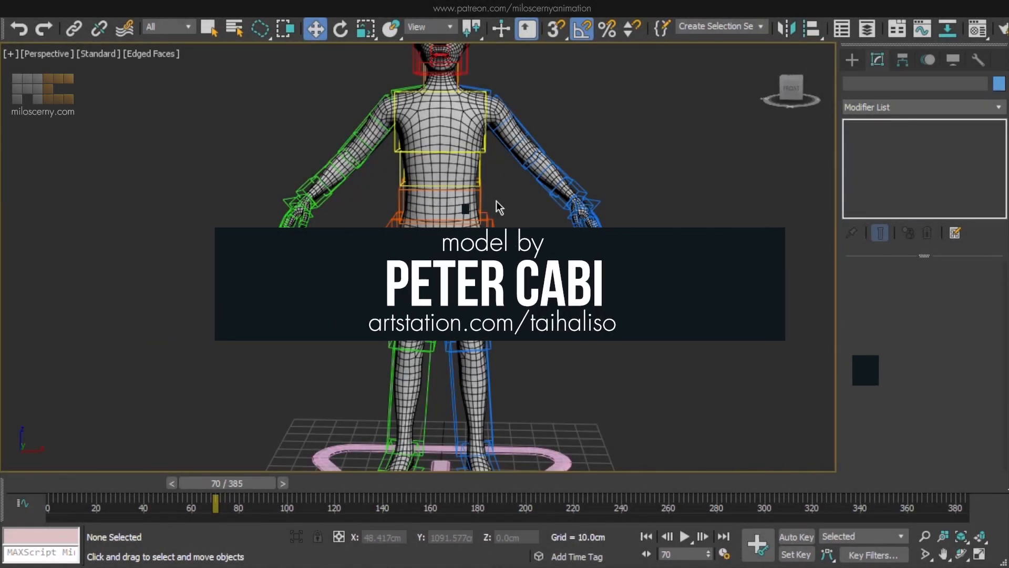
Look over the rigged character from several angles and scrub through the existing skin-test animation up to frame 385.
middle_drag(506, 175, 525, 329)
scroll(493, 325, up, 3)
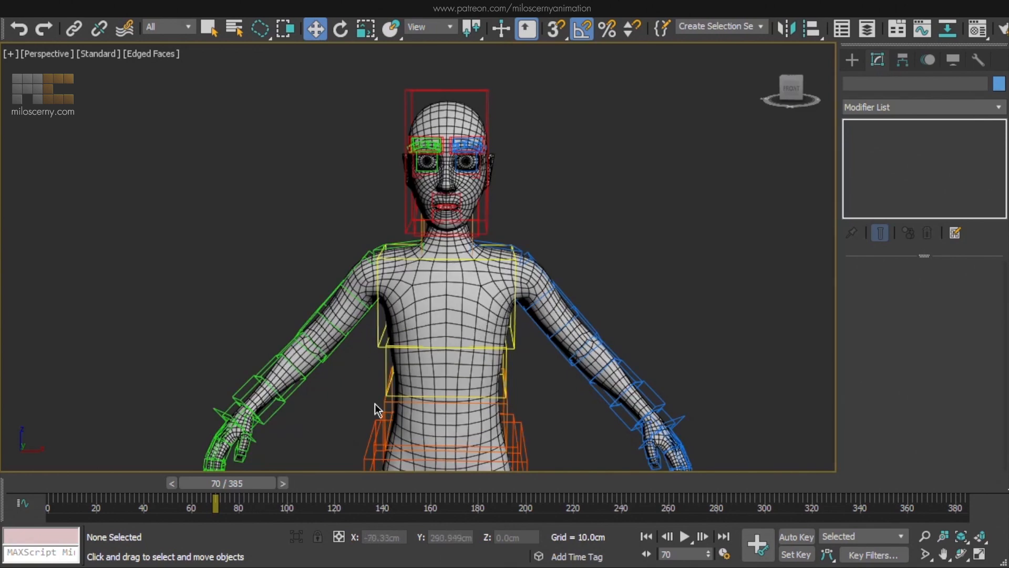
middle_drag(374, 410, 456, 223)
scroll(456, 223, down, 4)
alt+middle_drag(446, 276, 483, 280)
drag(215, 488, 468, 497)
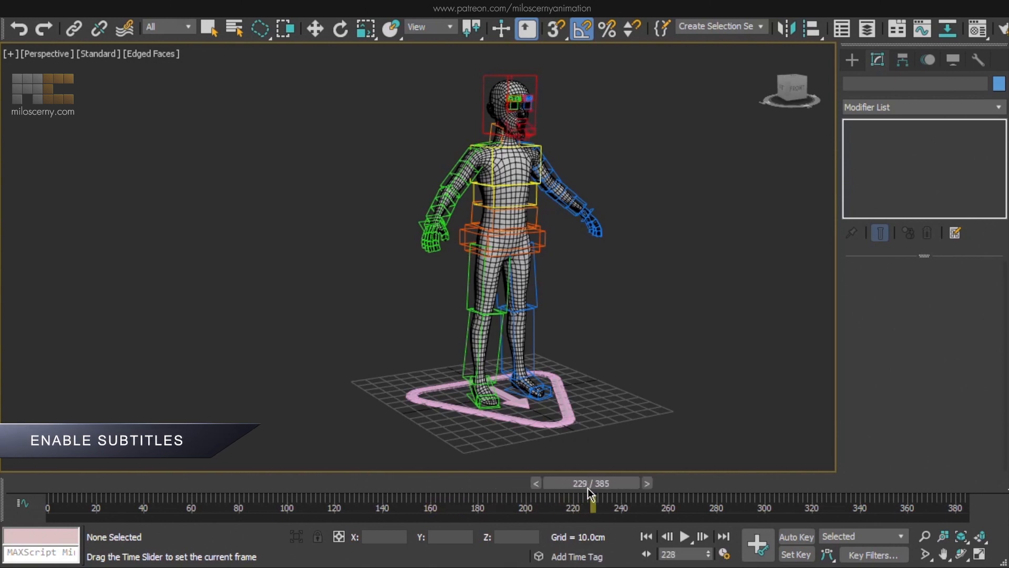
drag(627, 493, 948, 482)
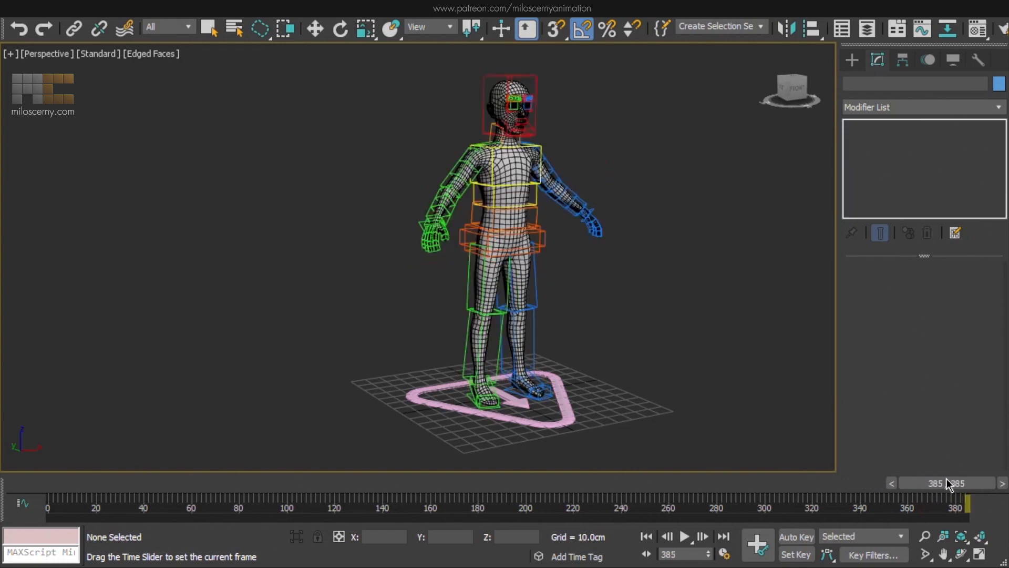
scroll(522, 250, up, 6)
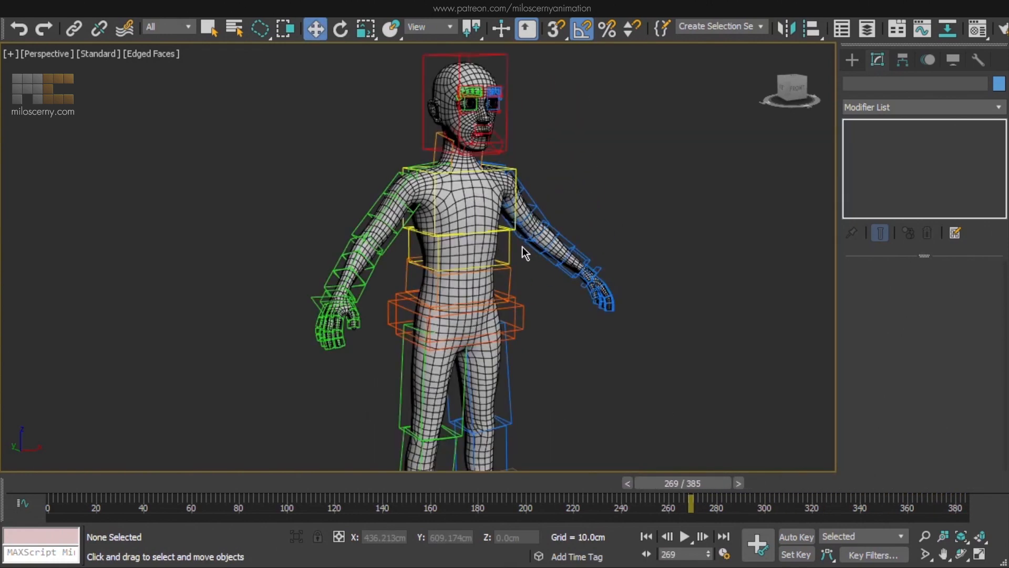
Select all rig controls except the neck, head and face ones, along with their keys from frame 310 to 385.
double_click(502, 323)
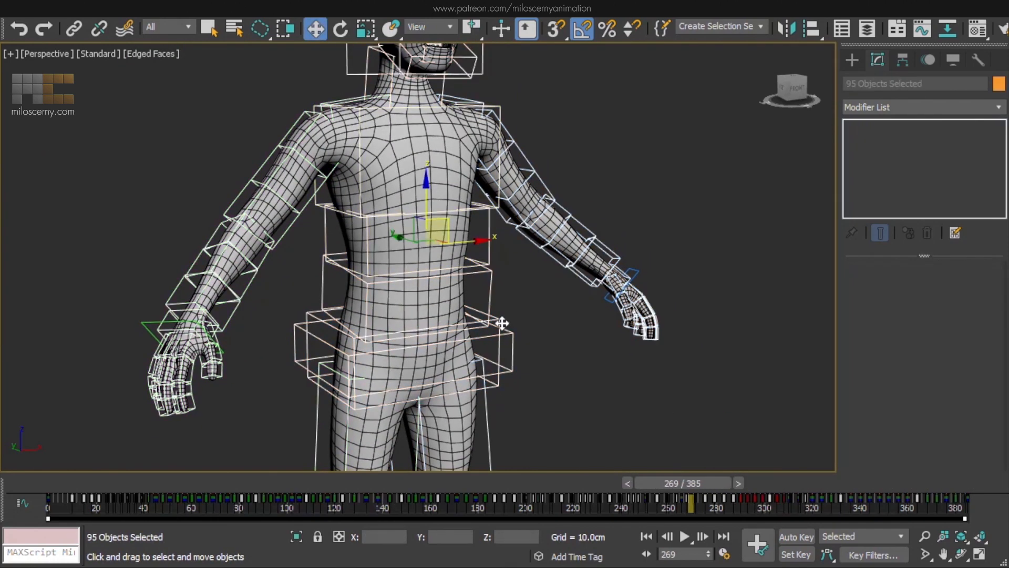
middle_drag(530, 299, 521, 324)
drag(691, 487, 703, 480)
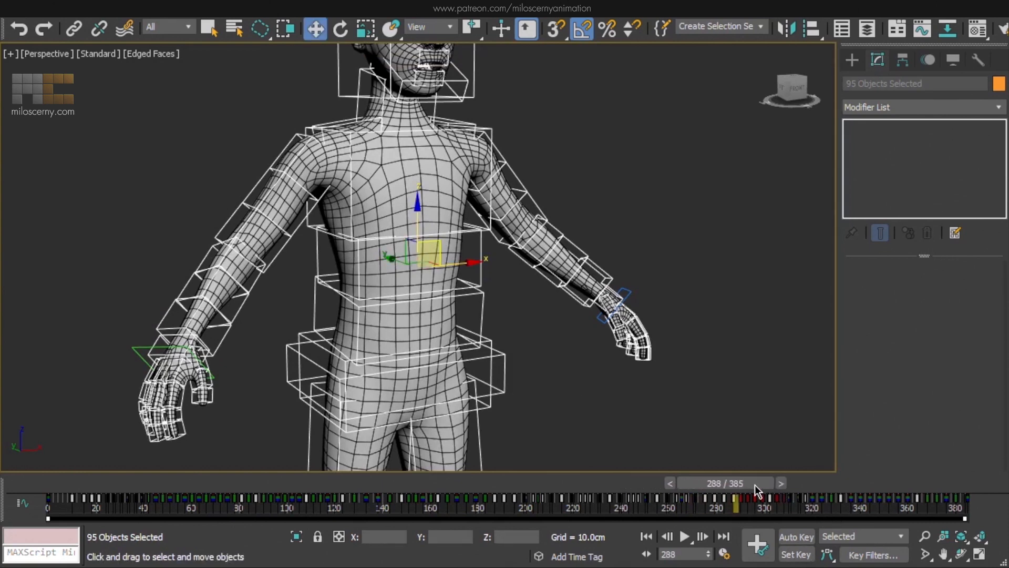
drag(785, 485, 786, 485)
key(w)
middle_drag(500, 184, 520, 314)
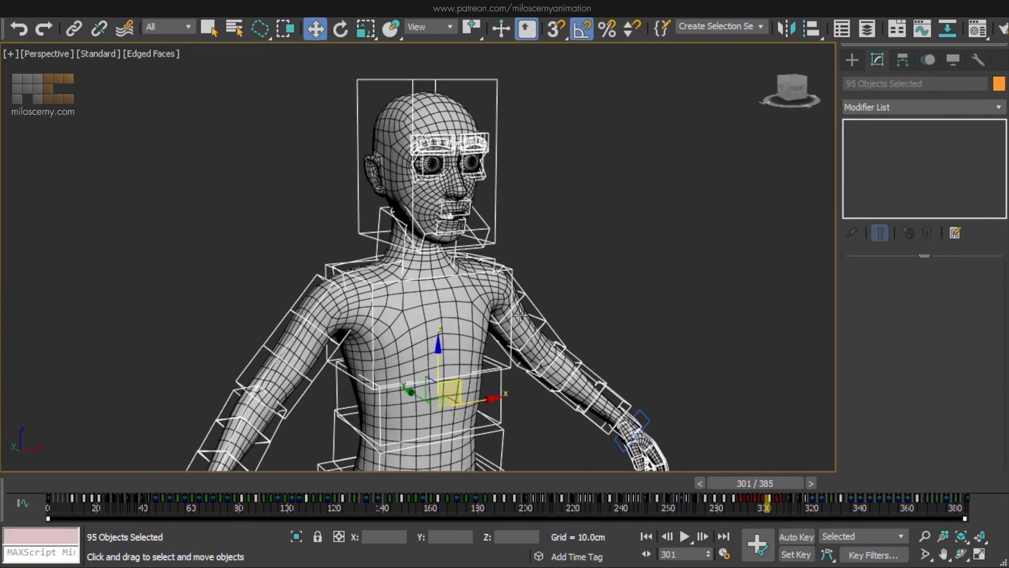
alt+drag(465, 229, 463, 229)
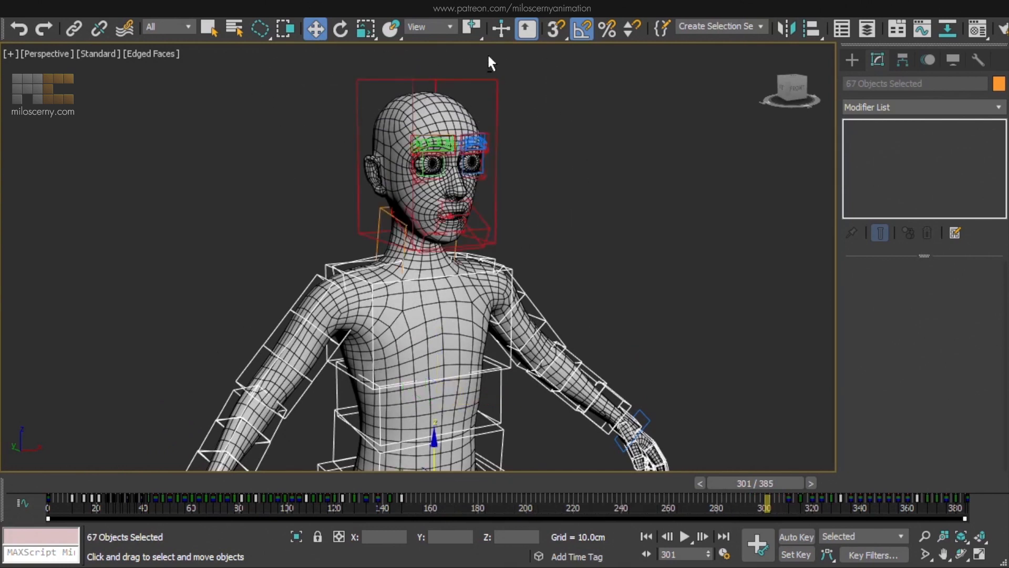
mouse_move(518, 208)
alt+middle_down()
mouse_move(530, 193)
mouse_move(604, 181)
mouse_move(548, 194)
alt+middle_up()
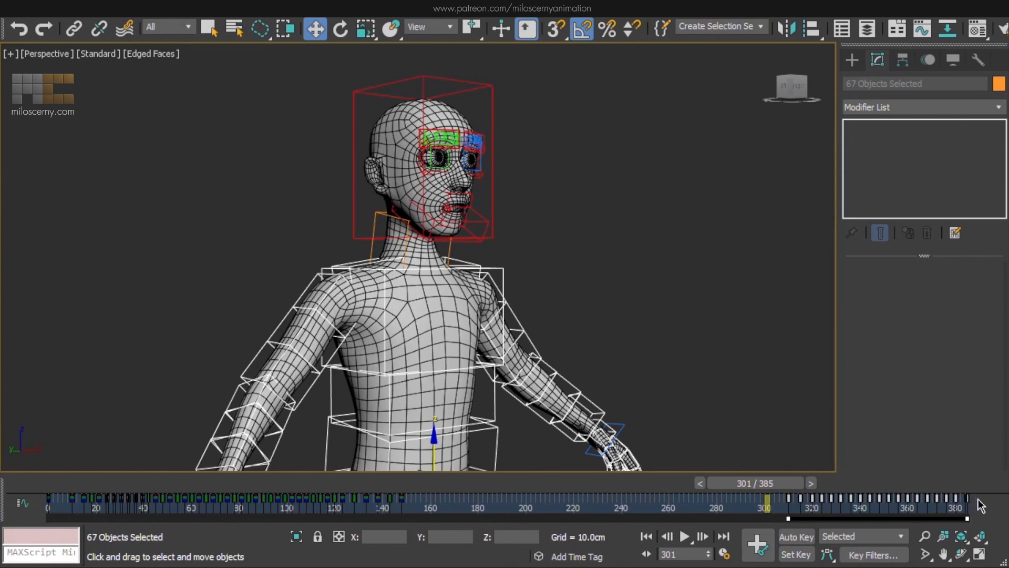
Set the animation's end time to frame 415.
click(724, 555)
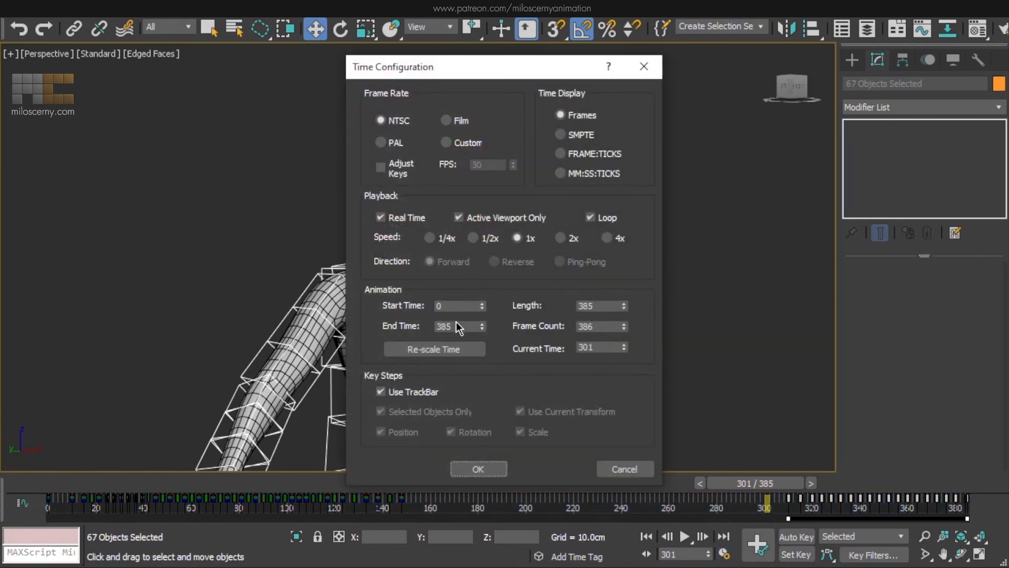
text(415)
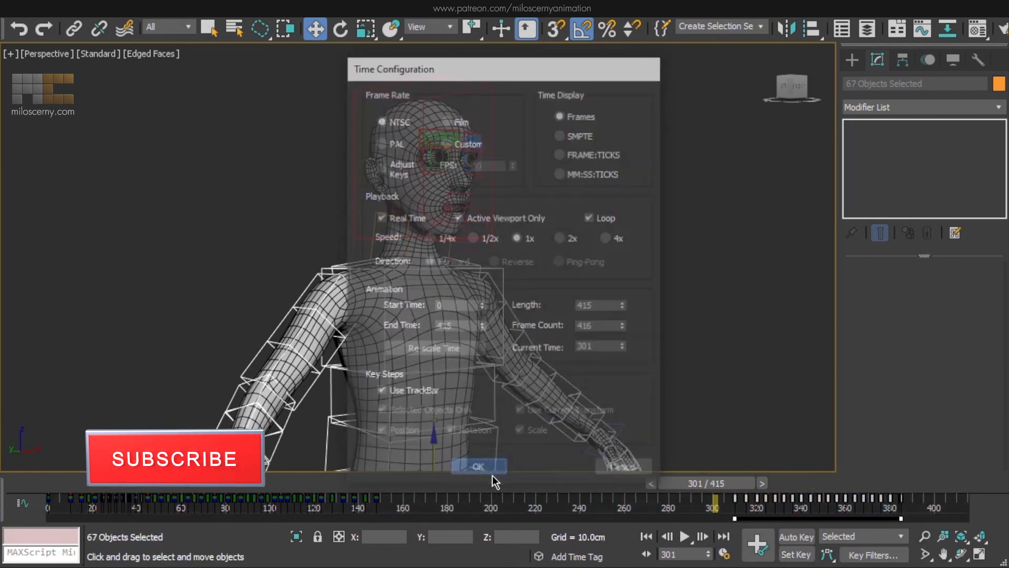
click(493, 475)
Shift the selected block of keys 30 frames further along the timeline so that its last key sits at frame 415.
drag(728, 484, 968, 483)
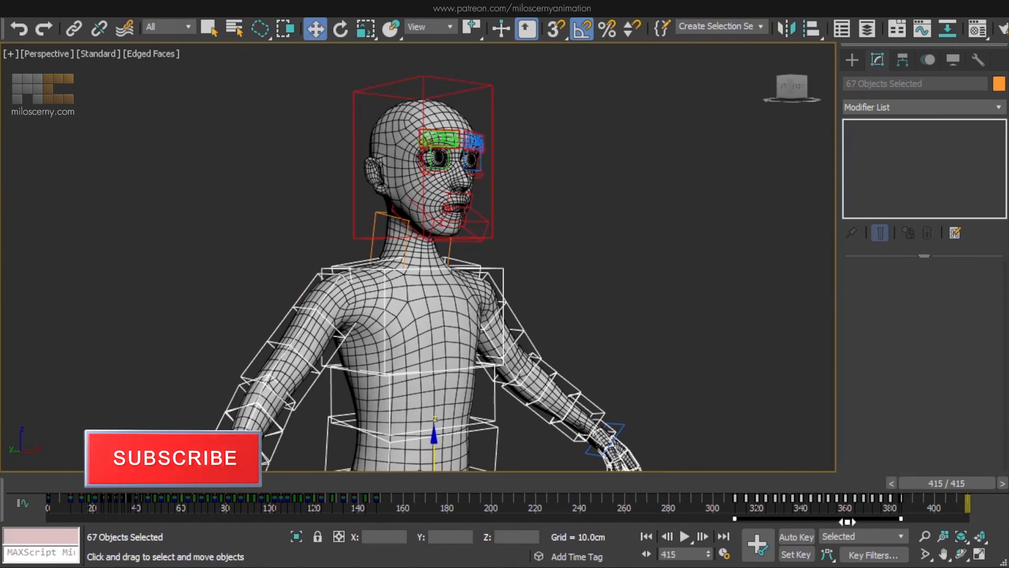
drag(847, 520, 909, 526)
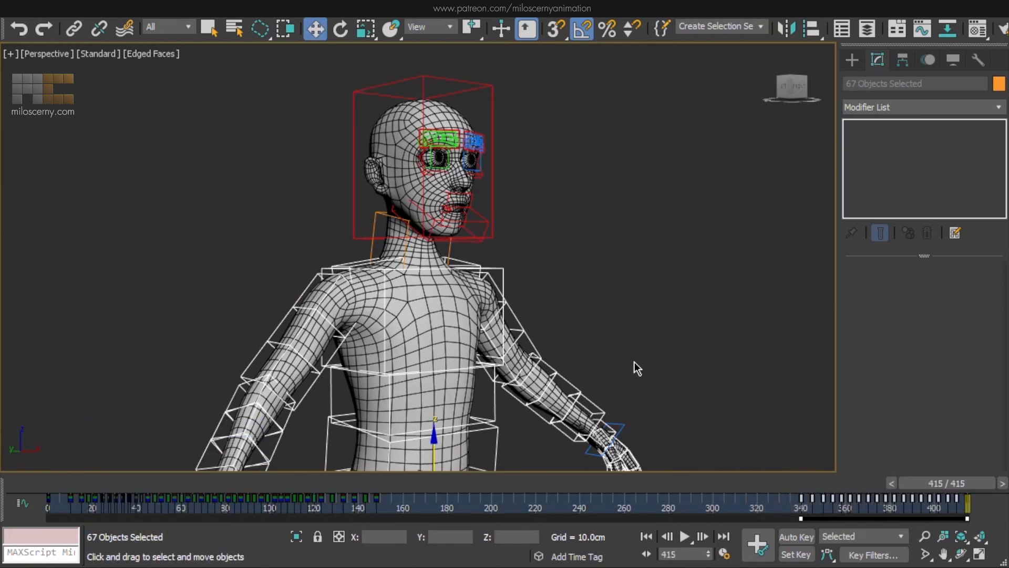
middle_drag(635, 362, 624, 330)
Set the current frame to 317 and select the rig's head control.
drag(950, 483, 620, 484)
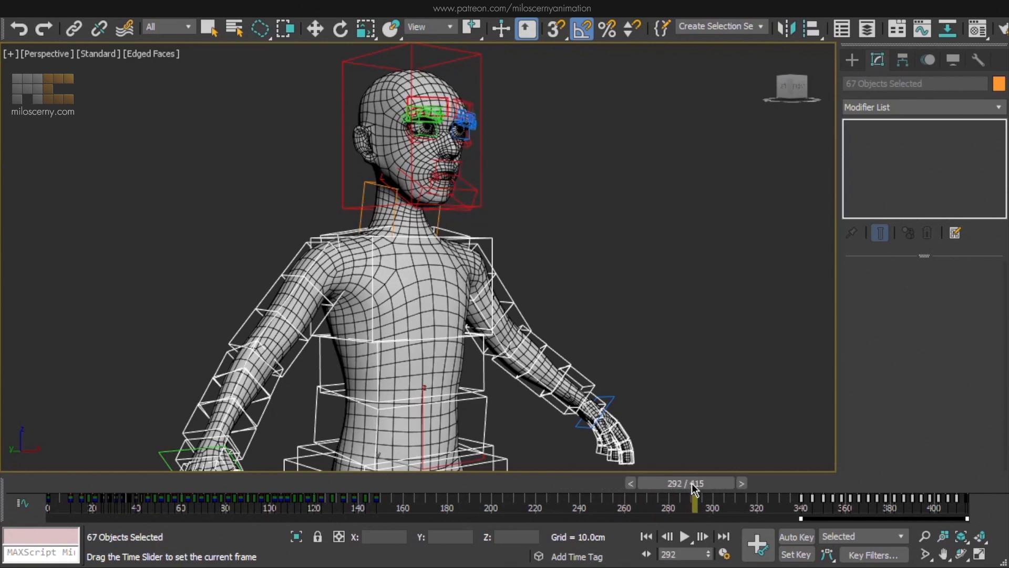
drag(692, 484, 708, 488)
middle_drag(467, 155, 471, 240)
scroll(430, 168, up, 5)
middle_drag(648, 275, 618, 206)
scroll(607, 210, down, 3)
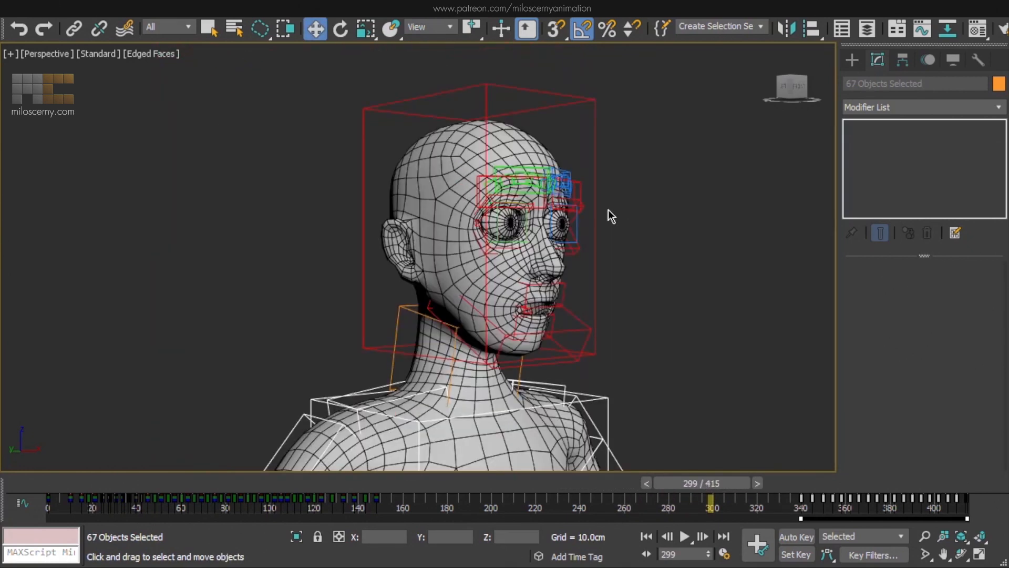
drag(724, 485, 762, 488)
key(w)
click(593, 131)
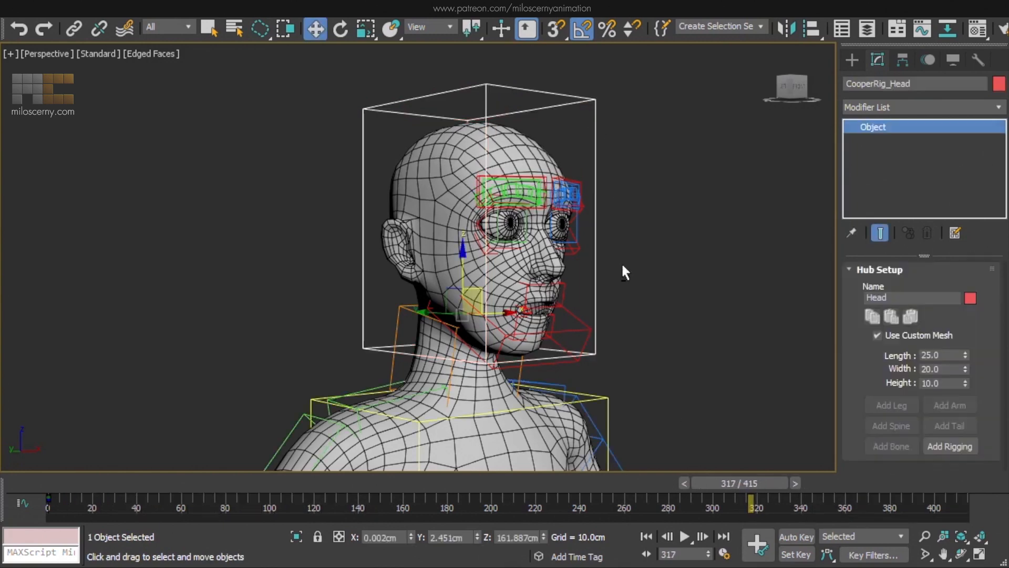
Turn on Auto Key and check the rig's layer manager for the skin test animation layer.
alt+middle_drag(622, 272, 552, 277)
click(779, 537)
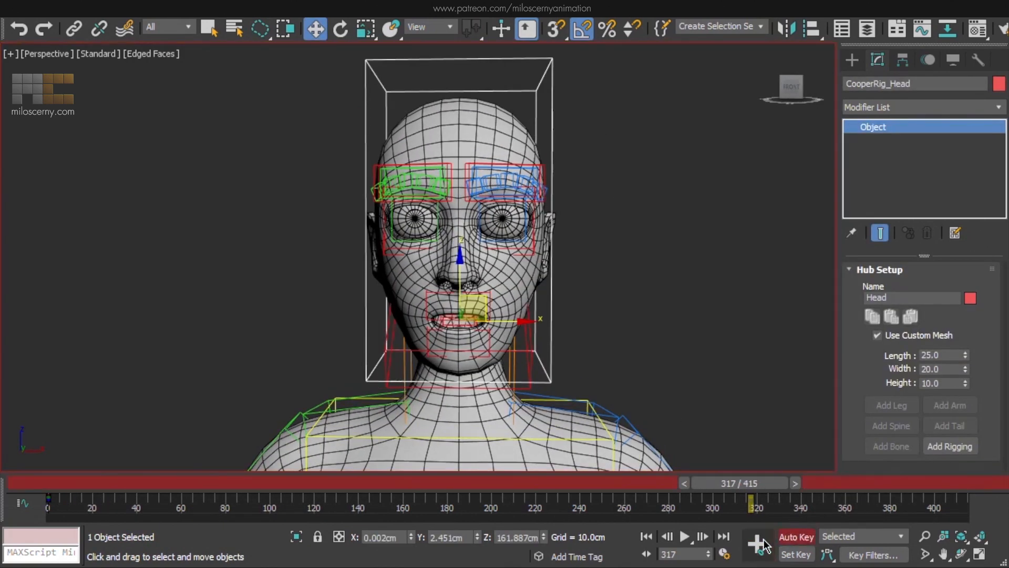
click(928, 61)
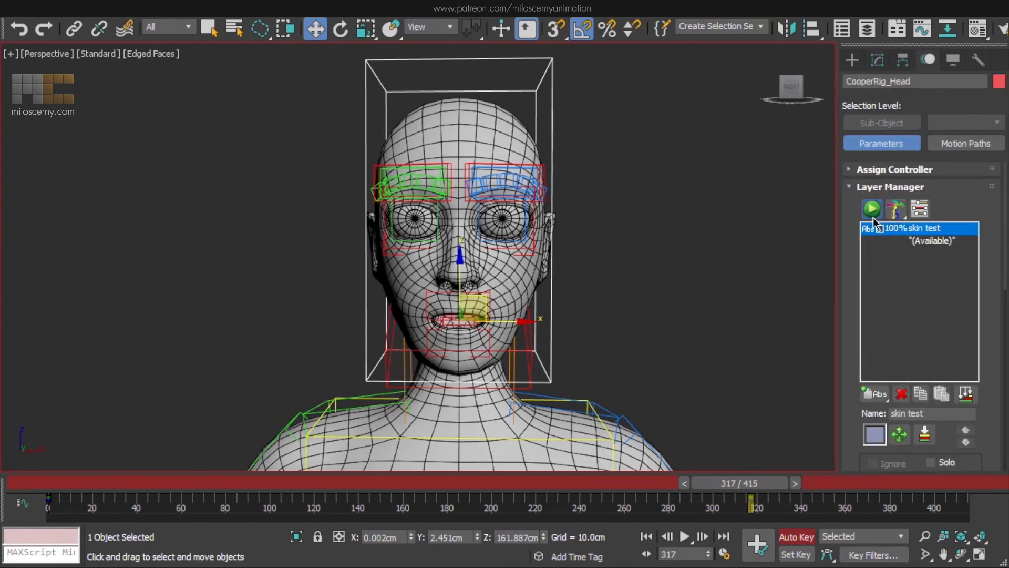
click(877, 59)
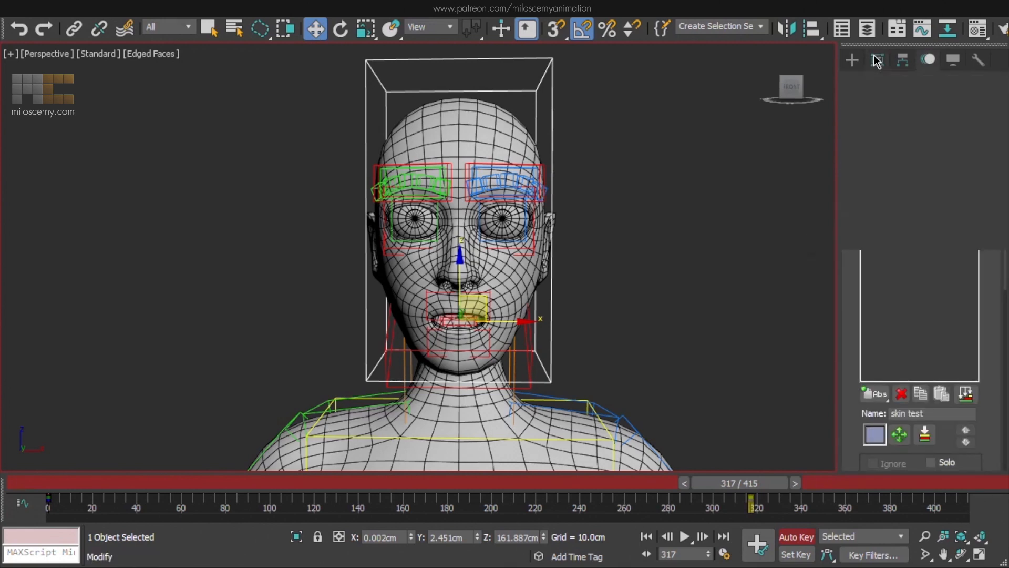
Rotate the head control steeply forward and down at frame 321 to key a nodding pose.
mouse_move(567, 249)
middle_down()
mouse_move(549, 217)
mouse_move(571, 216)
mouse_move(583, 259)
middle_up()
alt+middle_drag(563, 339, 632, 320)
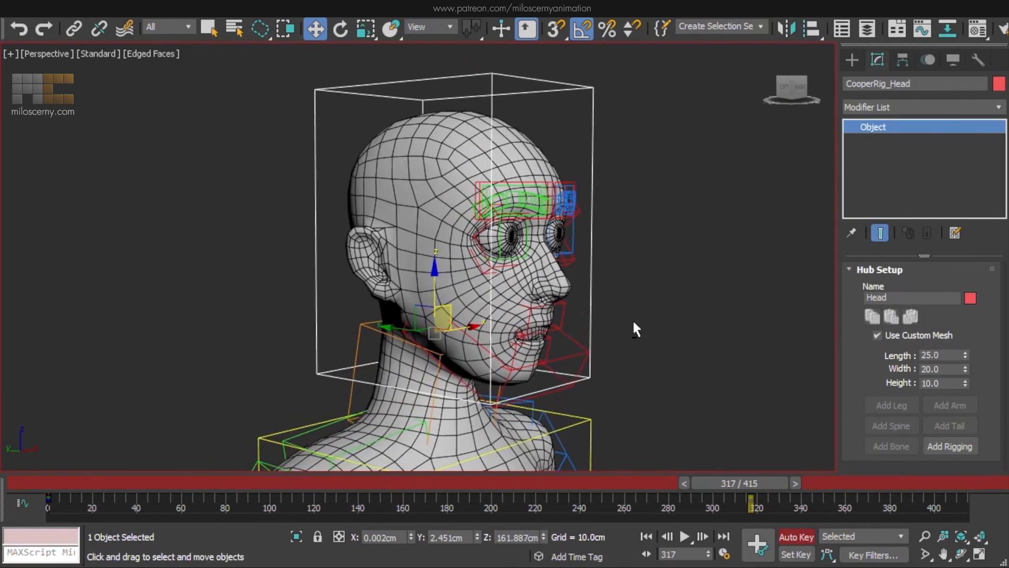
key(period)
key(period)
key(period)
middle_drag(555, 265, 552, 251)
key(e)
drag(466, 285, 490, 326)
alt+middle_drag(490, 321, 552, 295)
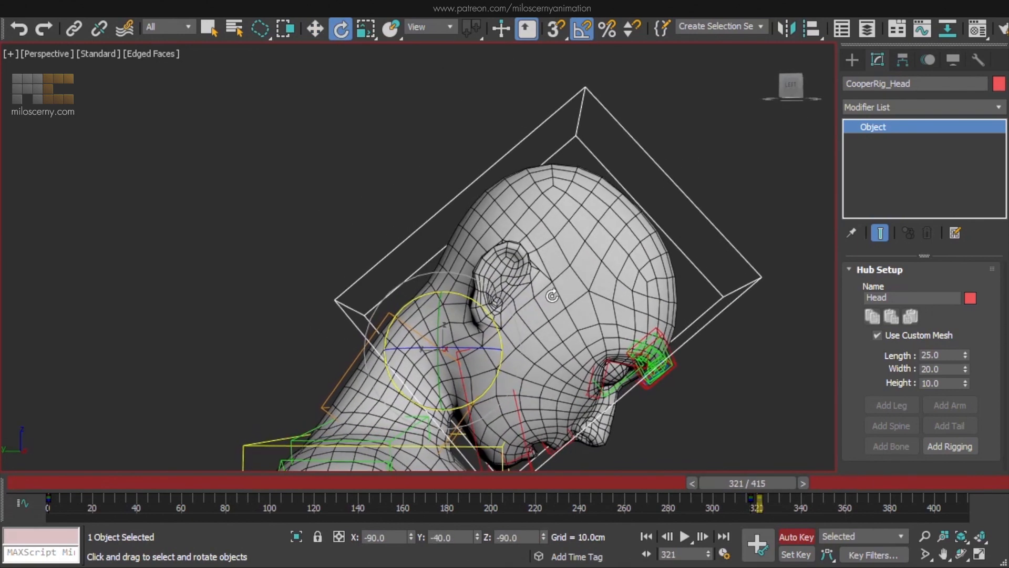
drag(494, 317, 506, 328)
Rotate the head control backward at frame 325 and key its rest pose again at frame 329.
middle_drag(506, 328, 487, 258)
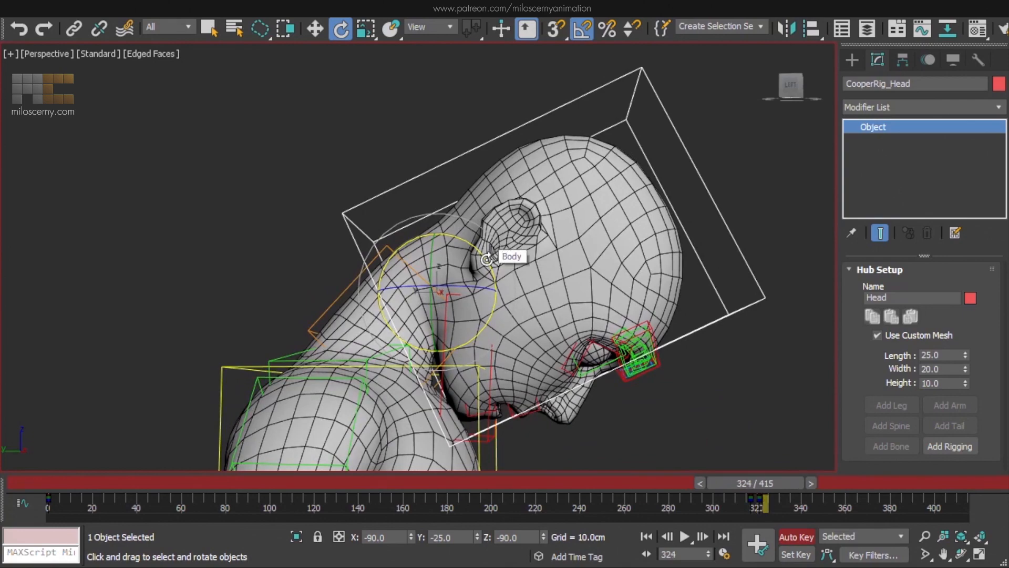
key(period)
drag(487, 259, 413, 157)
alt+middle_drag(412, 158, 380, 216)
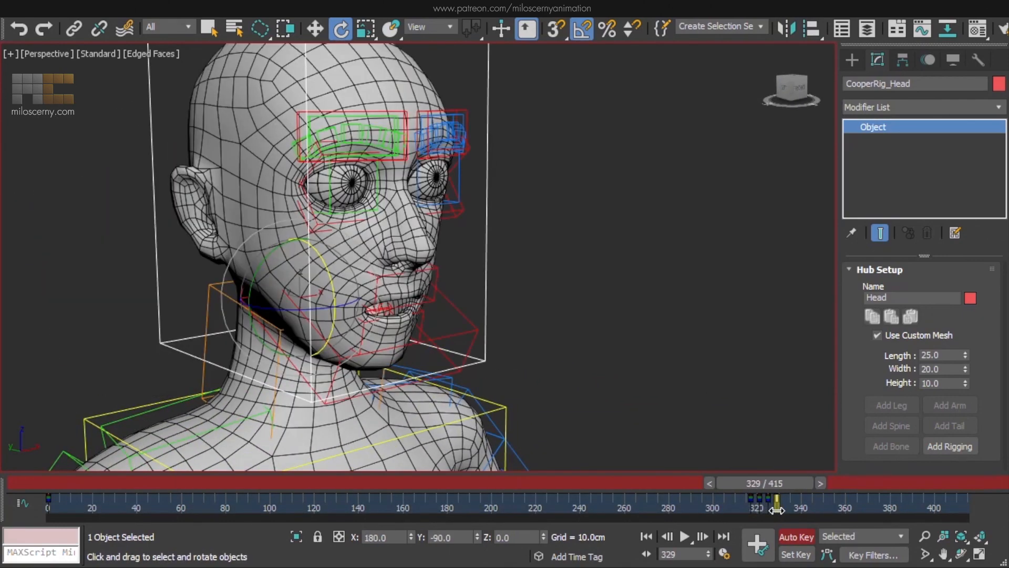
Tilt the head control sideways toward the character's shoulder at frame 333, and copy the rest key from frame 317 to frame 337.
alt+middle_drag(421, 262, 461, 279)
drag(352, 253, 328, 472)
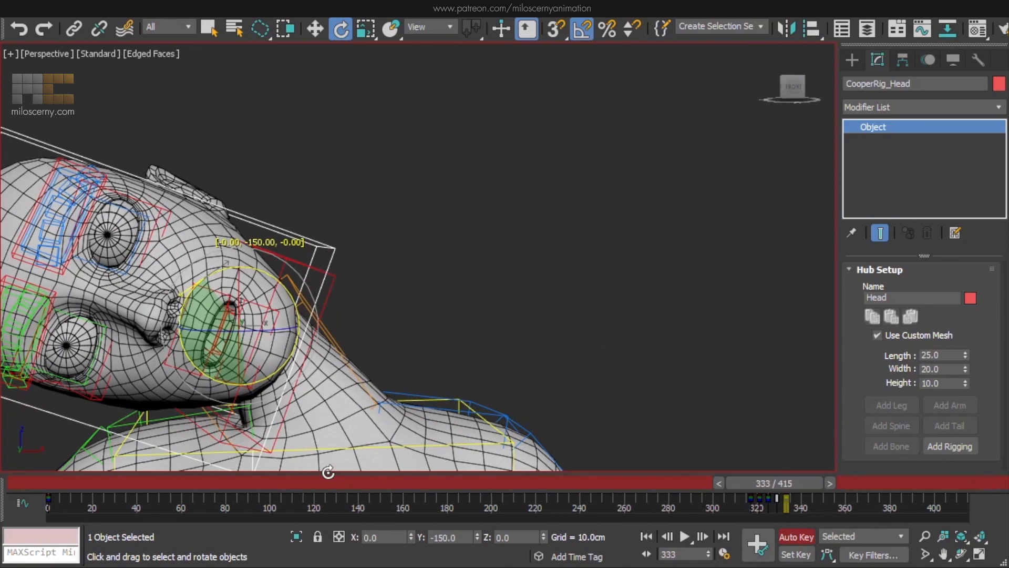
click(752, 508)
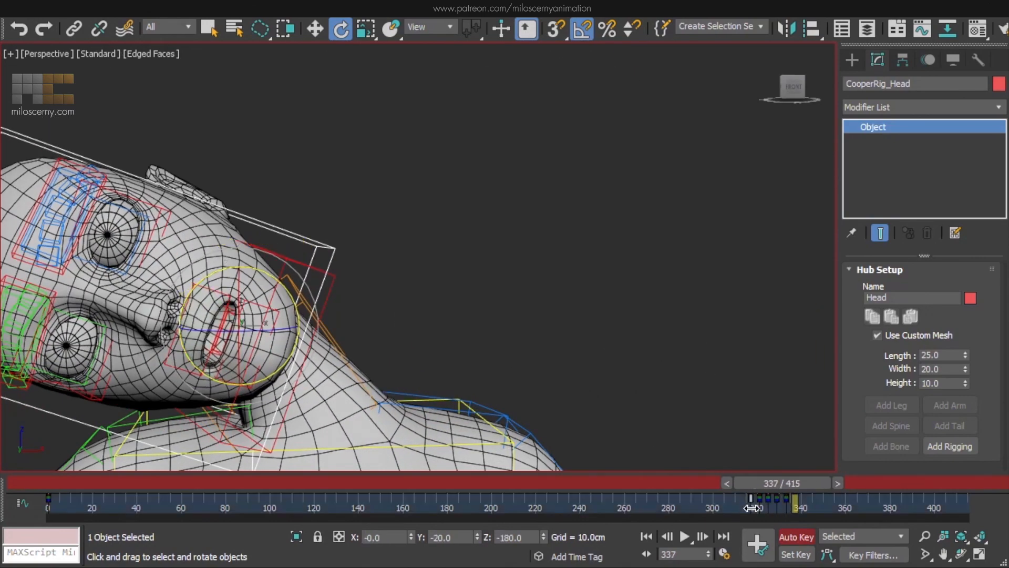
shift+drag(796, 513, 795, 513)
Move the head control forward at frame 337 and backward at frame 341 to key neck-stretching poses.
alt+middle_drag(499, 329, 565, 321)
middle_drag(565, 321, 594, 299)
key(w)
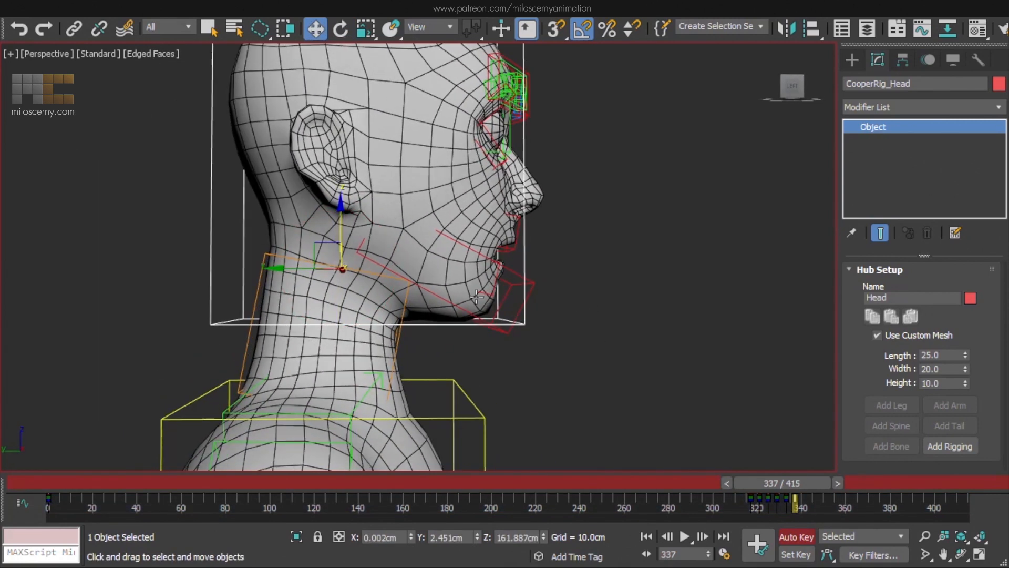
drag(299, 274, 272, 319)
Copy the head's rest key from frame 317 to frame 345.
key(period)
key(period)
key(period)
key(period)
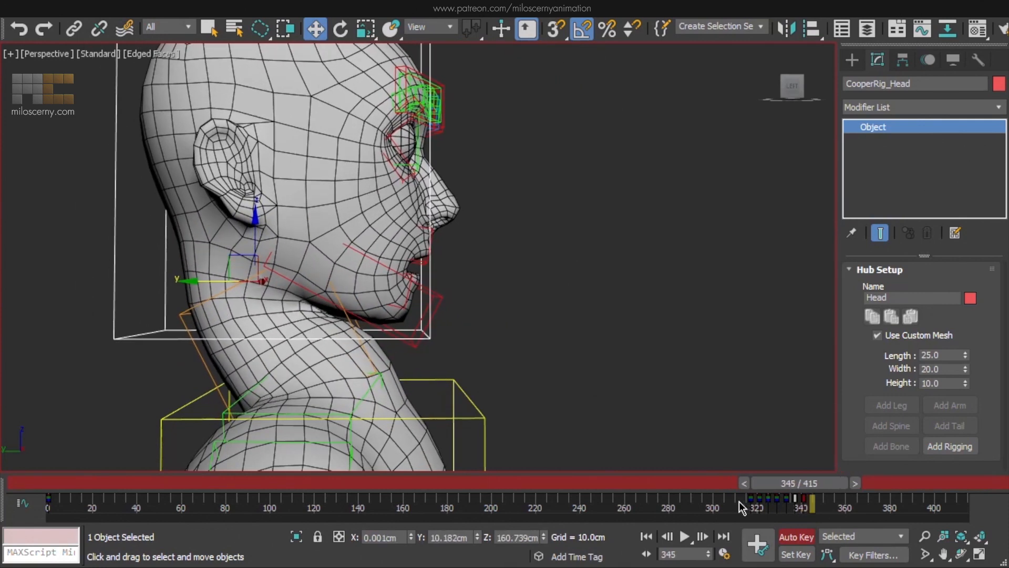
shift+drag(751, 503, 750, 504)
Scrub between frames 337 and 345 to examine how the neck deforms with the head's test poses.
scroll(609, 318, down, 5)
alt+middle_drag(566, 318, 510, 354)
middle_drag(510, 354, 524, 303)
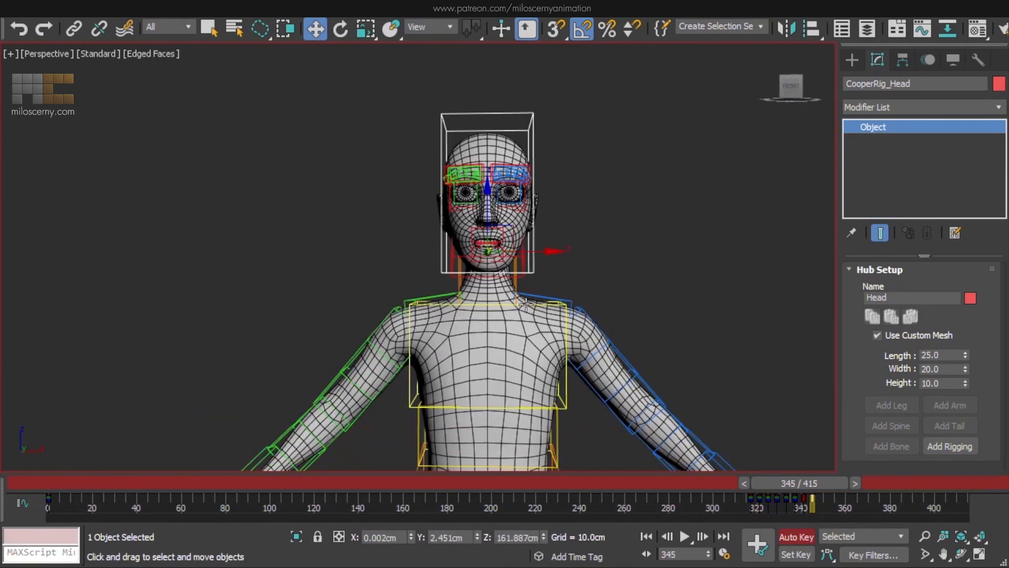
mouse_move(822, 489)
mouse_down()
mouse_move(770, 489)
mouse_move(805, 495)
mouse_up()
scroll(642, 353, down, 3)
middle_drag(642, 353, 788, 223)
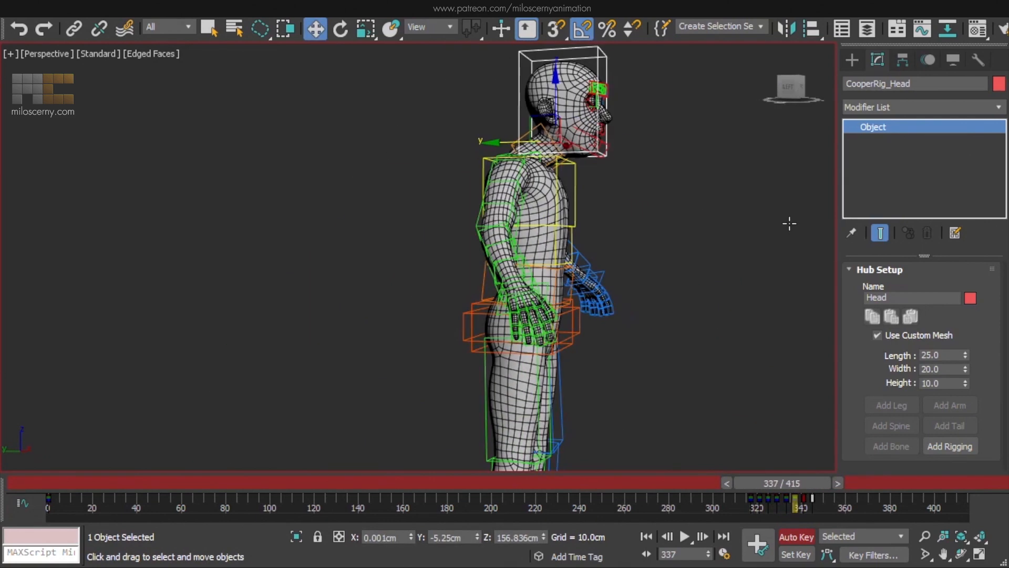
drag(774, 489, 792, 491)
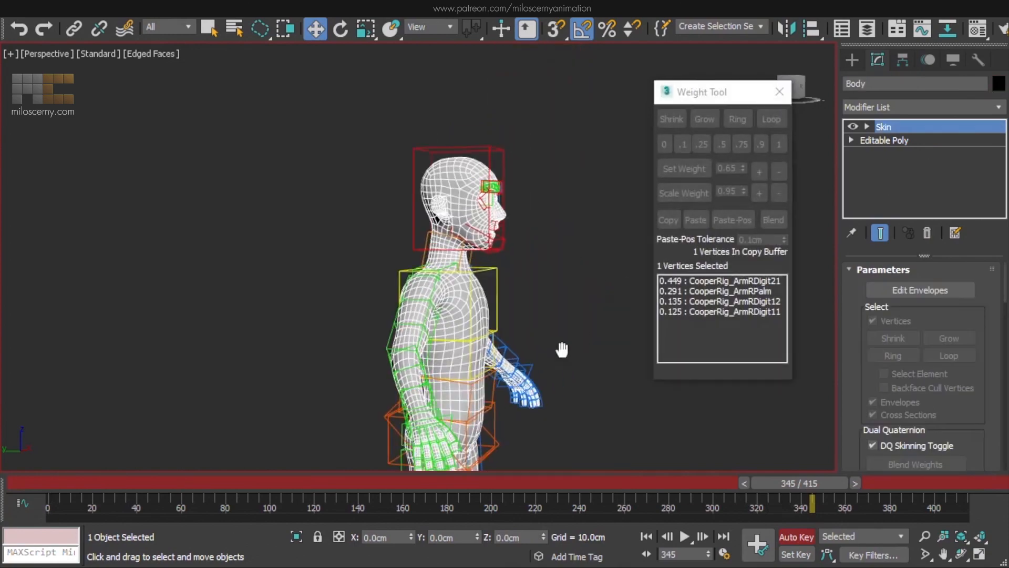
At frame 338, start editing the body skin's envelopes and display the neck bone's weights around the base of the neck.
scroll(477, 274, up, 10)
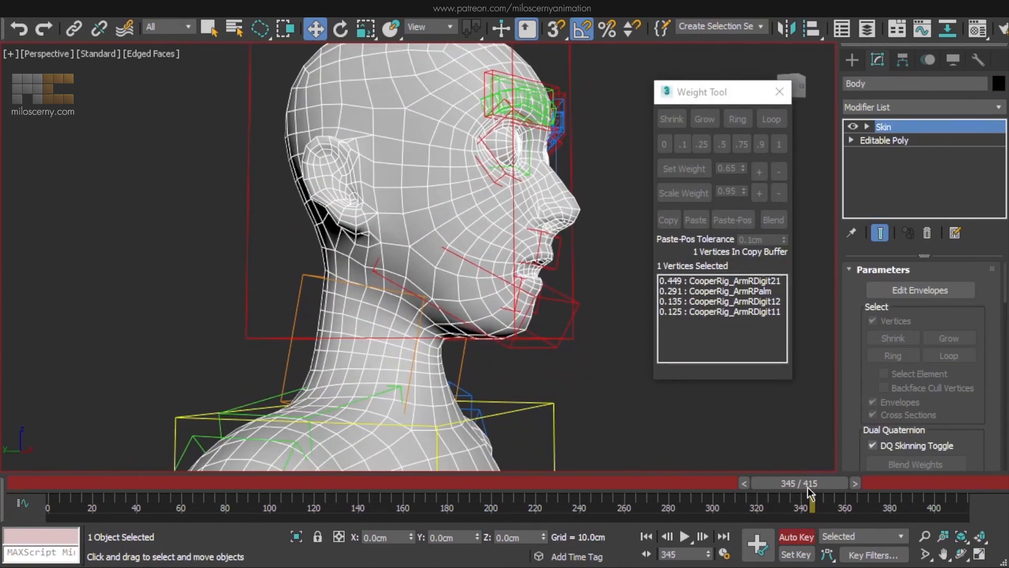
mouse_move(809, 487)
mouse_down()
mouse_move(824, 485)
mouse_move(804, 485)
mouse_up()
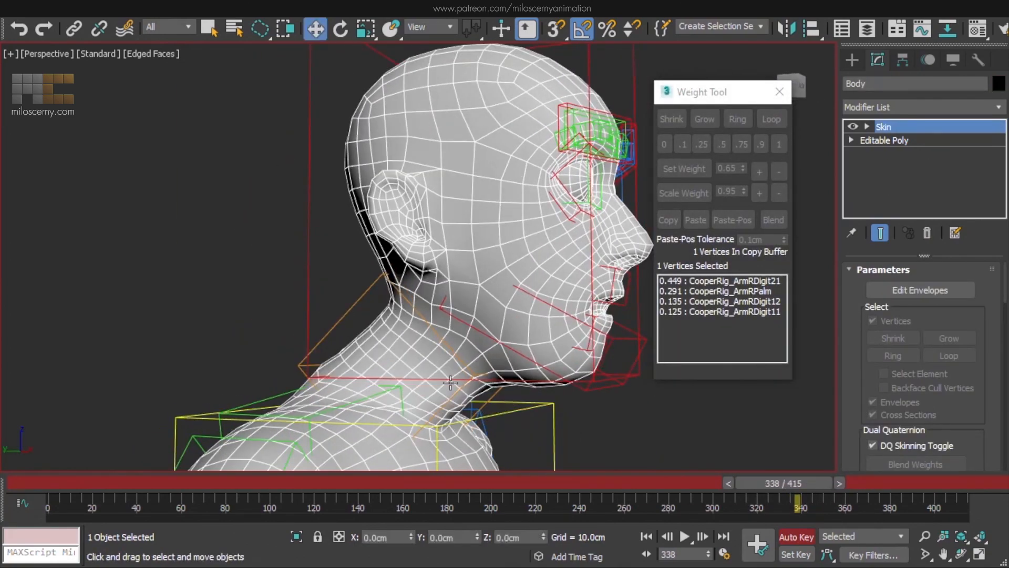
alt+middle_drag(451, 383, 428, 315)
scroll(429, 314, up, 5)
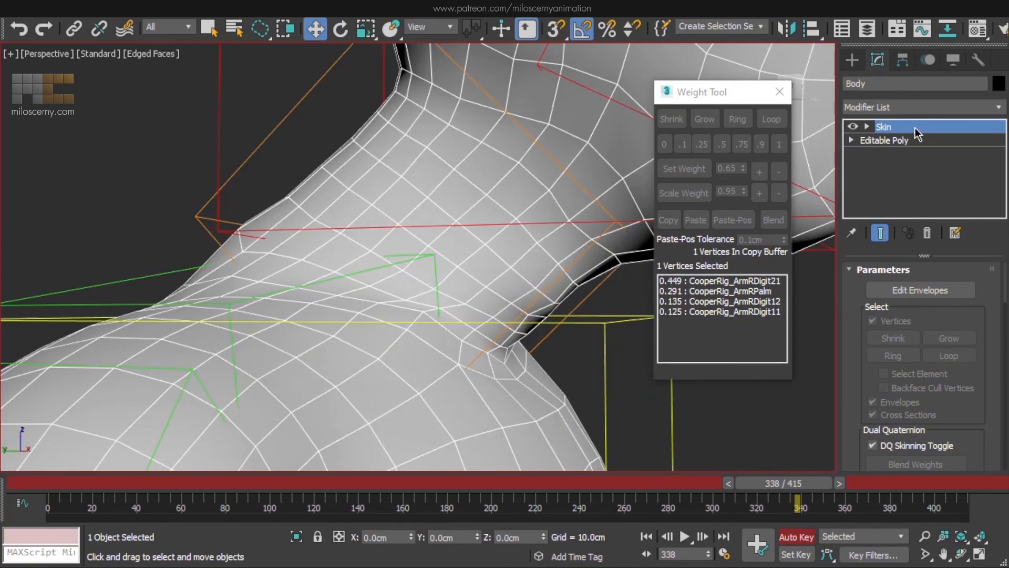
click(920, 290)
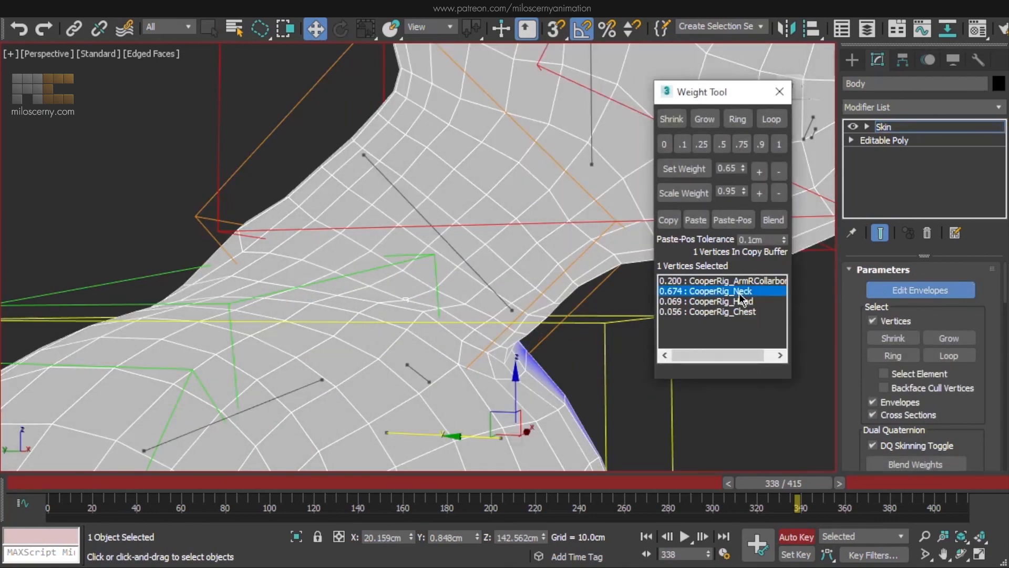
alt+middle_drag(421, 307, 379, 309)
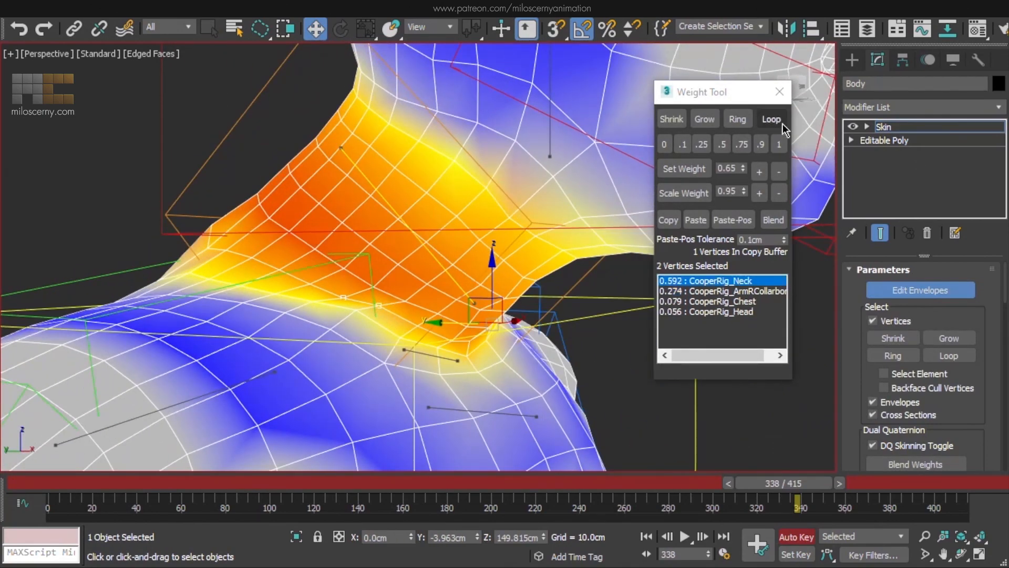
Expand the vertex selection to the full loop around the neck base and blend its weights.
click(772, 119)
alt+middle_drag(604, 199, 347, 189)
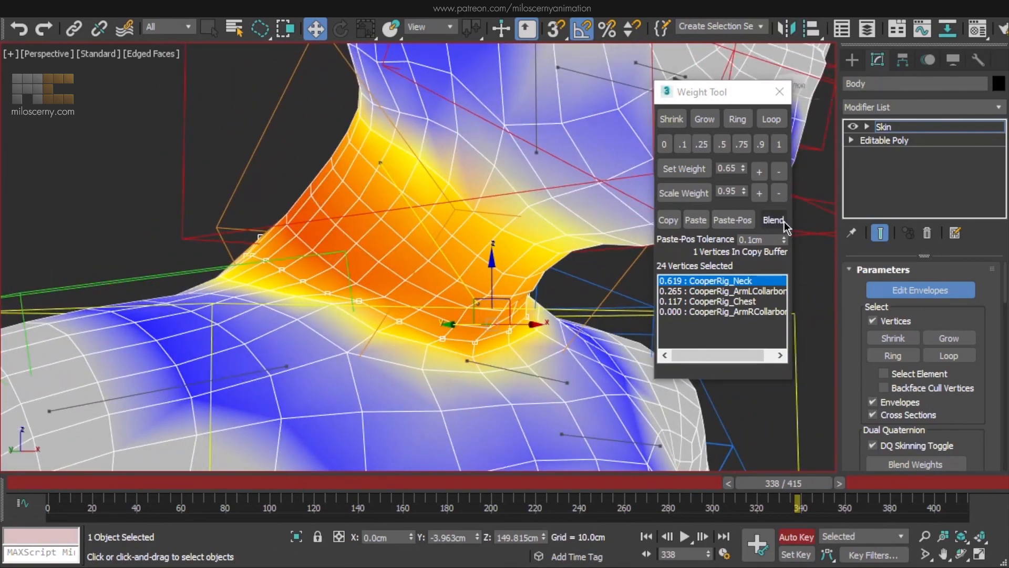
click(784, 224)
mouse_move(494, 276)
alt+middle_down()
mouse_move(527, 286)
mouse_move(473, 354)
mouse_move(483, 286)
alt+middle_up()
scroll(473, 355, down, 2)
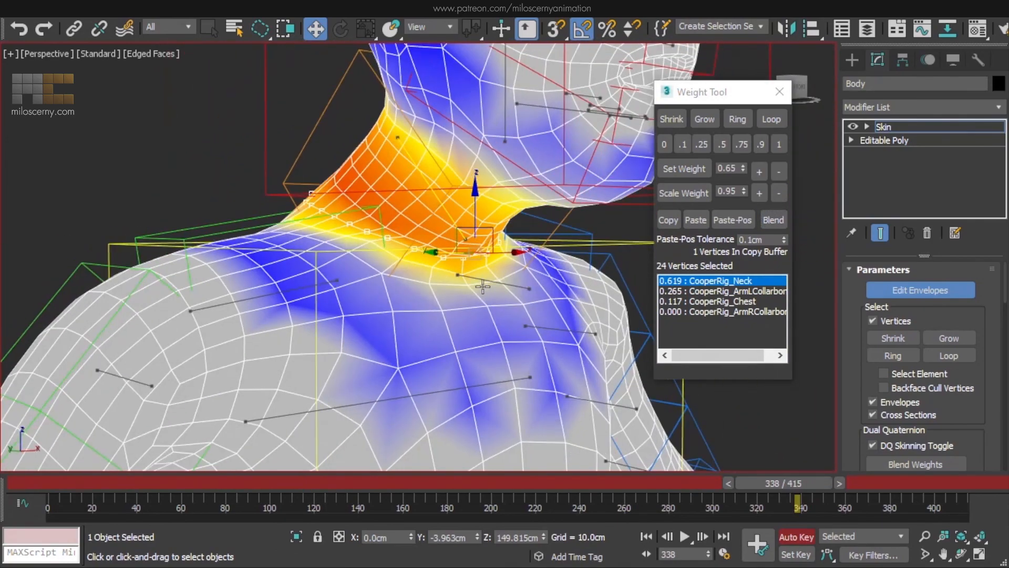
At frame 334, start painting weights with the brush at 0.05 maximum strength and 10 cm maximum size.
mouse_move(800, 489)
mouse_down()
mouse_move(791, 484)
mouse_move(803, 484)
mouse_up()
drag(868, 434, 857, 121)
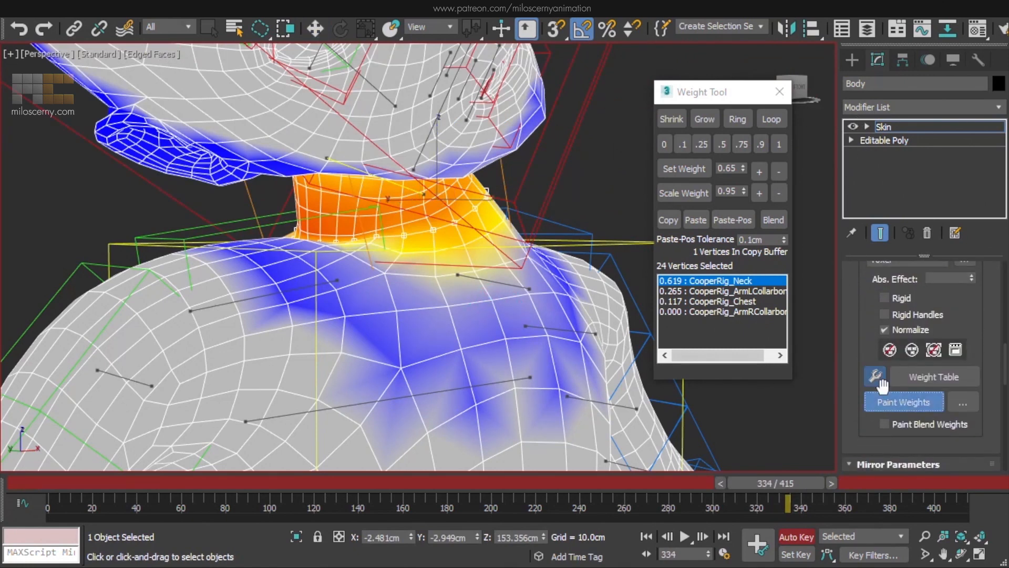
click(962, 403)
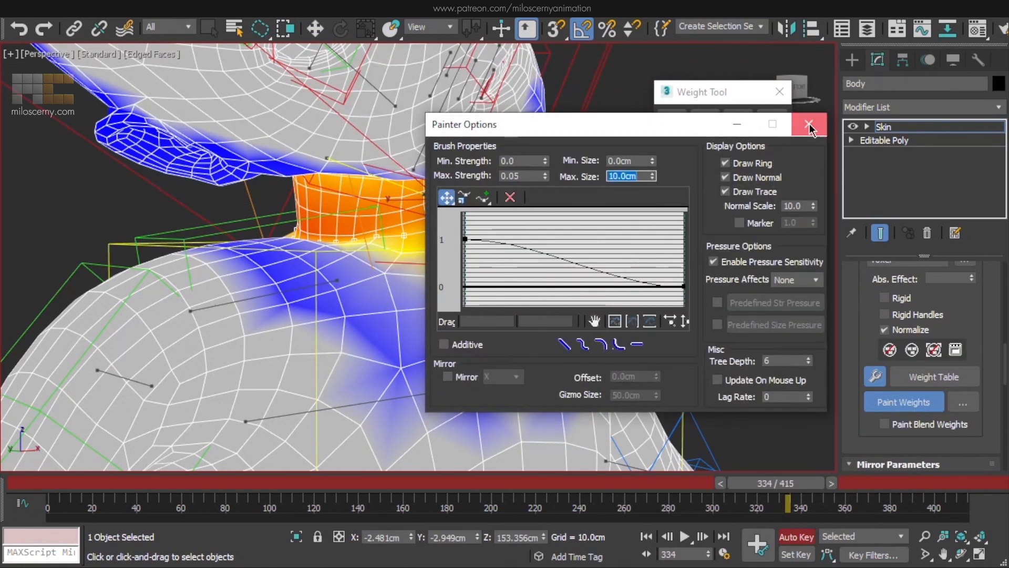
click(809, 125)
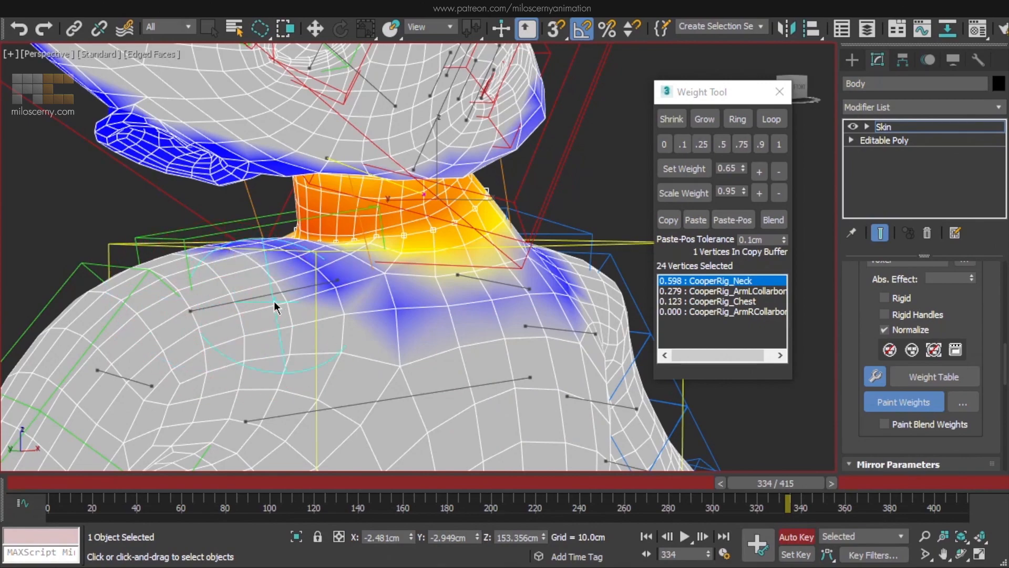
Paint away the neck bone's stray influence across the shoulders and upper torso, rechecking the painter's brush options.
alt+middle_drag(275, 307, 304, 319)
click(963, 403)
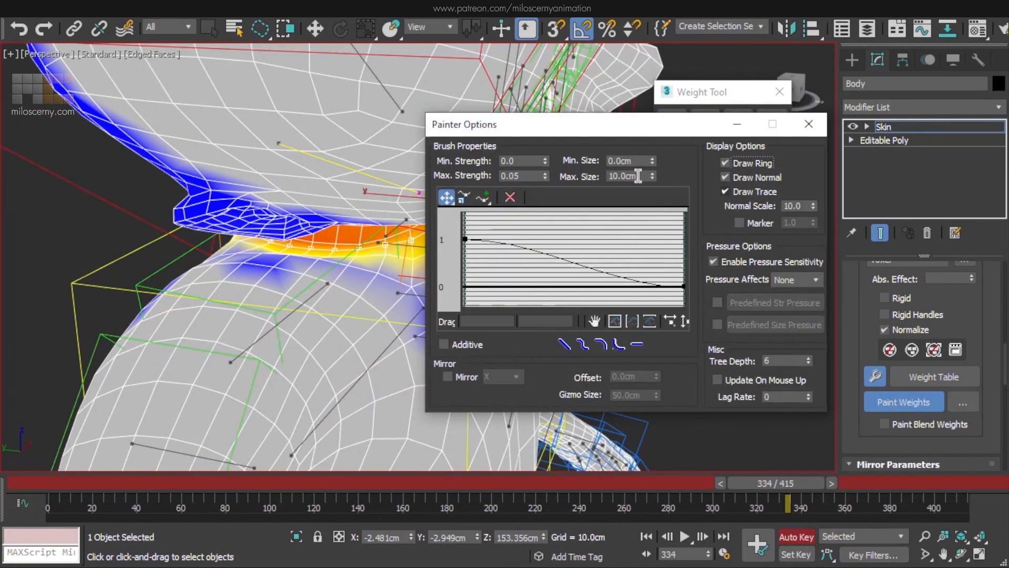
click(807, 131)
mouse_move(447, 295)
alt+middle_down()
mouse_move(424, 367)
mouse_move(409, 270)
alt+middle_up()
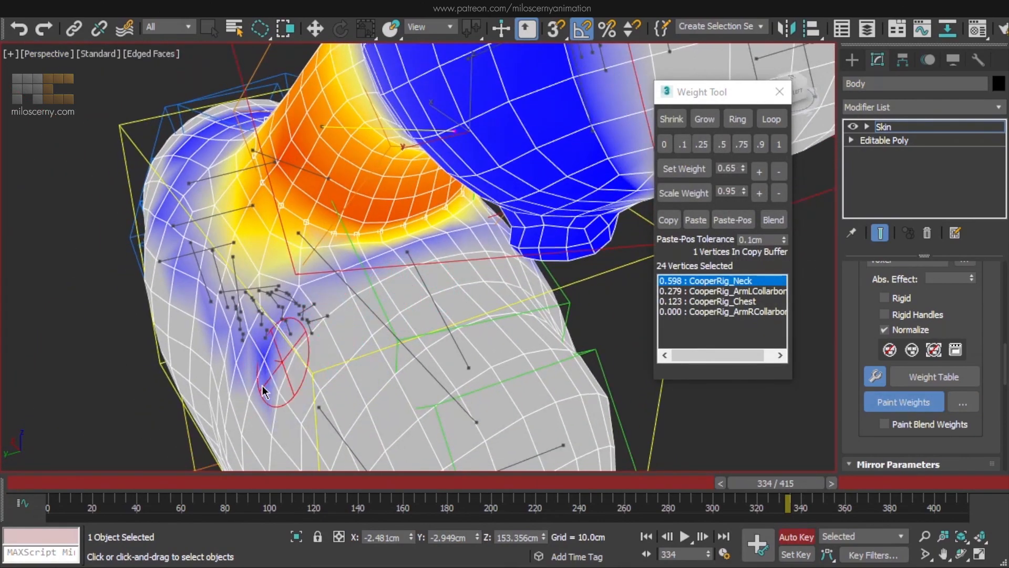
mouse_move(305, 370)
alt+middle_down()
mouse_move(325, 310)
mouse_move(415, 298)
alt+middle_up()
mouse_move(426, 297)
alt+mouse_down()
mouse_move(502, 289)
mouse_move(473, 288)
alt+mouse_up()
alt+middle_drag(473, 288, 532, 280)
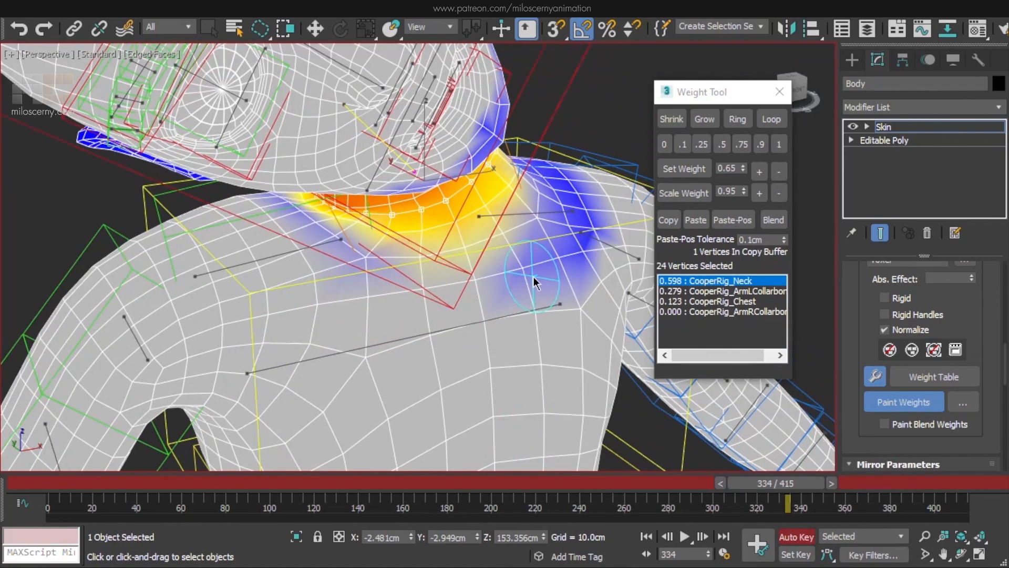
At frame 331, paint off the remaining neck bone weights below the base of the neck.
mouse_move(794, 481)
mouse_down()
mouse_move(815, 481)
mouse_move(793, 483)
mouse_up()
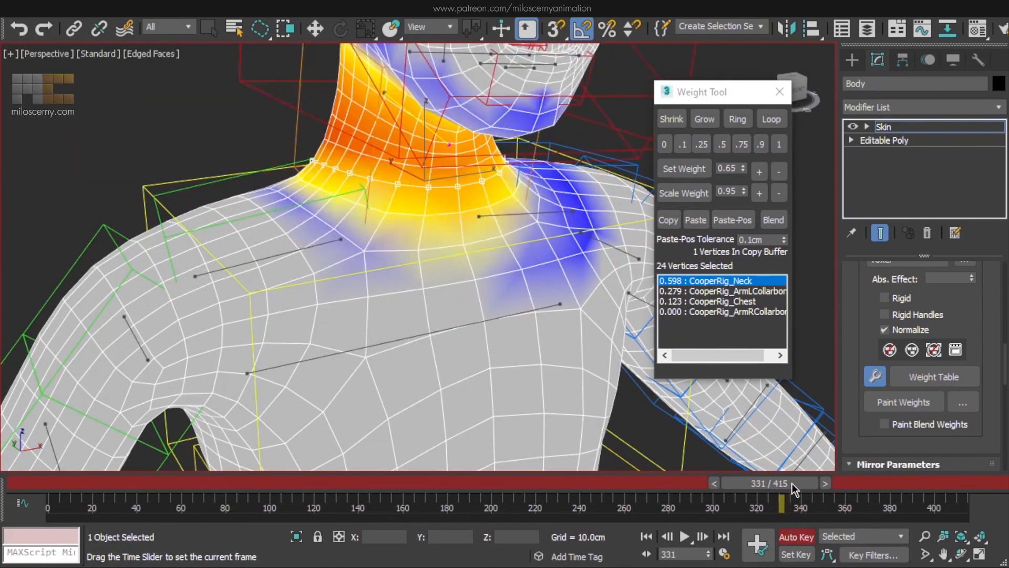
click(904, 402)
alt+drag(549, 266, 517, 278)
mouse_move(518, 278)
alt+middle_down()
mouse_move(638, 235)
mouse_move(441, 310)
alt+middle_up()
mouse_move(442, 310)
alt+mouse_down()
mouse_move(394, 354)
mouse_move(298, 405)
alt+mouse_up()
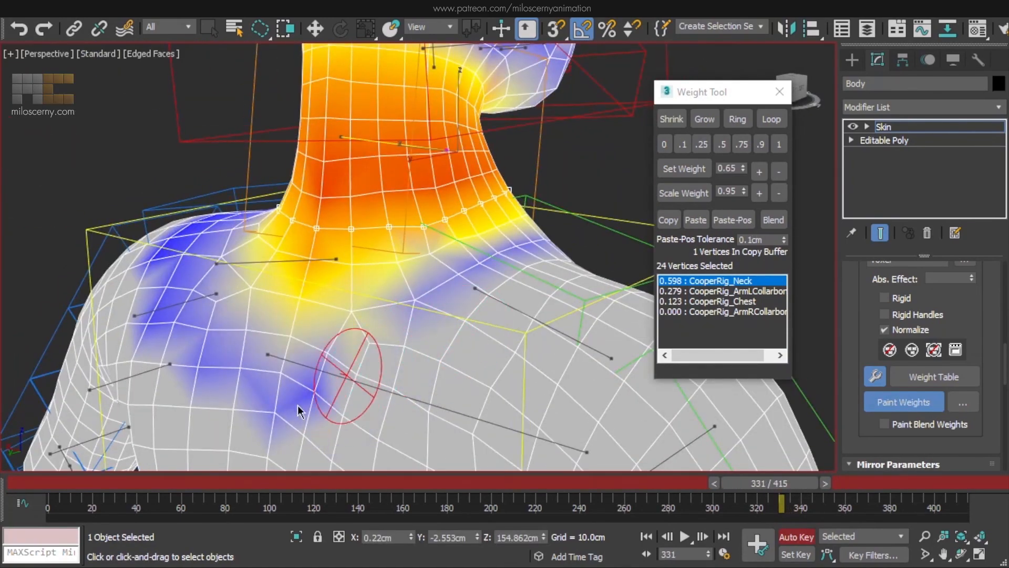
mouse_move(335, 352)
alt+mouse_down()
mouse_move(215, 359)
mouse_move(226, 347)
alt+mouse_up()
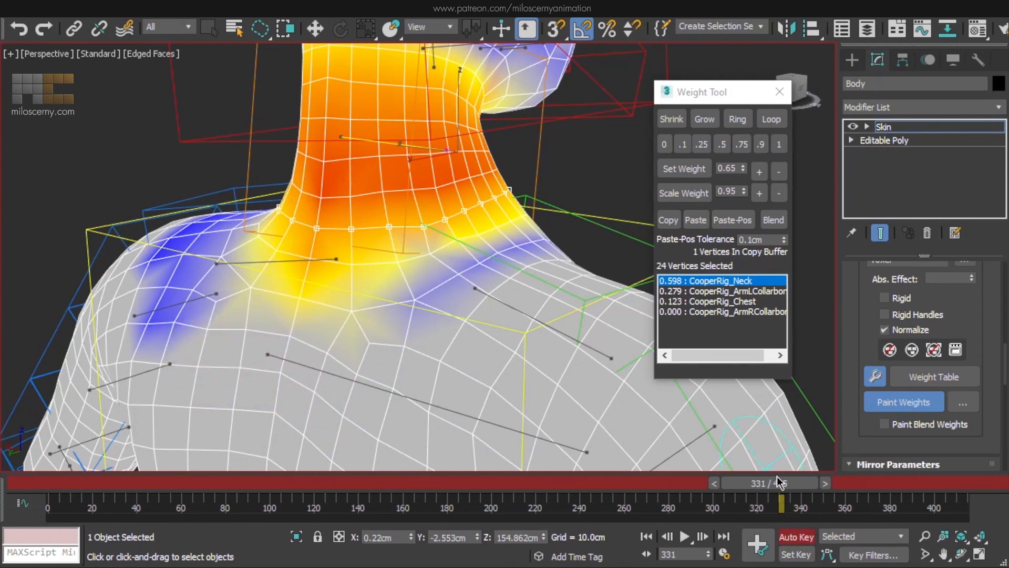
At frame 324, paint the neck bone's weights into a soft falloff around the base of the neck.
drag(782, 483, 772, 483)
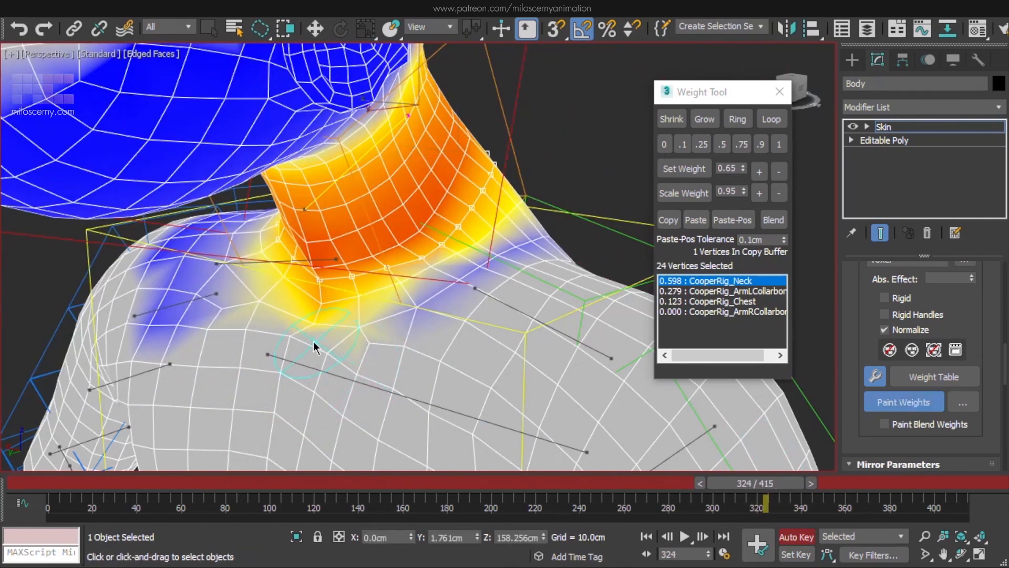
scroll(325, 303, up, 4)
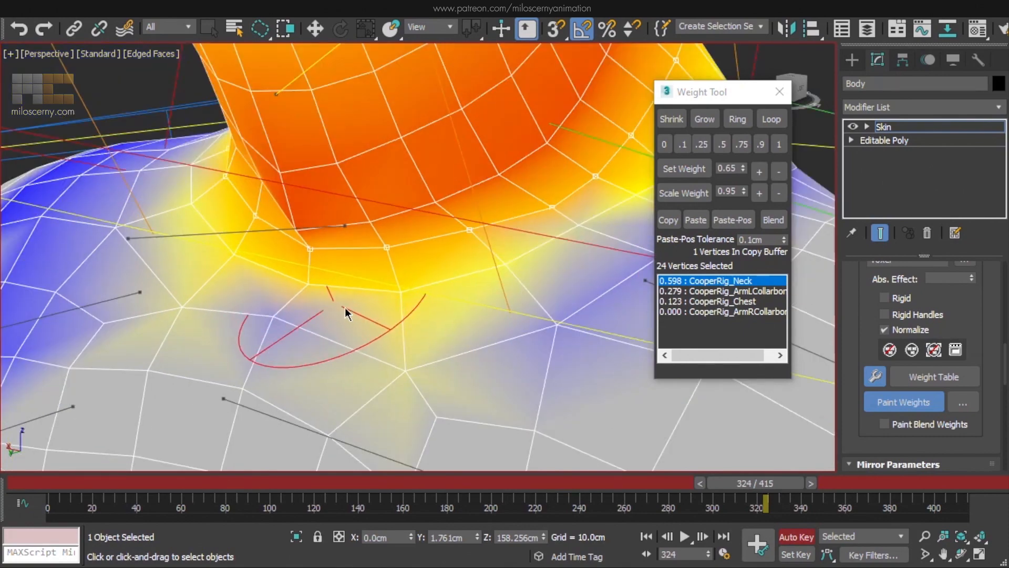
mouse_move(347, 314)
mouse_down()
mouse_move(459, 320)
mouse_move(476, 281)
mouse_up()
alt+middle_drag(477, 287, 397, 326)
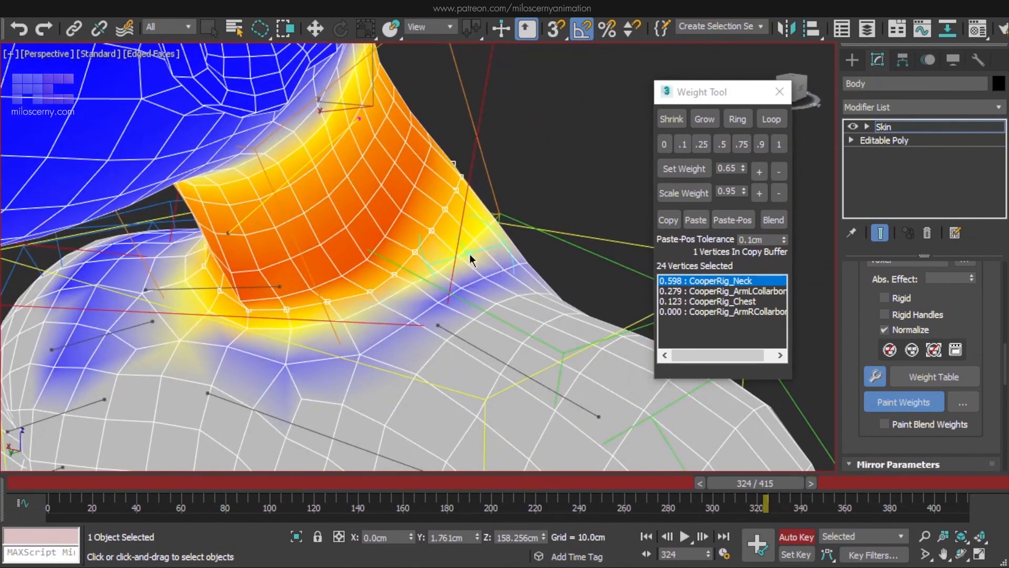
alt+middle_drag(488, 273, 383, 290)
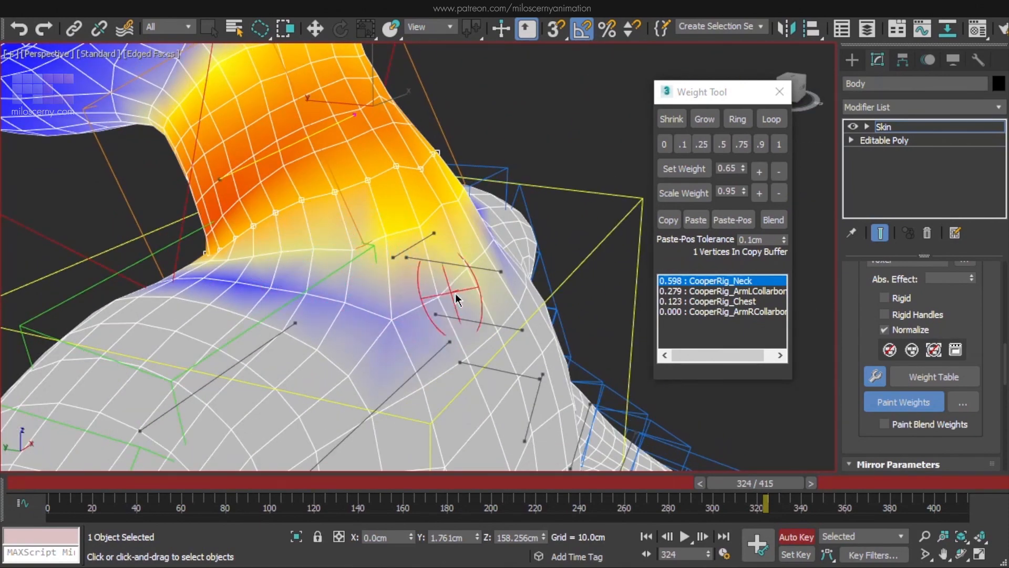
alt+middle_drag(456, 299, 368, 326)
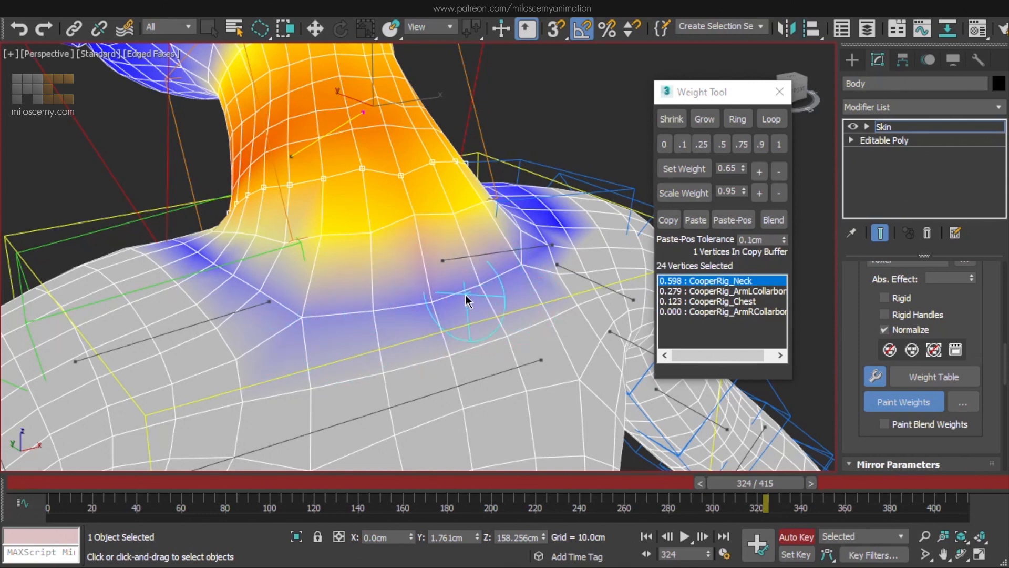
Switch to the CooperRig_Head bone and paint down its weights around the lower neck.
scroll(894, 347, up, 10)
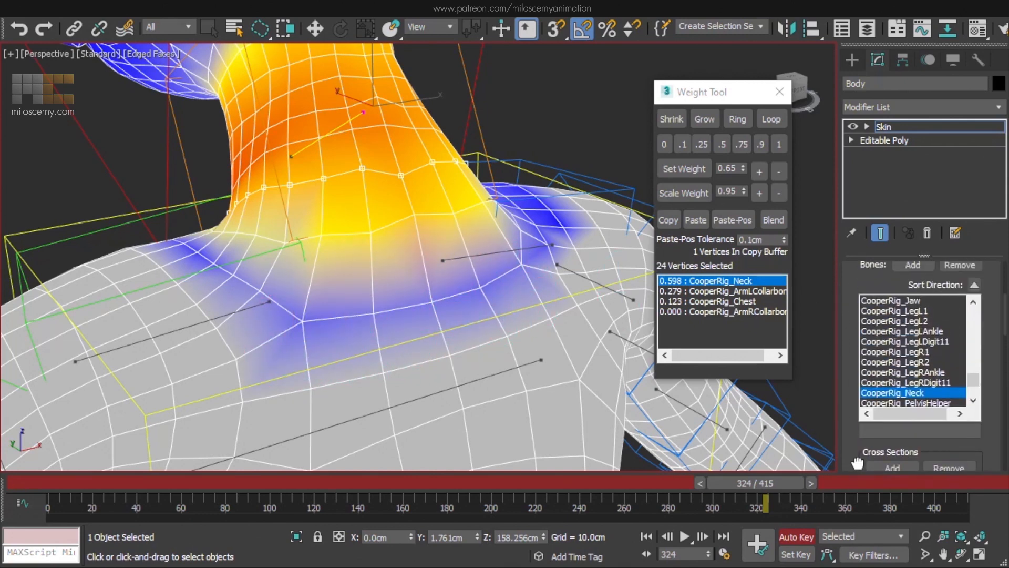
scroll(928, 358, up, 5)
click(893, 351)
mouse_move(379, 315)
alt+middle_down()
mouse_move(388, 286)
mouse_move(408, 350)
mouse_move(383, 380)
alt+middle_up()
scroll(495, 263, up, 3)
alt+drag(541, 226, 528, 237)
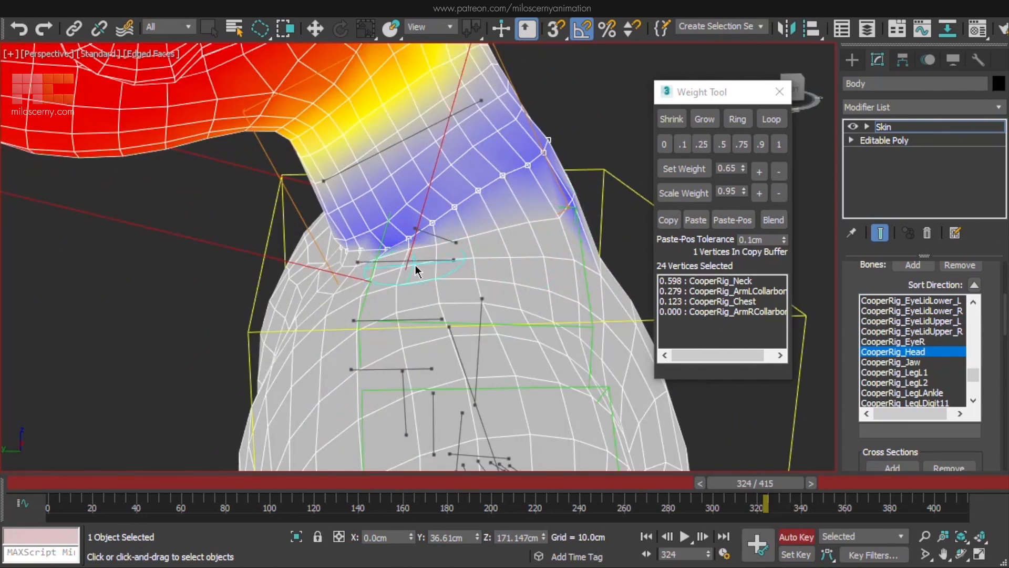
mouse_move(415, 265)
alt+middle_down()
mouse_move(389, 275)
mouse_move(430, 235)
alt+middle_up()
alt+drag(430, 235, 347, 161)
mouse_move(347, 161)
alt+middle_down()
mouse_move(437, 184)
mouse_move(235, 232)
mouse_move(16, 262)
alt+middle_up()
alt+drag(475, 232, 473, 239)
mouse_move(473, 239)
alt+middle_down()
mouse_move(509, 232)
mouse_move(393, 242)
mouse_move(136, 188)
mouse_move(473, 205)
alt+middle_up()
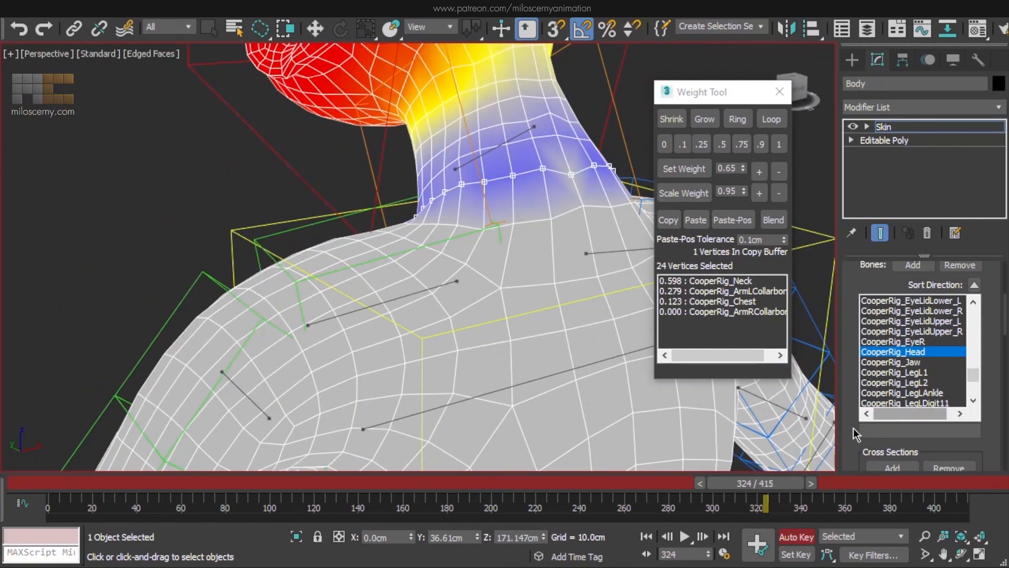
Stop painting weights, display the neck bone's weights and blend the selected vertex loop on the neck.
drag(855, 431, 844, 126)
click(903, 414)
mouse_move(562, 222)
middle_down()
mouse_move(518, 244)
mouse_move(646, 231)
mouse_move(512, 240)
middle_up()
click(777, 281)
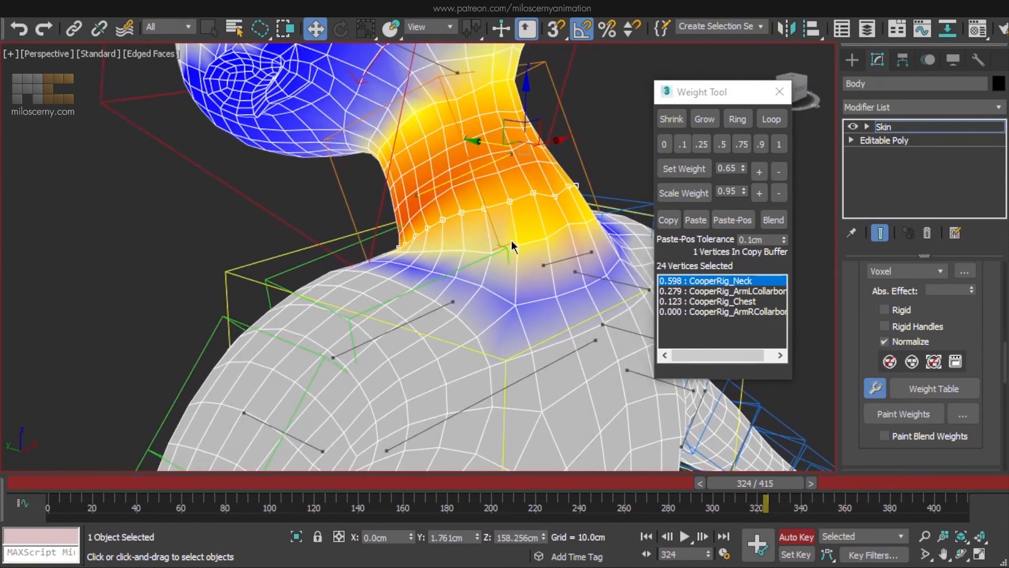
scroll(512, 240, up, 2)
click(776, 220)
Select CooperRig_Head in the bone list and blend the weights of the vertices around the neck.
drag(860, 299, 852, 472)
scroll(909, 308, down, 3)
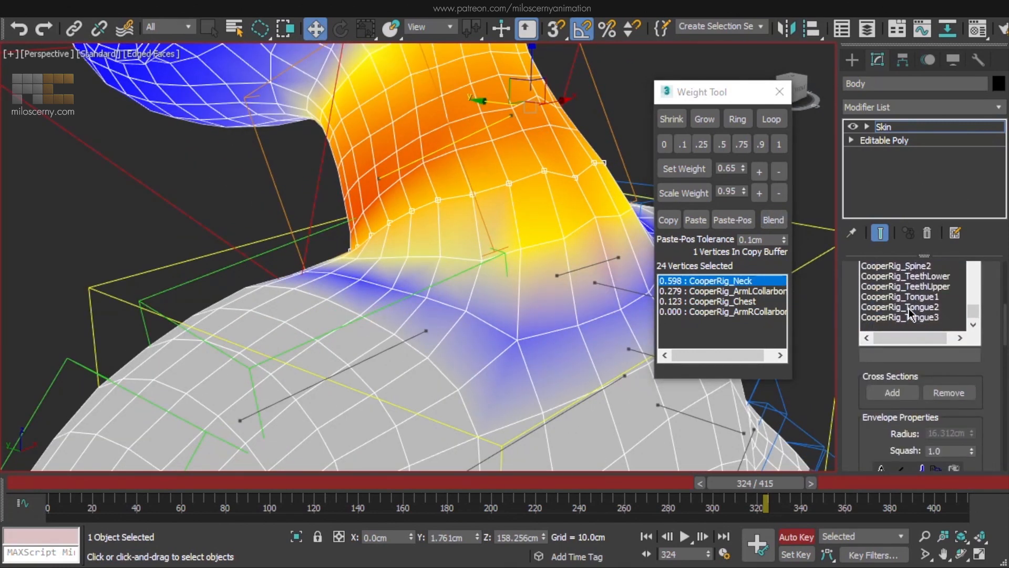
scroll(909, 308, up, 15)
scroll(909, 310, down, 5)
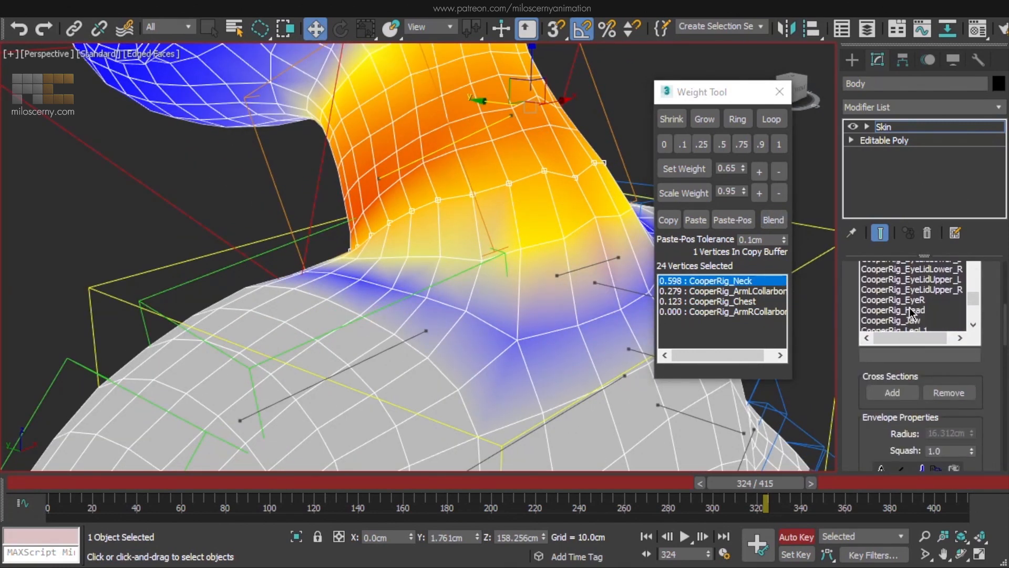
click(915, 286)
click(773, 220)
alt+middle_drag(604, 247, 481, 192)
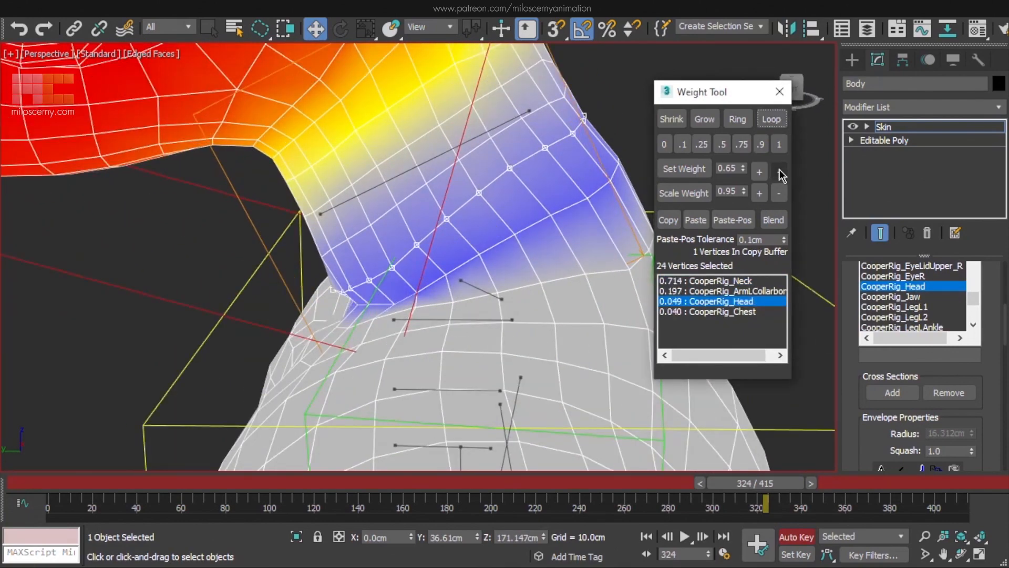
Blend the selected neck loop again while displaying the weights of CooperRig_Neck and CooperRig_Chest.
click(746, 281)
click(776, 218)
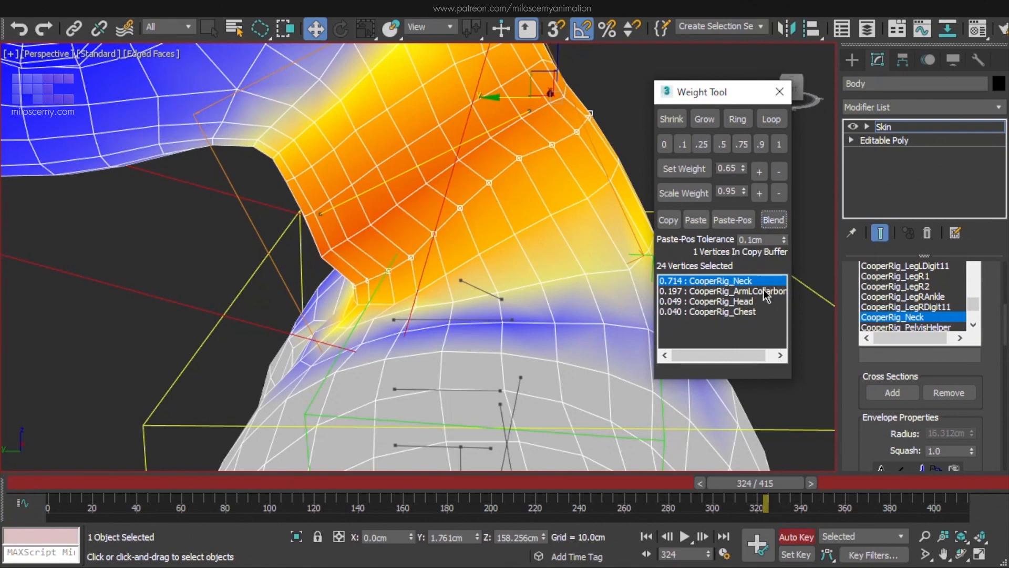
click(747, 311)
click(774, 222)
click(774, 221)
Examine the left and right collarbone bones' weights around the neck and shoulders.
alt+middle_drag(568, 223, 503, 226)
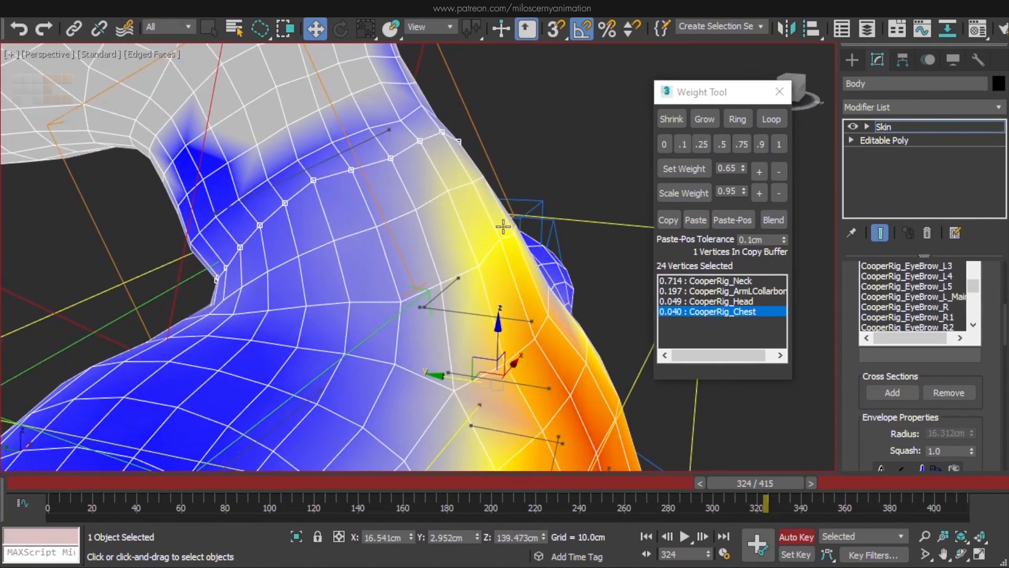
click(763, 292)
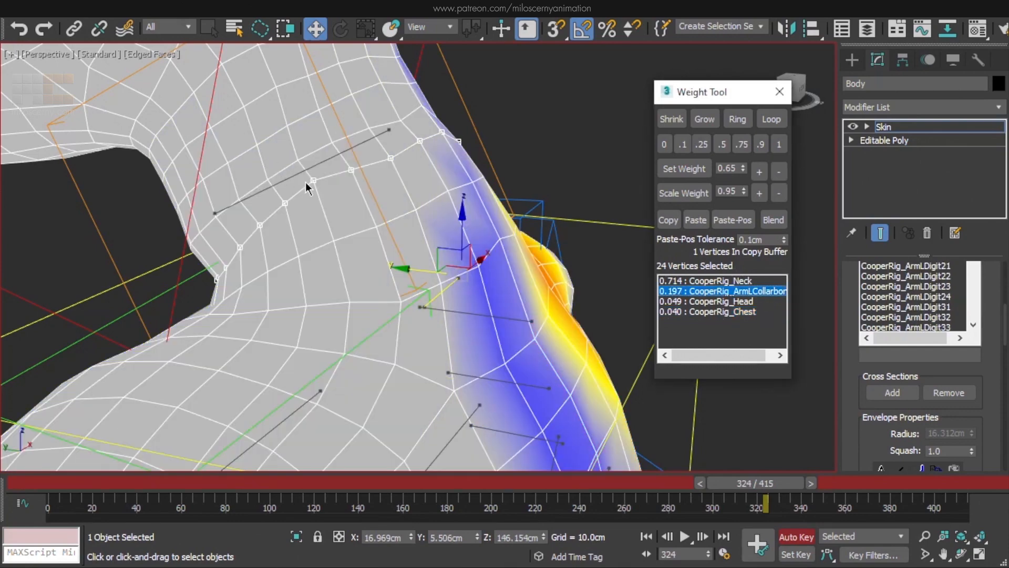
alt+middle_drag(302, 382, 308, 381)
click(300, 375)
alt+middle_drag(345, 311, 312, 315)
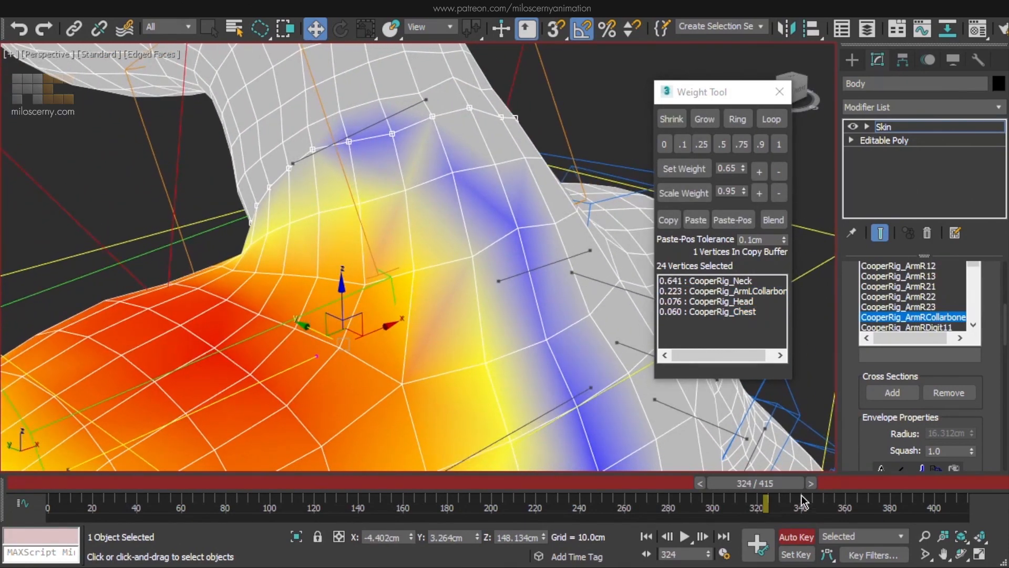
At frame 128, select the vertex loop around the neck base and blend its weights.
drag(803, 501, 586, 494)
drag(441, 494, 360, 498)
alt+middle_drag(342, 368, 342, 225)
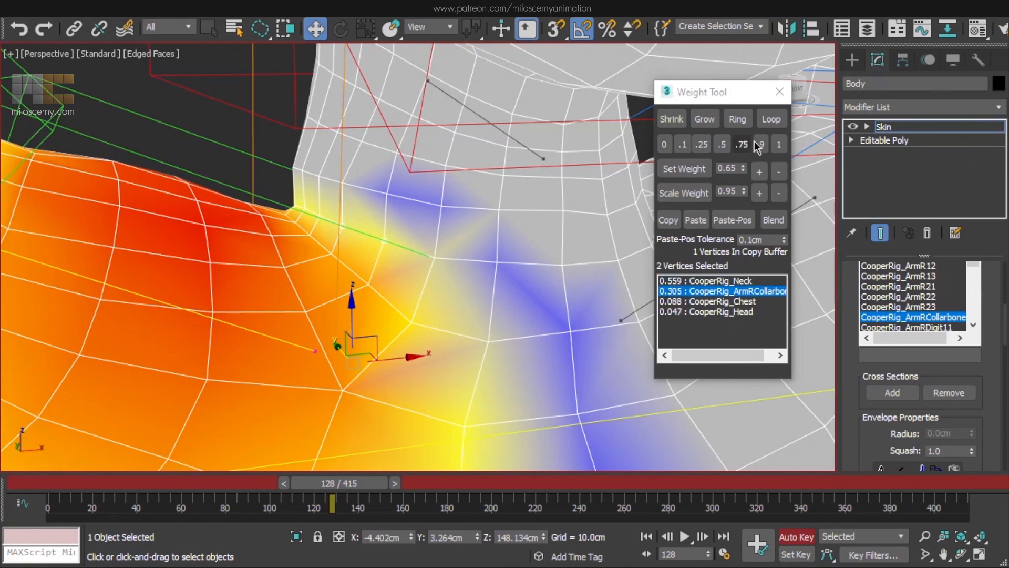
click(783, 224)
click(782, 215)
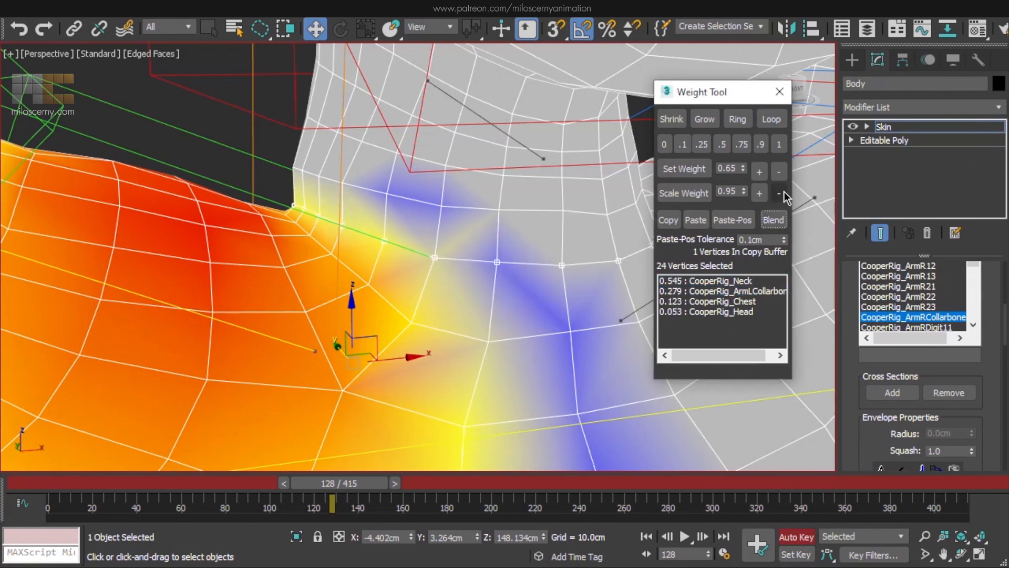
alt+middle_drag(444, 237, 421, 263)
Set the right collarbone's weight to 0 on two lower neck vertices and reduce it on the vertex below them.
mouse_move(343, 487)
mouse_down()
mouse_move(330, 488)
mouse_move(343, 488)
mouse_up()
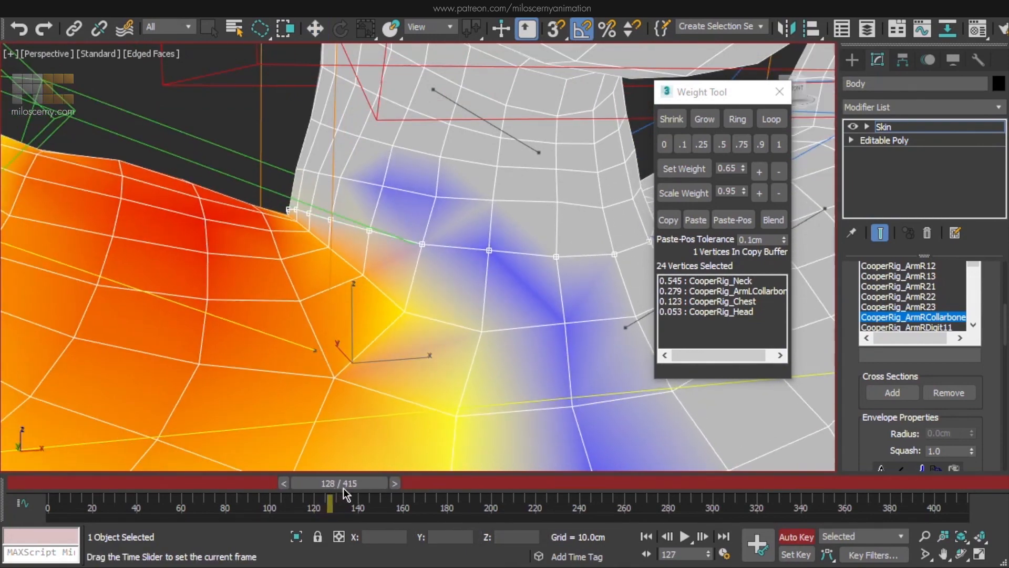
click(677, 140)
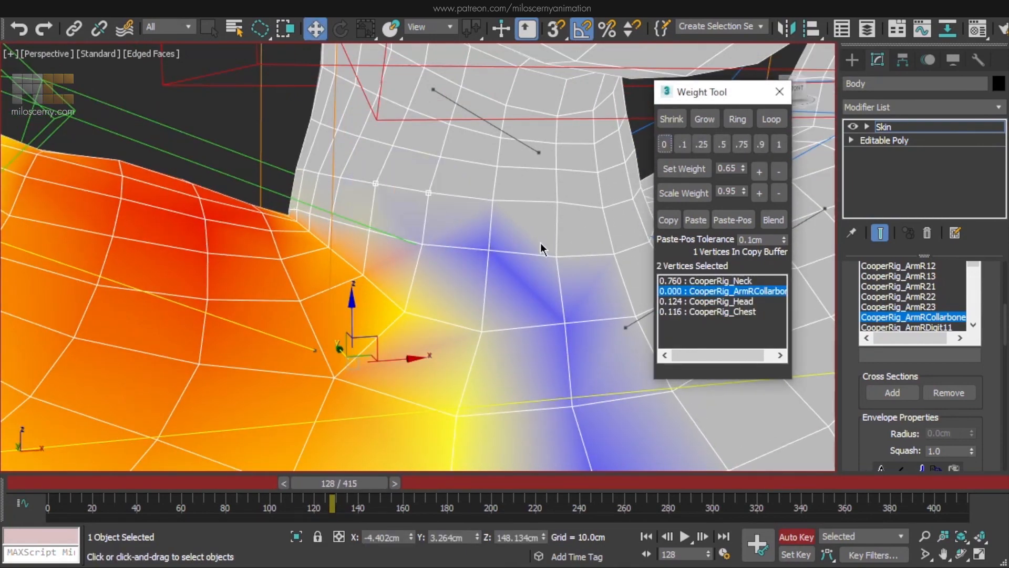
click(487, 252)
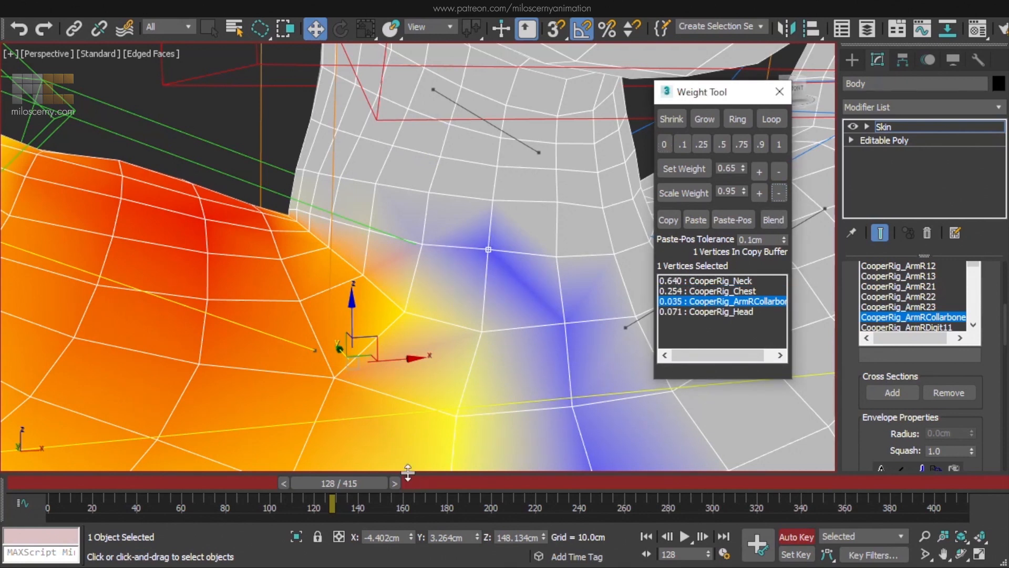
At frame 132, blend two vertices where the neck meets the right collarbone and display the chest bone's weights.
mouse_move(384, 483)
mouse_down()
mouse_move(367, 496)
mouse_move(388, 494)
mouse_up()
click(332, 245)
click(779, 219)
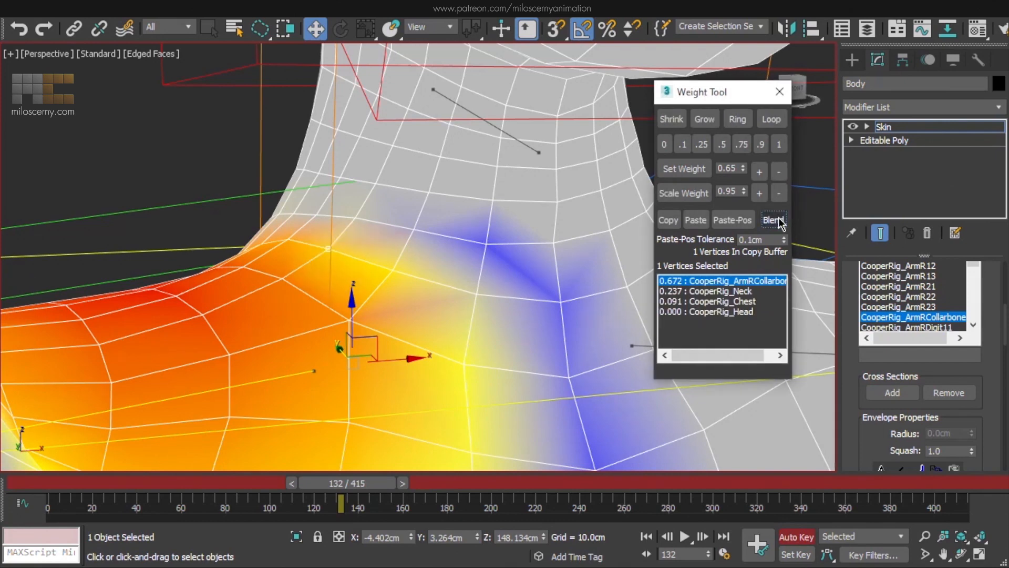
click(288, 242)
click(774, 219)
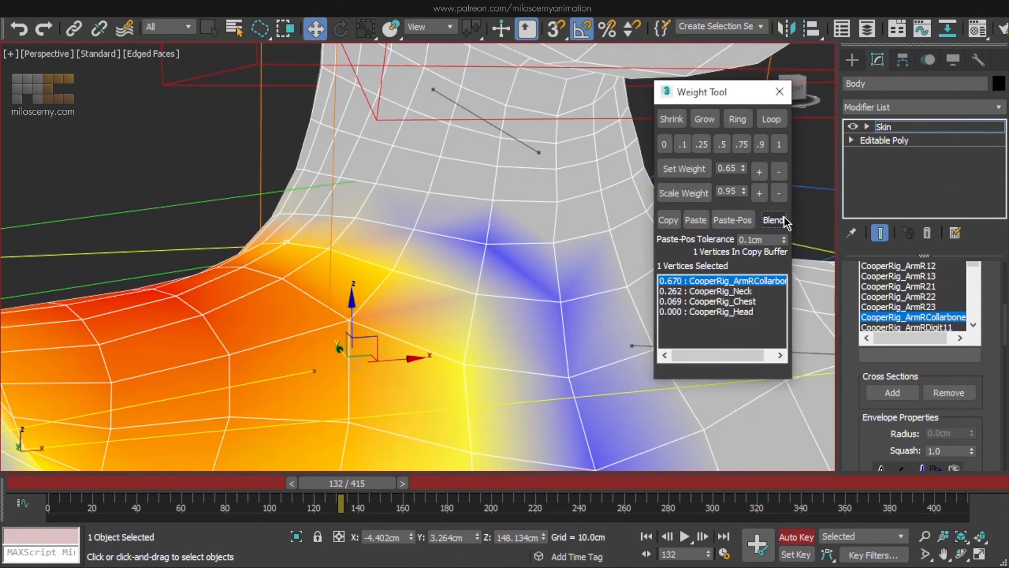
click(757, 302)
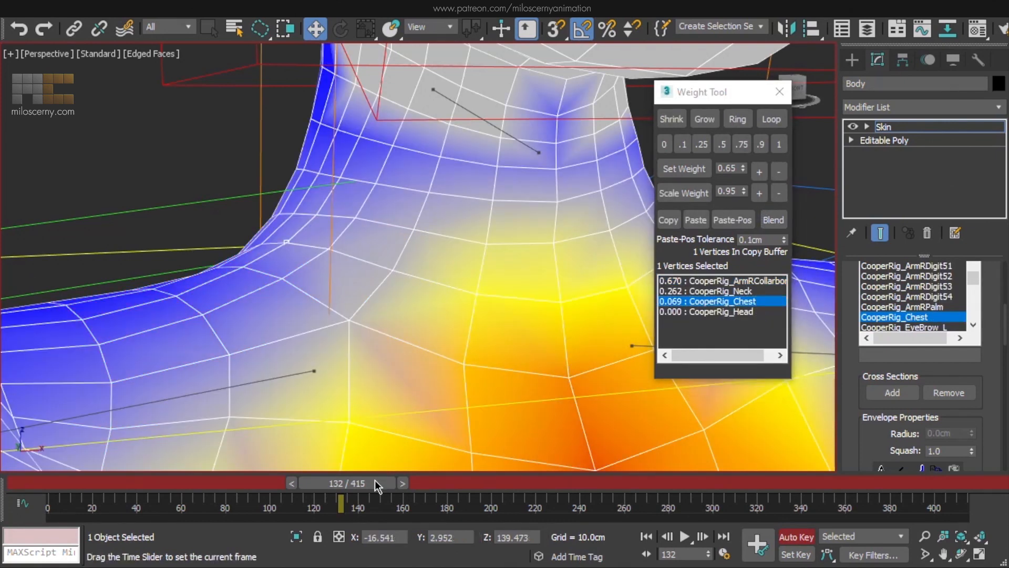
At frame 325, display the neck bone's weights and blend a vertex at the back of the neck base.
mouse_move(374, 486)
mouse_down()
mouse_move(356, 484)
mouse_move(436, 490)
mouse_up()
click(699, 291)
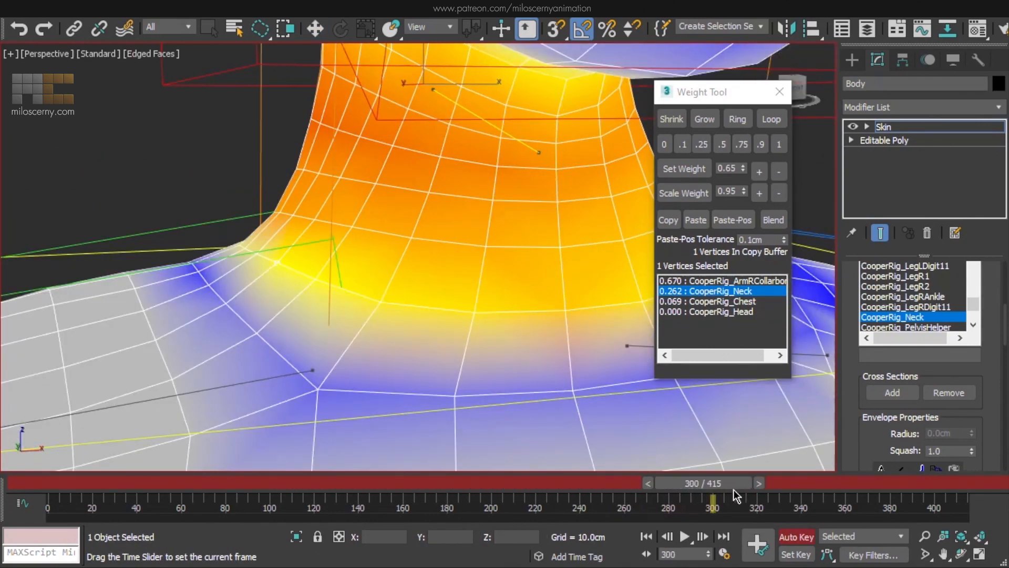
drag(736, 495, 787, 495)
key(w)
click(775, 220)
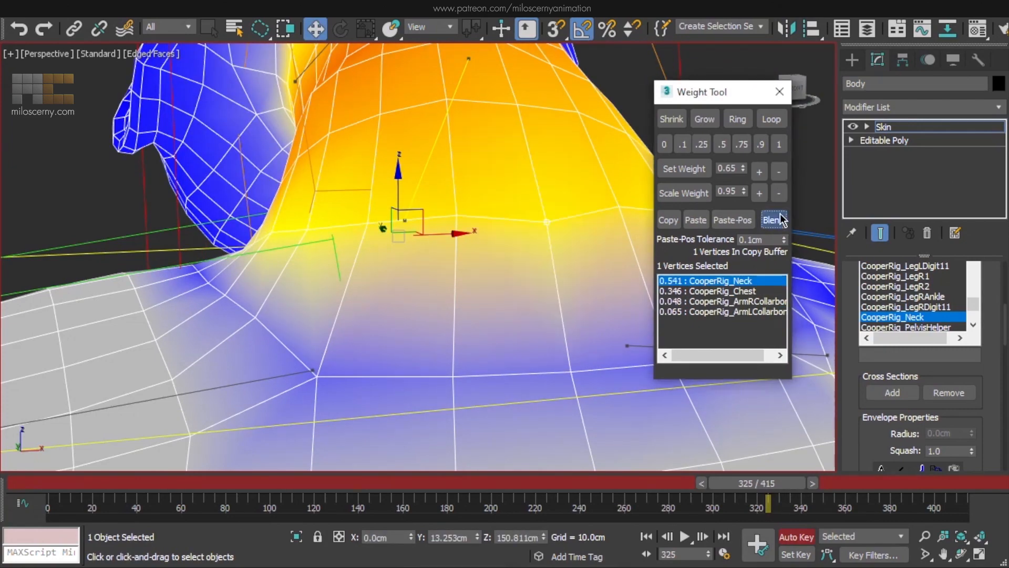
Display the chest bone's weights, blend the selected vertex, and blend the selection grown to nine vertices.
click(750, 292)
click(774, 220)
click(703, 120)
click(776, 224)
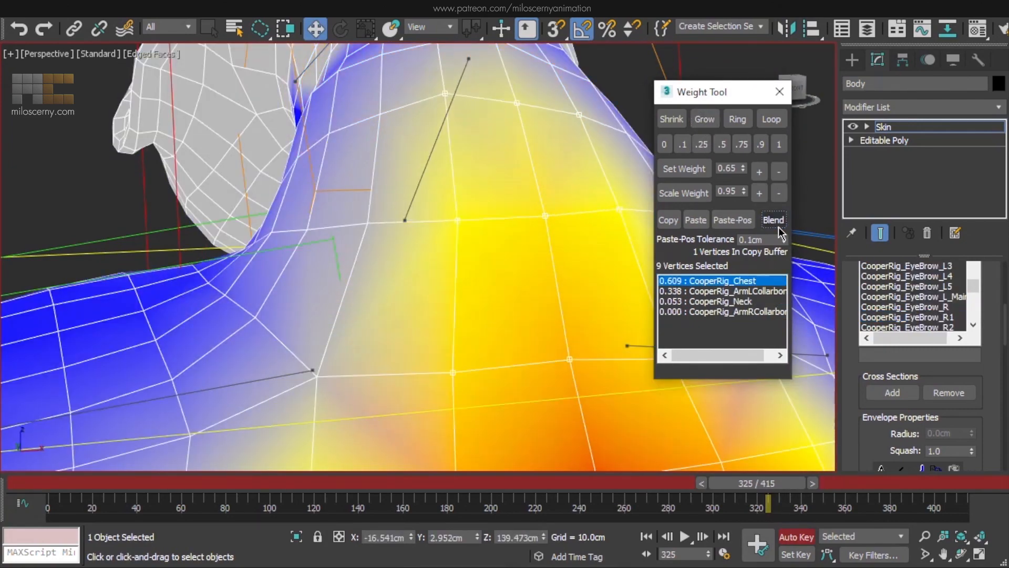
click(778, 224)
Display the head bone's weights and blend the vertex loop around the lower half of the neck.
scroll(471, 219, down, 4)
alt+middle_drag(471, 219, 518, 230)
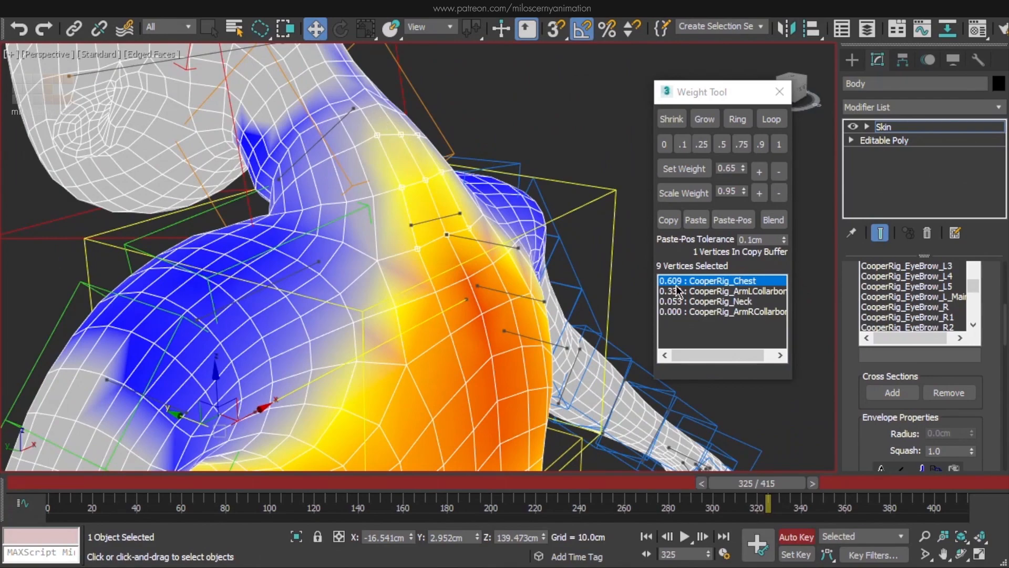
middle_drag(249, 109, 367, 141)
click(245, 110)
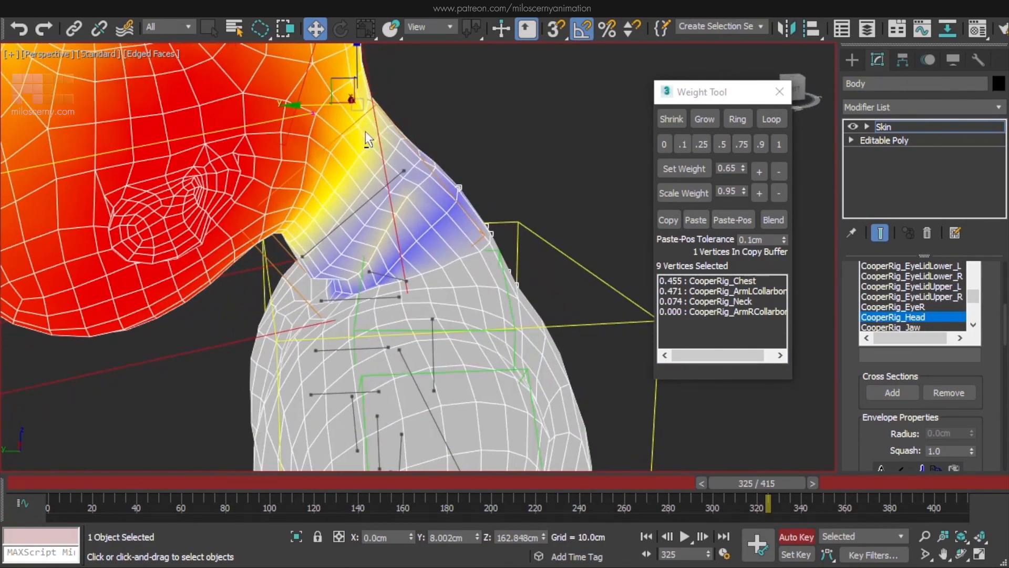
scroll(408, 202, up, 4)
click(773, 223)
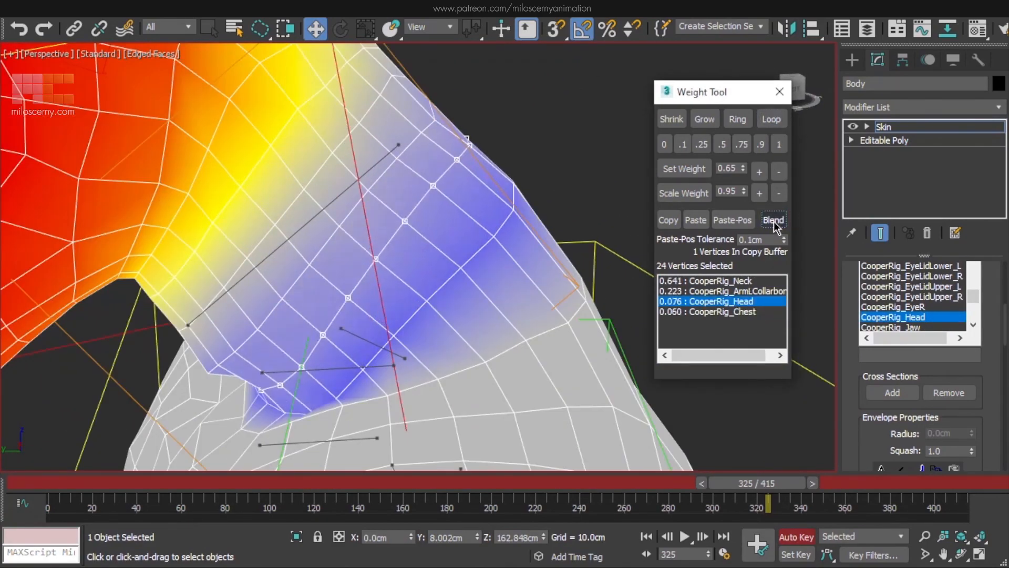
Select the next vertex loop up the neck and blend it repeatedly, displaying the neck bone's weights.
scroll(470, 223, down, 1)
alt+middle_drag(470, 223, 415, 273)
scroll(302, 302, up, 1)
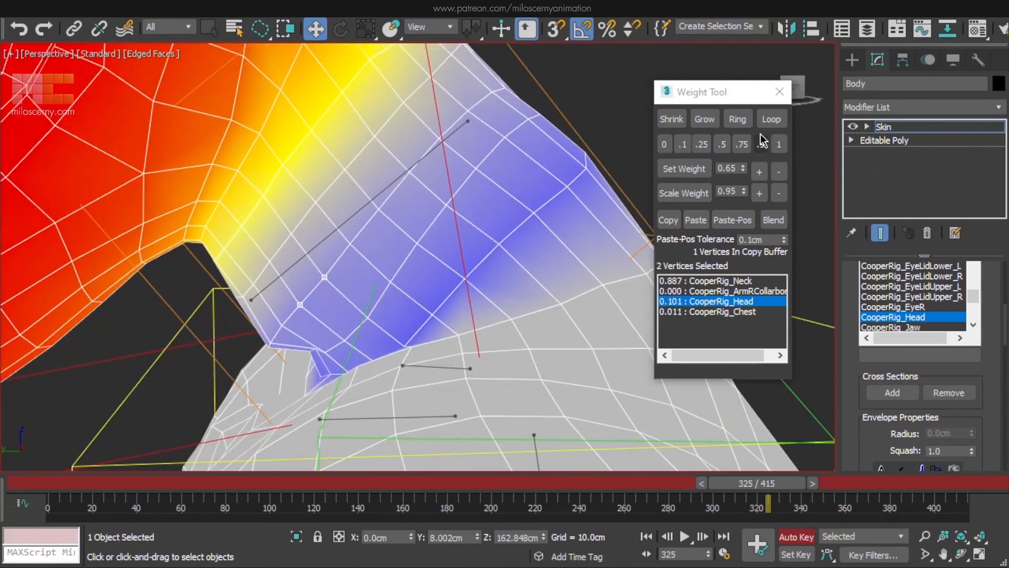
click(771, 118)
click(774, 221)
click(749, 281)
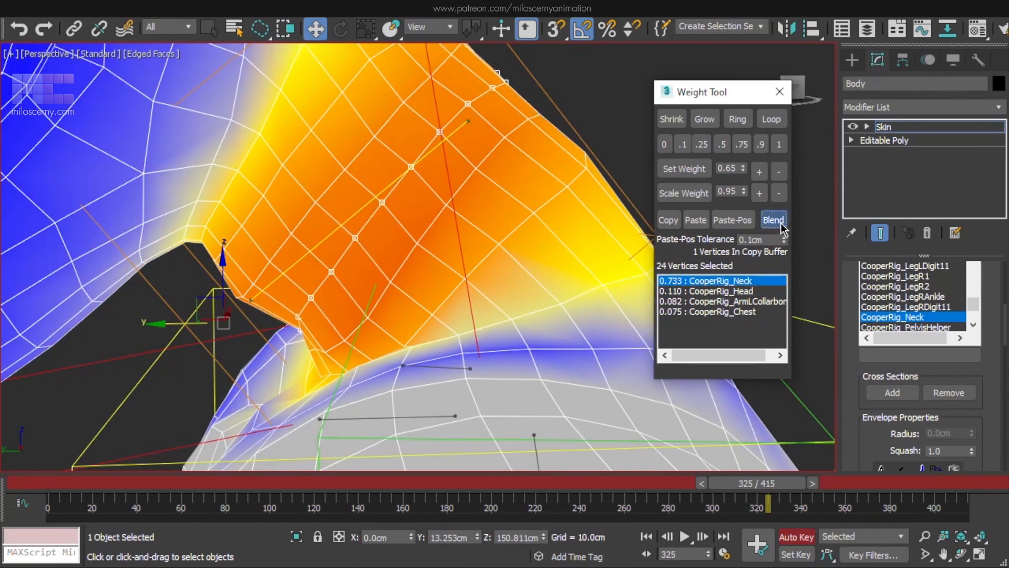
click(781, 224)
Grow the selection at the front of the neck base to nine vertices and scale down their neck weight repeatedly by 0.95.
scroll(523, 191, down, 2)
scroll(364, 320, up, 2)
alt+middle_drag(365, 320, 431, 307)
click(435, 303)
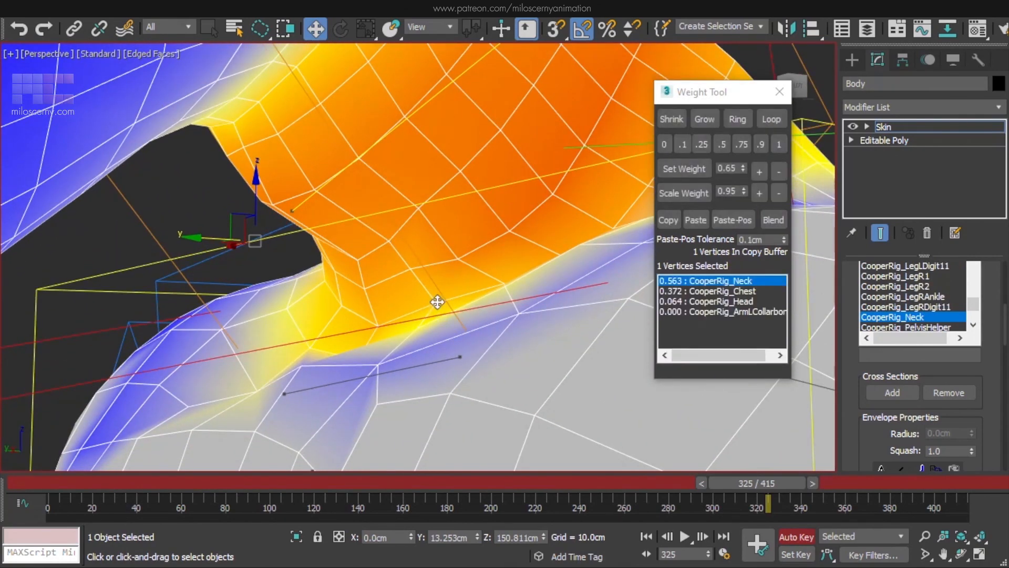
scroll(437, 302, up, 3)
click(700, 117)
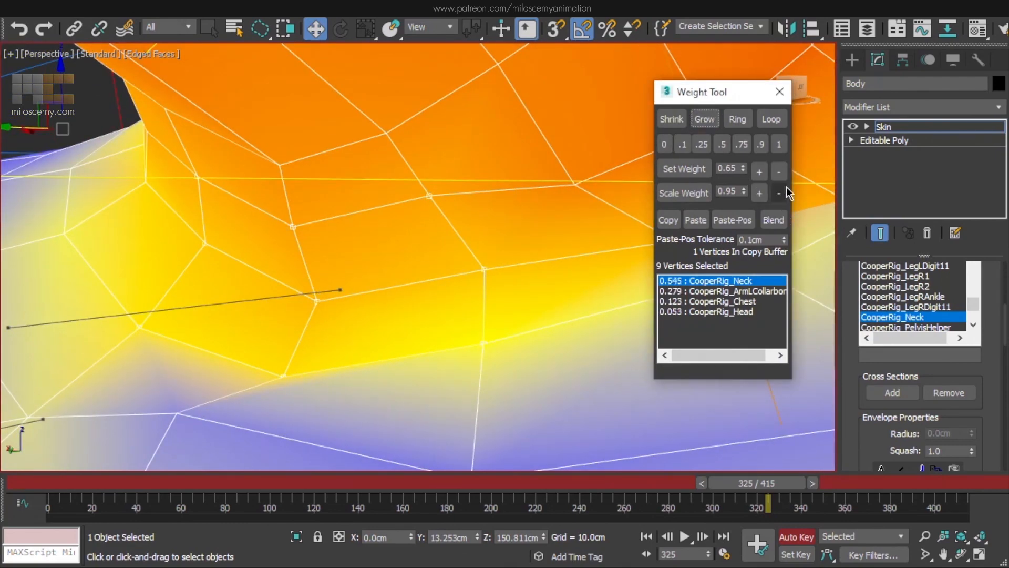
click(781, 193)
click(780, 193)
click(780, 192)
Blend the nine front neck vertices repeatedly, add a vertex beside them, and blend all ten.
scroll(408, 221, down, 3)
alt+middle_drag(408, 221, 368, 213)
click(773, 223)
alt+middle_drag(462, 216, 446, 189)
click(785, 221)
click(786, 221)
scroll(497, 229, down, 3)
alt+middle_drag(496, 230, 416, 227)
ctrl+click(531, 228)
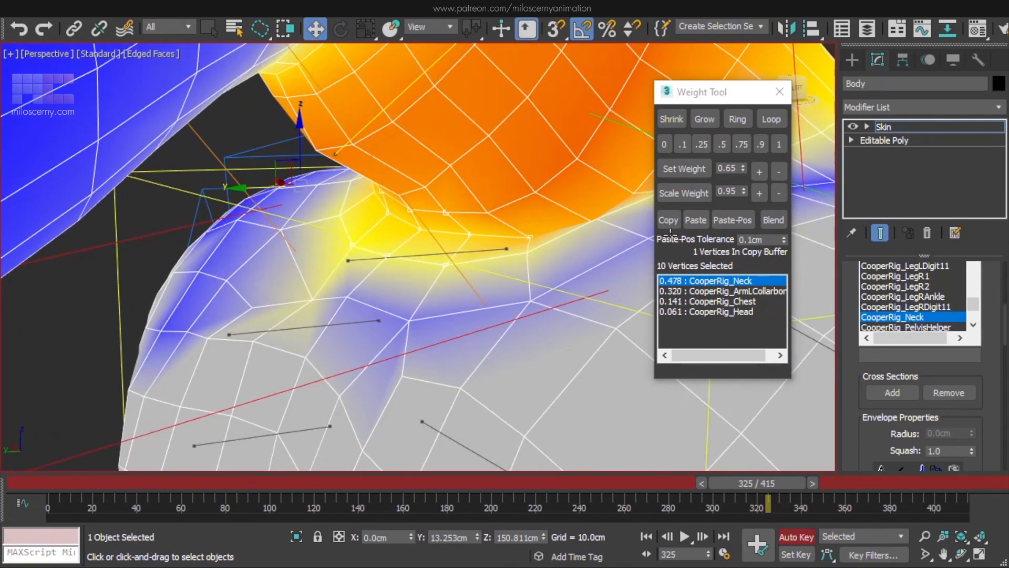
click(783, 215)
Scale down the neck weight by 0.95 repeatedly on two vertices just below the front of the neck.
click(409, 319)
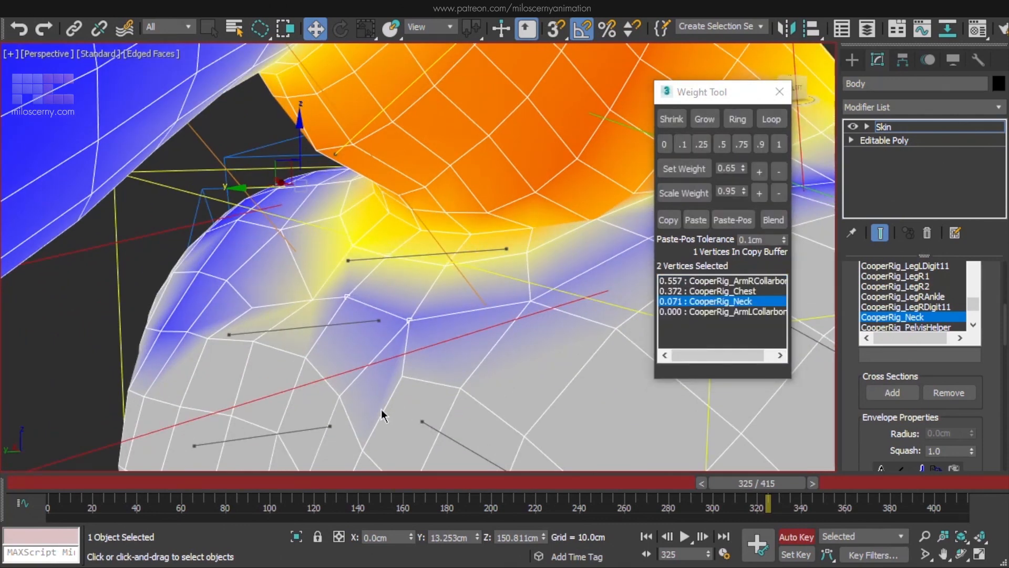
click(785, 197)
click(784, 197)
click(785, 196)
click(784, 197)
click(784, 197)
click(784, 197)
click(784, 197)
Set the neck weight to 0 on the row of four vertices below the front of the neck.
click(312, 299)
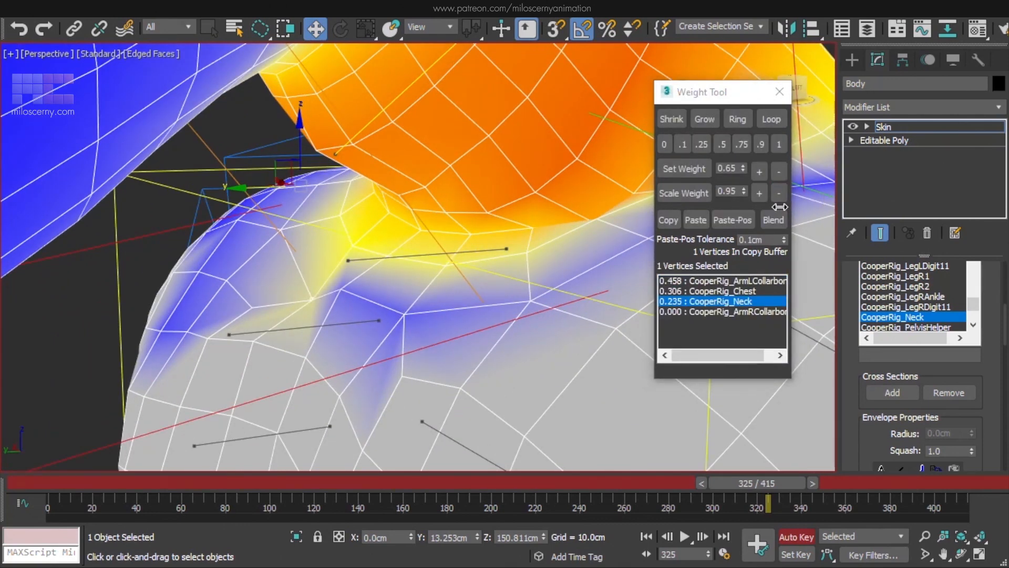
mouse_move(768, 483)
mouse_down()
mouse_move(779, 489)
mouse_move(768, 488)
mouse_up()
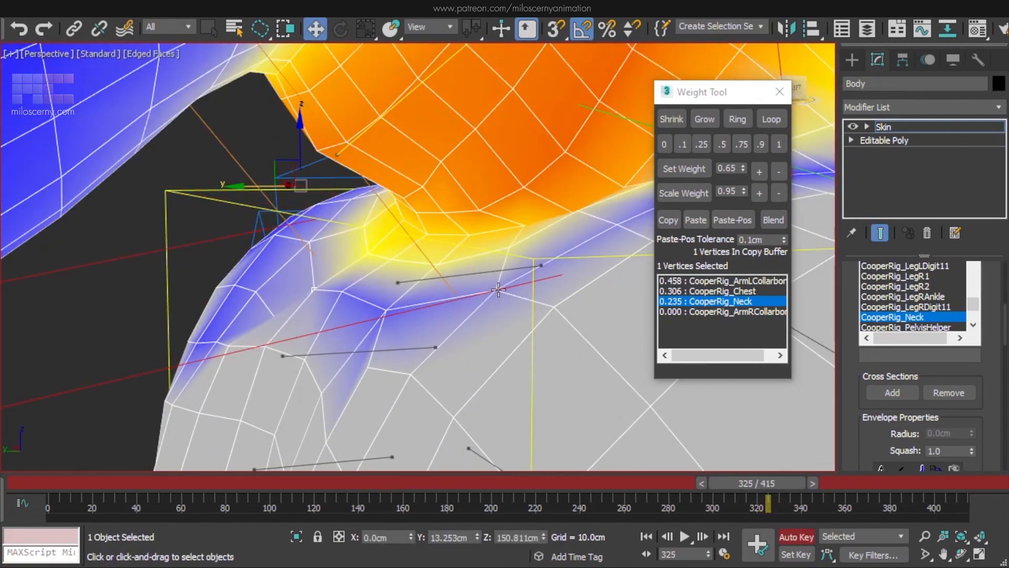
click(665, 144)
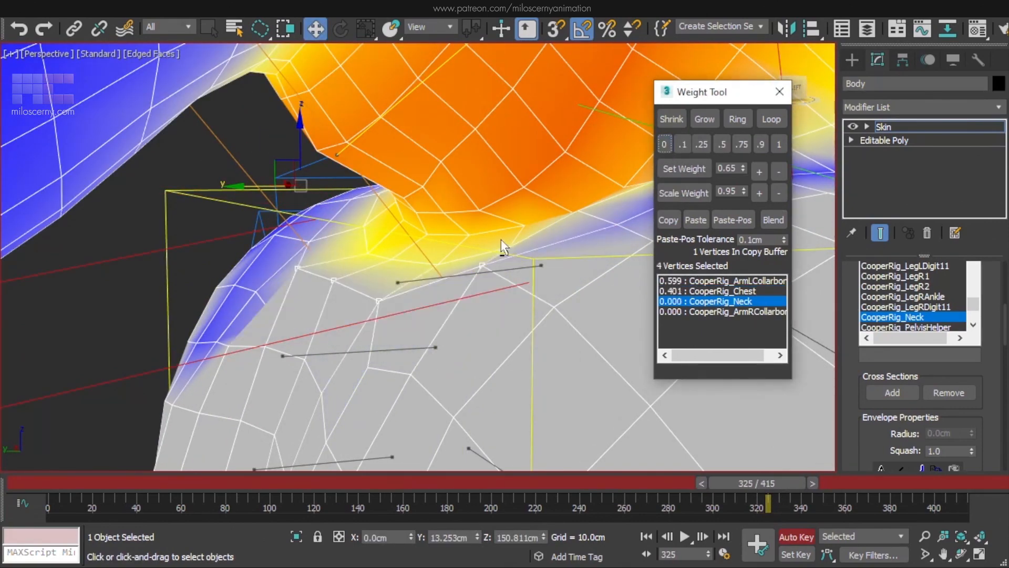
At frame 326, raise the four vertices' neck weight by one increment and scale it down repeatedly by 0.95.
drag(769, 487, 774, 486)
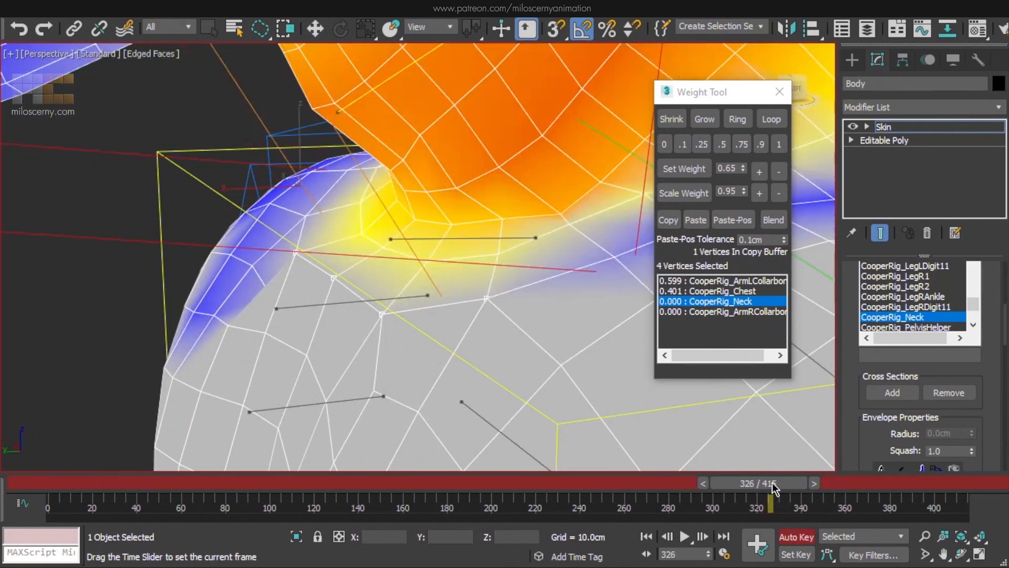
click(759, 172)
click(780, 194)
click(780, 194)
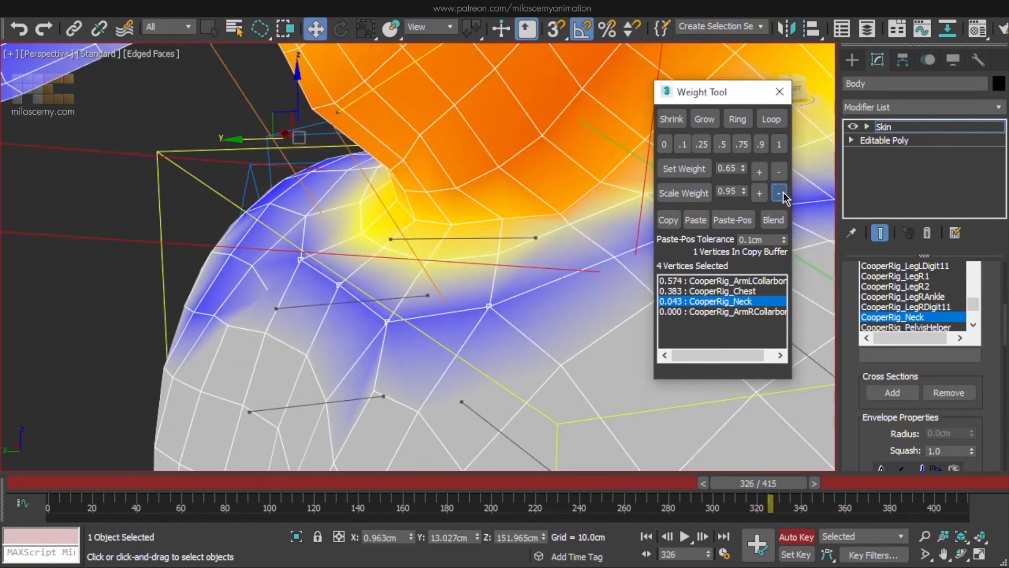
click(780, 193)
click(780, 193)
click(780, 193)
click(780, 193)
click(780, 194)
At frame 324, blend the vertices in the row above and scale down their neck weight three times by 0.95.
mouse_move(796, 485)
mouse_down()
mouse_move(805, 487)
mouse_move(792, 488)
mouse_up()
click(431, 283)
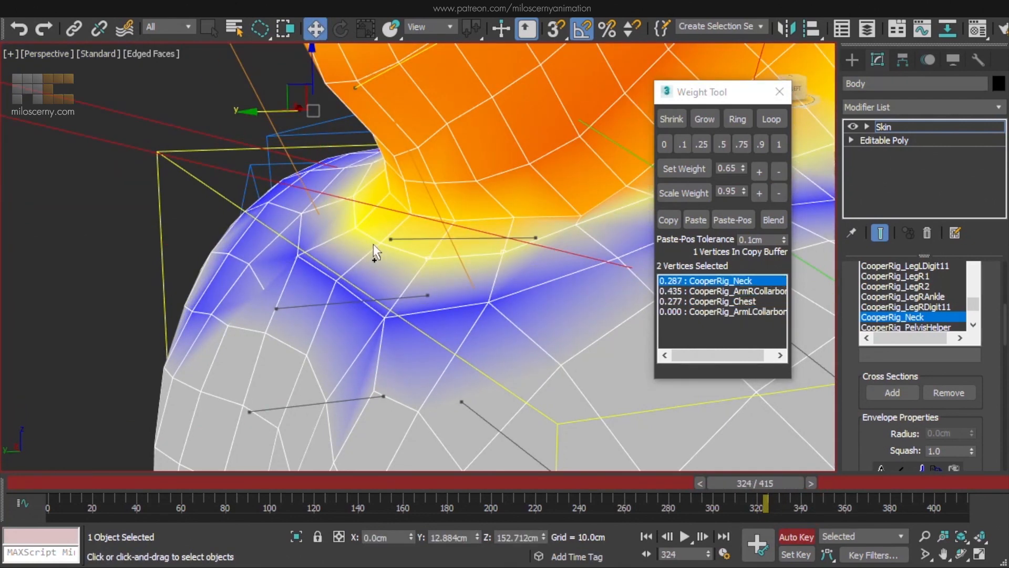
ctrl+click(357, 227)
click(775, 220)
click(779, 194)
click(779, 194)
click(780, 194)
Select four vertices along the crease where the neck meets the chest and blend their weights.
alt+middle_drag(547, 210, 493, 212)
click(447, 223)
alt+middle_drag(363, 197, 351, 189)
ctrl+click(352, 189)
click(778, 223)
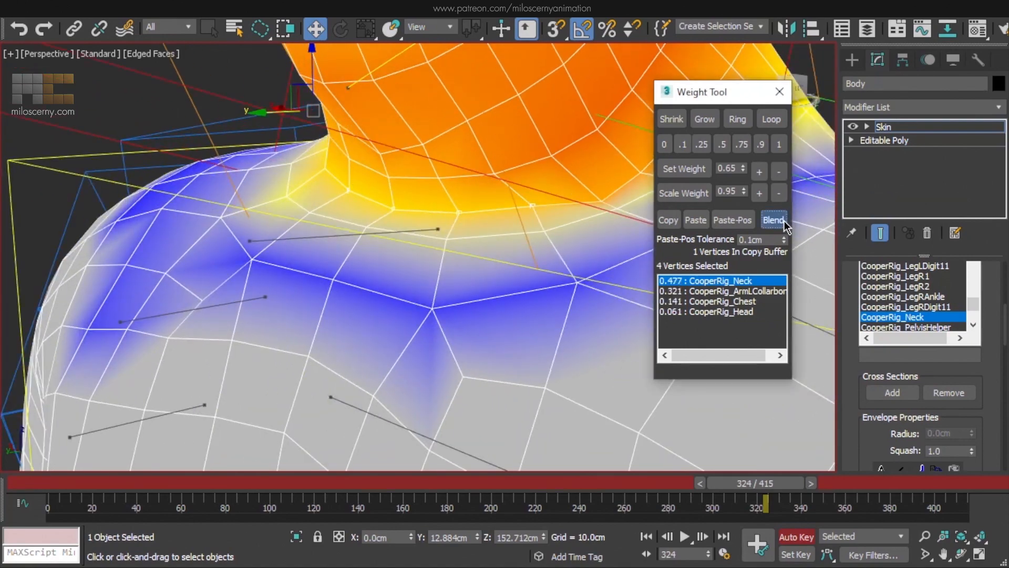
Select five vertices along the neck crease and scale down their neck weight by 0.95.
alt+middle_drag(357, 232, 529, 263)
scroll(465, 251, down, 4)
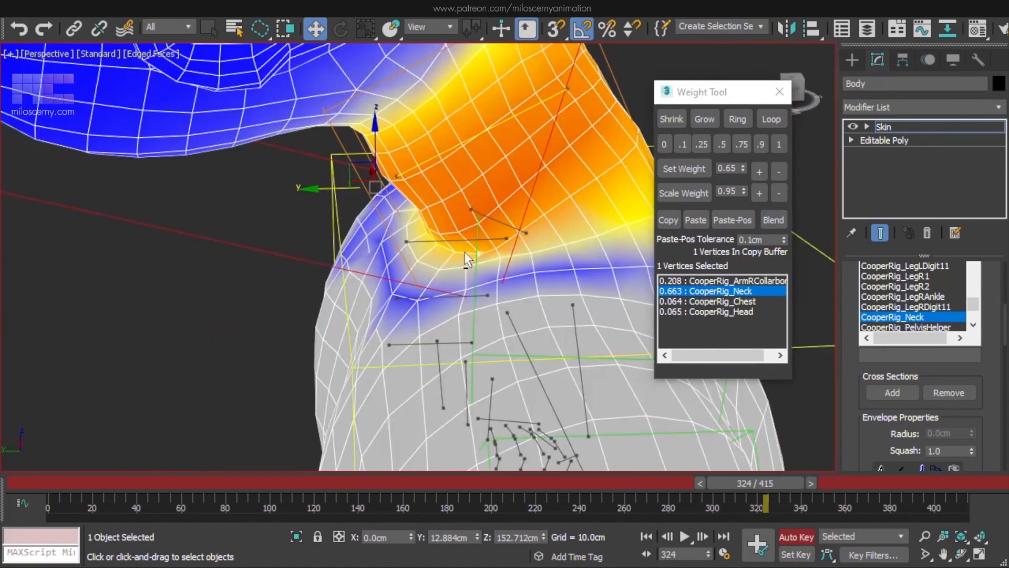
alt+middle_drag(465, 251, 492, 226)
drag(743, 482, 742, 484)
scroll(500, 264, up, 3)
alt+middle_drag(499, 263, 405, 225)
ctrl+click(406, 225)
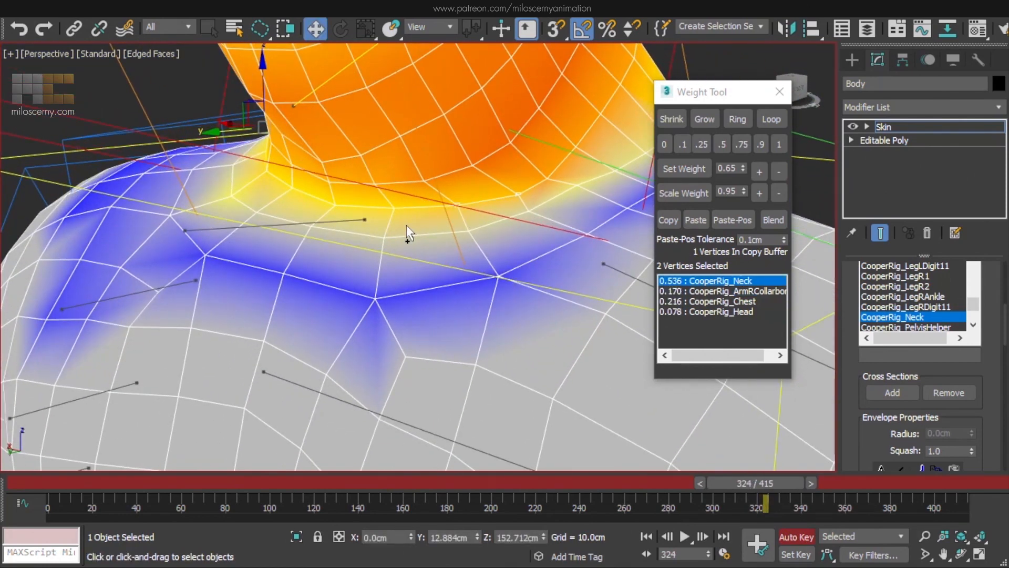
alt+middle_drag(291, 187, 736, 197)
click(779, 193)
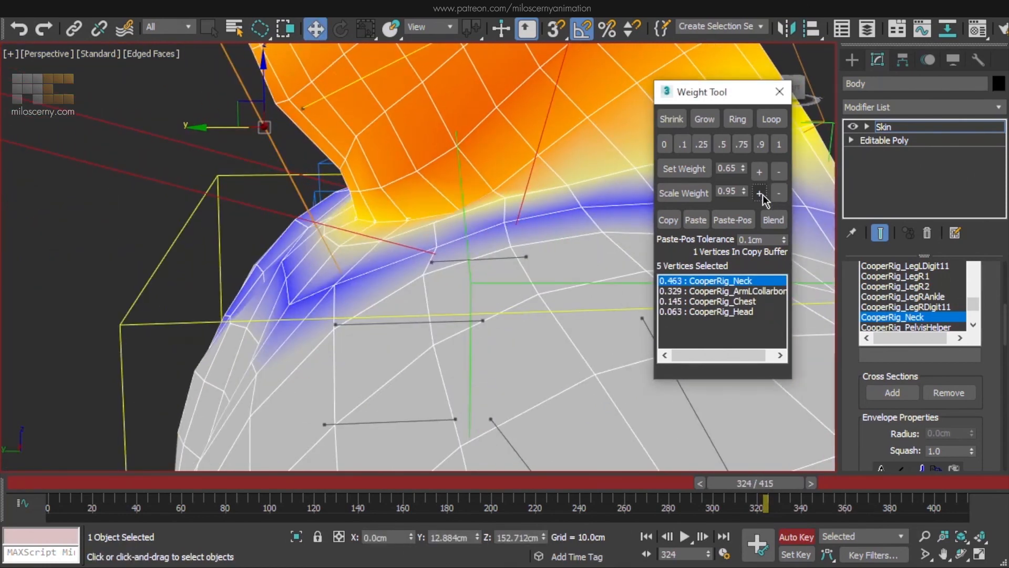
click(779, 193)
Blend a vertex on the neck crease, then scale down the head bone's weight on it and a neighbouring vertex.
click(465, 197)
click(773, 220)
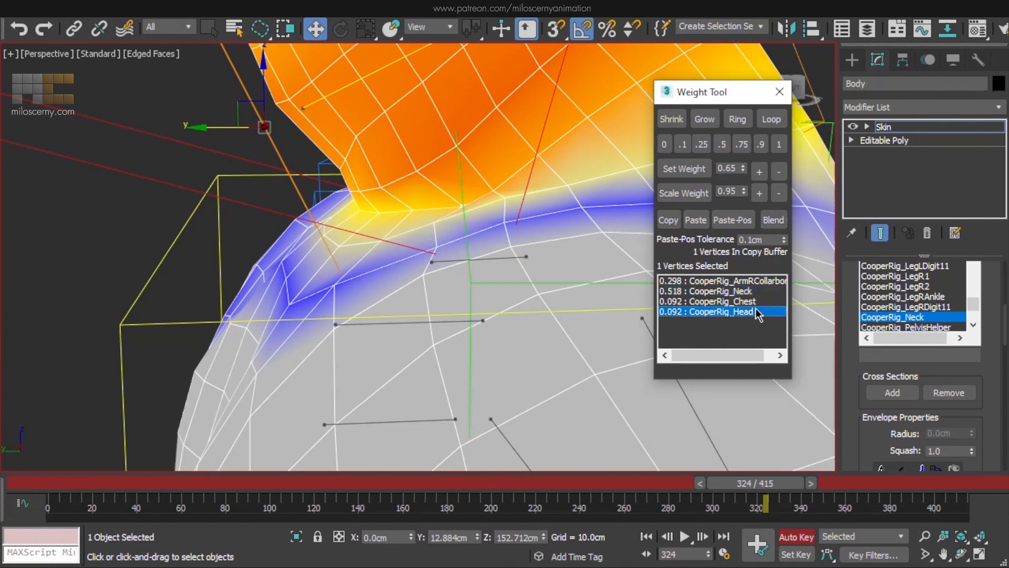
click(736, 311)
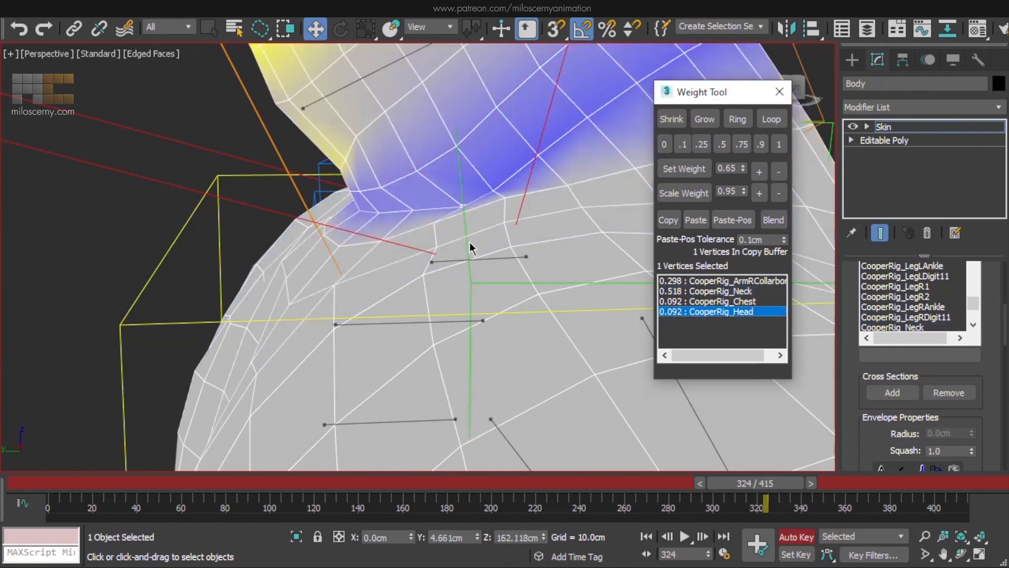
ctrl+click(412, 208)
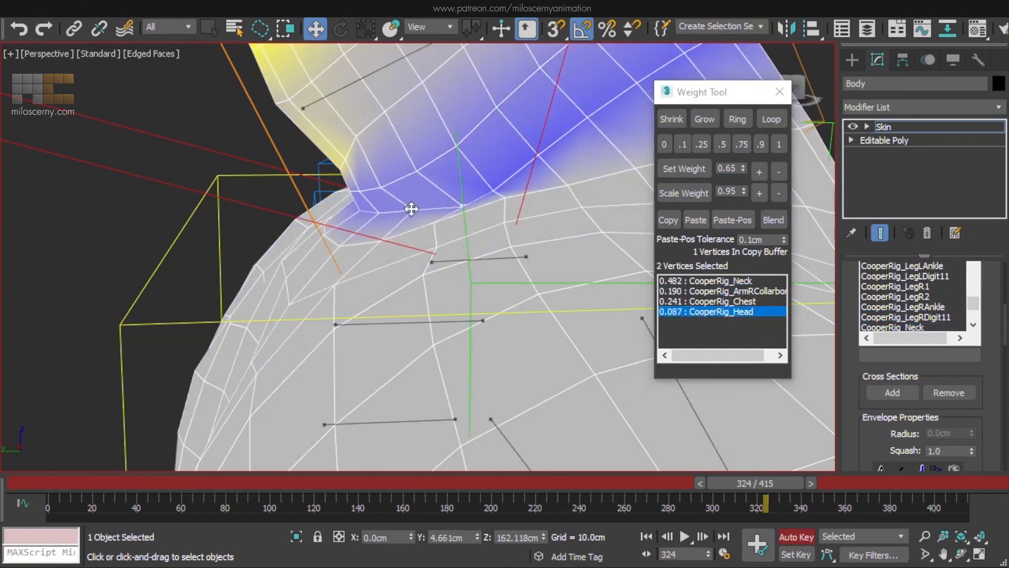
click(777, 198)
Select the vertex loop above the neck crease loop, blend it twice, and scale up its head weight.
alt+middle_drag(544, 209, 563, 224)
click(470, 229)
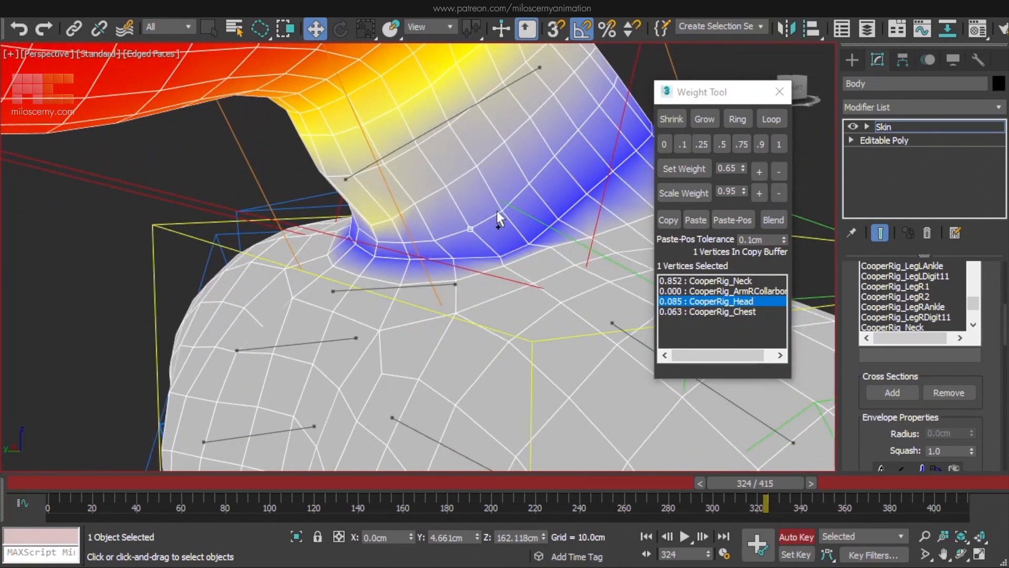
click(771, 119)
alt+middle_drag(427, 219, 399, 194)
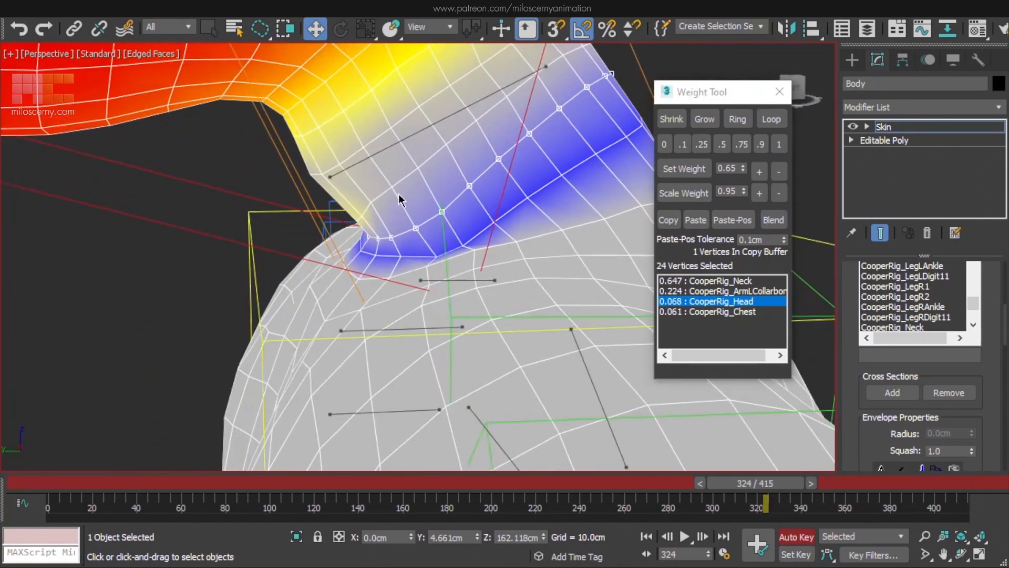
ctrl+click(419, 169)
click(771, 119)
click(784, 219)
click(786, 219)
click(764, 194)
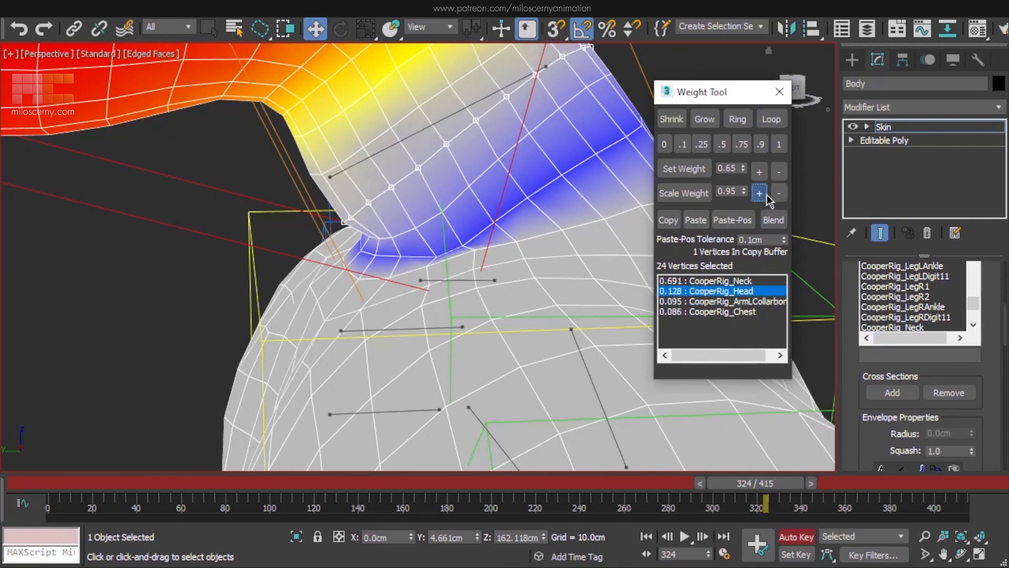
Select the next vertex loop higher on the neck and blend its weights three times.
middle_drag(450, 137, 438, 201)
click(772, 120)
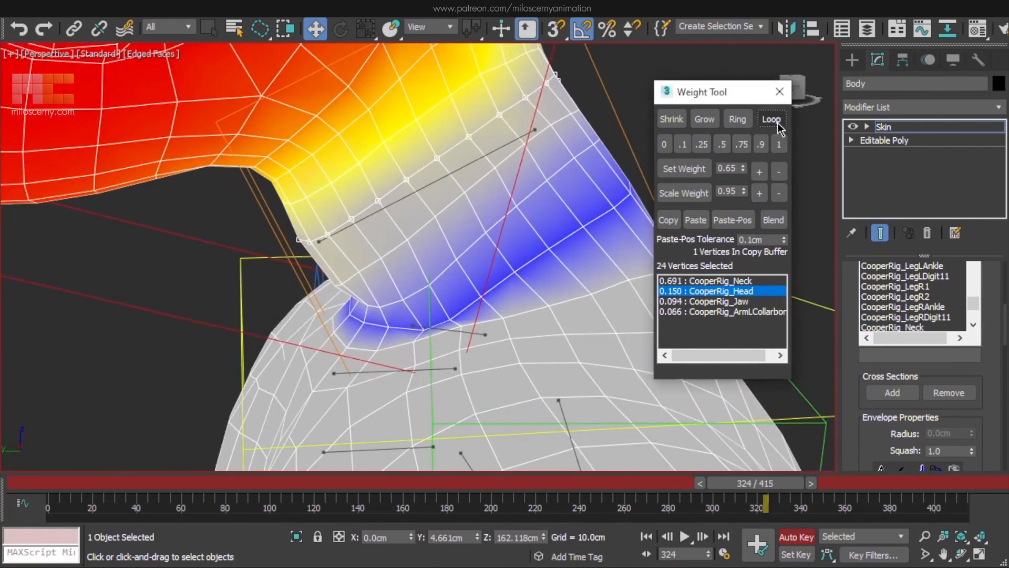
click(774, 220)
click(777, 217)
click(777, 218)
Display the neck bone's weights and blend the three adjacent loops of 72 vertices around the neck.
click(757, 281)
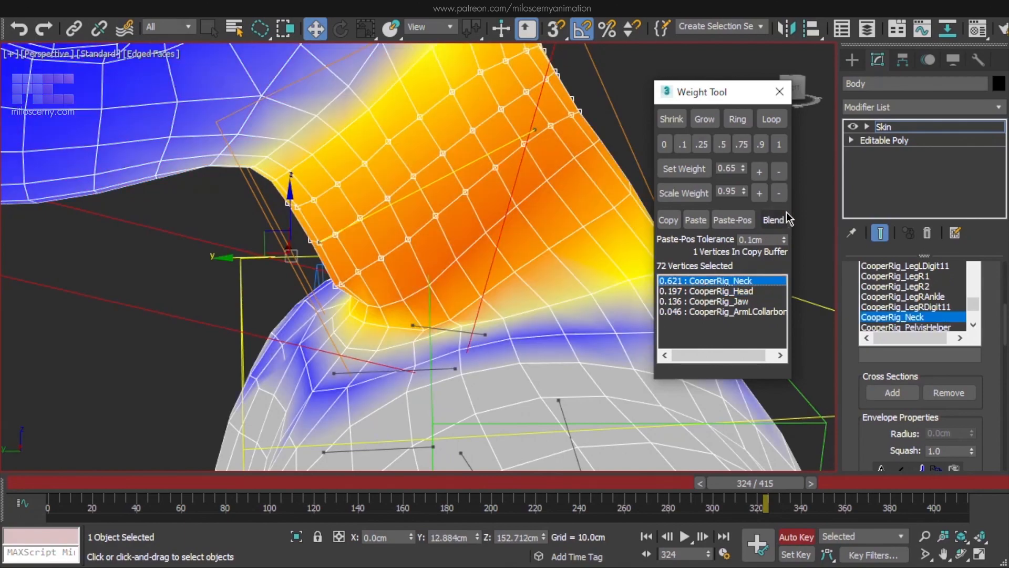
click(781, 219)
click(780, 218)
At frame 324, select the vertex loop around the base of the neck and blend it twice.
scroll(547, 209, down, 2)
alt+middle_drag(569, 210, 468, 209)
drag(753, 487, 757, 489)
mouse_move(476, 271)
alt+middle_down()
mouse_move(518, 273)
mouse_move(474, 276)
alt+middle_up()
scroll(468, 274, up, 3)
click(465, 274)
ctrl+click(427, 293)
click(769, 119)
click(770, 221)
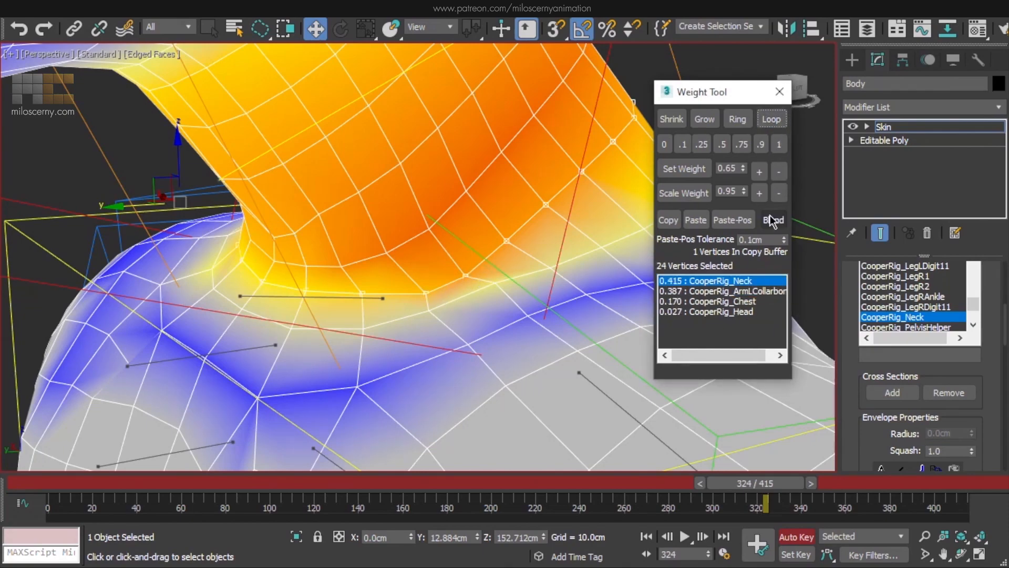
scroll(521, 228, down, 3)
alt+middle_drag(520, 228, 610, 202)
click(773, 220)
At frame 329, select the vertex loop around the neck base and try blending it twice.
drag(776, 482, 789, 488)
alt+middle_drag(446, 195, 538, 187)
scroll(538, 188, up, 4)
click(516, 232)
ctrl+click(555, 228)
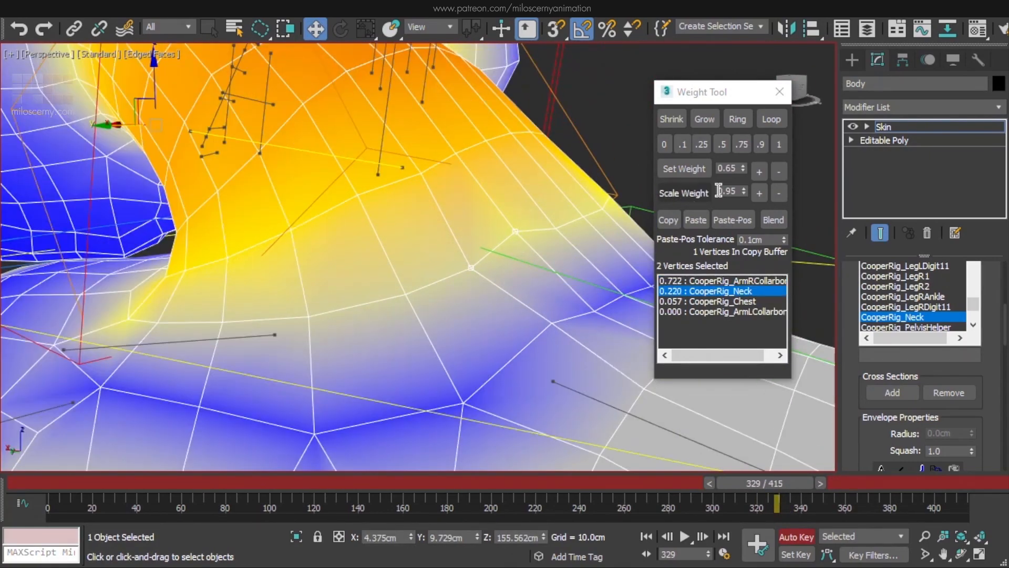
click(778, 125)
click(771, 221)
click(771, 221)
scroll(529, 225, down, 3)
alt+middle_drag(505, 216, 555, 413)
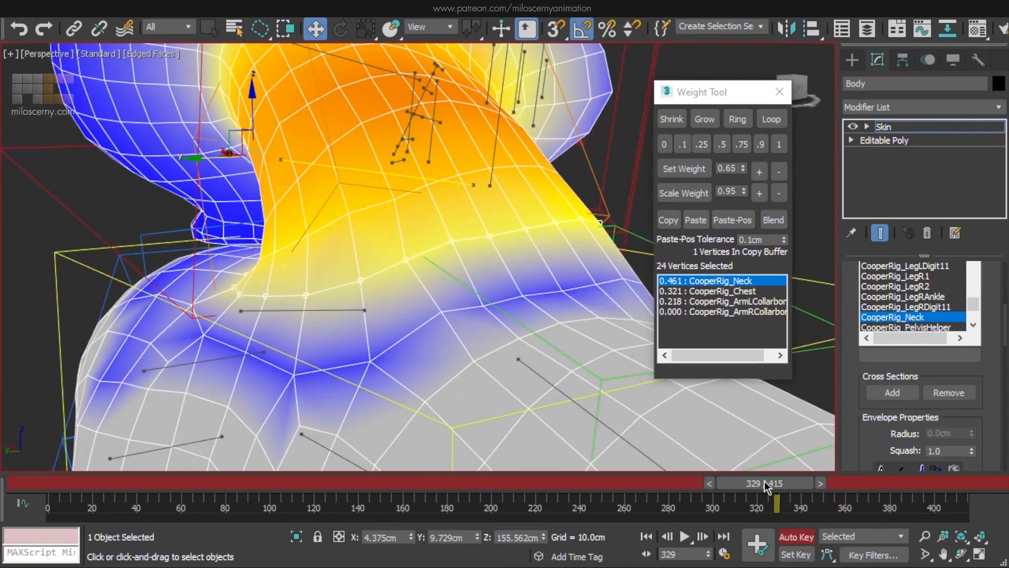
Return to frame 325 and undo the last blends of the neck base loop.
drag(766, 483, 757, 484)
alt+middle_drag(520, 279, 468, 284)
key(ctrl+z)
key(ctrl+z)
key(ctrl+z)
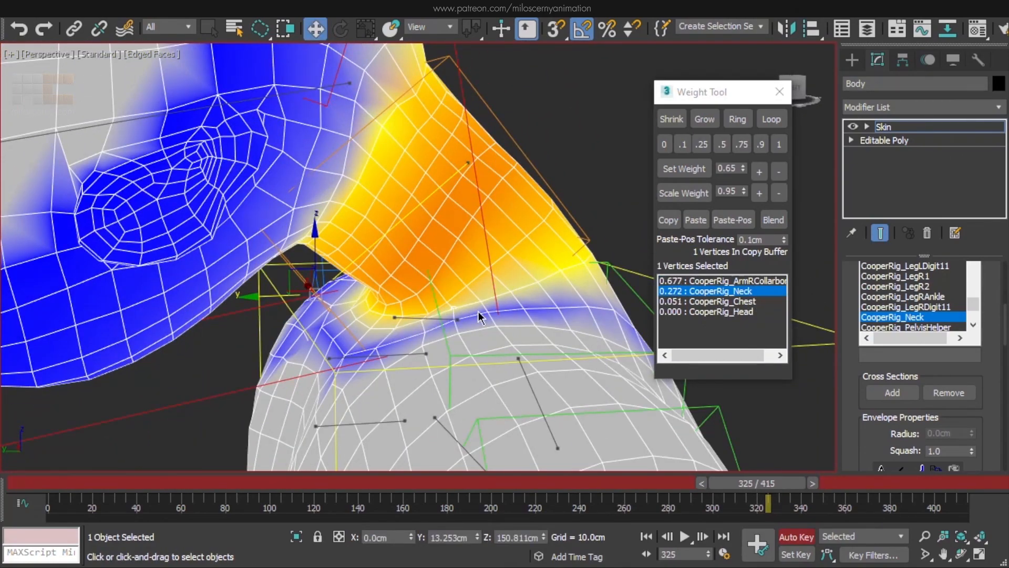
Blend the vertex loop around the neck base and a vertex on the back of the neck, and display the head bone's weights.
click(770, 119)
click(783, 218)
alt+middle_drag(526, 261, 395, 245)
click(426, 207)
click(776, 217)
click(755, 292)
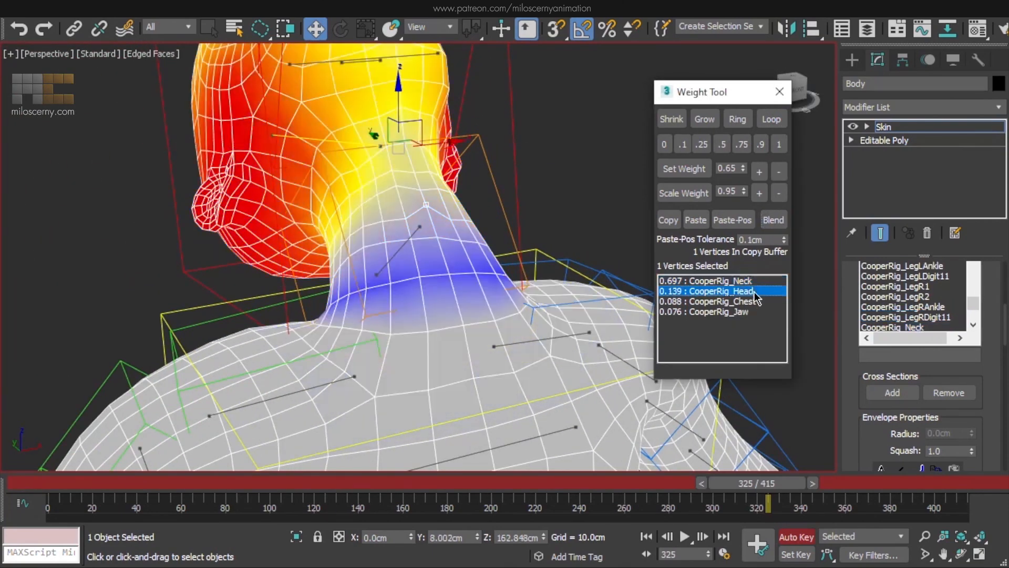
Check the jaw and chest weights of the vertex on the back of the neck, then select its loop and blend it.
click(751, 312)
click(749, 302)
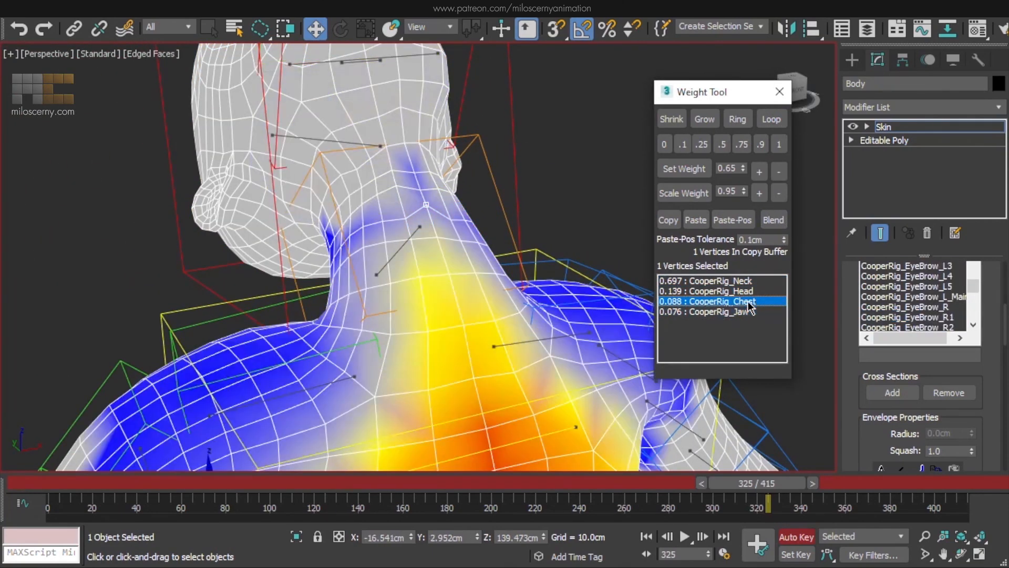
alt+middle_drag(447, 208, 326, 211)
scroll(326, 211, up, 3)
click(771, 120)
click(773, 220)
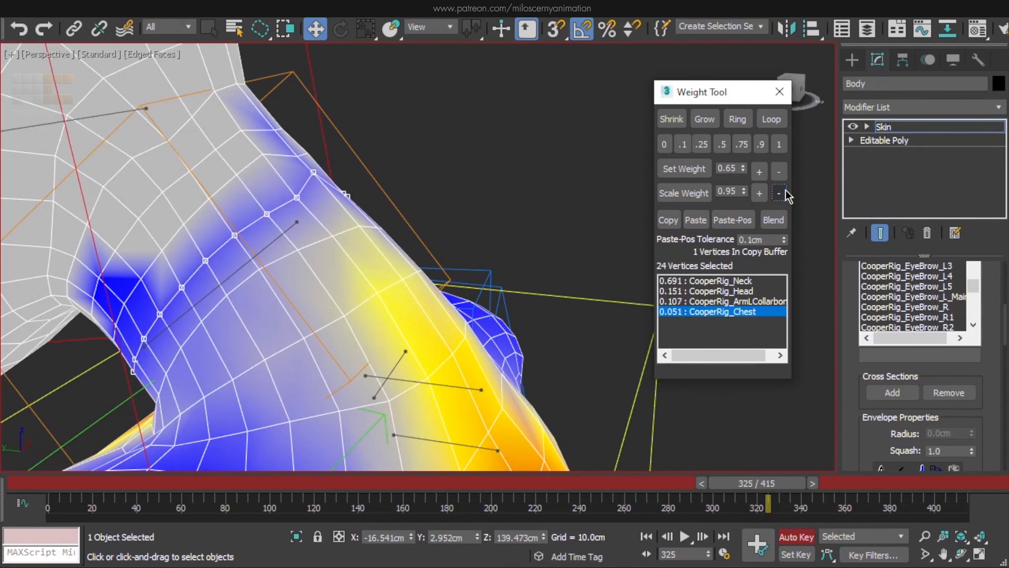
Select the two vertices on the back of the neck just above the blended loop and set their chest weight to 0.
drag(295, 154, 255, 103)
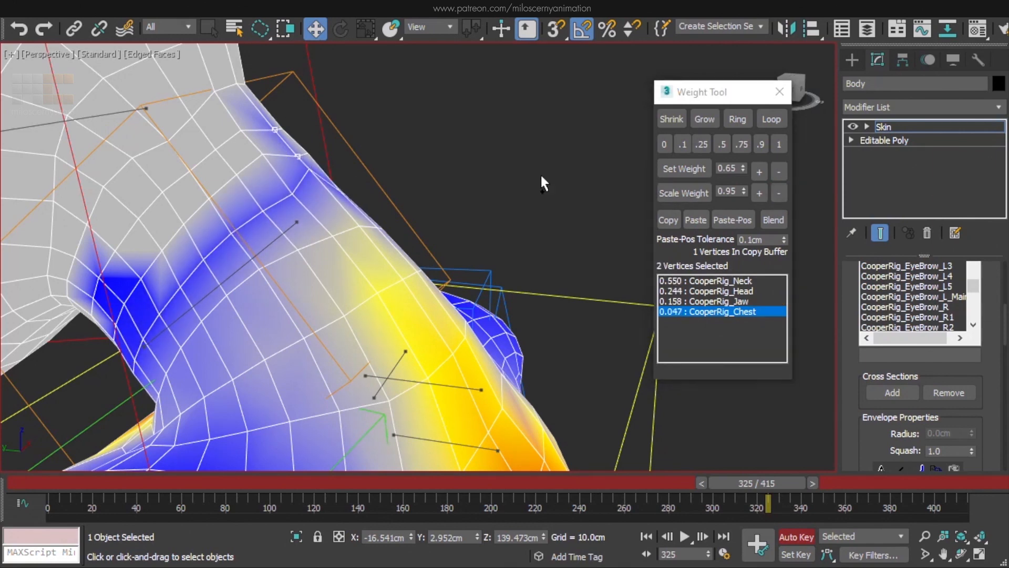
click(665, 144)
alt+middle_drag(124, 291, 399, 205)
scroll(929, 401, down, 5)
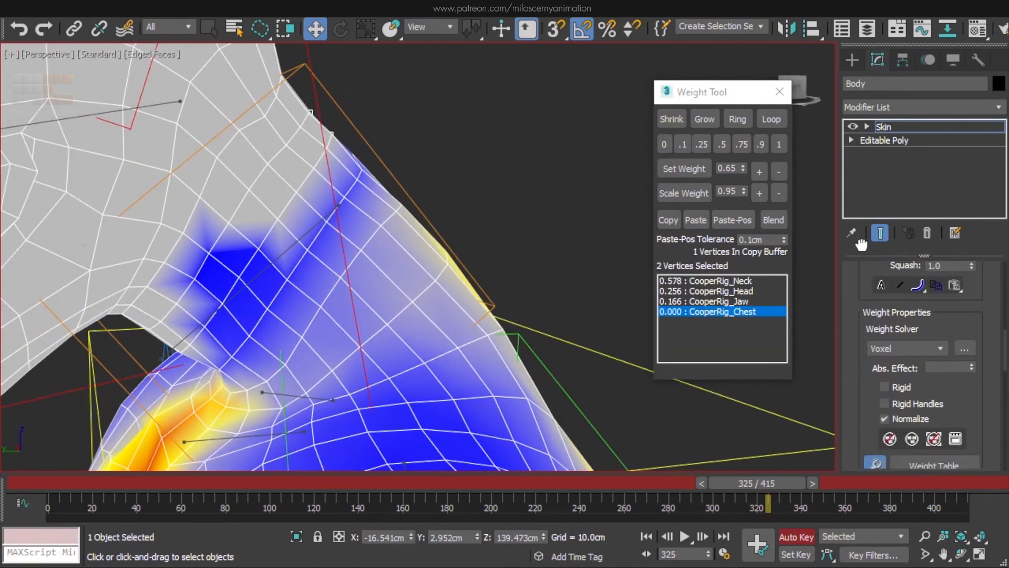
Toggle weight painting and set the jaw weight of a vertex on the back of the neck to 0.
click(904, 391)
alt+middle_drag(165, 307, 743, 289)
alt+middle_drag(475, 175, 568, 279)
click(725, 311)
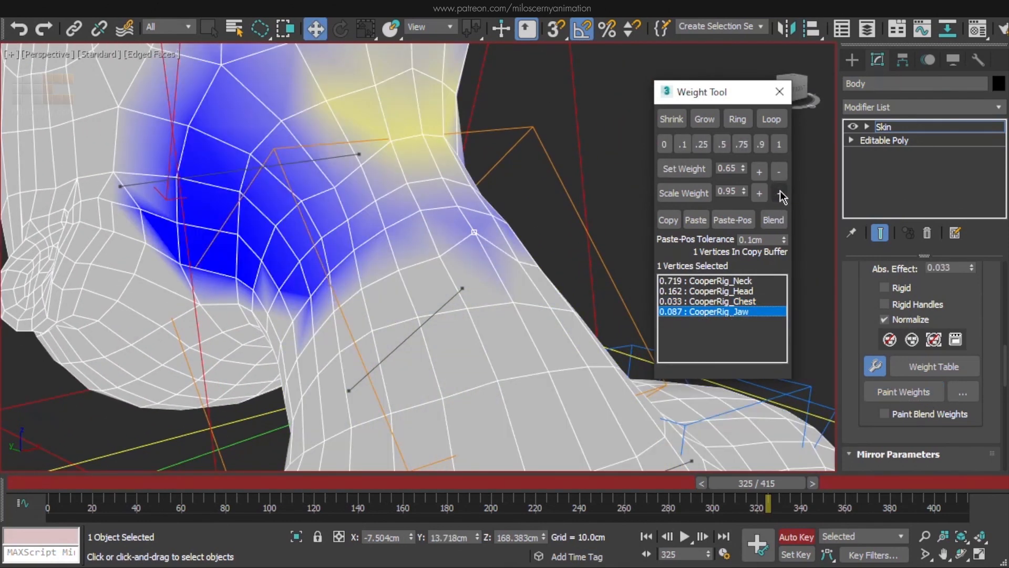
click(666, 144)
scroll(472, 227, down, 4)
At frame 338, select the vertex loop around the middle of the neck, blend it, and display the head and neck weights.
alt+middle_drag(472, 227, 703, 495)
drag(703, 498, 787, 493)
scroll(486, 384, up, 6)
click(458, 361)
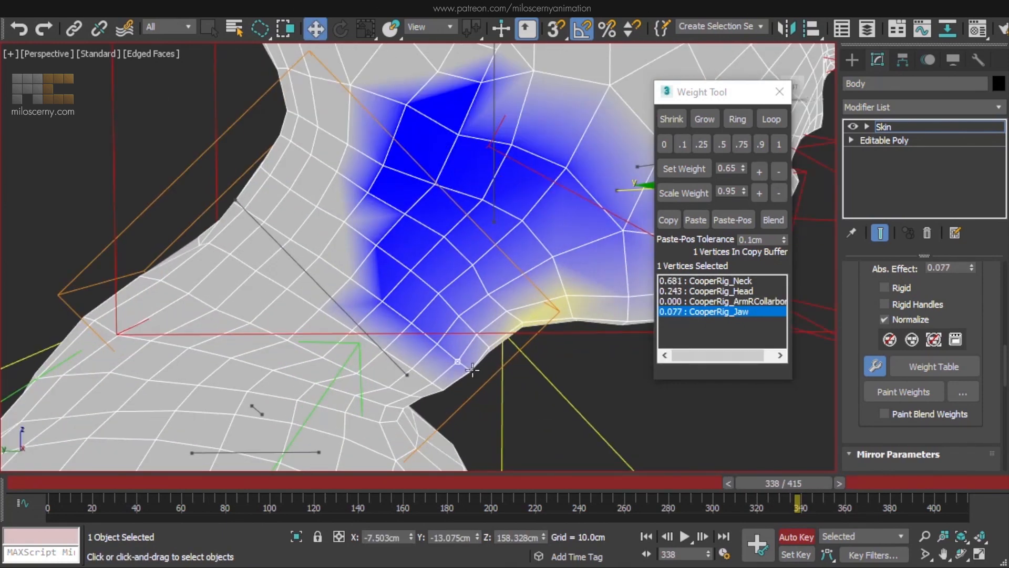
ctrl+click(437, 344)
click(771, 120)
click(783, 221)
click(736, 291)
click(751, 282)
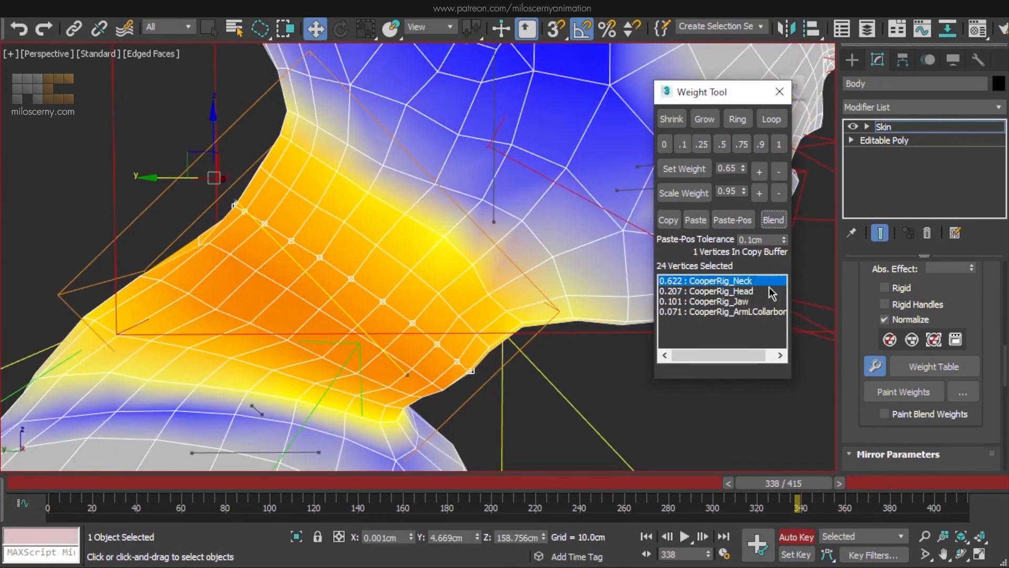
Select the next vertex loop down the neck and raise its chest weight by one increment.
click(444, 390)
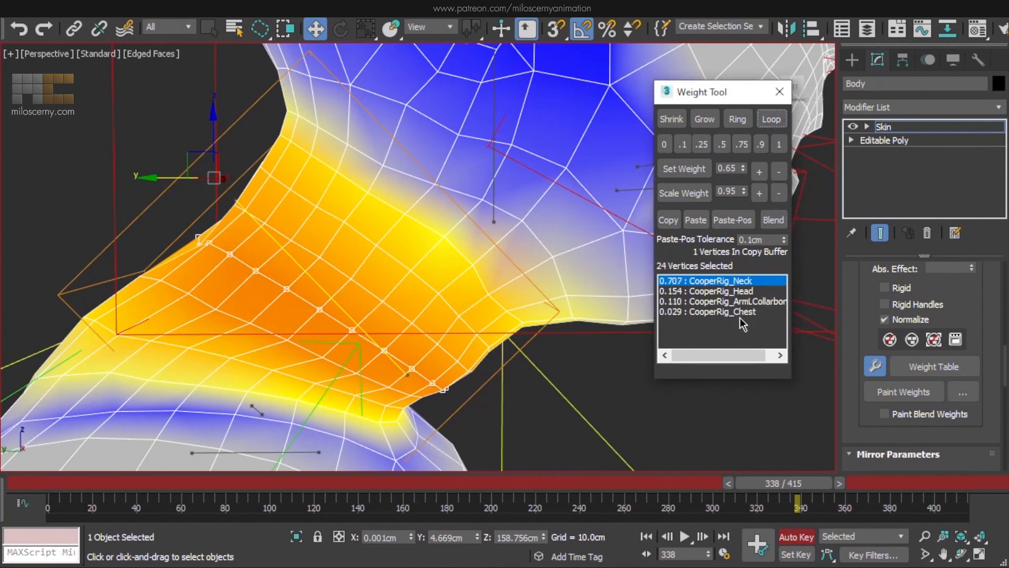
click(736, 313)
click(760, 172)
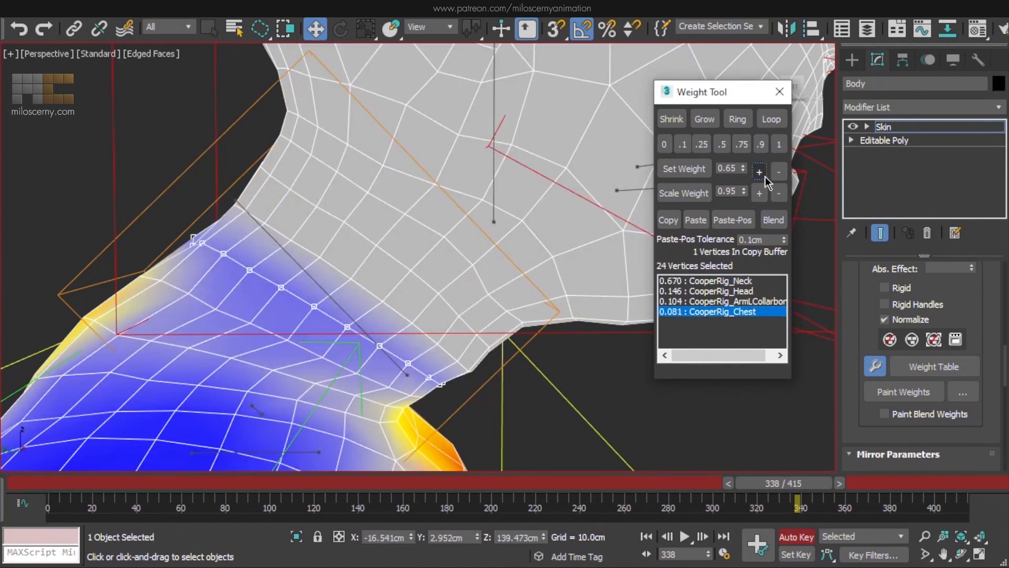
Blend the expanded band of vertex loops on the lower neck several times and scale down its chest weight.
click(774, 215)
click(779, 218)
click(777, 216)
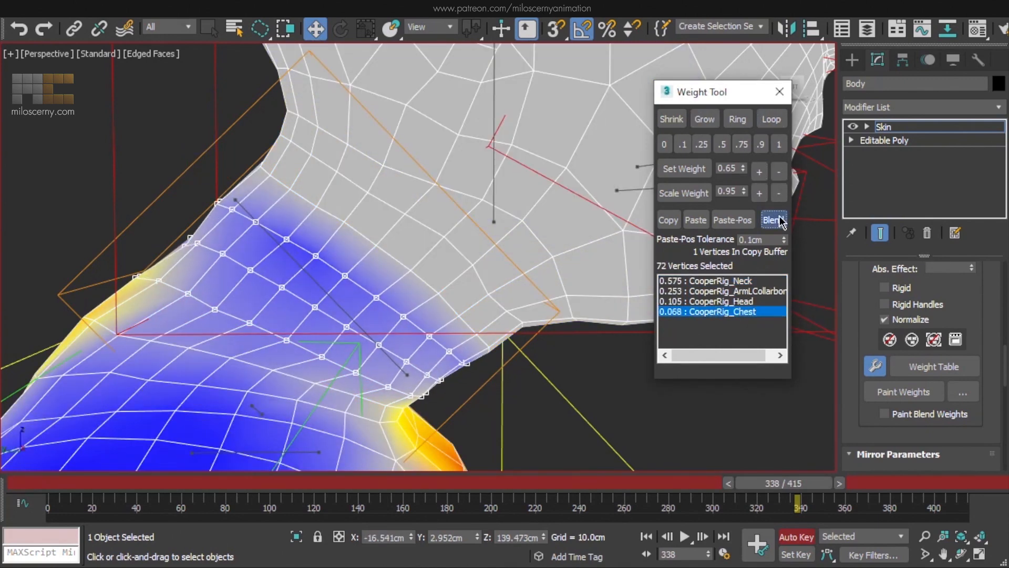
click(782, 196)
Select the vertex loop at the base of the neck and display the head bone's weights.
drag(419, 406, 383, 382)
click(777, 113)
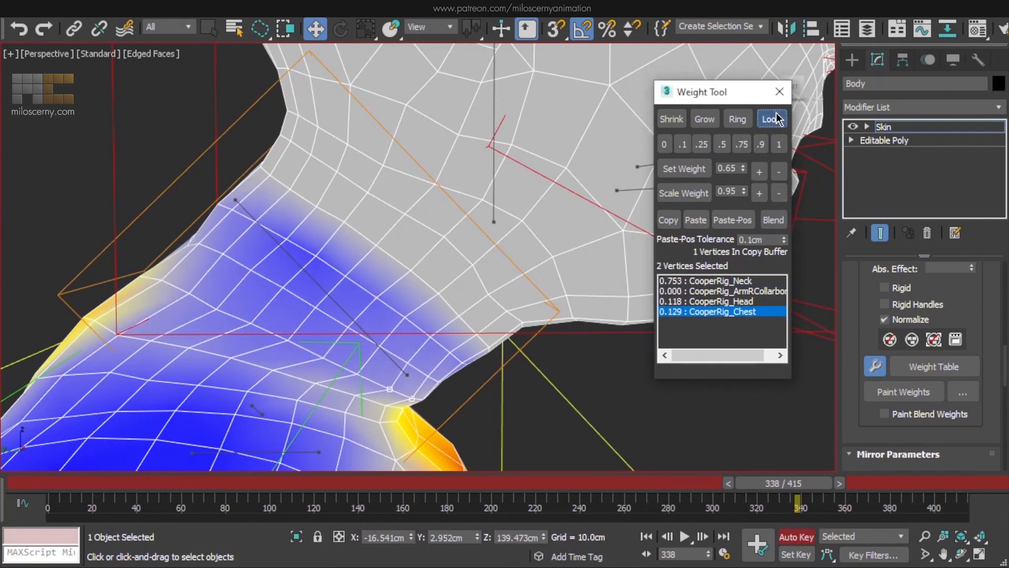
alt+middle_drag(324, 288, 548, 260)
click(766, 302)
scroll(532, 274, down, 5)
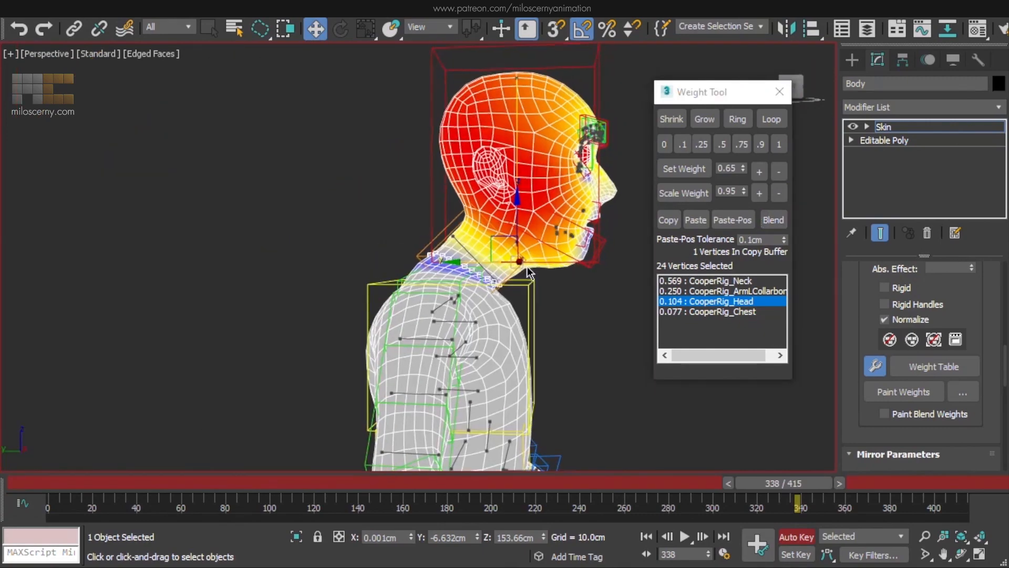
At frame 321, select the vertex loop around the upper neck and examine the jaw bone's influence on it.
scroll(500, 255, up, 4)
click(384, 284)
click(772, 119)
drag(786, 484, 751, 485)
scroll(444, 330, up, 3)
click(458, 321)
ctrl+click(432, 281)
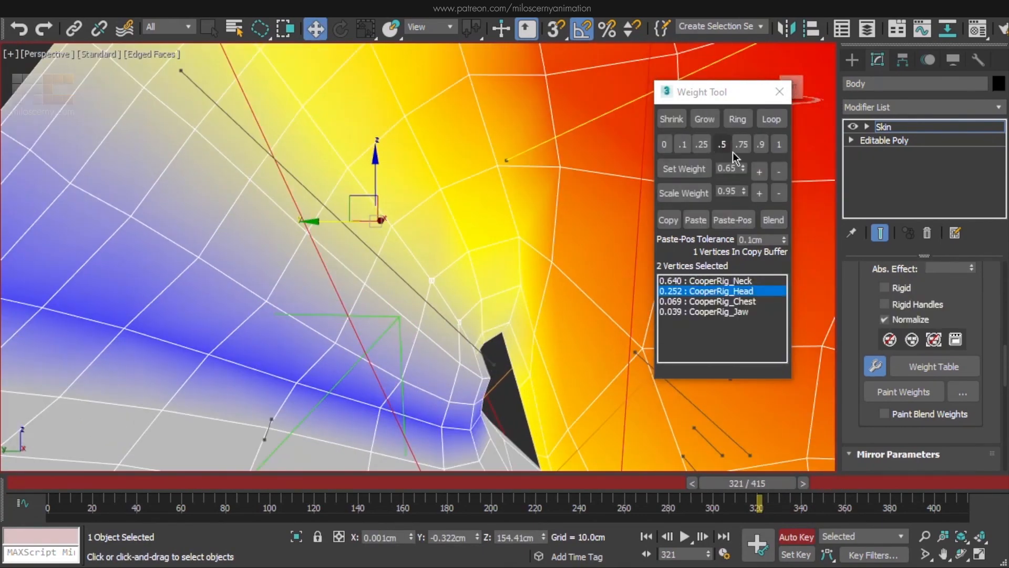
click(720, 301)
scroll(504, 292, down, 5)
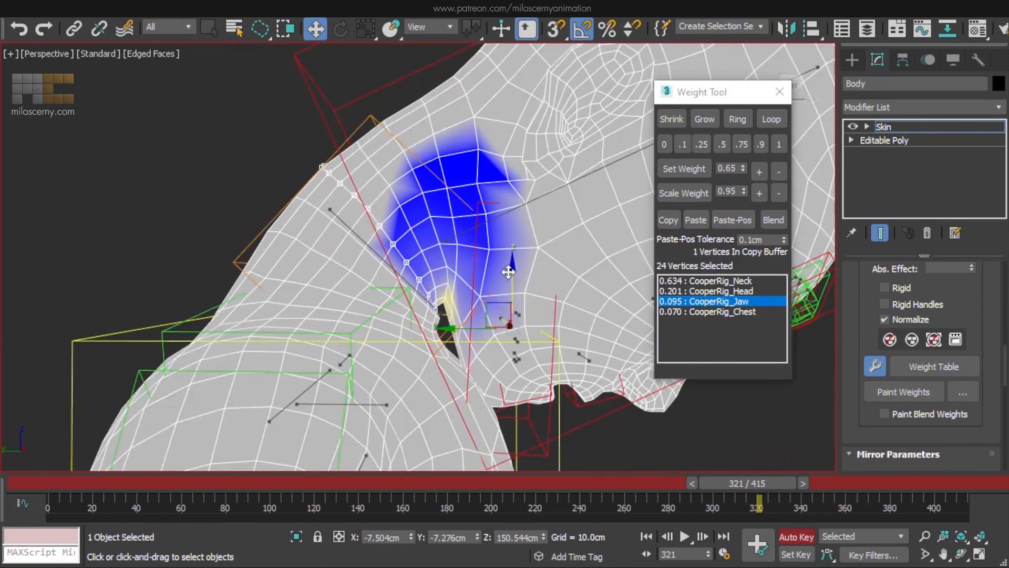
alt+middle_drag(506, 281, 490, 281)
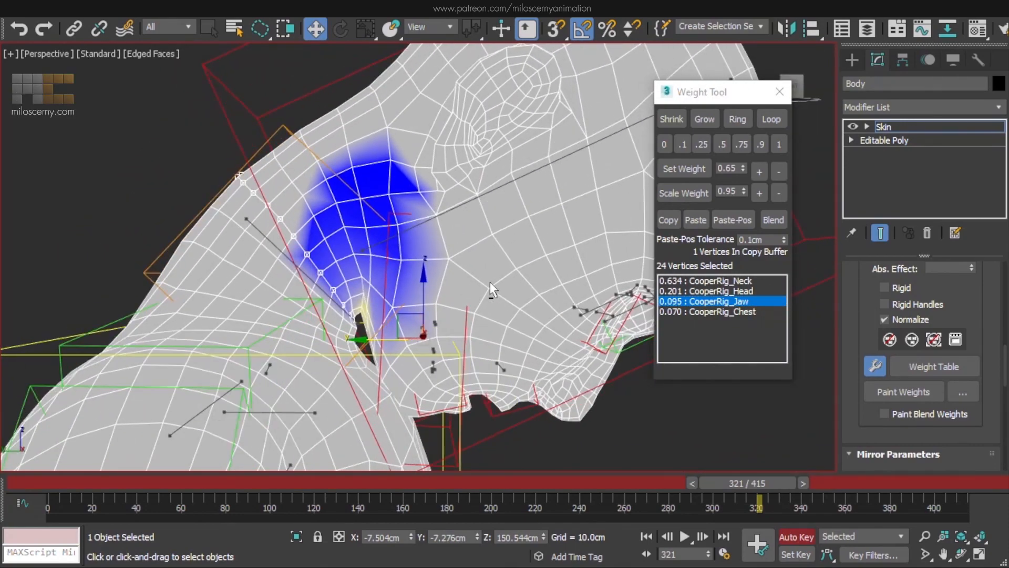
Return to frame 0, leave vertex weight editing, and scrub to around frame 85 to review the head deformation.
click(63, 483)
middle_drag(253, 221, 294, 278)
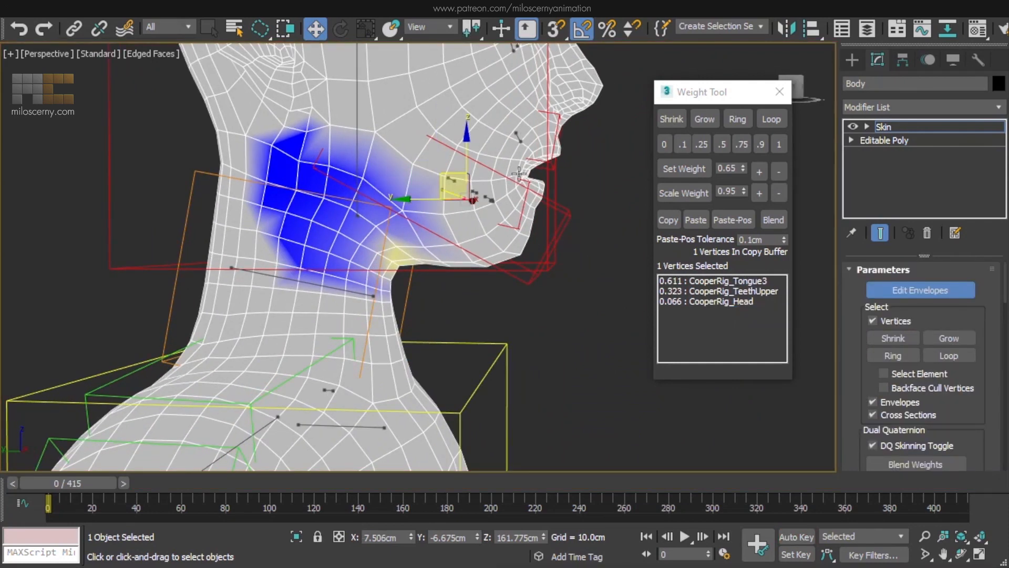
middle_drag(500, 221, 452, 330)
scroll(487, 352, down, 3)
drag(332, 485, 245, 494)
click(904, 126)
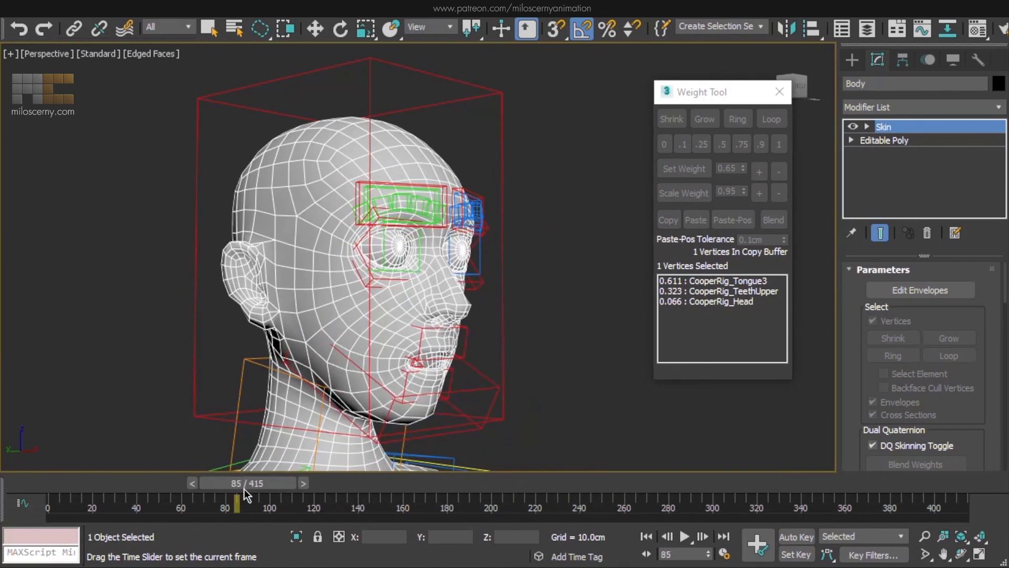
At frame 0, lasso all the head vertices in the Left view and set their CooperRig_Head weight to 1.
middle_drag(355, 340, 416, 308)
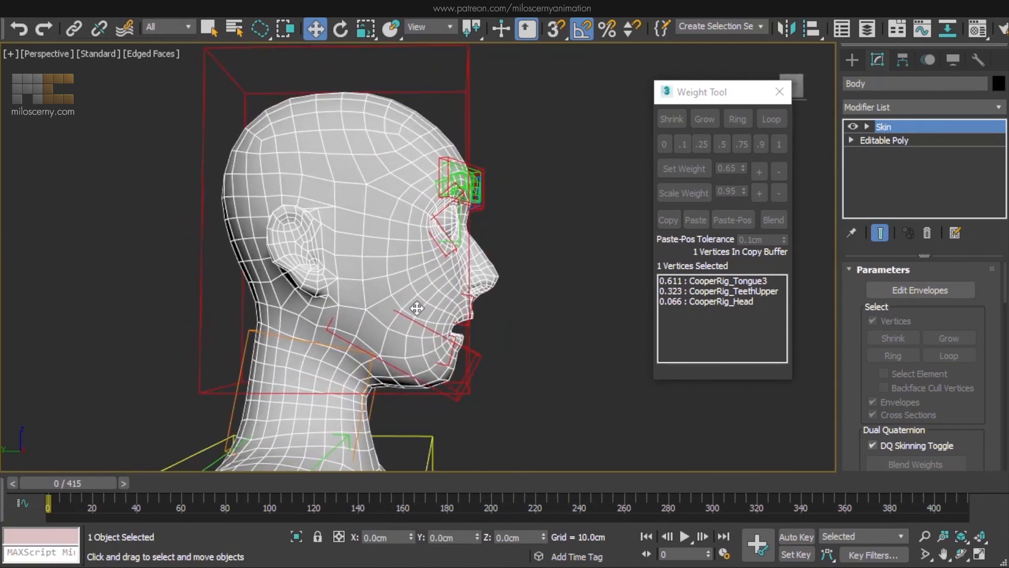
key(l)
scroll(419, 295, up, 6)
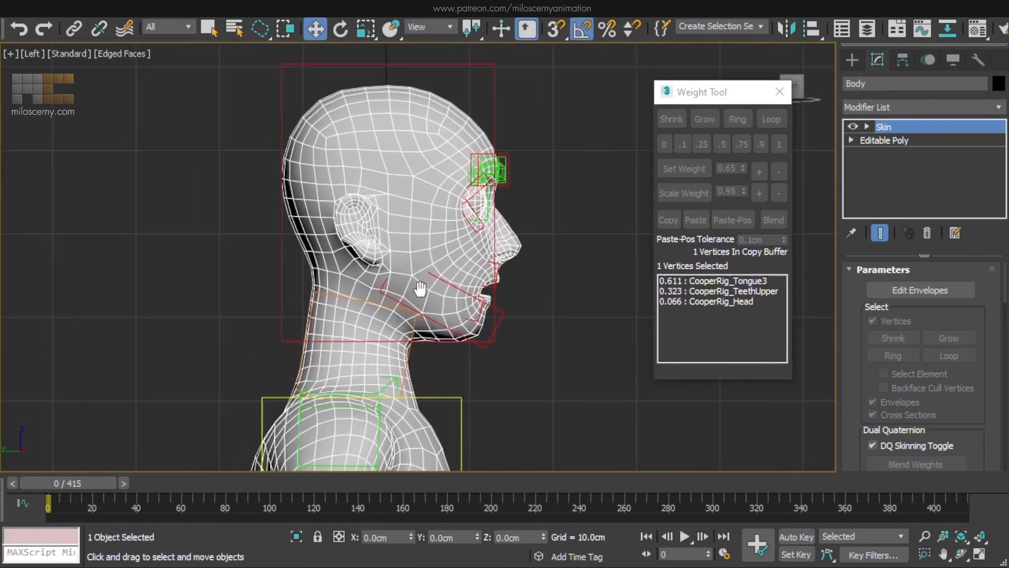
middle_drag(420, 289, 420, 291)
key(1)
middle_drag(449, 235, 458, 275)
scroll(457, 275, up, 2)
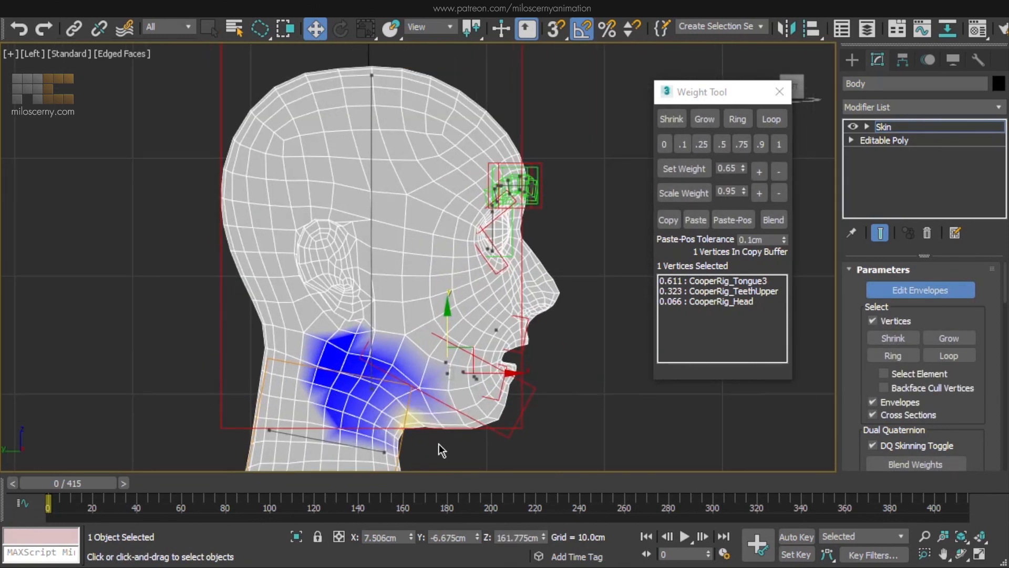
mouse_move(449, 450)
mouse_down()
mouse_move(487, 446)
mouse_move(605, 243)
mouse_up()
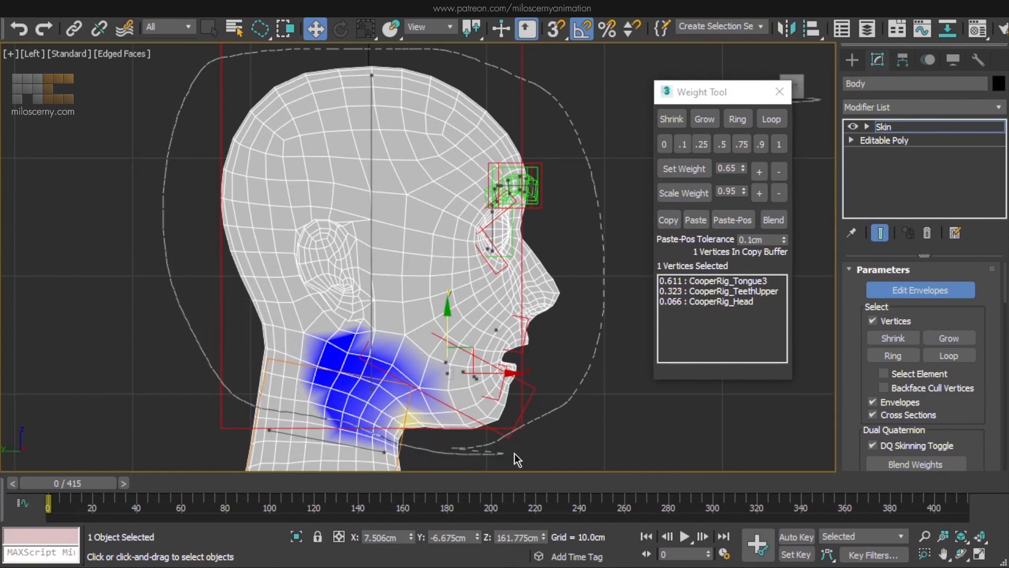
drag(515, 453, 535, 428)
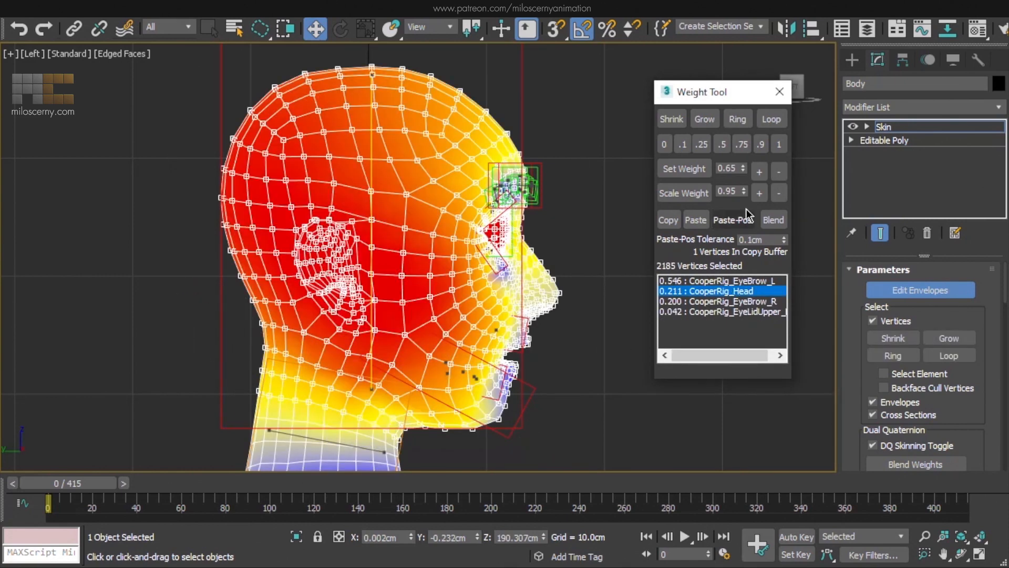
click(780, 145)
Scrub through the test animation to check the head and return to frame 0.
drag(98, 488, 103, 487)
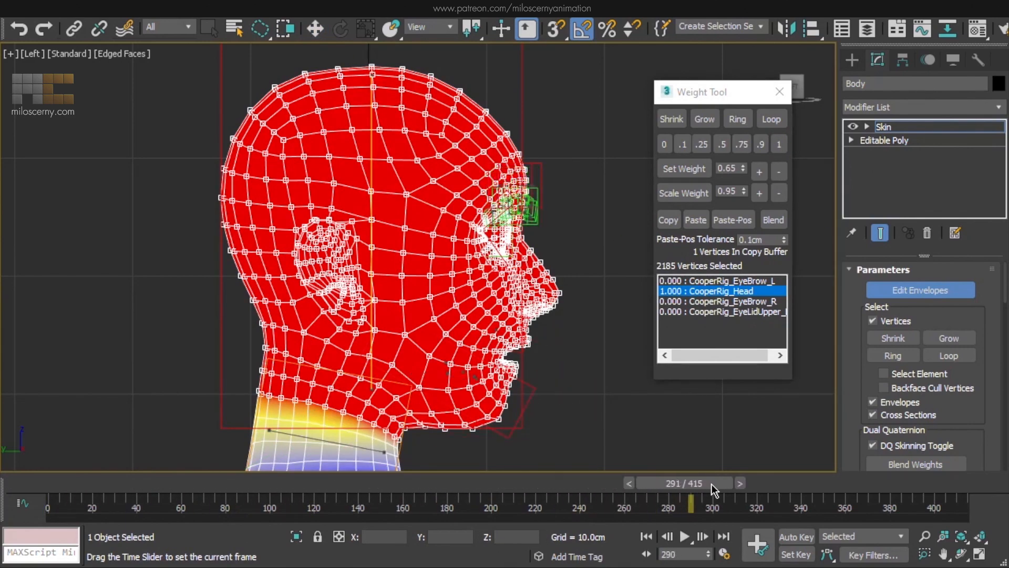
drag(766, 491, 337, 491)
key(w)
Lasso the lower lip, chin and lower jaw vertices and set their CooperRig_Jaw weight to 1.
scroll(405, 404, up, 5)
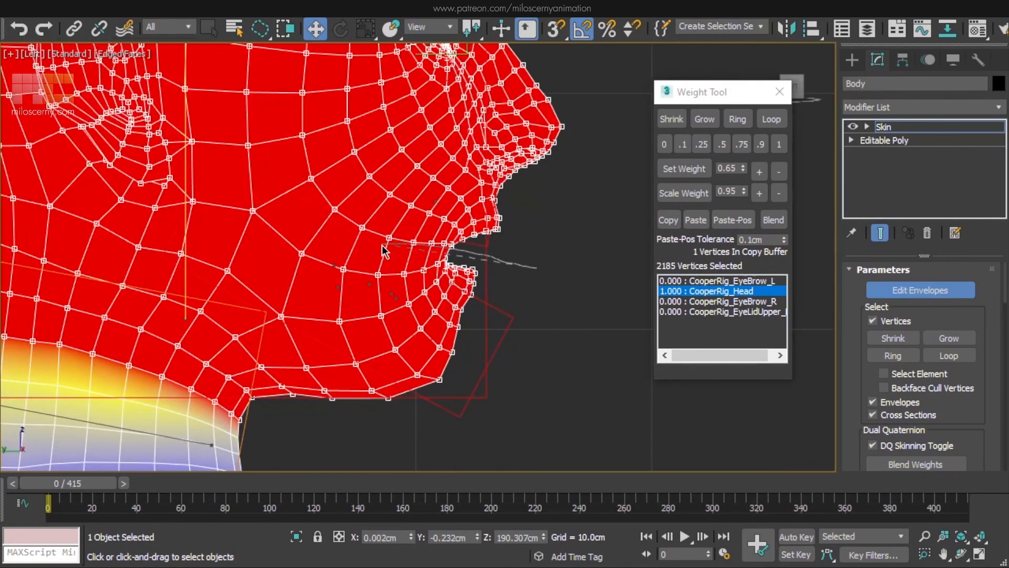
drag(389, 462, 535, 273)
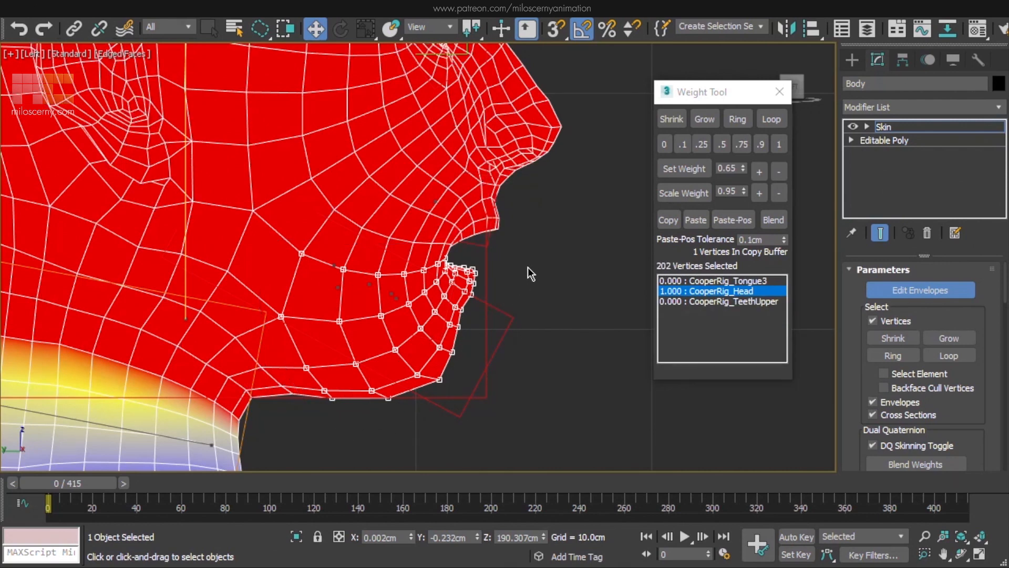
scroll(853, 283, down, 5)
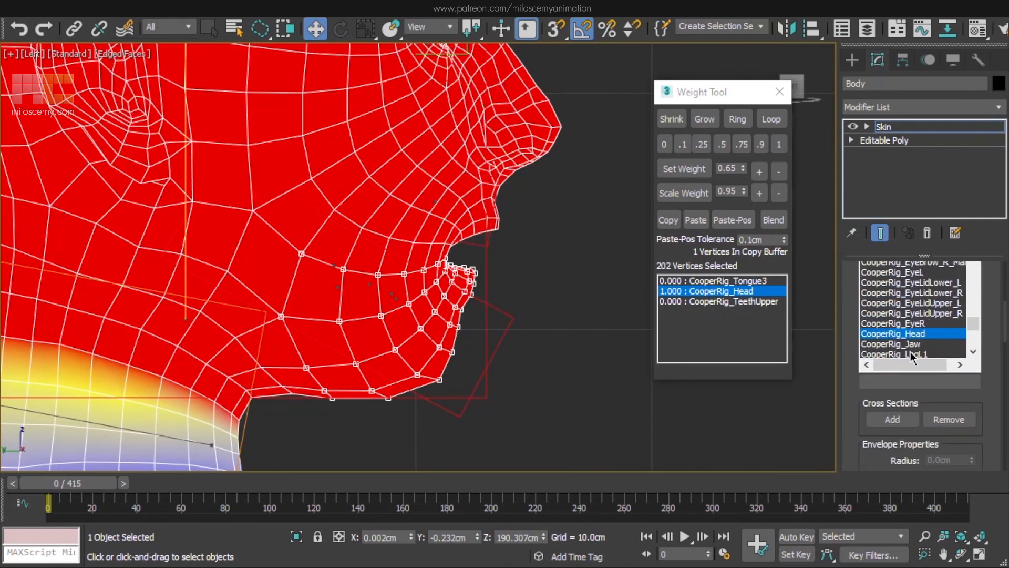
click(910, 345)
click(779, 147)
Switch to the Perspective view and scrub to frame 209 to inspect the jaw pose from the side.
scroll(856, 431, down, 5)
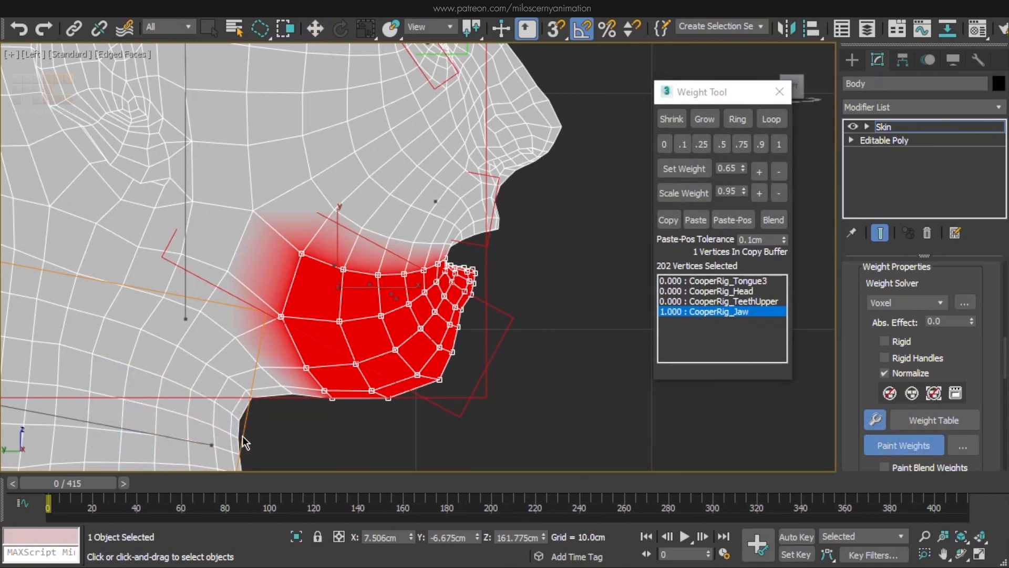
key(p)
scroll(263, 416, down, 2)
middle_drag(284, 396, 321, 278)
alt+middle_drag(321, 278, 252, 237)
mouse_move(272, 337)
alt+middle_down()
mouse_move(259, 323)
mouse_move(357, 329)
alt+middle_up()
drag(465, 493, 478, 490)
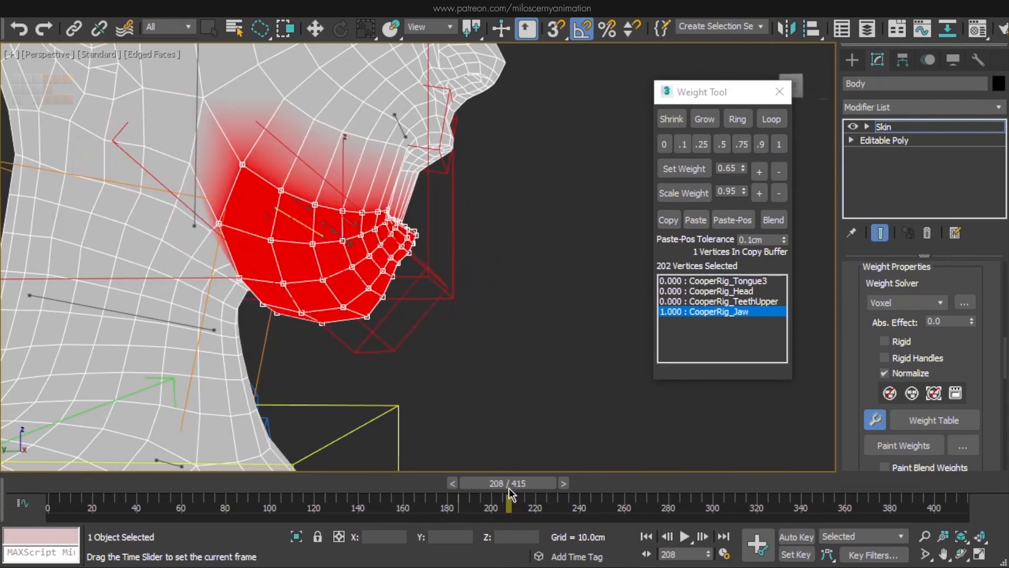
drag(509, 488, 512, 488)
mouse_move(487, 253)
middle_down()
mouse_move(468, 332)
mouse_move(398, 340)
mouse_move(436, 347)
middle_up()
scroll(399, 340, down, 2)
alt+middle_drag(420, 308, 469, 302)
Leave the skin vertex editing, select the CooperRig_Jaw bone and turn on Auto Key.
click(911, 128)
click(485, 359)
middle_drag(542, 362, 515, 359)
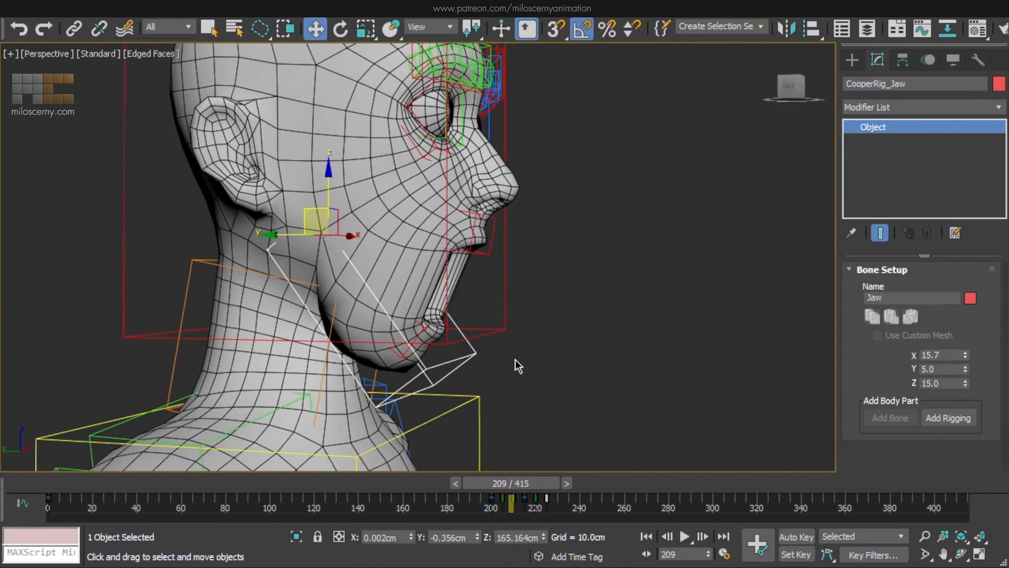
scroll(516, 358, up, 2)
click(793, 537)
Step forward along the timeline and rotate the jaw bone slightly to adjust its test pose.
drag(529, 485, 531, 485)
alt+middle_drag(319, 205, 337, 199)
key(e)
drag(337, 200, 339, 196)
alt+middle_drag(339, 196, 315, 198)
At frame 205, rotate the jaw bone 10 degrees about its local Z axis, then refine the rotation with angle snap off.
drag(535, 485, 525, 487)
alt+middle_drag(315, 184, 336, 181)
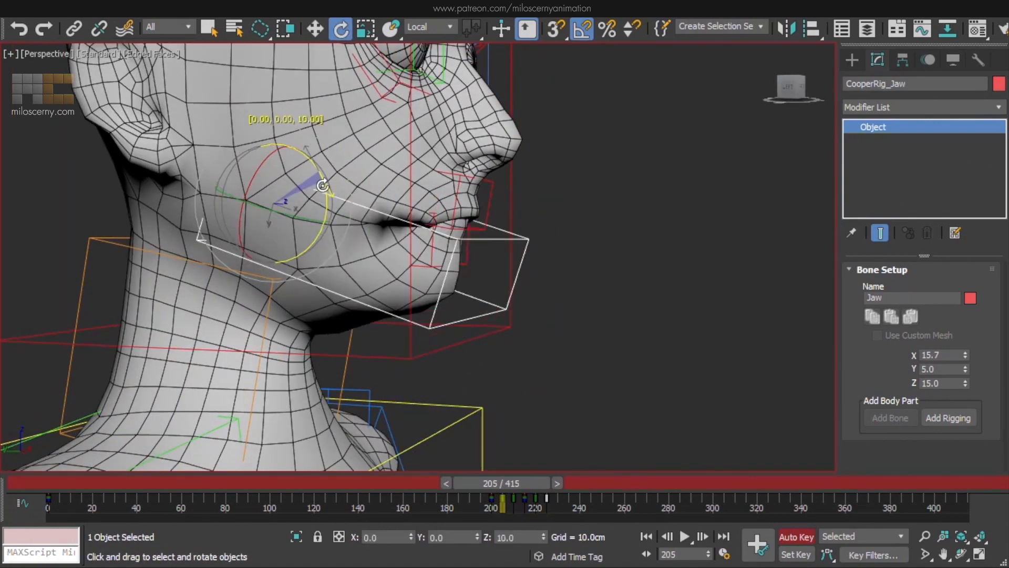
drag(323, 186, 323, 185)
scroll(347, 191, up, 3)
key(a)
alt+middle_drag(247, 194, 266, 194)
drag(244, 188, 244, 194)
Move the jaw bone slightly and fine-tune its rotation at frame 205.
key(w)
drag(176, 184, 183, 184)
mouse_move(254, 221)
alt+middle_down()
mouse_move(227, 220)
mouse_move(255, 220)
alt+middle_up()
key(e)
drag(253, 173, 255, 171)
Go to frame 208, resume editing the body's skin vertices and display the jaw bone's weights.
alt+middle_drag(505, 226, 507, 228)
scroll(507, 227, down, 3)
mouse_move(521, 484)
mouse_down()
mouse_move(491, 485)
mouse_move(528, 488)
mouse_up()
key(e)
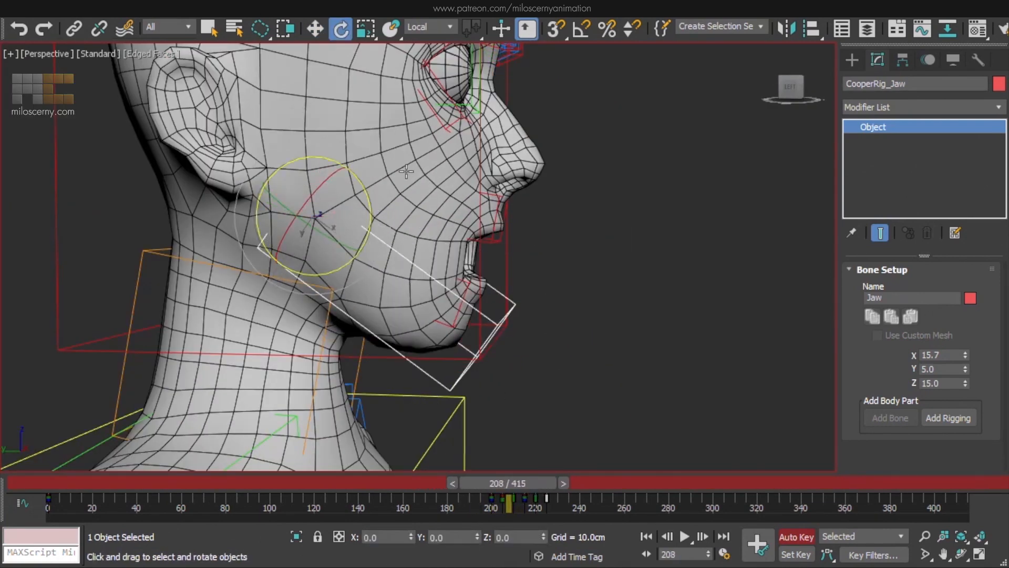
click(927, 128)
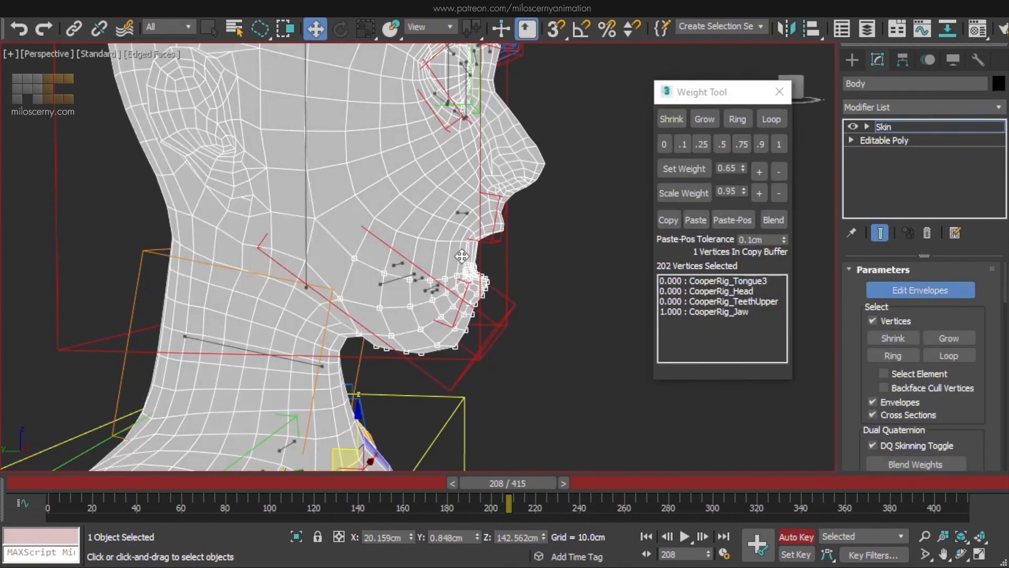
middle_drag(462, 256, 575, 288)
click(741, 316)
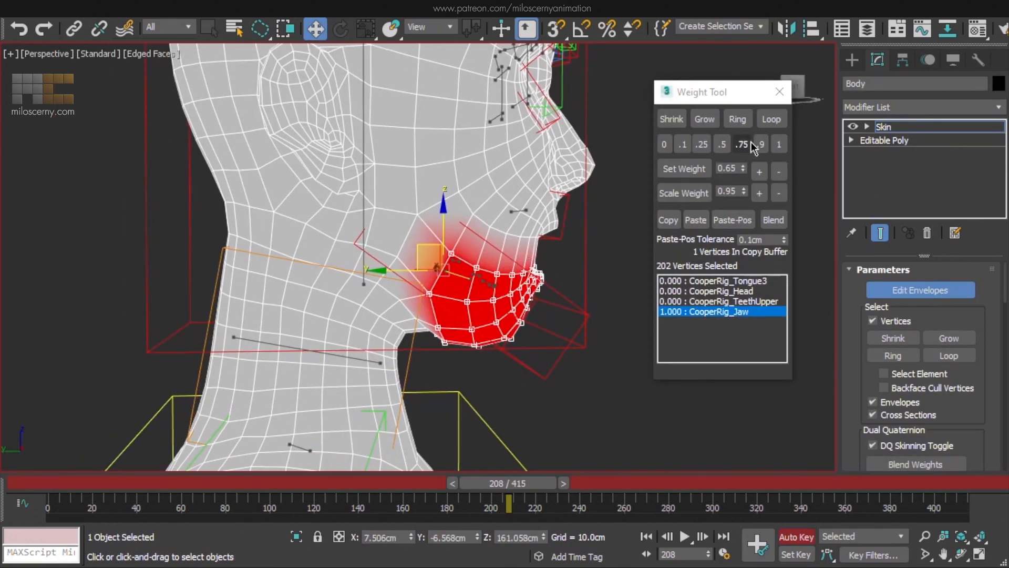
Blend the expanded jaw vertex selection repeatedly while displaying the head bone's weights.
click(780, 223)
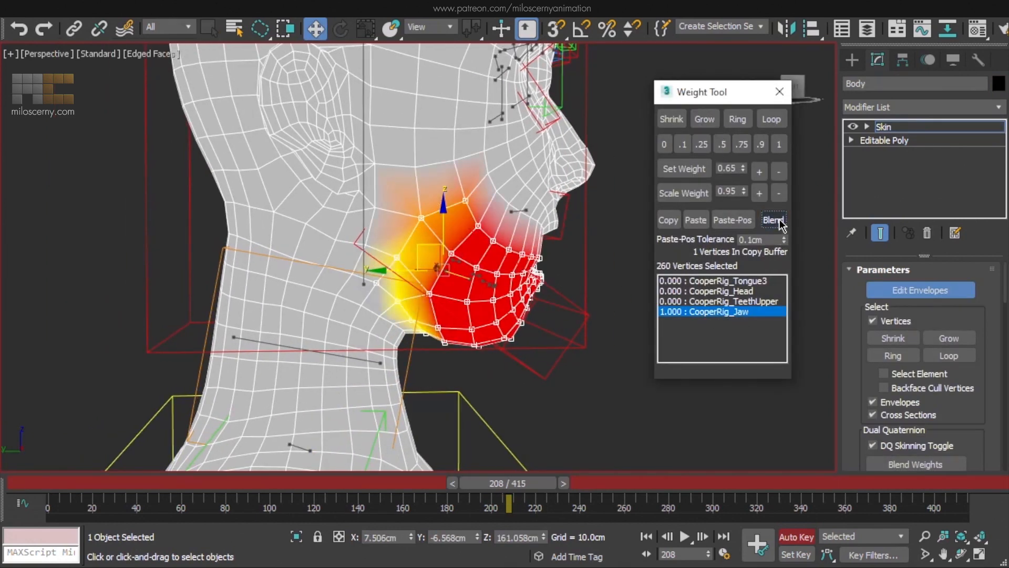
click(731, 292)
click(781, 222)
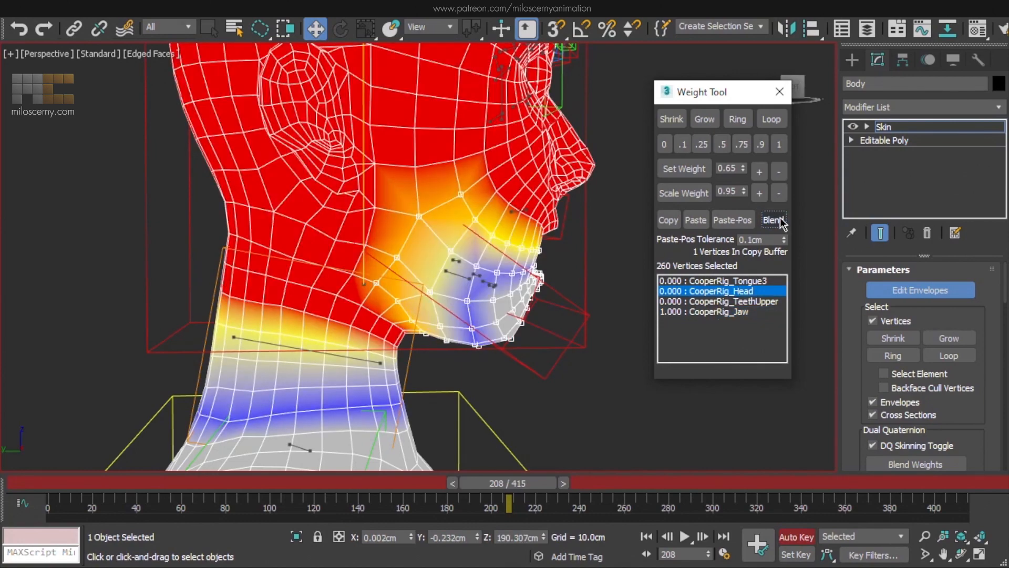
Display the jaw bone's weights, grow the jaw vertex selection outward and blend it again.
click(781, 221)
mouse_move(542, 263)
alt+middle_down()
mouse_move(447, 270)
mouse_move(554, 278)
alt+middle_up()
click(754, 311)
alt+middle_drag(631, 276, 568, 268)
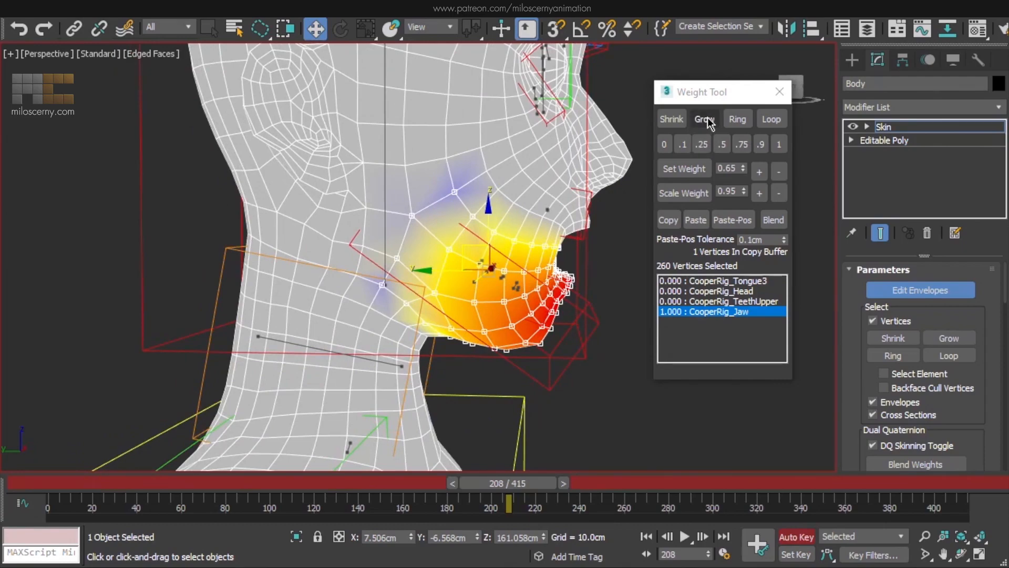
alt+middle_drag(552, 232, 594, 227)
click(775, 220)
click(785, 222)
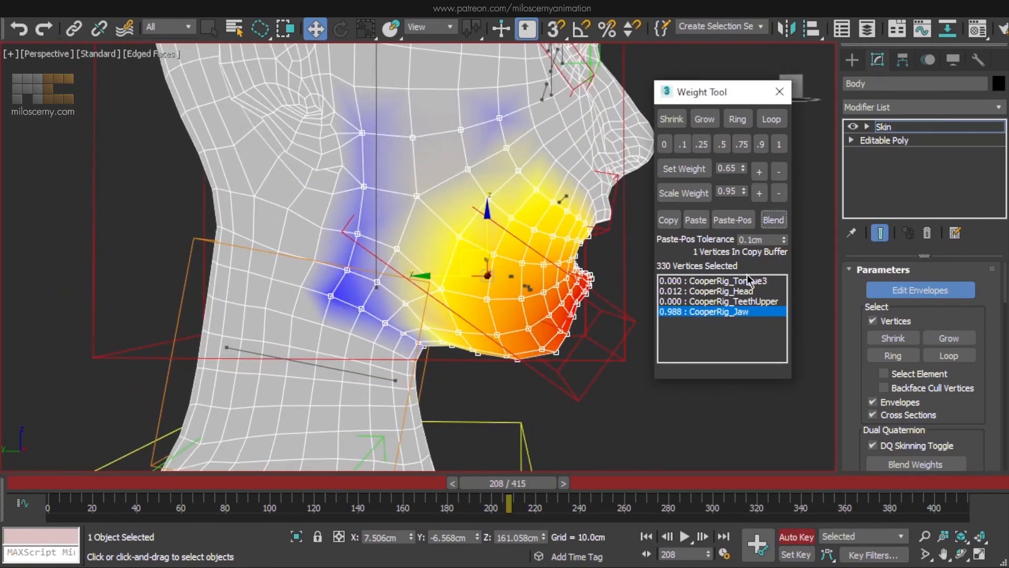
Blend the enlarged jaw selection further, once with the head bone's weights displayed and once with the jaw bone's.
click(749, 291)
click(776, 220)
click(757, 311)
click(777, 221)
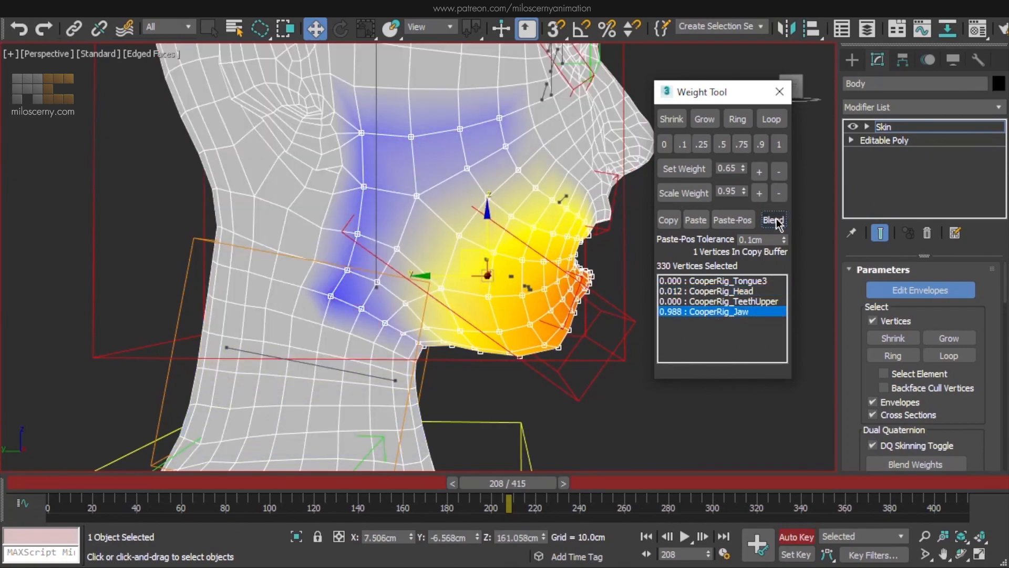
Examine the jaw and mouth deformation from several angles while scrubbing from frame 208 back to frame 205.
alt+middle_drag(547, 252, 457, 240)
scroll(411, 258, up, 3)
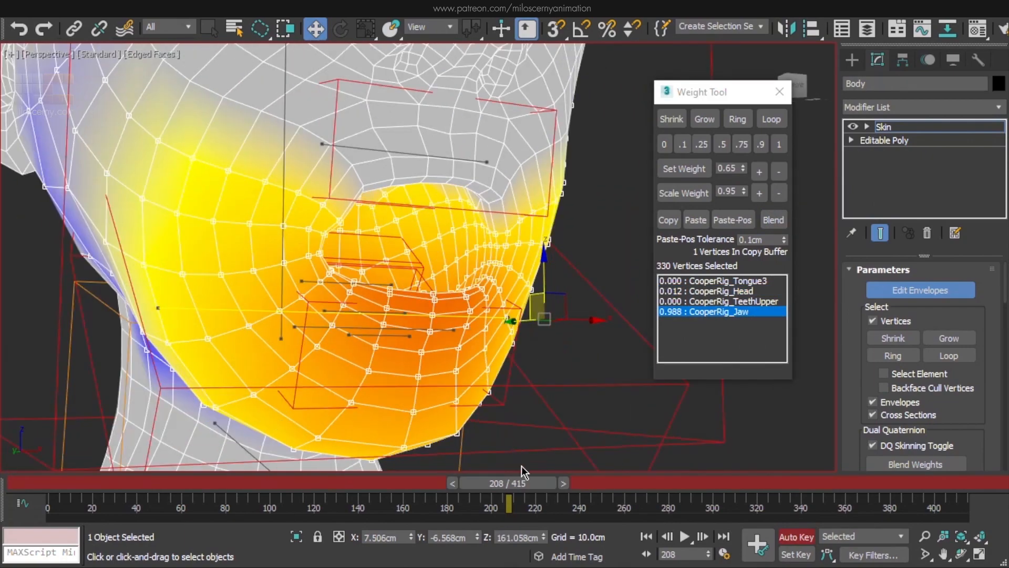
mouse_move(526, 479)
mouse_down()
mouse_move(551, 488)
mouse_move(522, 488)
mouse_up()
alt+middle_drag(489, 399, 531, 288)
scroll(511, 324, down, 4)
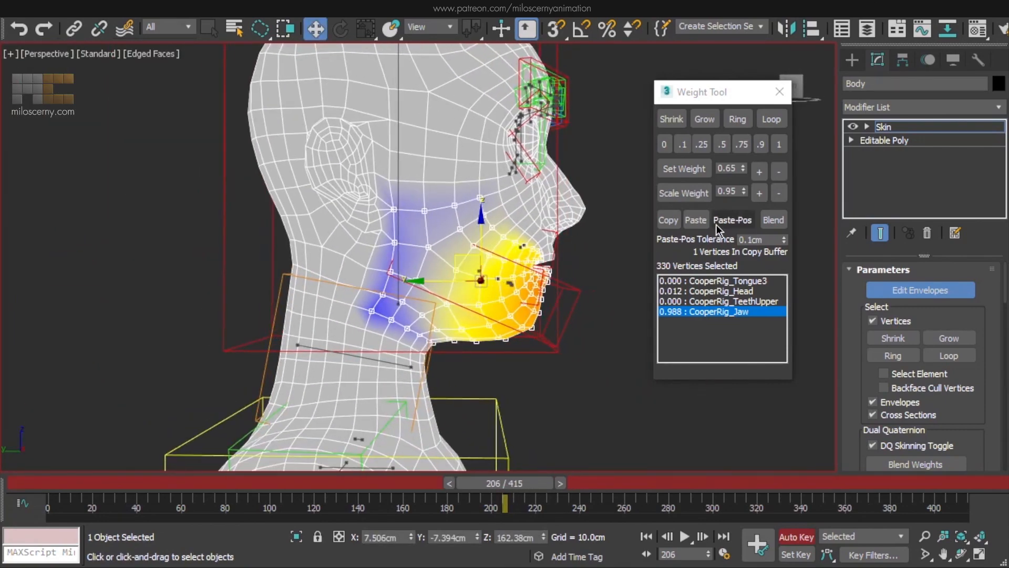
mouse_move(489, 488)
mouse_down()
mouse_move(510, 489)
mouse_move(485, 494)
mouse_up()
scroll(521, 260, up, 5)
scroll(398, 294, down, 2)
alt+middle_drag(399, 294, 320, 298)
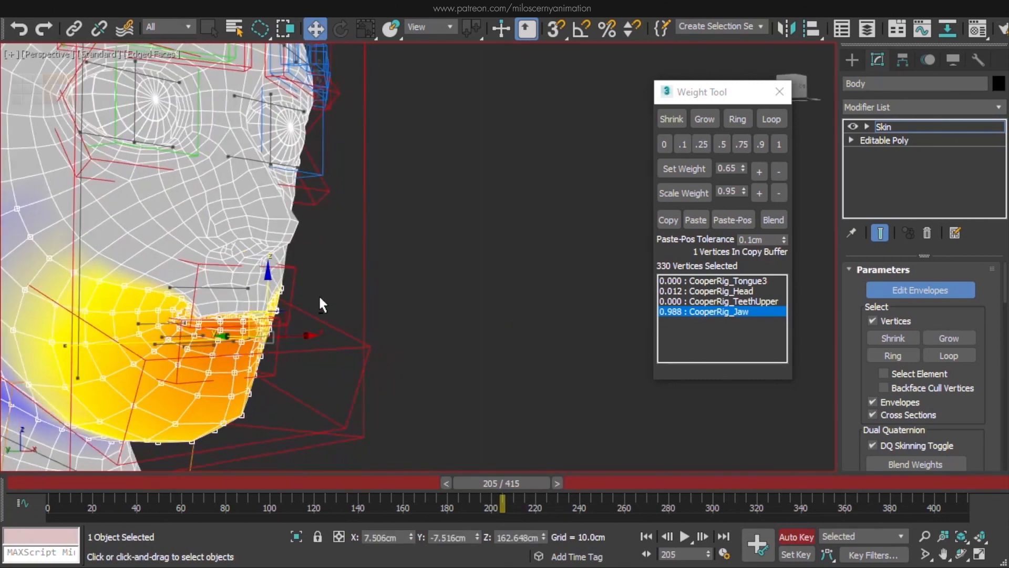
Select the upper-lip vertices, grow the selection and blend it repeatedly, switching the display to the head bone's weights.
scroll(321, 304, up, 3)
scroll(253, 288, up, 2)
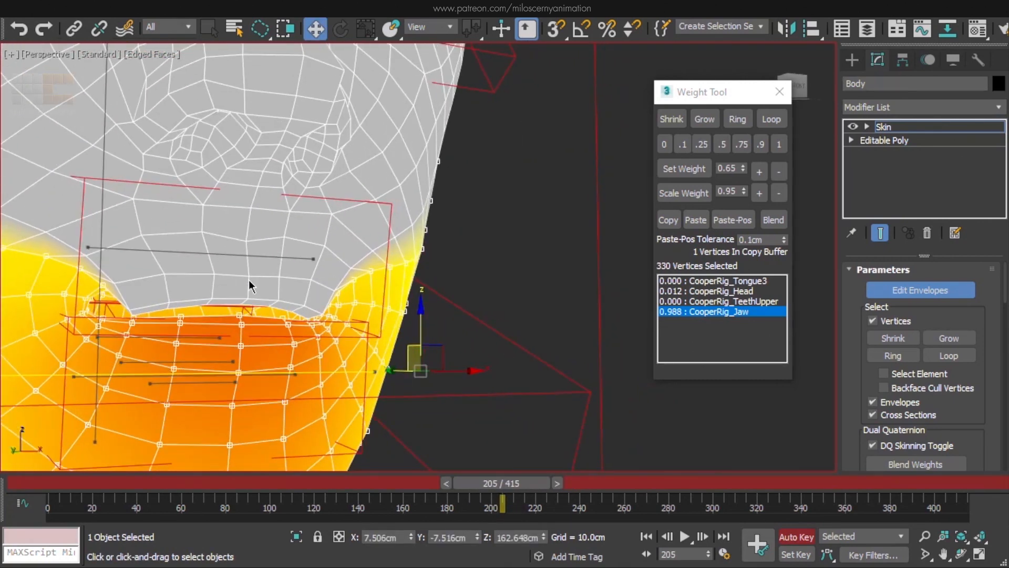
click(711, 125)
middle_drag(321, 295, 394, 289)
scroll(370, 288, down, 3)
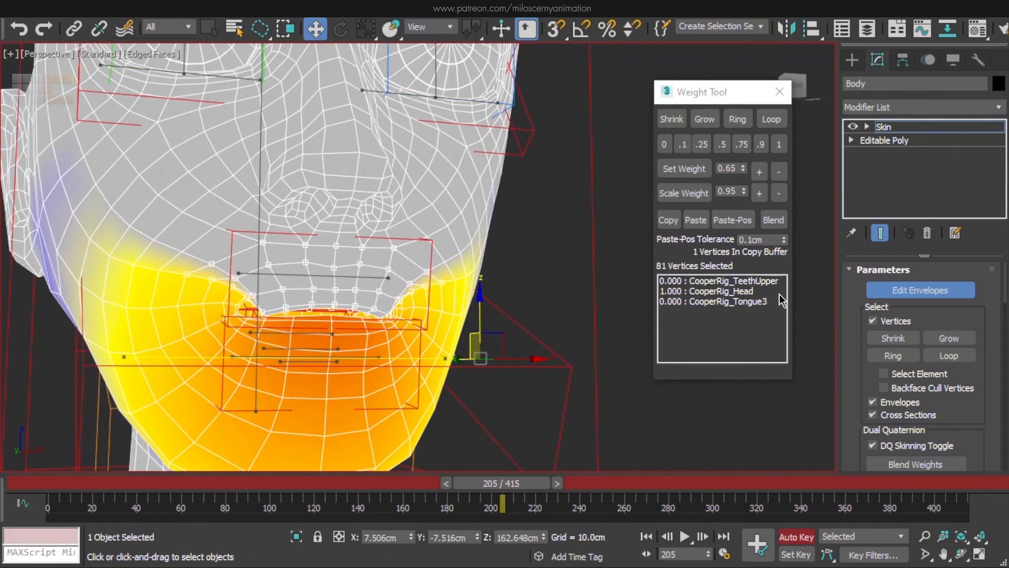
click(773, 219)
click(773, 220)
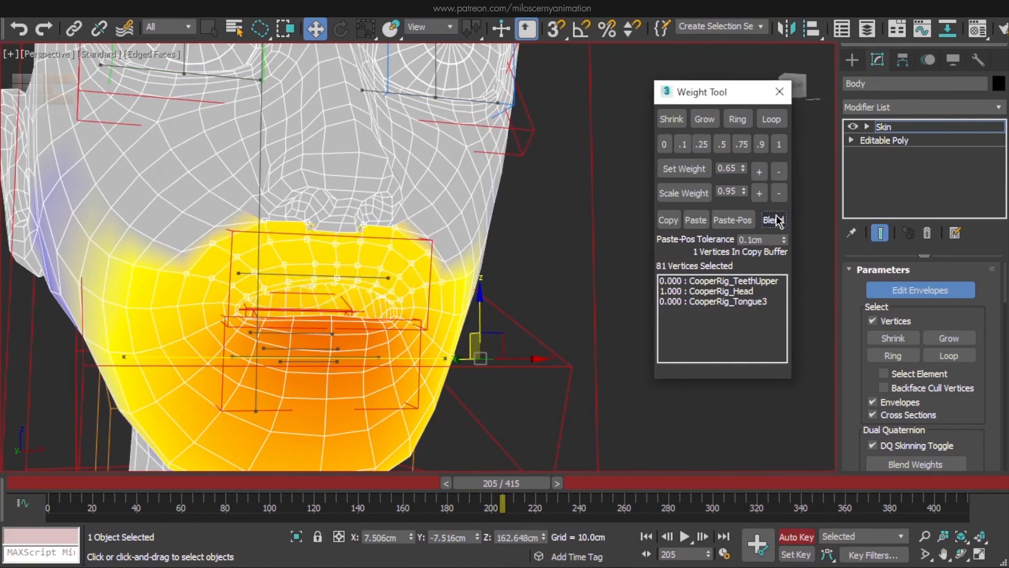
click(743, 291)
click(775, 220)
click(774, 221)
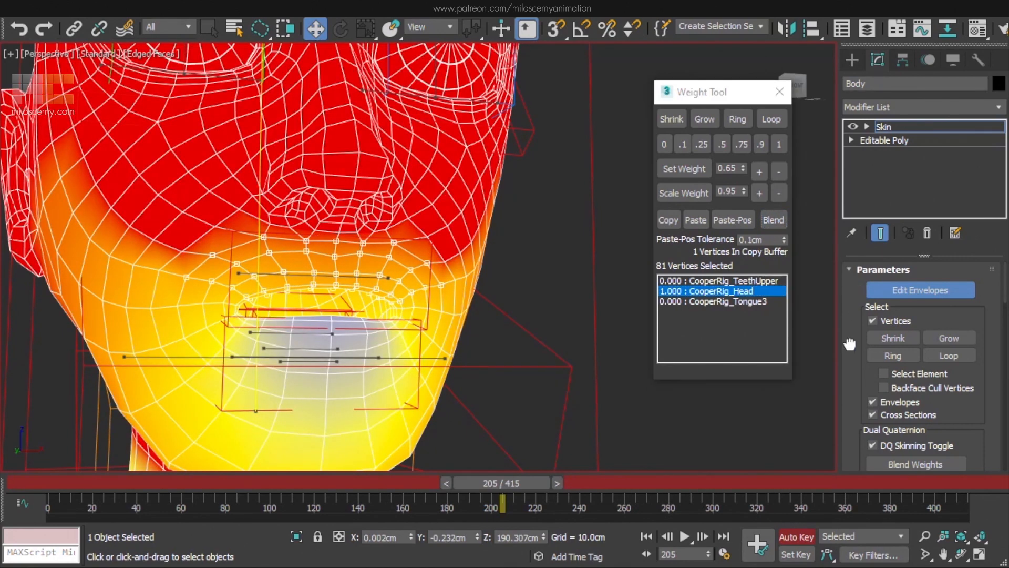
Display the jaw bone's weights and repeatedly scale down its influence on the upper-lip vertices by 0.95, blending in between.
drag(850, 345, 833, 205)
click(891, 446)
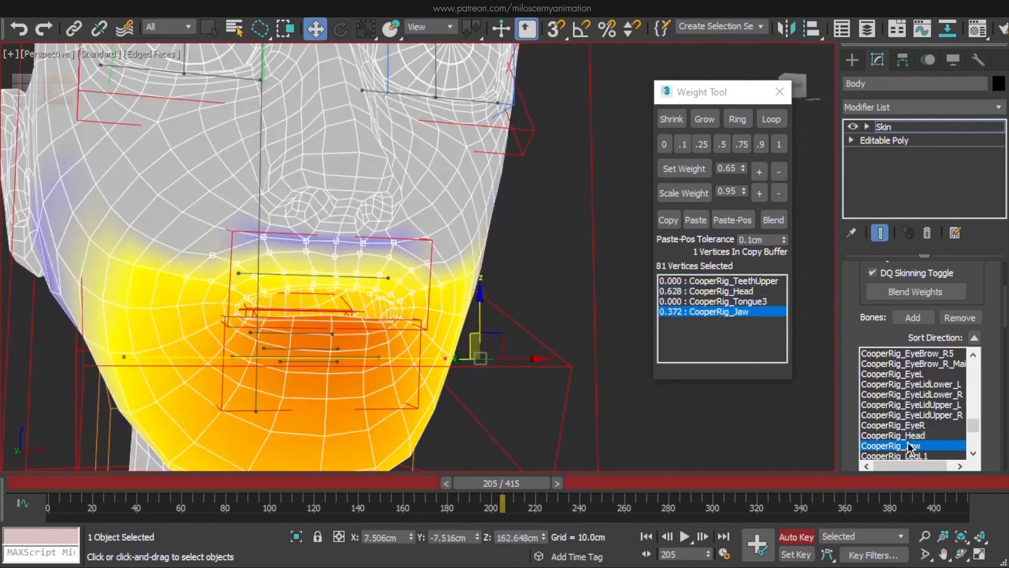
alt+middle_drag(505, 305, 453, 304)
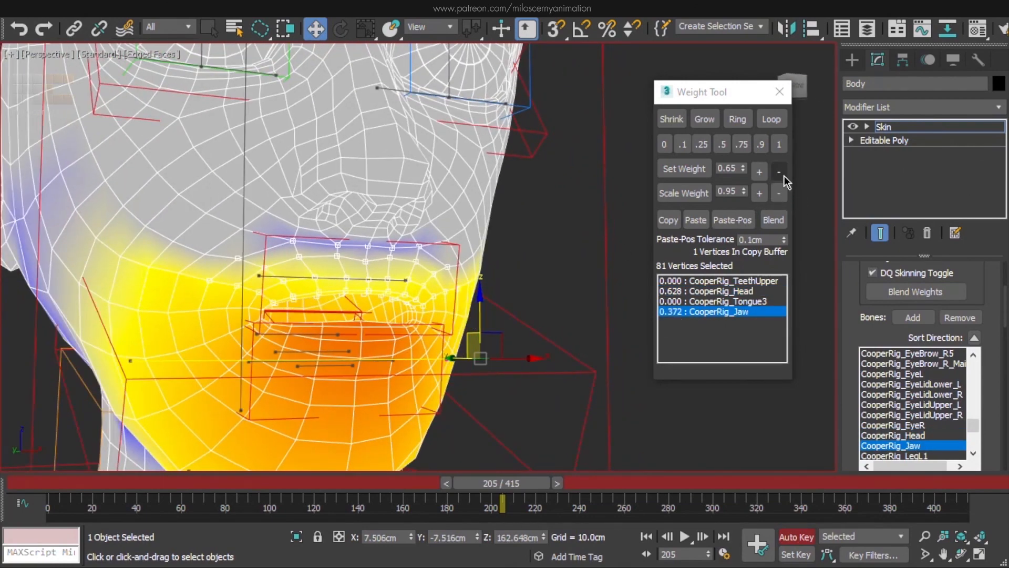
click(780, 193)
click(780, 193)
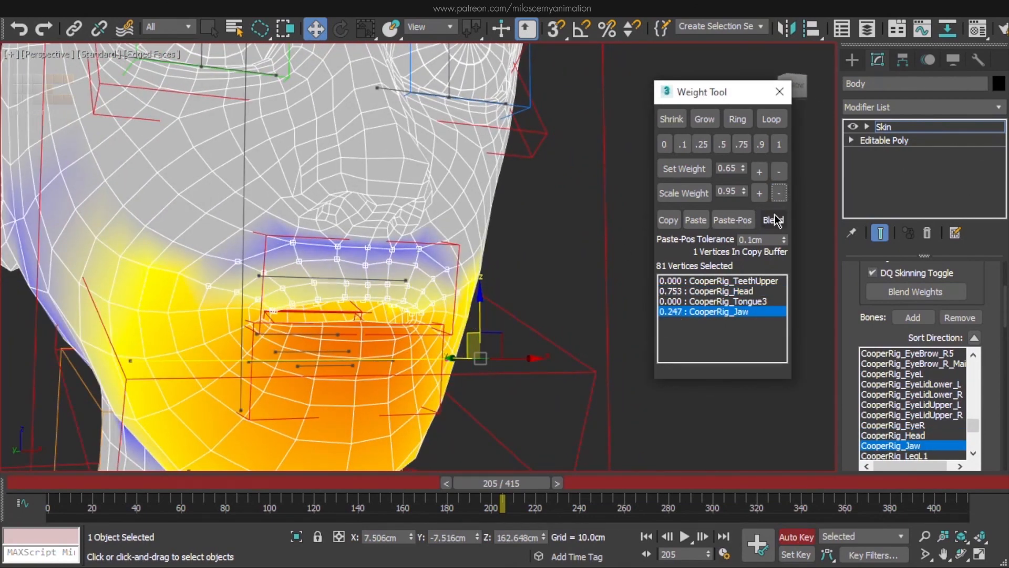
click(780, 198)
click(780, 197)
click(780, 198)
click(778, 216)
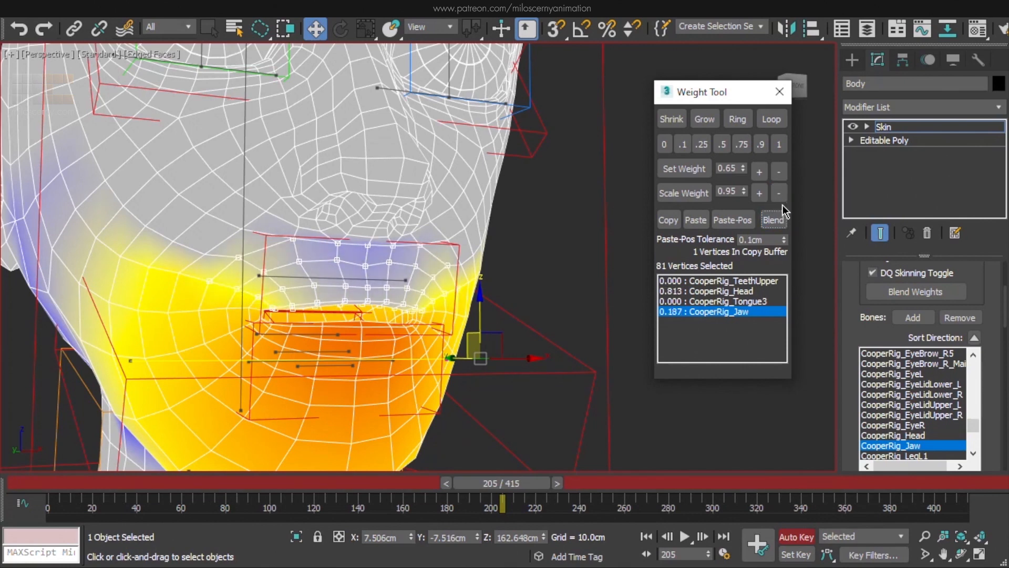
click(782, 197)
click(783, 198)
click(782, 198)
click(782, 197)
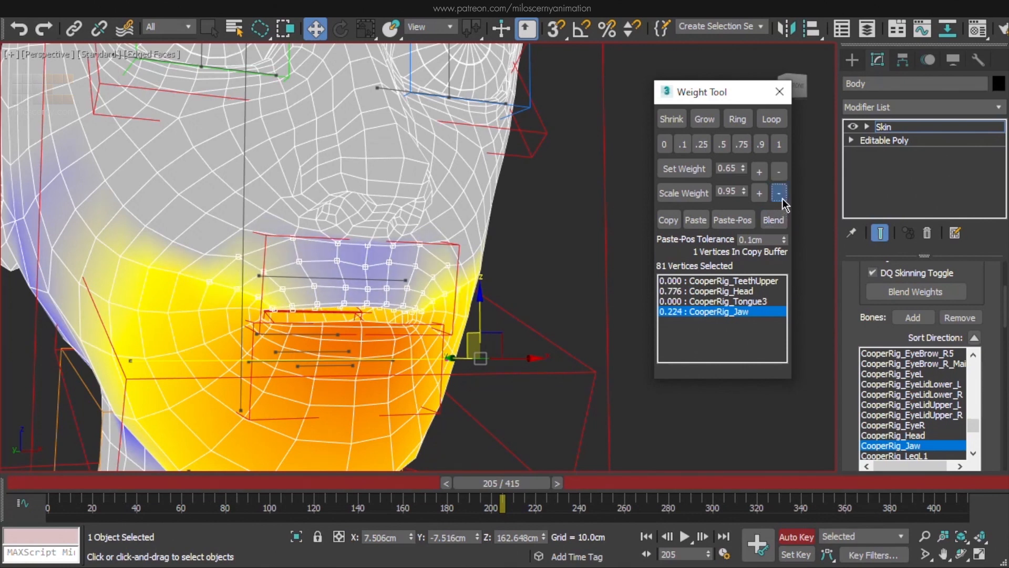
Check the mouth pose, leave skin editing and rotate the jaw bone slightly to close the mouth at frame 205.
alt+middle_drag(547, 269, 505, 454)
mouse_move(514, 484)
mouse_down()
mouse_move(528, 490)
mouse_move(503, 489)
mouse_move(517, 488)
mouse_up()
alt+middle_drag(432, 383, 459, 333)
alt+middle_drag(460, 334, 535, 408)
click(888, 127)
click(459, 321)
click(475, 356)
alt+middle_drag(475, 356, 450, 344)
scroll(449, 344, up, 1)
key(e)
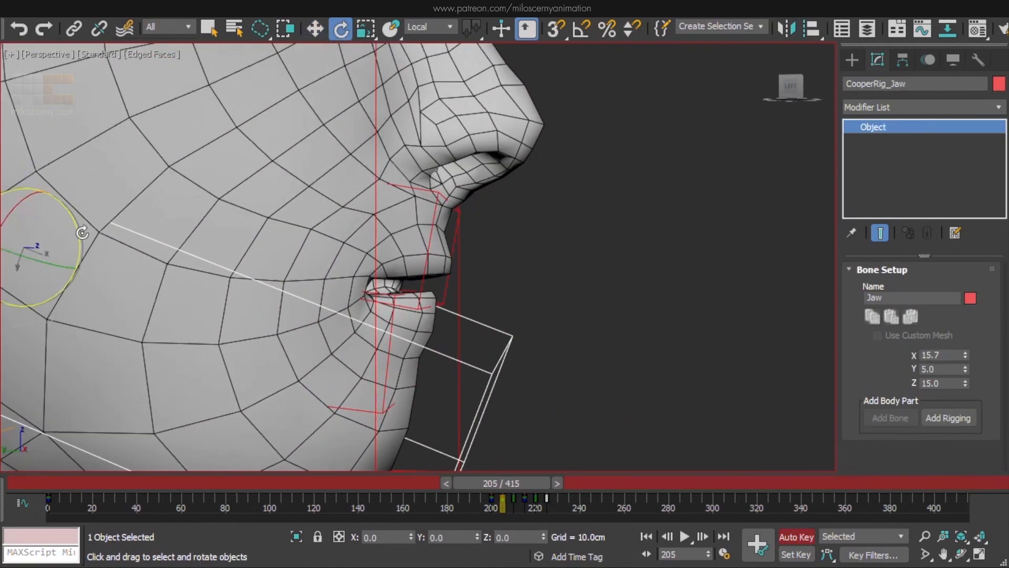
drag(82, 235, 82, 230)
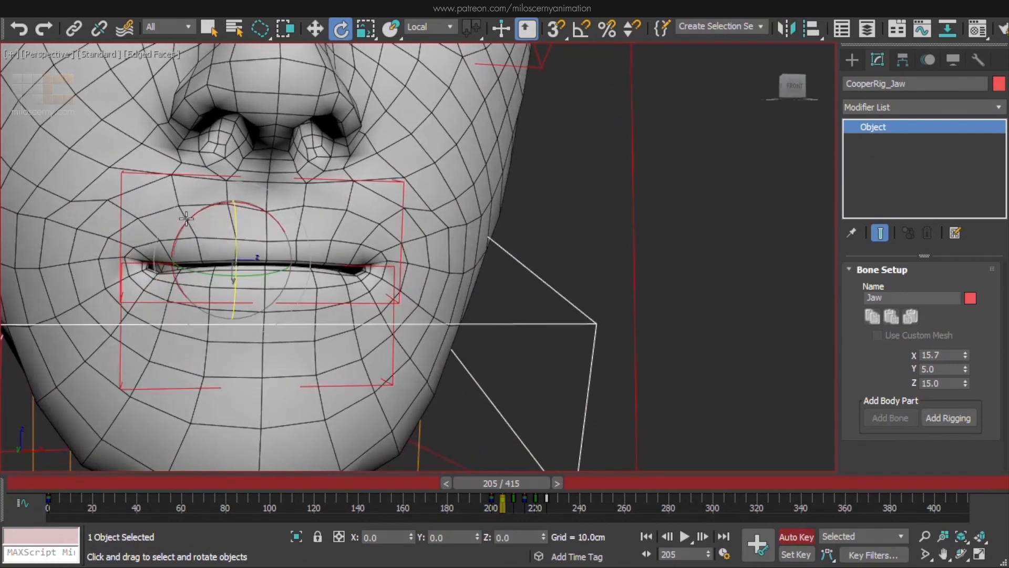
Resume editing the body's skin vertices and scale down the jaw weight of the cheek vertex beside the upper lip.
alt+middle_drag(186, 219, 341, 268)
scroll(262, 266, up, 2)
scroll(263, 266, down, 3)
drag(535, 487, 533, 487)
alt+middle_drag(443, 286, 417, 280)
scroll(417, 279, up, 2)
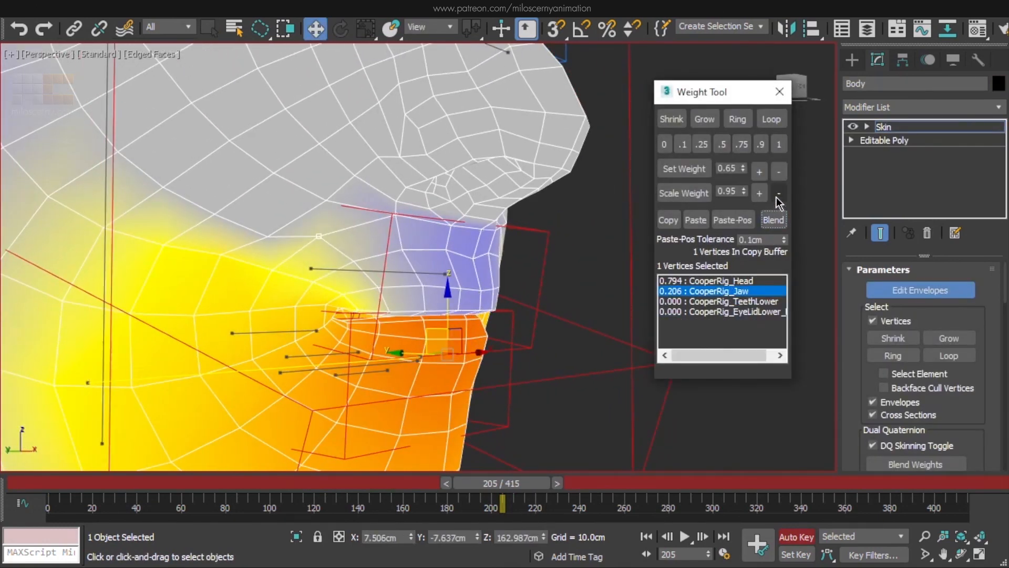
click(779, 194)
Go to frame 203 and blend three cheek vertices above the mouth corner, displaying the head bone's weights.
mouse_move(501, 483)
mouse_down()
mouse_move(511, 483)
mouse_move(498, 482)
mouse_up()
click(776, 222)
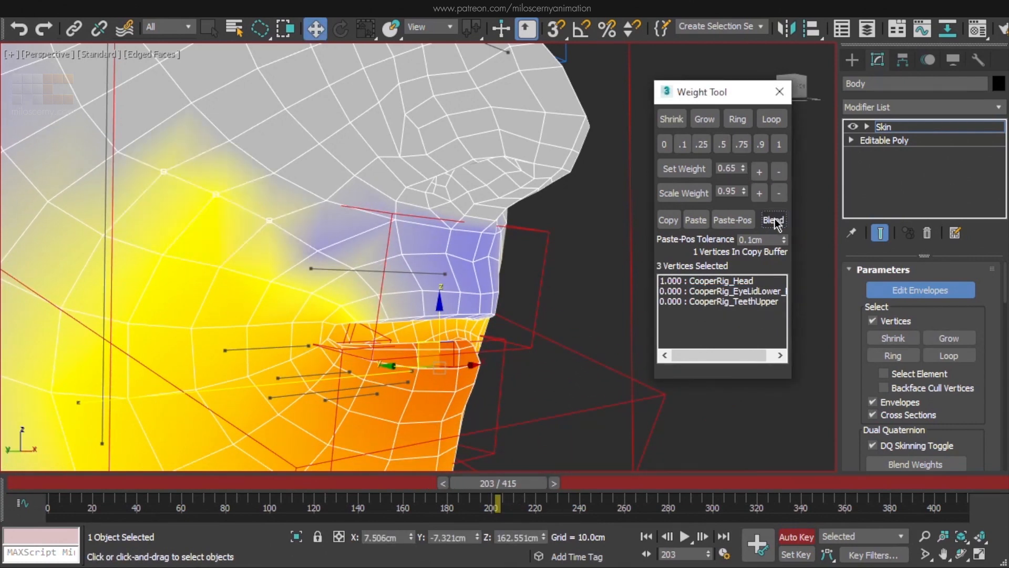
click(761, 279)
click(776, 220)
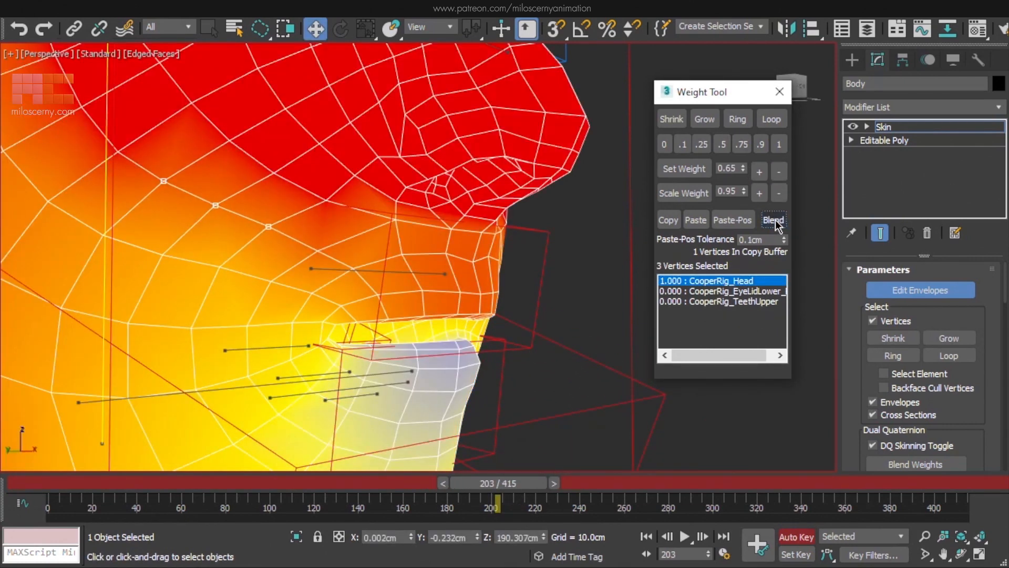
Display the jaw bone's weights, blend the three cheek vertices and scale down their jaw weight repeatedly.
click(720, 301)
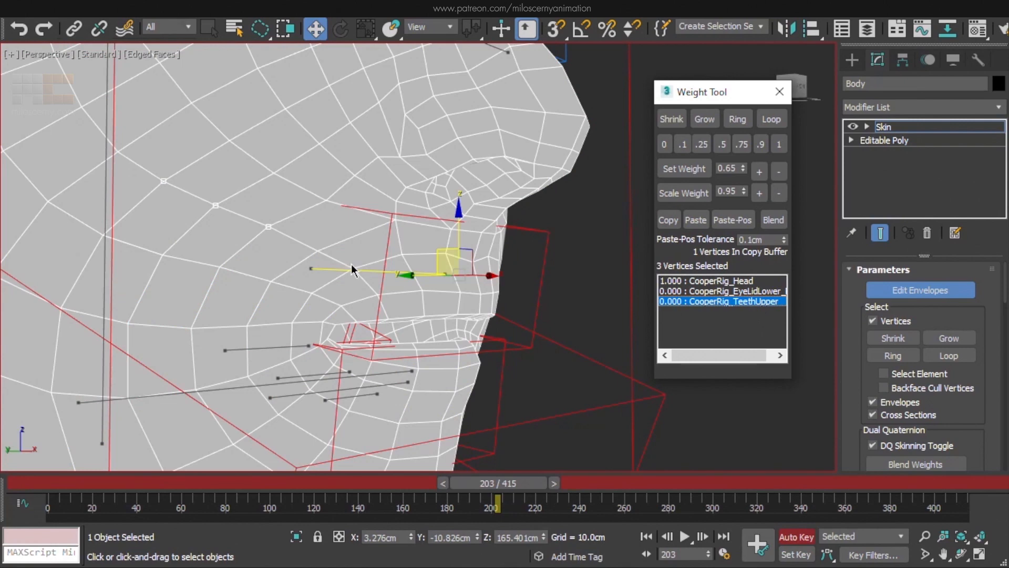
click(242, 388)
click(771, 215)
click(781, 192)
click(782, 193)
click(783, 193)
click(786, 194)
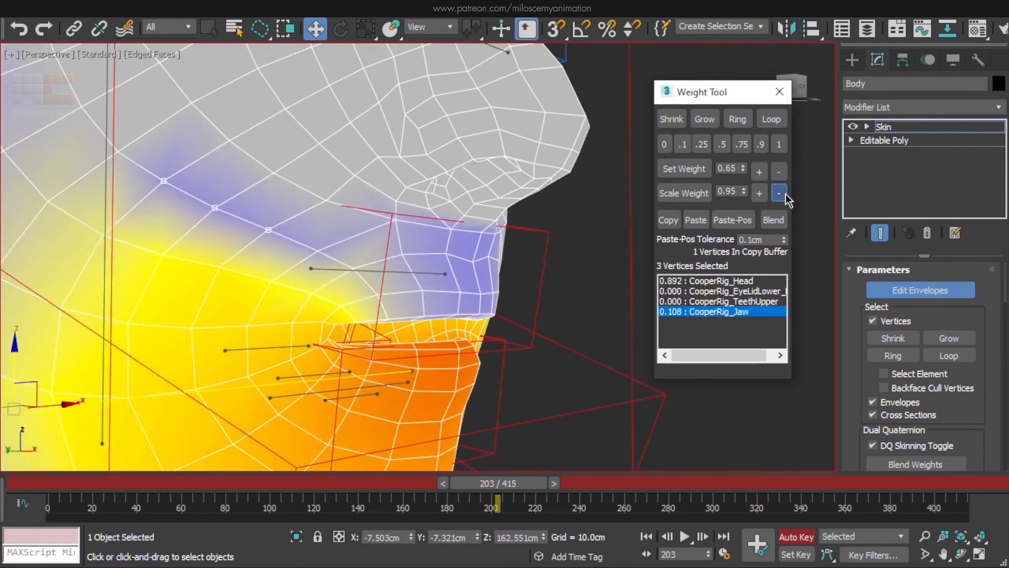
Go to frame 209 and scale down the jaw weight of a single vertex above the mouth corner.
drag(504, 484, 542, 486)
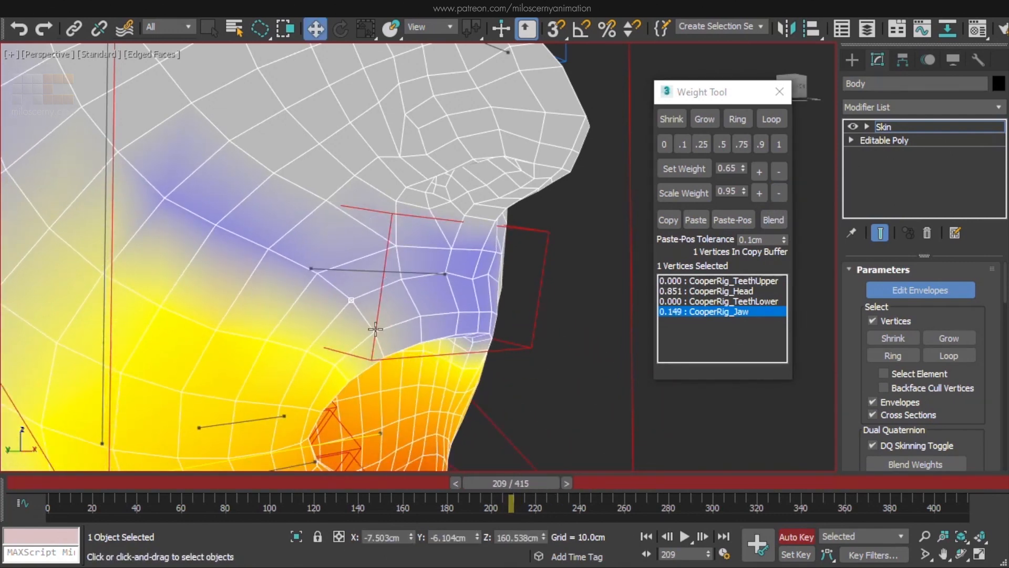
click(784, 197)
Select the five vertices along the upper lip's centre line, grow the selection and scale down its jaw weight.
alt+middle_drag(526, 294, 463, 286)
click(468, 353)
click(458, 291)
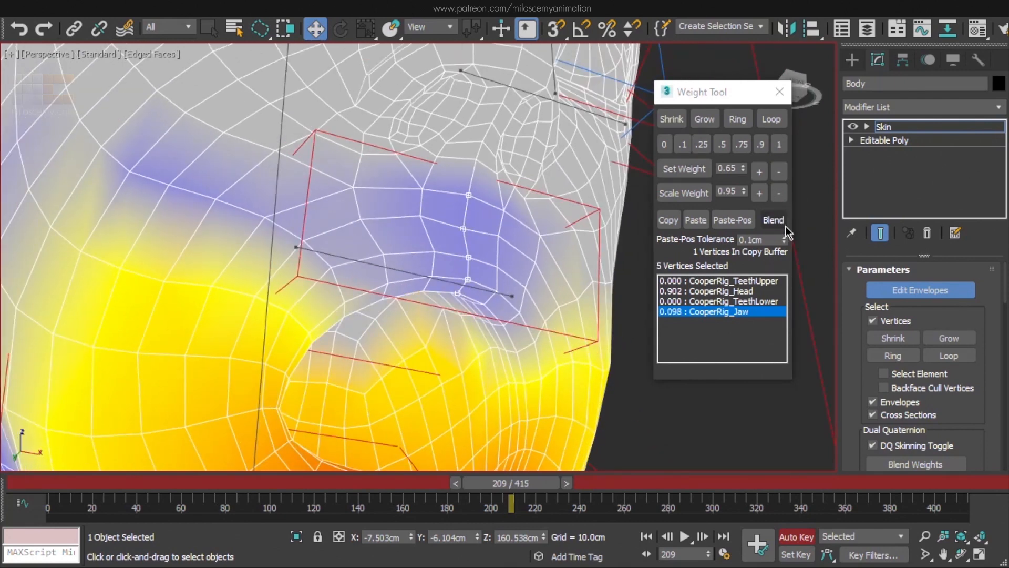
alt+middle_drag(500, 300, 415, 342)
click(712, 125)
key(F3)
key(F3)
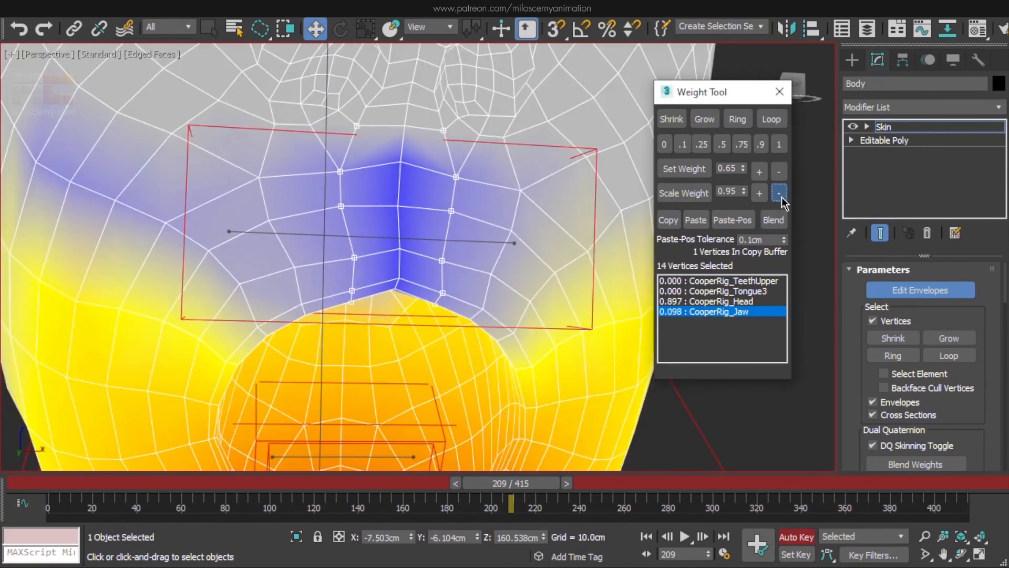
click(780, 194)
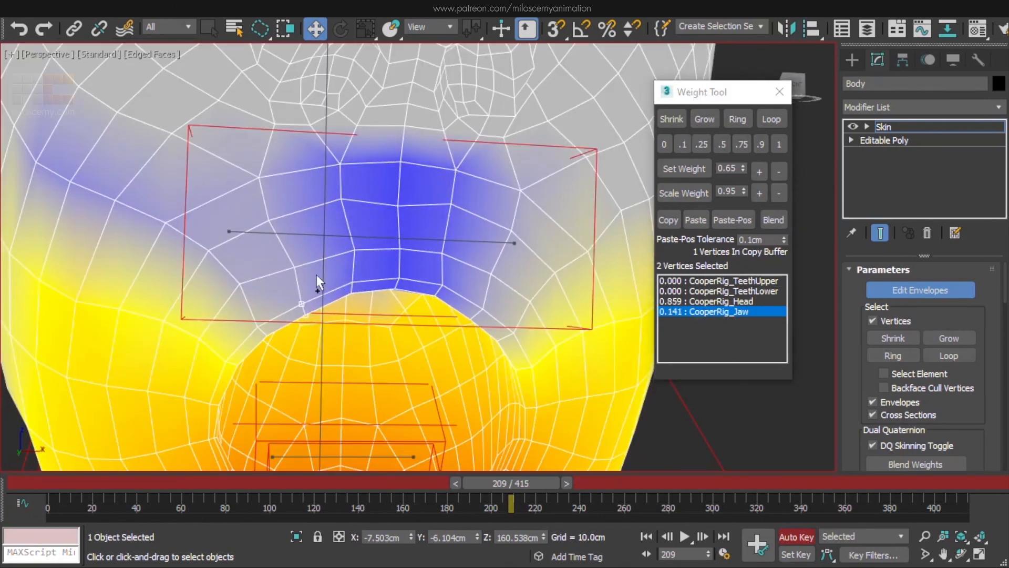
Blend vertex pairs on either side of the upper lip's centre and return to frame 205.
click(773, 220)
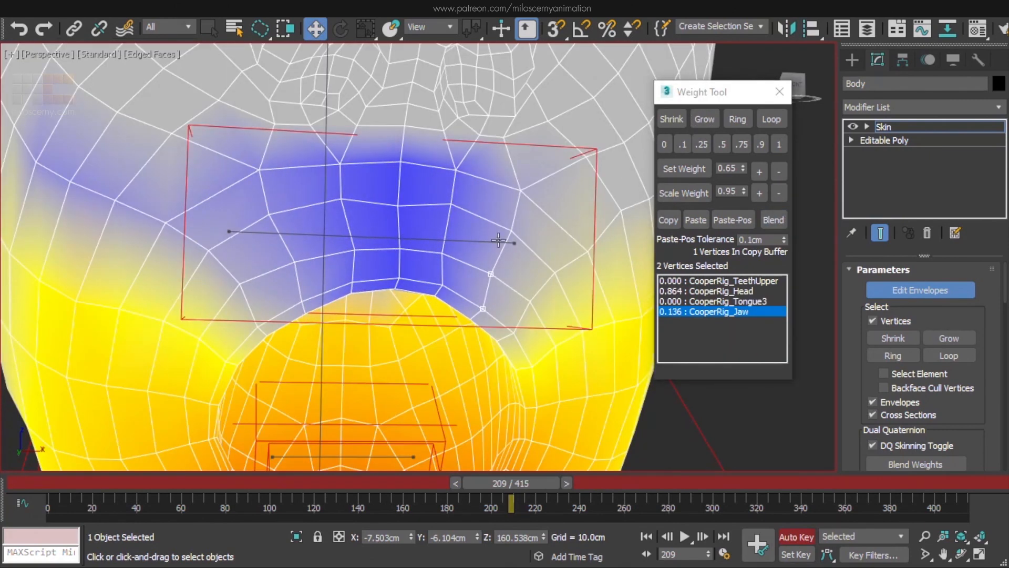
scroll(437, 266, down, 2)
alt+middle_drag(436, 266, 544, 384)
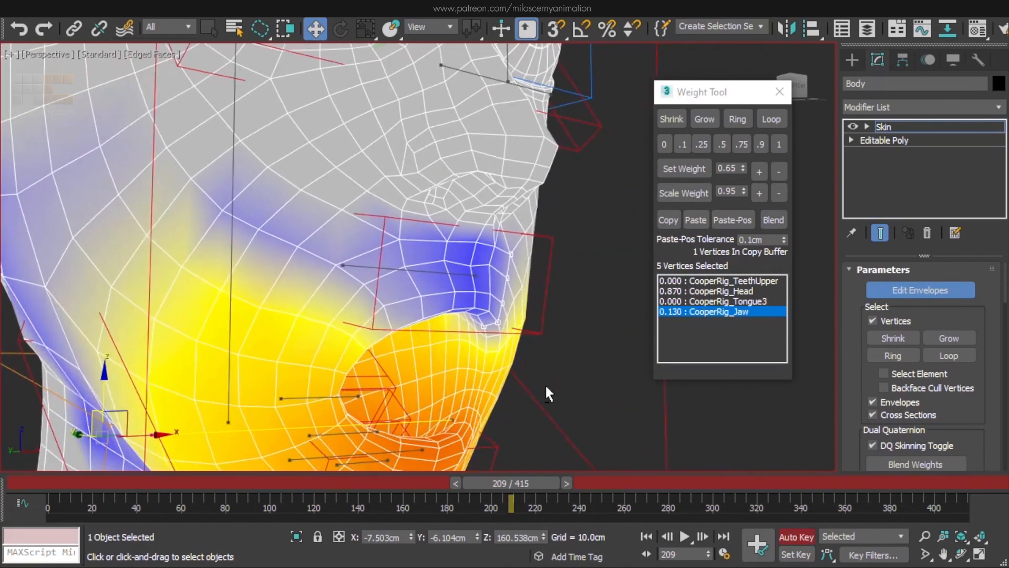
mouse_move(535, 482)
mouse_down()
mouse_move(558, 489)
mouse_move(526, 493)
mouse_up()
key(w)
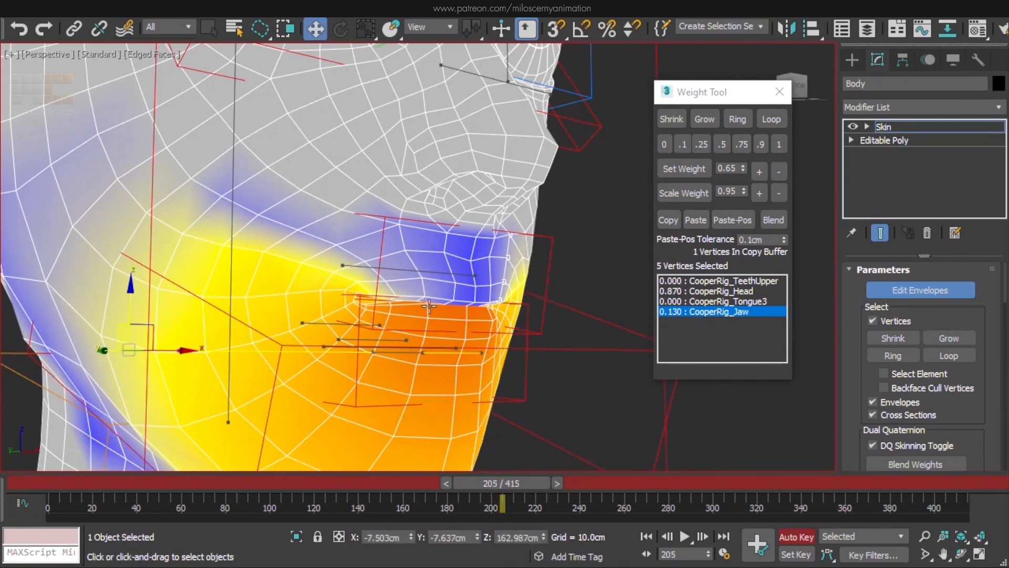
Scale down the jaw weight of individual vertices along the upper lip's edge at frame 205.
scroll(417, 277, up, 5)
scroll(393, 305, up, 3)
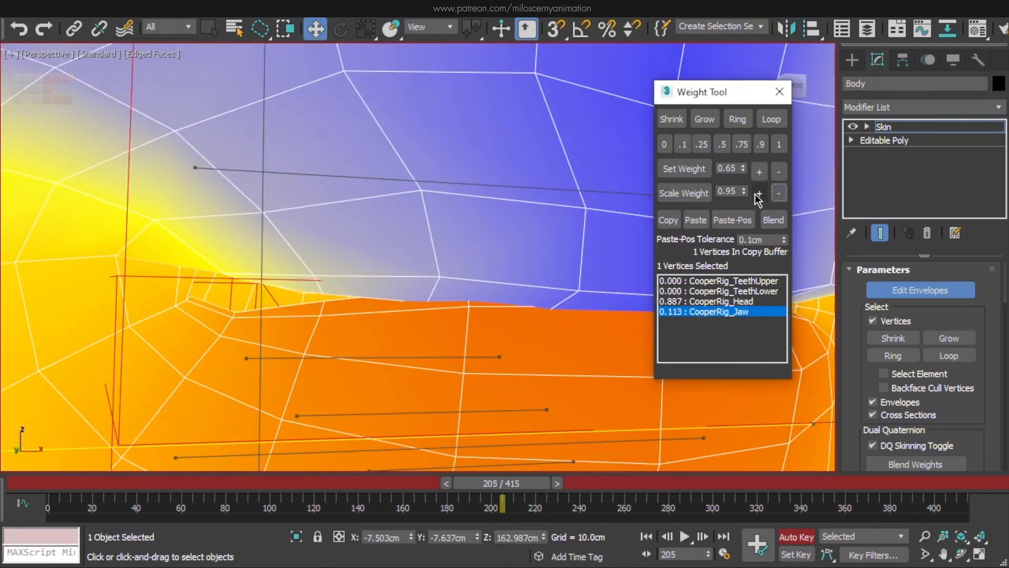
click(778, 191)
middle_drag(394, 266, 471, 273)
click(777, 193)
click(777, 193)
click(777, 193)
click(777, 193)
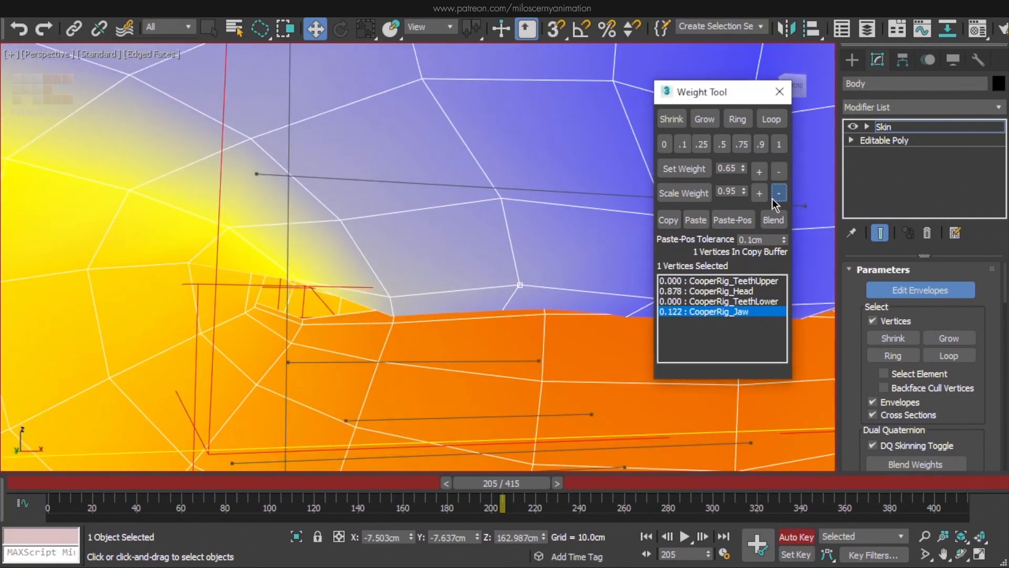
click(777, 193)
Select the upper vertices at the mouth corner and scale down their jaw weight.
middle_drag(394, 252, 441, 252)
key(F3)
alt+middle_drag(448, 293, 490, 297)
key(F3)
click(479, 259)
ctrl+click(481, 270)
click(783, 195)
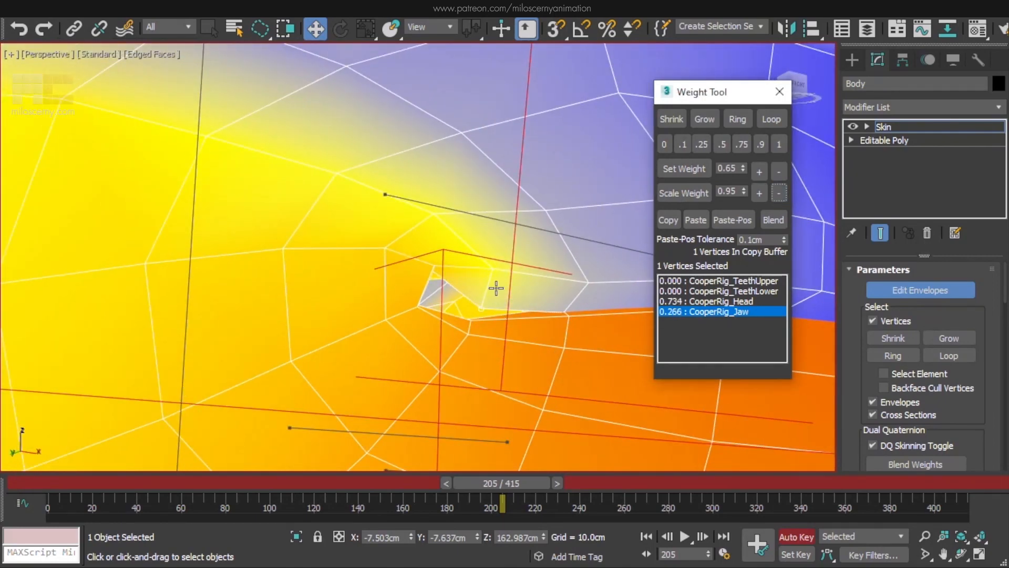
Display the head bone's weights and scale up the head weight of two vertices inside the mouth corner.
mouse_move(470, 318)
alt+middle_down()
mouse_move(483, 340)
mouse_move(511, 321)
alt+middle_up()
click(495, 318)
click(669, 303)
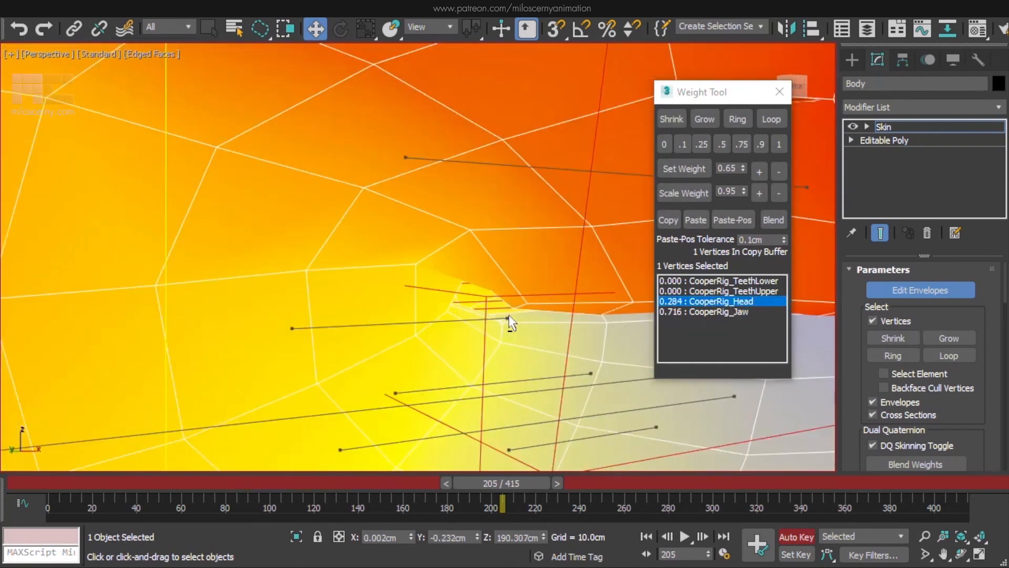
scroll(516, 328, up, 2)
ctrl+click(484, 309)
click(760, 193)
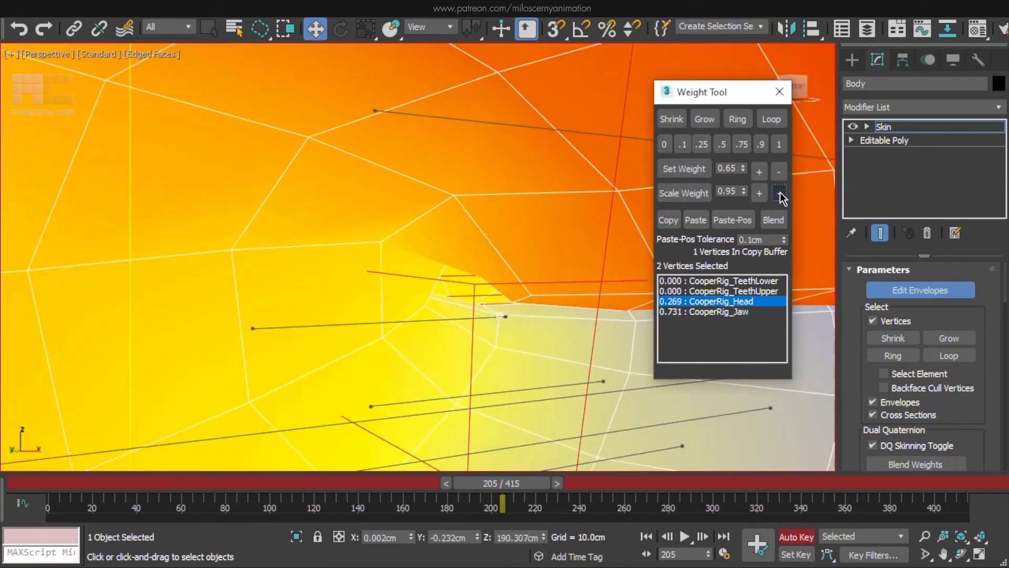
key(F3)
key(F3)
click(760, 195)
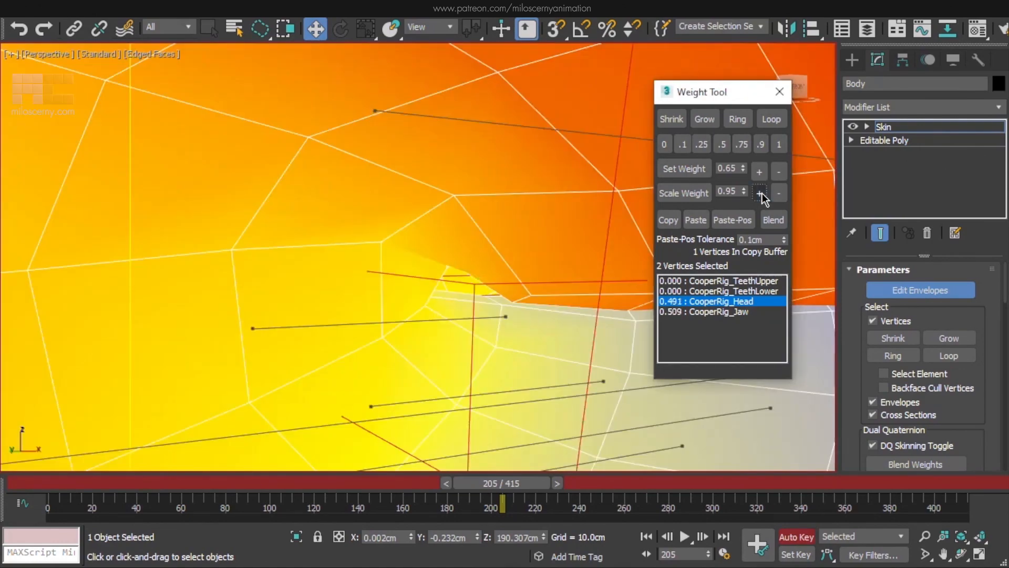
Select a single vertex inside the mouth corner and scale up its head weight.
scroll(462, 266, down, 2)
alt+middle_drag(462, 266, 405, 292)
scroll(356, 285, up, 2)
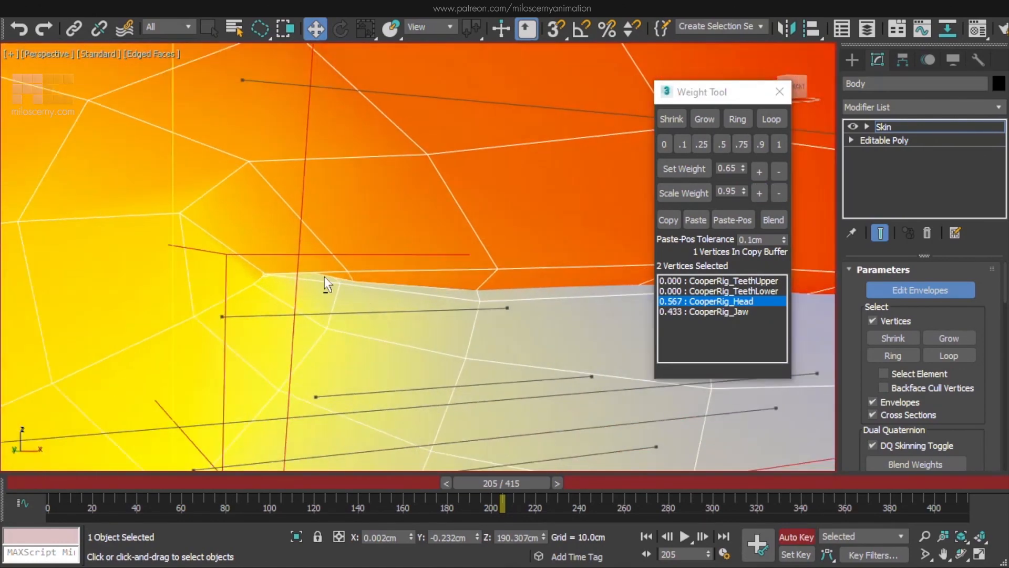
key(F3)
key(F3)
key(F3)
click(277, 264)
key(F3)
click(760, 194)
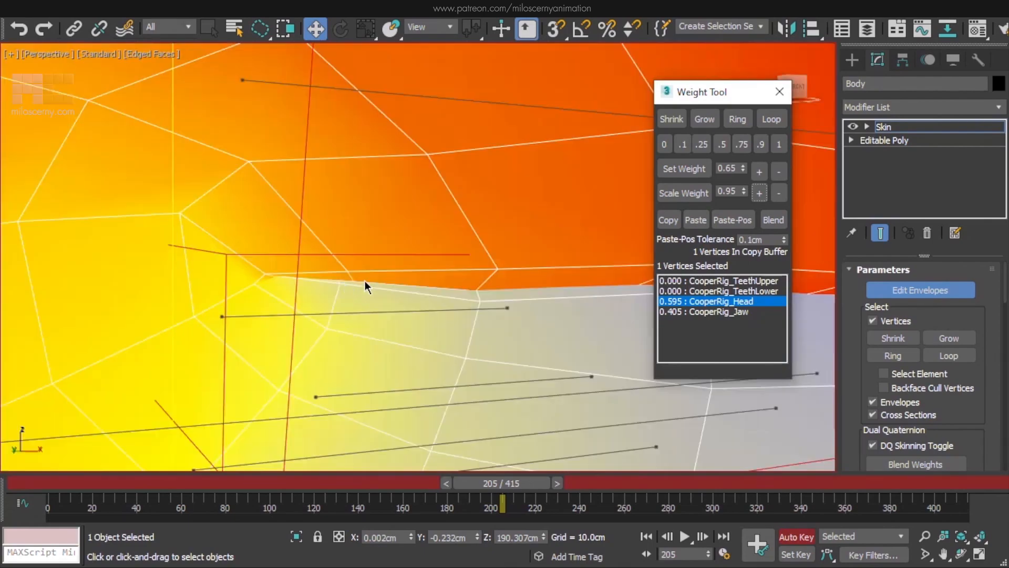
Select two vertices on the cheek at frame 220 and blend their weights.
scroll(365, 281, down, 6)
drag(531, 479, 557, 498)
scroll(522, 330, down, 5)
alt+middle_drag(352, 363, 487, 218)
click(467, 256)
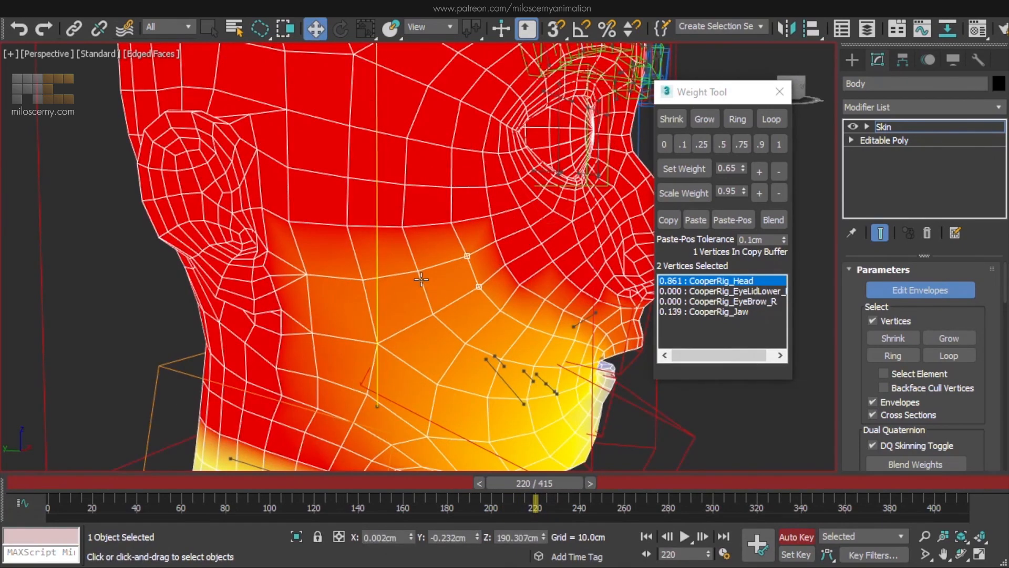
click(773, 220)
Blend the weights of the cheek and jawline vertices at frame 217, checking the jaw and head bone weights.
mouse_move(552, 484)
mouse_down()
mouse_move(536, 489)
mouse_move(579, 487)
mouse_move(542, 487)
mouse_move(576, 484)
mouse_move(555, 489)
mouse_up()
click(430, 315)
scroll(863, 298, down, 3)
click(892, 374)
click(773, 220)
click(704, 281)
middle_drag(421, 360, 442, 231)
alt+middle_drag(442, 232, 494, 226)
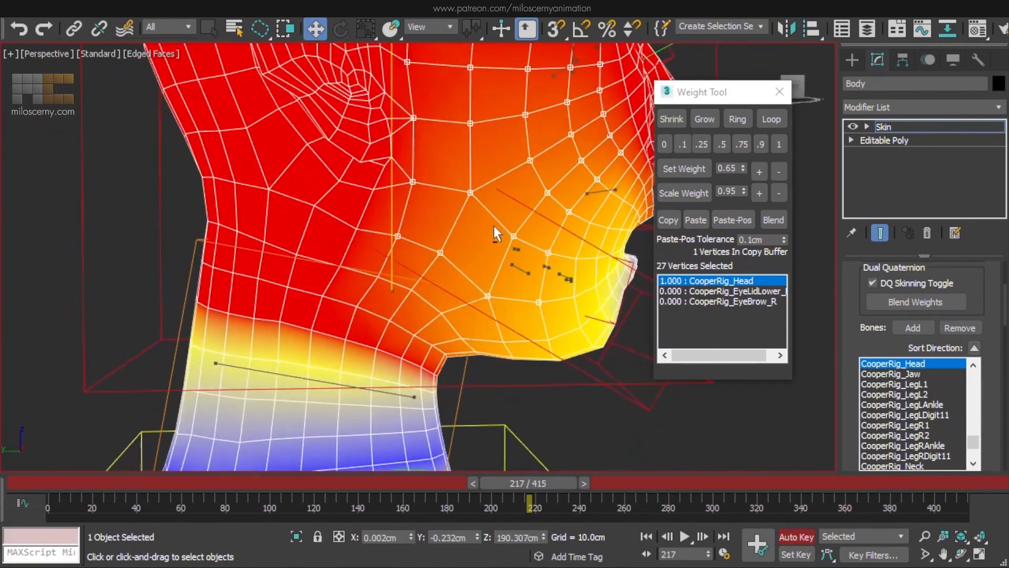
Select the vertex loop where the neck meets the head, grow the selection and blend it with the neck weights displayed.
click(344, 338)
ctrl+click(313, 330)
click(772, 120)
click(699, 281)
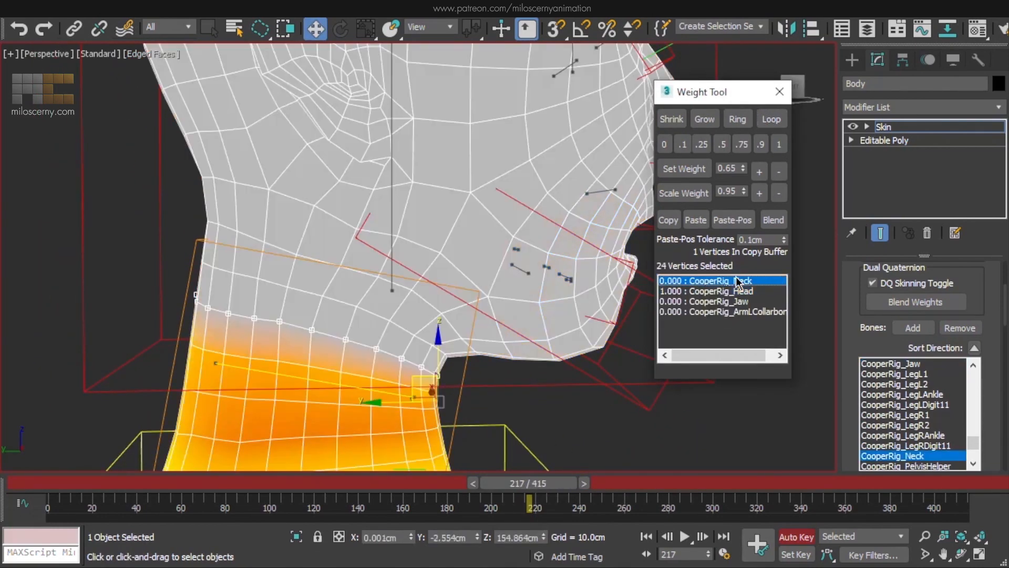
click(774, 220)
click(774, 220)
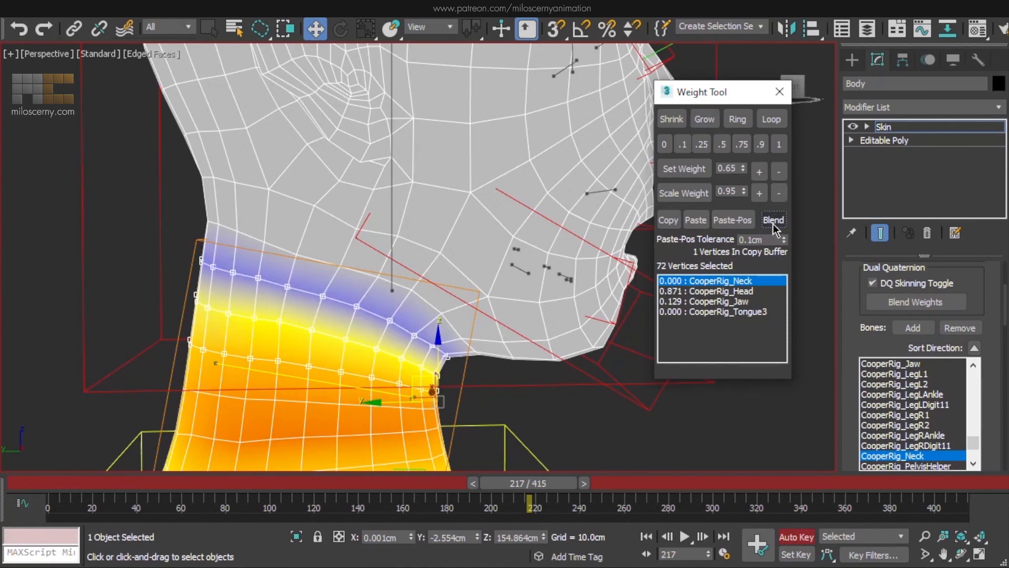
Blend the selected upper neck vertices further for the head and neck bones, continuing in the frame 329 pose.
click(722, 291)
click(774, 219)
drag(572, 484, 809, 503)
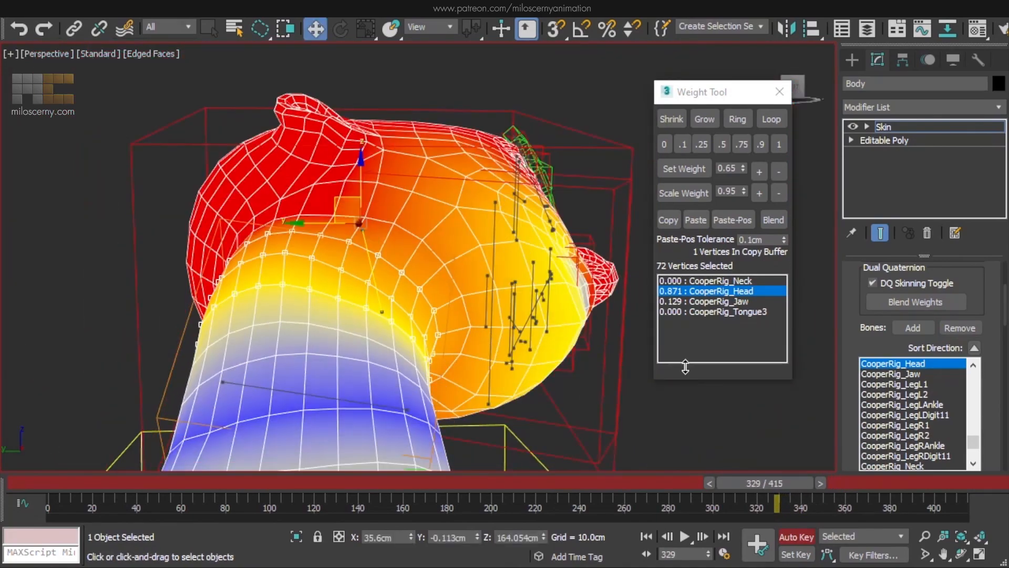
alt+middle_drag(685, 365, 579, 344)
scroll(403, 351, up, 4)
click(773, 221)
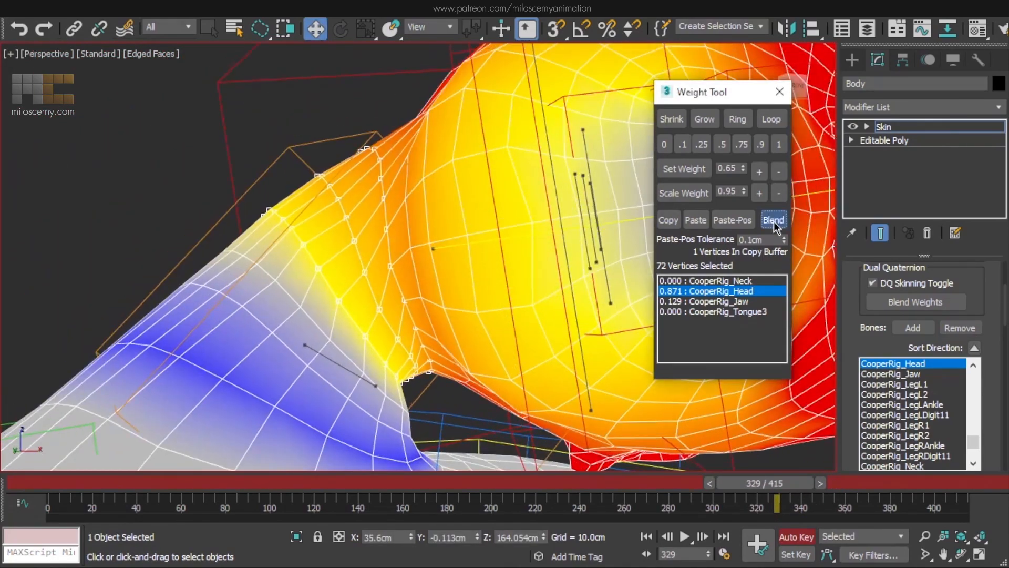
click(751, 281)
click(780, 221)
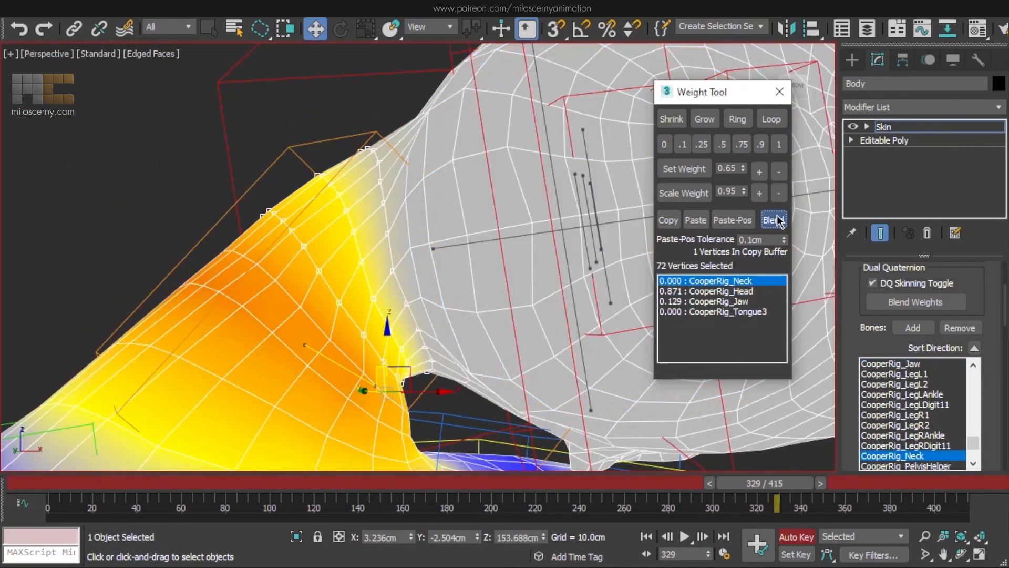
Select a vertex loop around the back and sides of the neck at frame 325 and blend its weights.
drag(762, 482, 755, 486)
scroll(304, 310, down, 4)
alt+middle_drag(305, 310, 462, 284)
scroll(309, 330, up, 5)
click(752, 291)
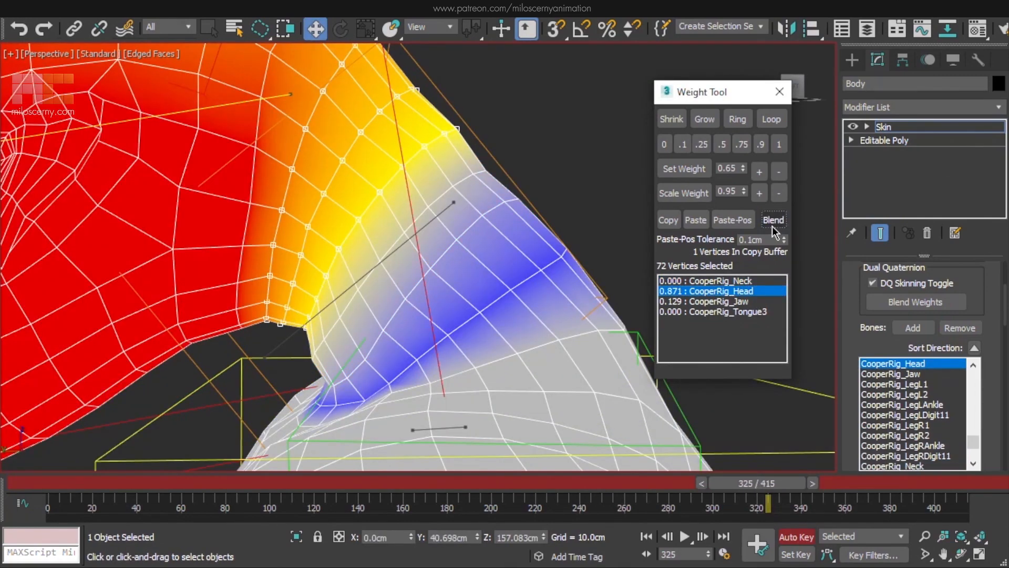
click(323, 339)
click(768, 311)
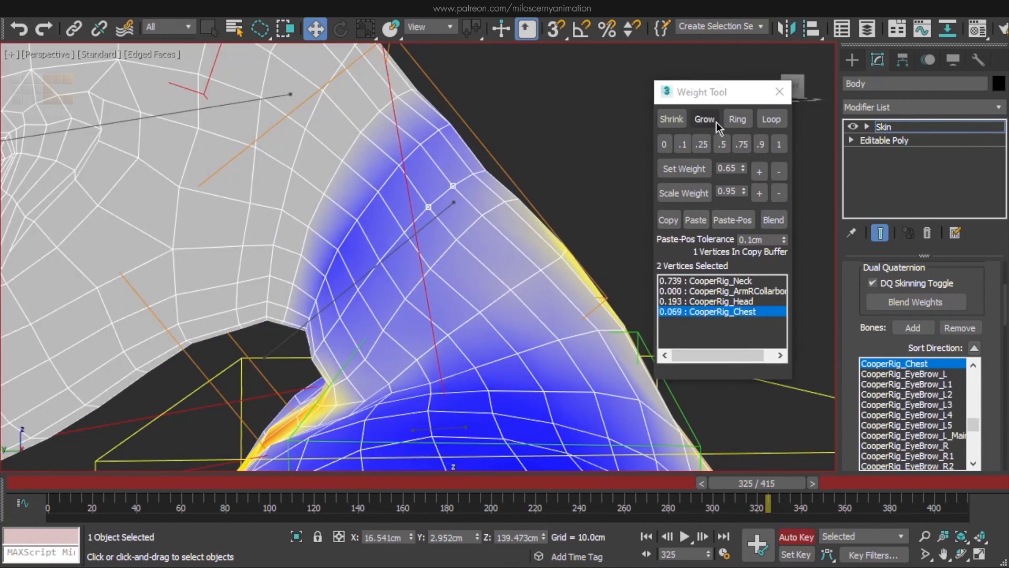
click(783, 218)
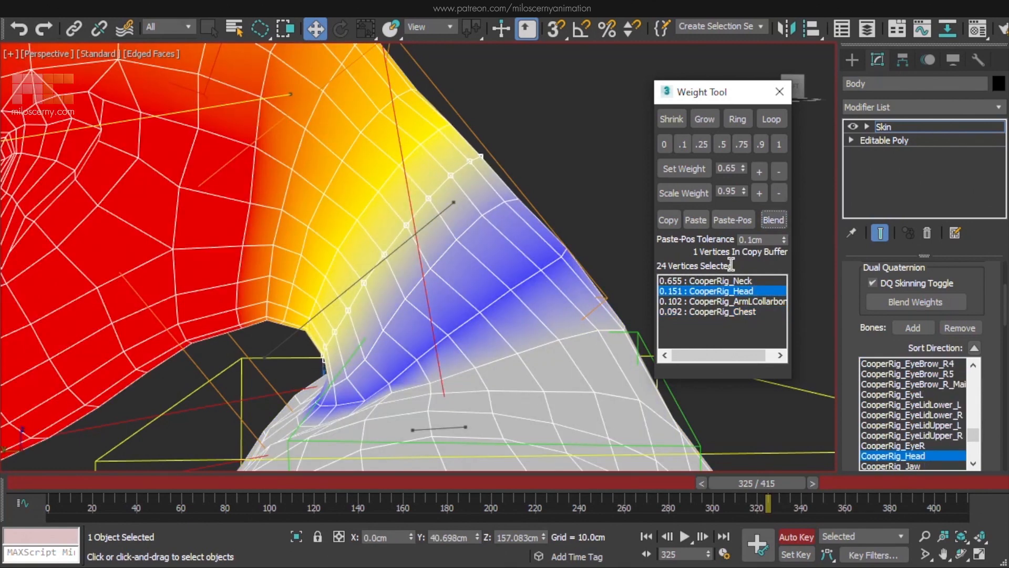
Select the next vertex loop down the neck and blend it, checking the neck and chest weights.
click(432, 267)
click(778, 121)
click(773, 226)
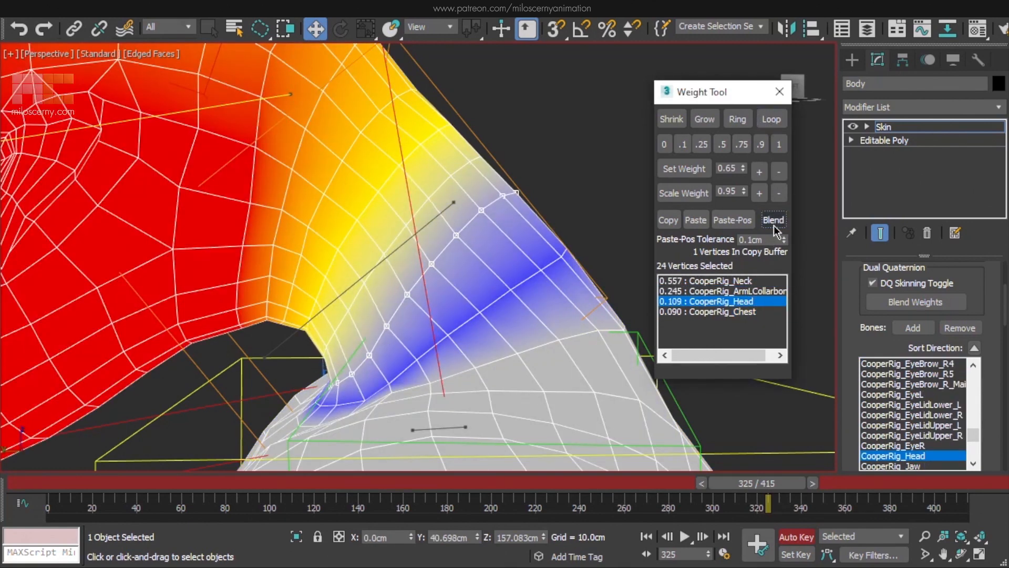
click(760, 282)
click(777, 222)
click(772, 311)
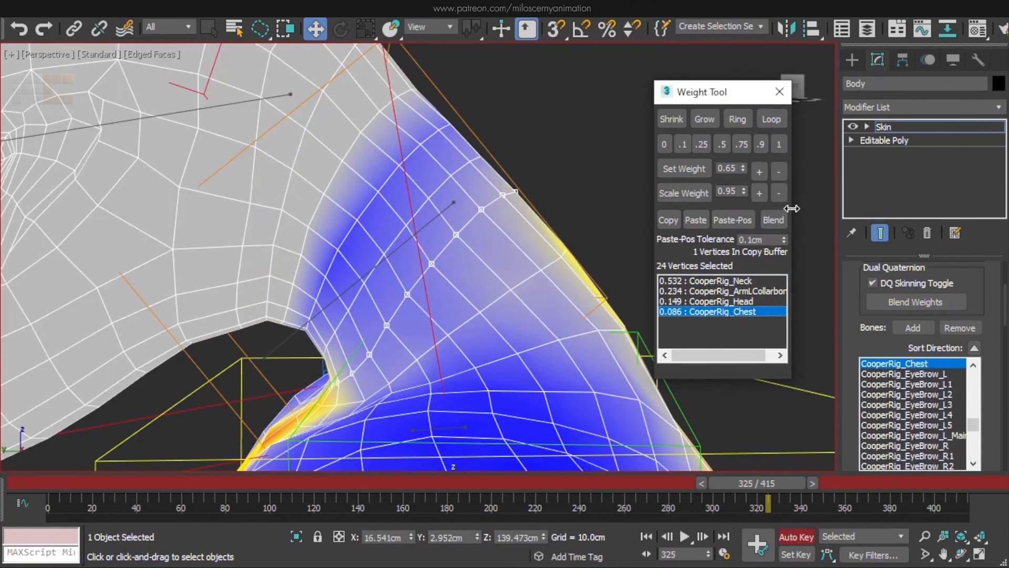
Return to frame 0, enable element selection and set the right eyeball element's weight to 1 for CooperRig_EyeR.
drag(767, 502, 7, 489)
scroll(294, 394, down, 5)
alt+middle_drag(410, 389, 326, 347)
middle_drag(326, 347, 502, 382)
scroll(468, 346, up, 3)
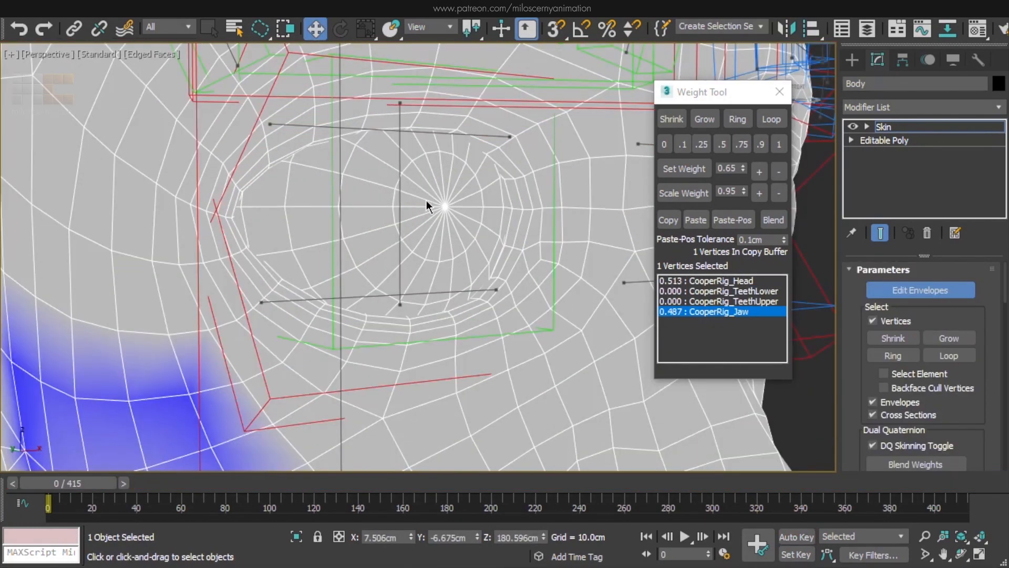
click(401, 208)
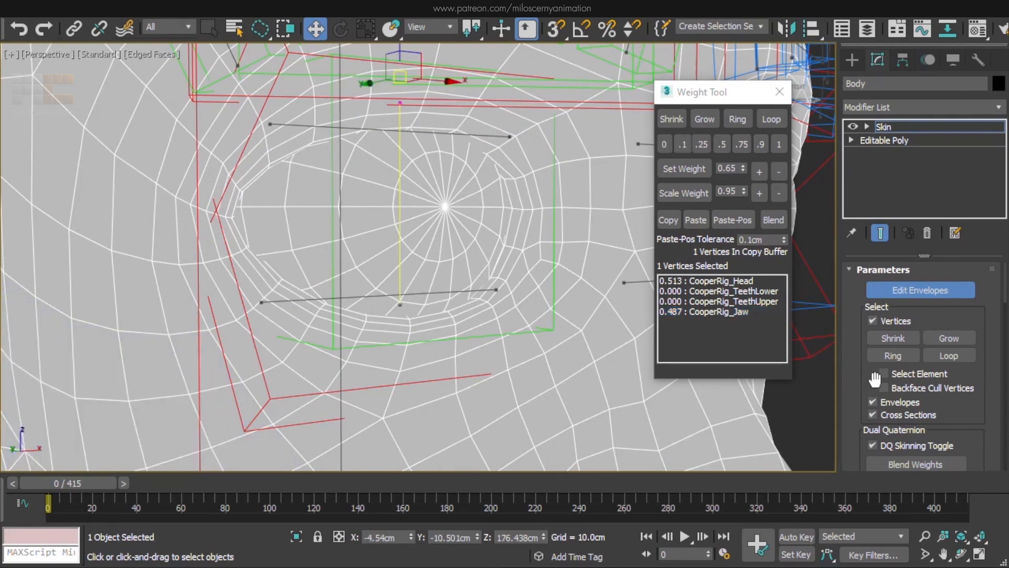
click(906, 374)
click(446, 205)
key(F3)
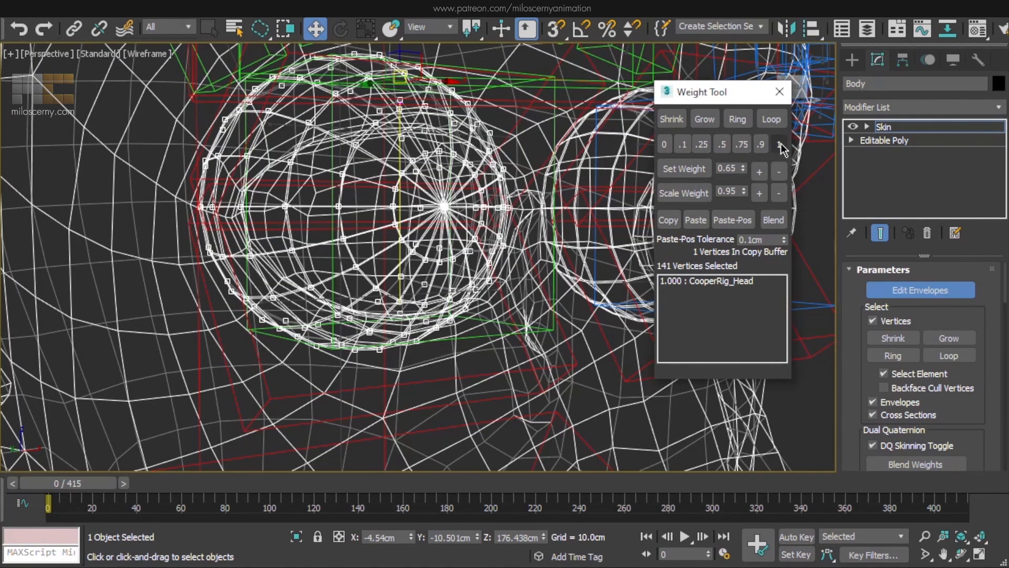
Give the right eye's second eyeball element a weight of 1 for CooperRig_EyeR.
scroll(356, 172, up, 4)
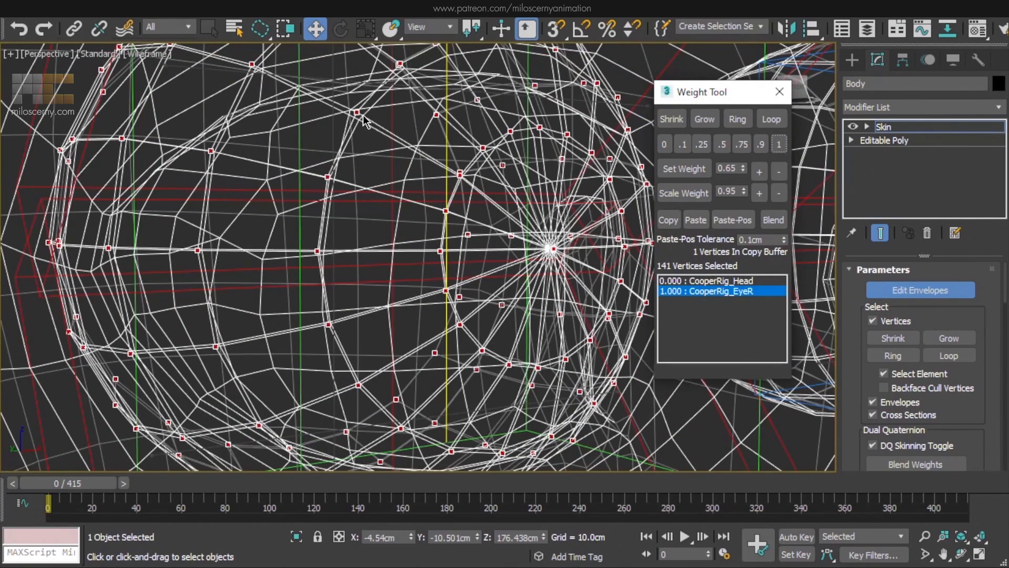
key(ctrl+z)
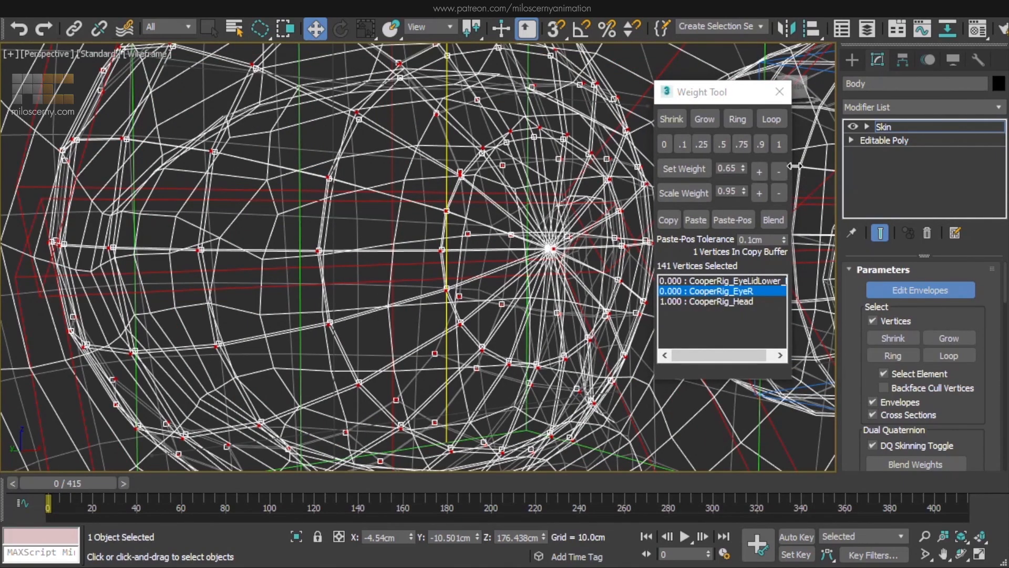
middle_drag(461, 258, 310, 285)
middle_drag(468, 277, 286, 307)
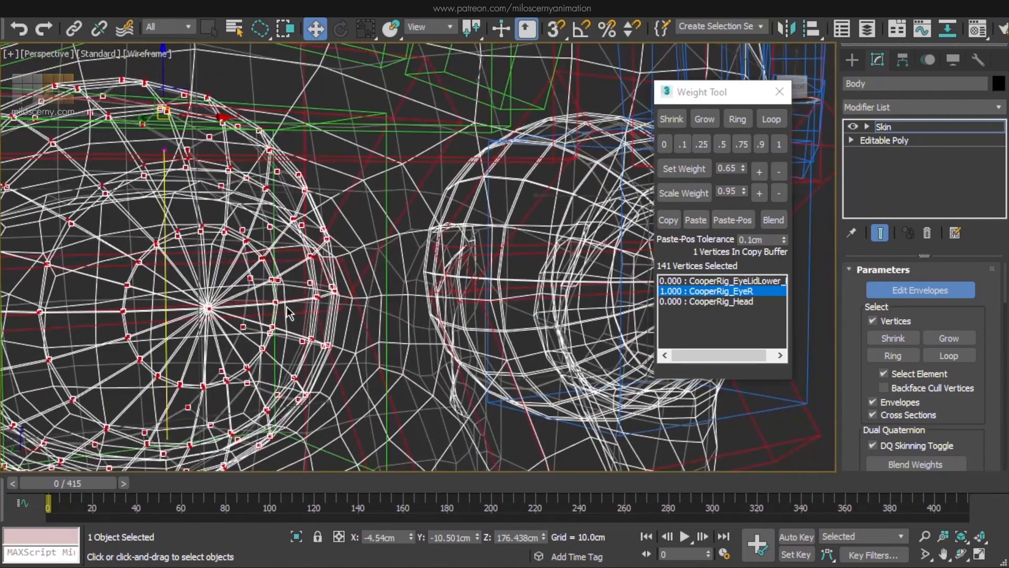
Select both left eyeball elements and set their weight to 1 for CooperRig_EyeL.
scroll(511, 242, up, 4)
drag(540, 165, 541, 152)
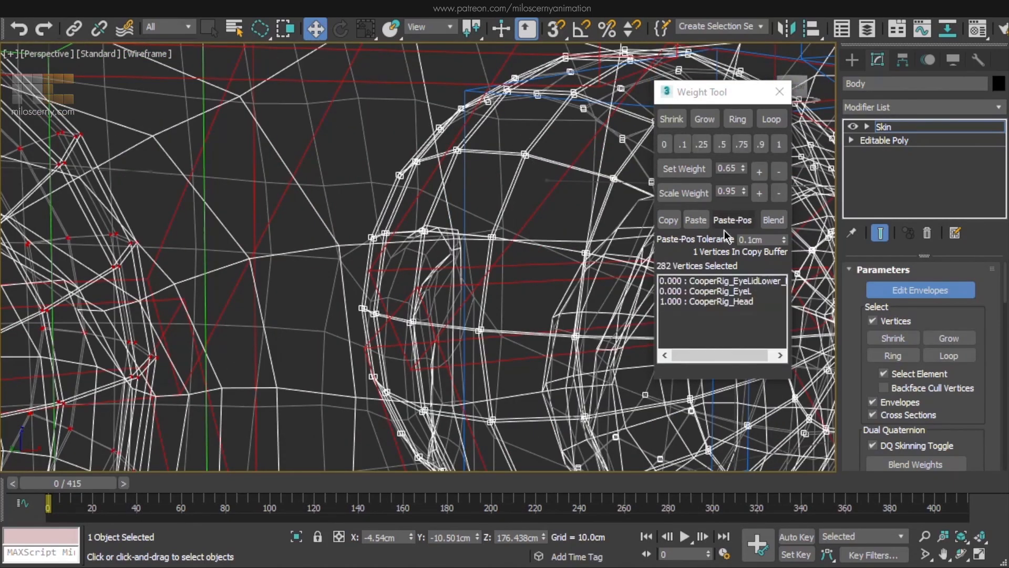
click(744, 292)
key(F3)
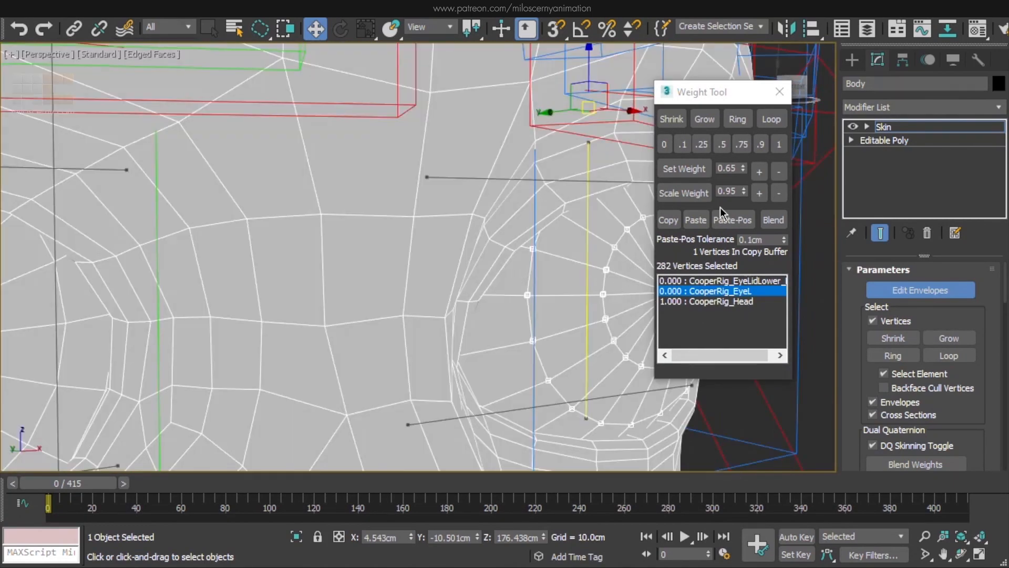
click(776, 146)
Disable element selection, select the right upper eyelid bone and go to its closed pose at frame 167.
scroll(509, 263, down, 3)
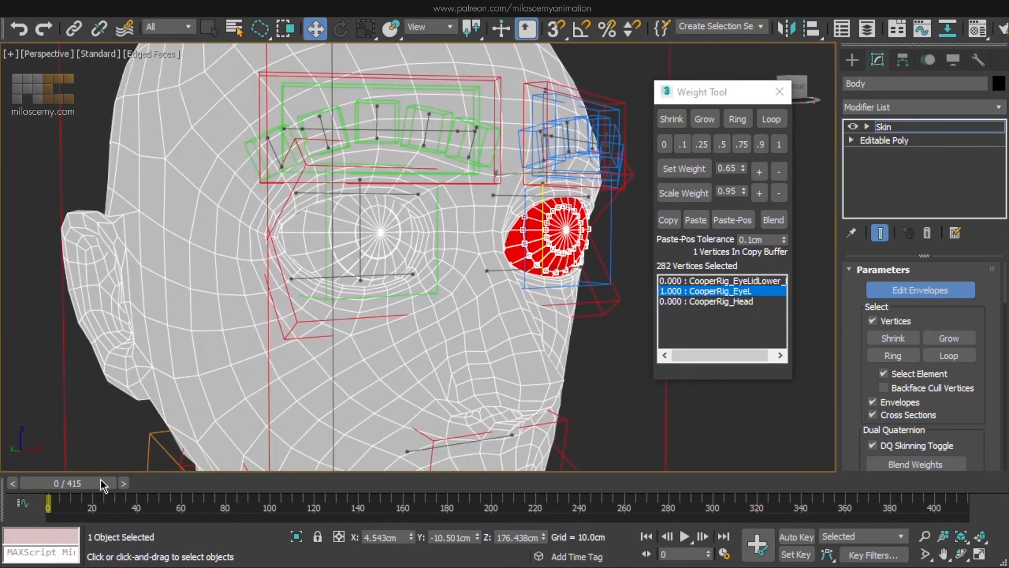
drag(103, 484, 415, 485)
key(w)
scroll(396, 324, up, 3)
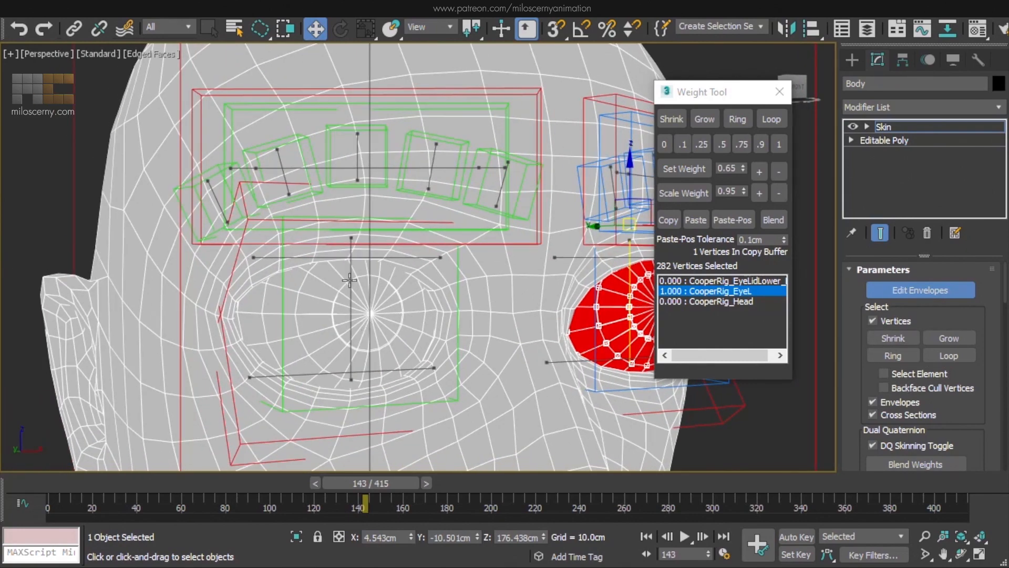
scroll(370, 276, up, 5)
scroll(486, 231, down, 5)
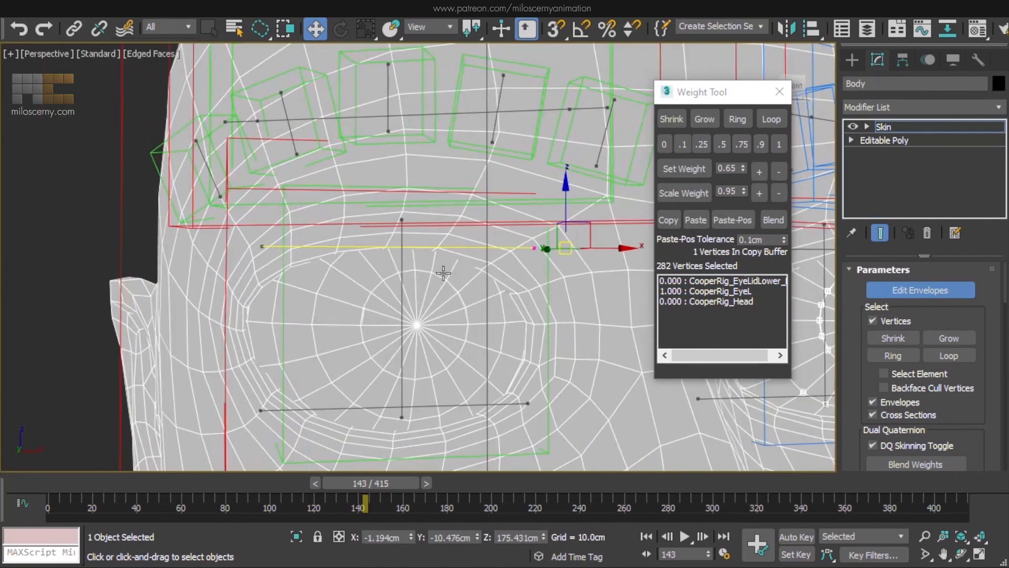
drag(386, 486, 436, 491)
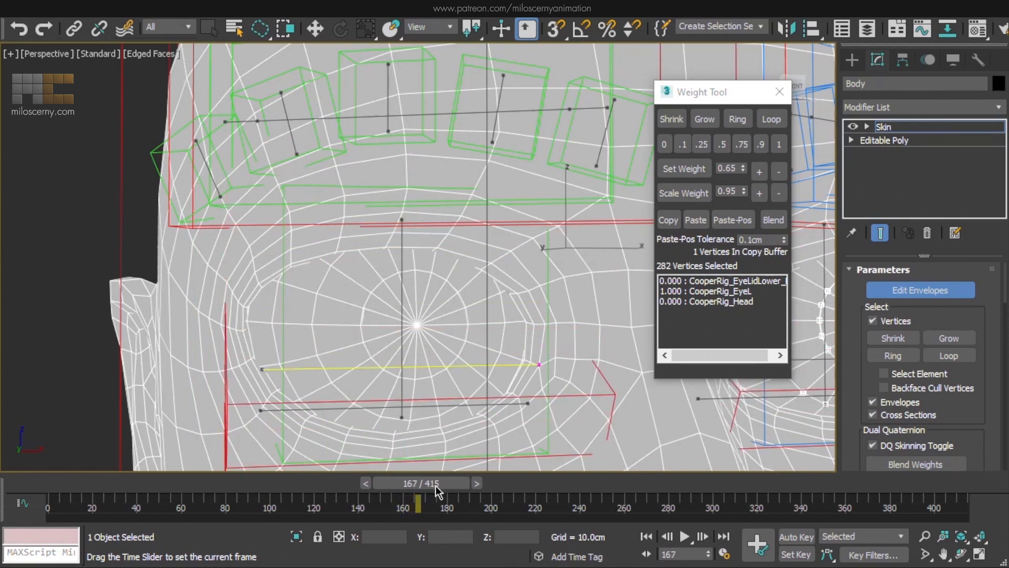
key(w)
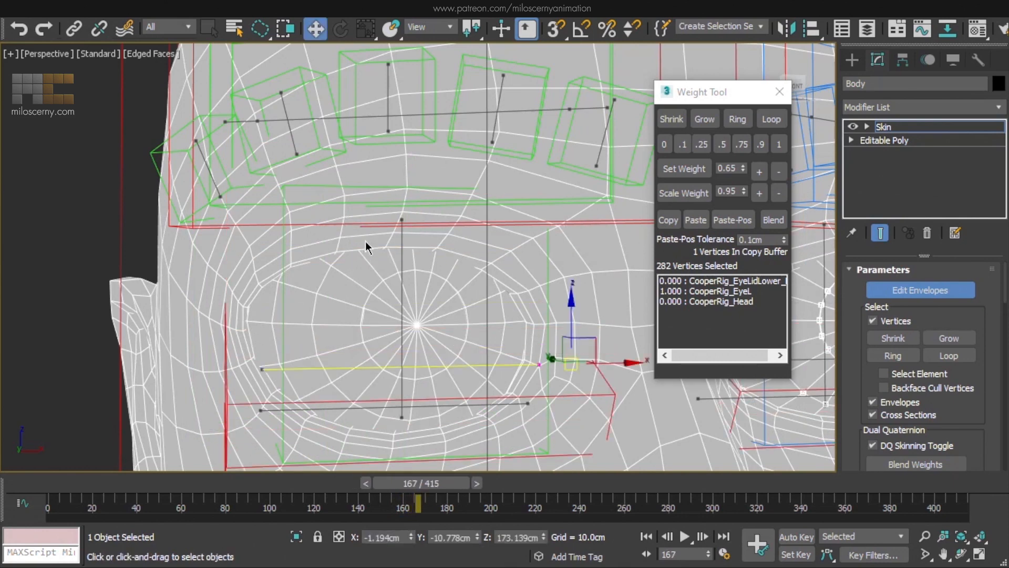
Select the vertices along the right upper eyelid's edge and grow the selection.
click(382, 247)
scroll(399, 245, up, 3)
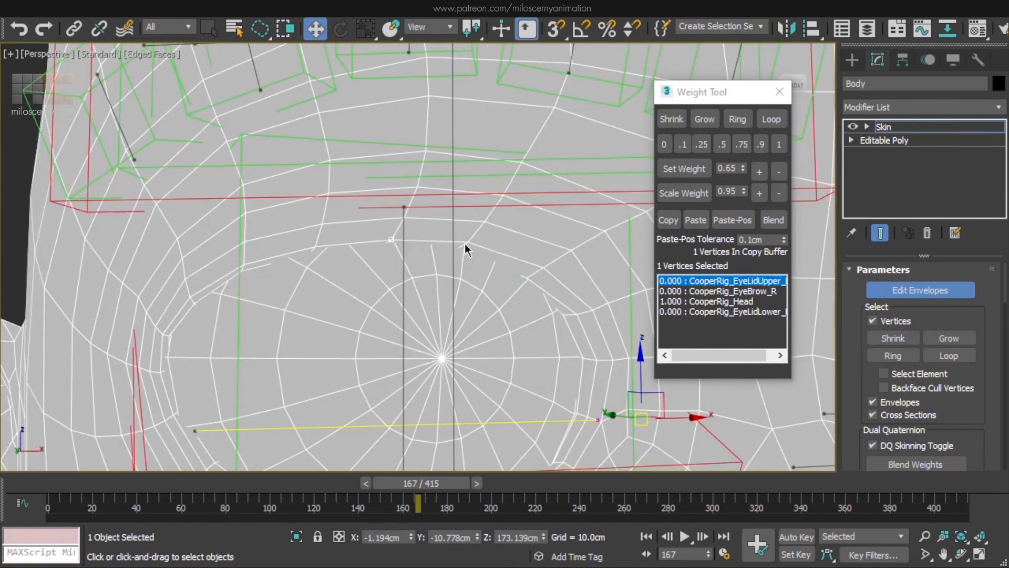
ctrl+click(315, 246)
ctrl+click(244, 264)
ctrl+click(190, 297)
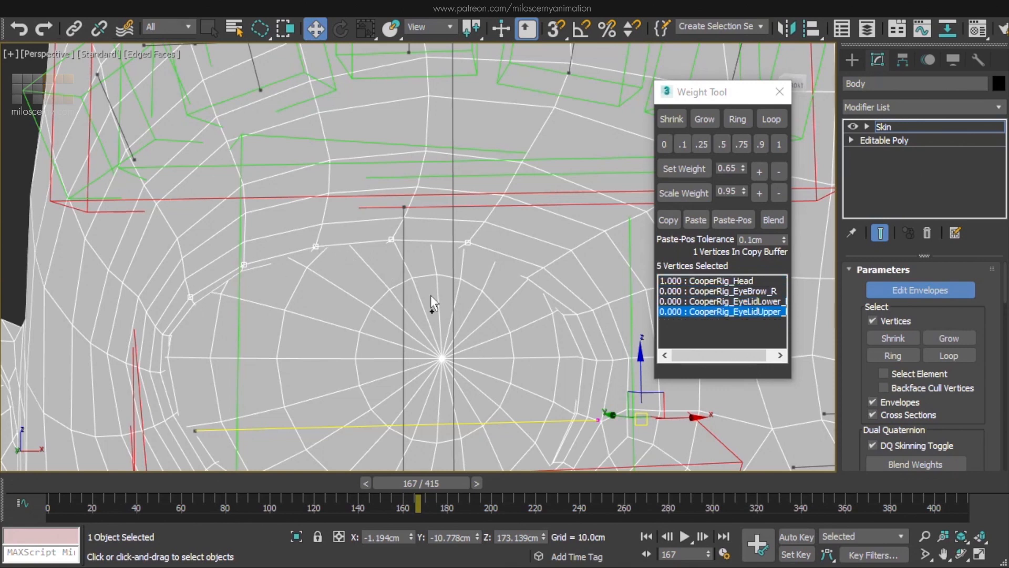
middle_drag(592, 391, 557, 331)
click(705, 121)
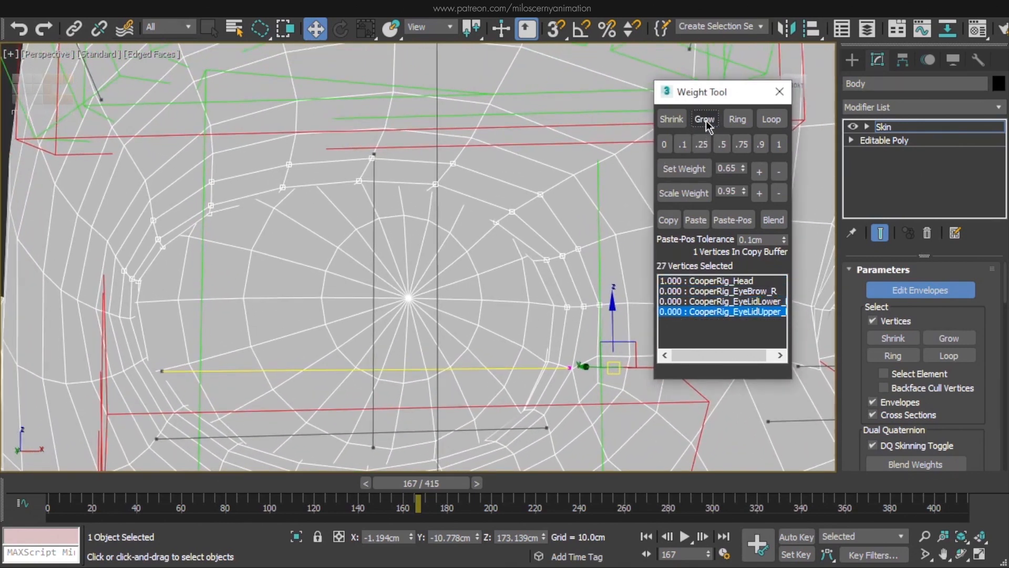
Raise the selected eyelid vertices' weight for the right upper eyelid bone to 0.75.
click(760, 173)
click(760, 174)
click(761, 174)
click(760, 174)
click(761, 174)
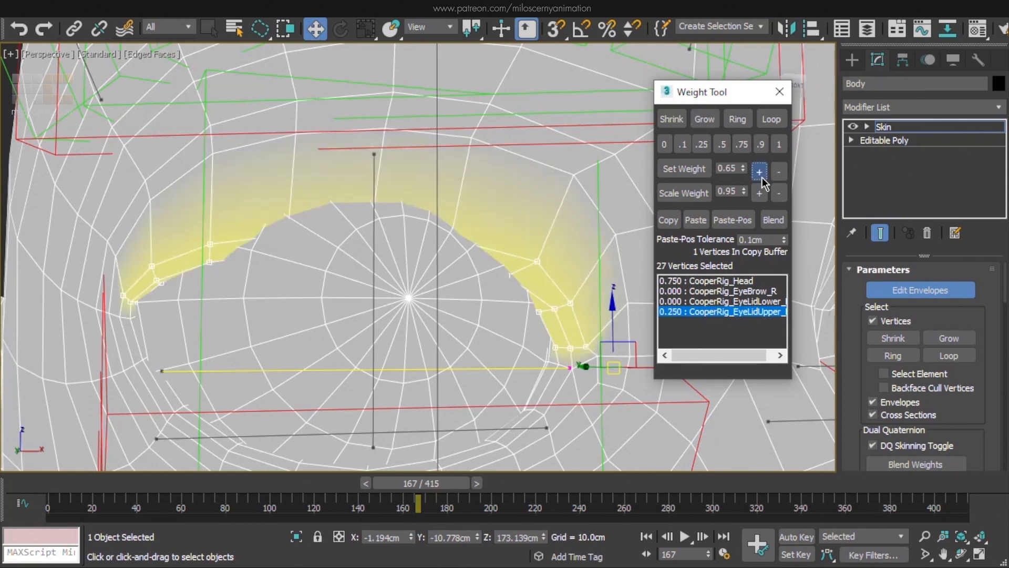
click(760, 173)
click(760, 173)
click(760, 173)
click(760, 174)
click(760, 174)
click(761, 174)
click(760, 174)
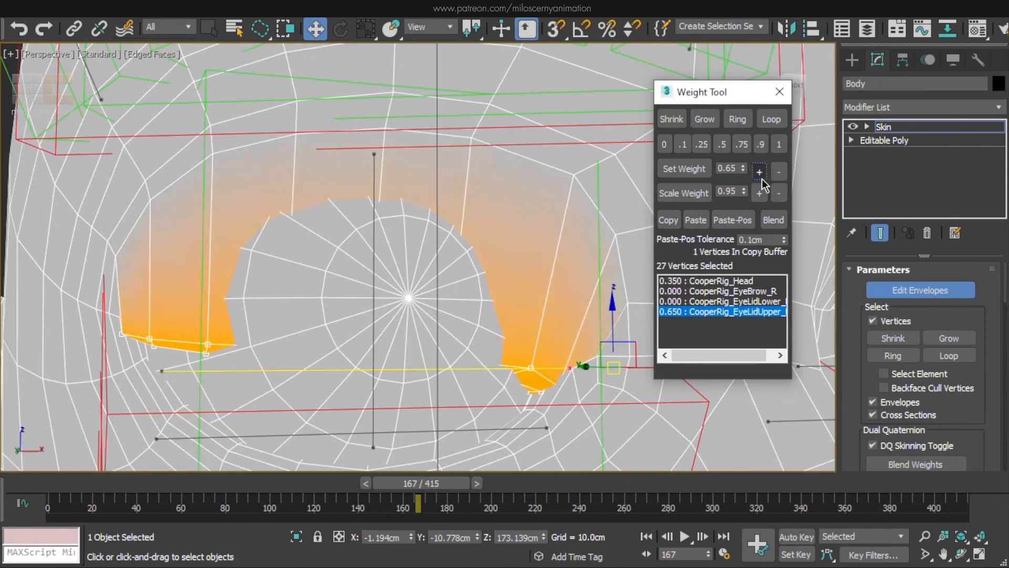
click(760, 173)
click(760, 173)
click(760, 173)
Leave skin editing, turn on Auto Key and move the right upper eyelid bone along Y to about -9.57 cm at frame 167.
mouse_move(387, 300)
alt+middle_down()
mouse_move(390, 286)
mouse_move(416, 292)
alt+middle_up()
click(939, 129)
alt+middle_drag(482, 277, 542, 266)
click(415, 255)
click(797, 536)
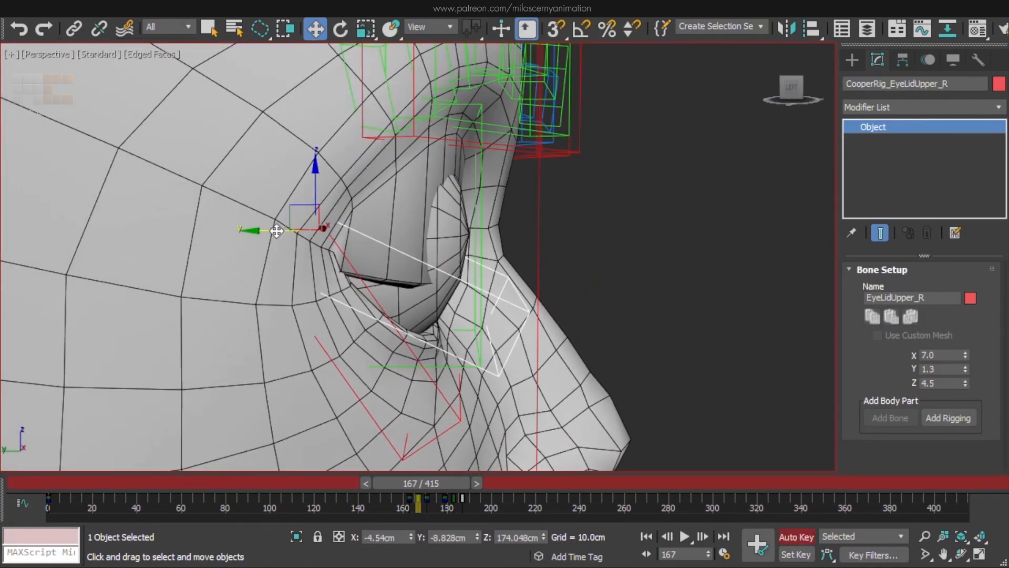
drag(277, 231, 312, 238)
Examine the right eyelid's closing motion up close around frames 164 to 167.
mouse_move(437, 484)
mouse_down()
mouse_move(425, 484)
mouse_move(436, 483)
mouse_up()
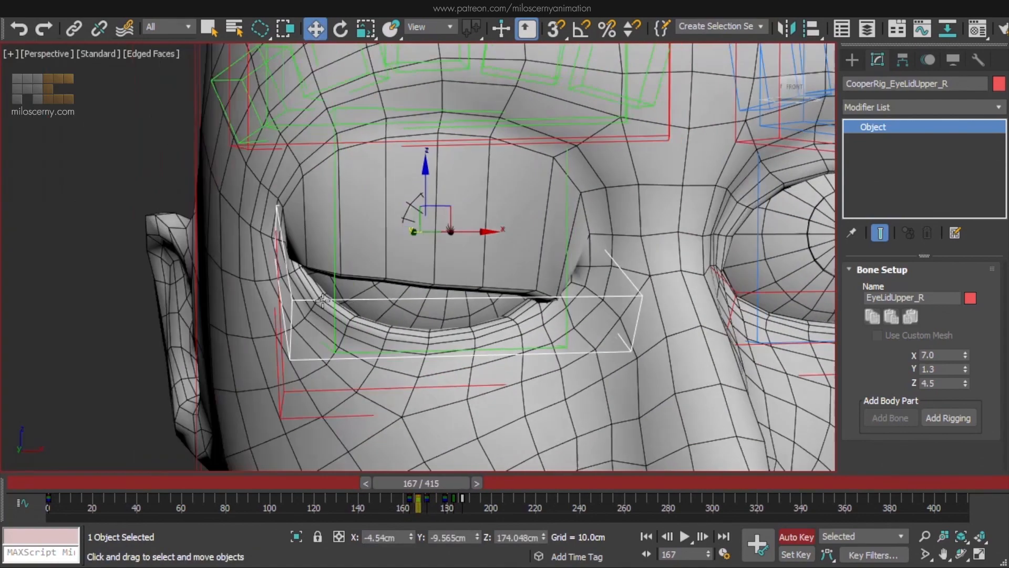
scroll(379, 290, up, 4)
alt+middle_drag(635, 310, 507, 437)
drag(452, 484, 445, 482)
mouse_move(689, 239)
alt+middle_down()
mouse_move(663, 237)
mouse_move(679, 244)
alt+middle_up()
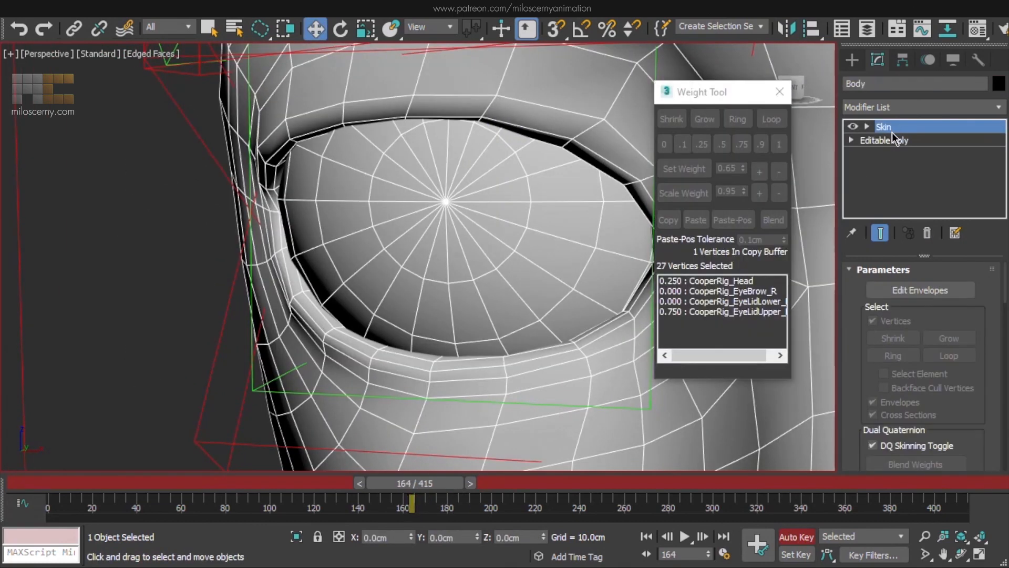
Resume envelope editing and blend the weights of the three vertices at the right eyelid's inner corner, posed at frame 166.
scroll(570, 227, up, 3)
key(1)
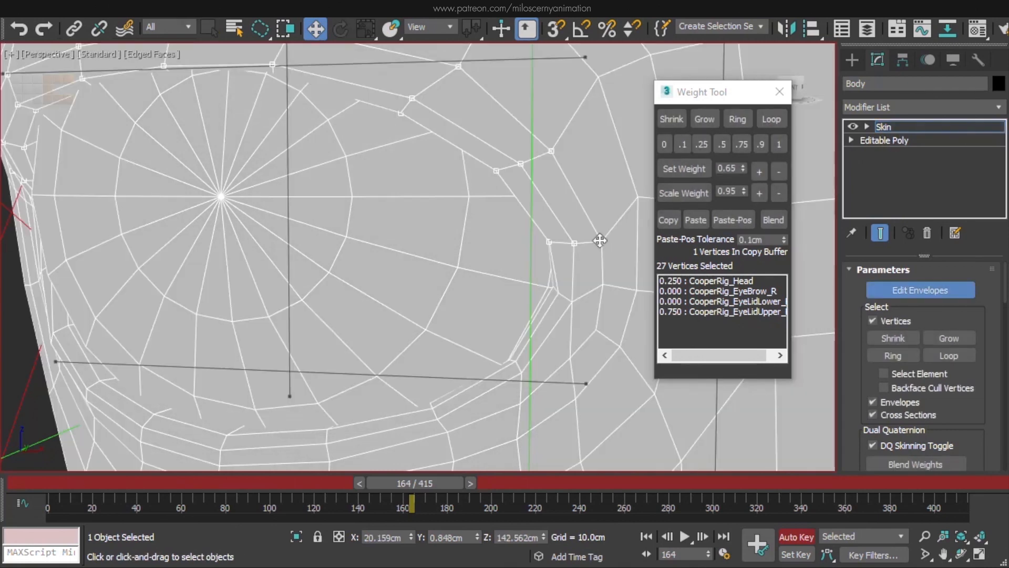
click(602, 242)
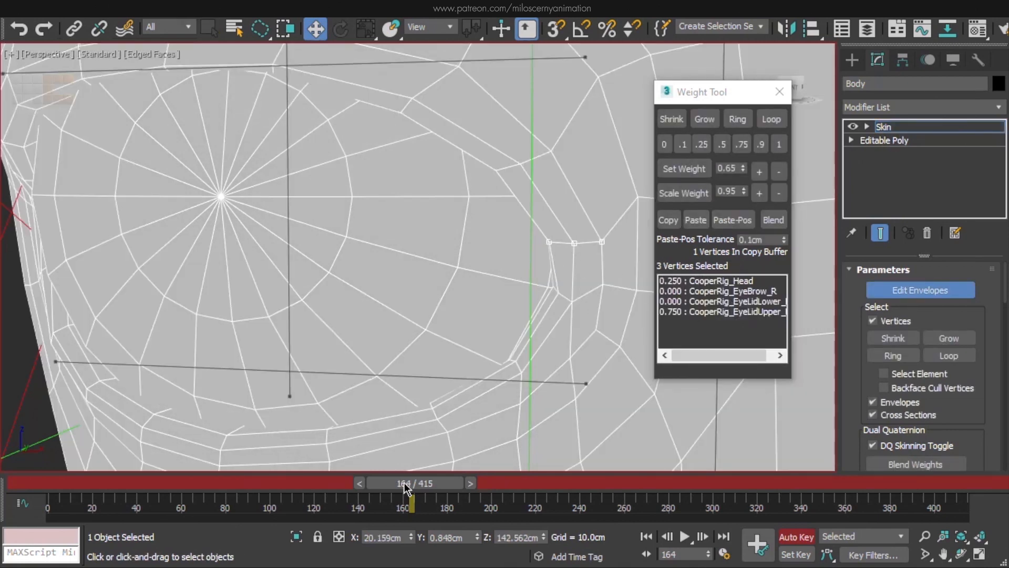
drag(404, 483, 456, 488)
click(751, 282)
click(769, 220)
click(769, 219)
Select the three upper-lid edge vertices beside the inner corner of the right eye and raise their Head bone weight.
alt+middle_drag(460, 352, 389, 294)
mouse_move(389, 294)
middle_down()
mouse_move(360, 263)
mouse_move(418, 325)
middle_up()
click(418, 260)
ctrl+click(388, 272)
key(F3)
key(F3)
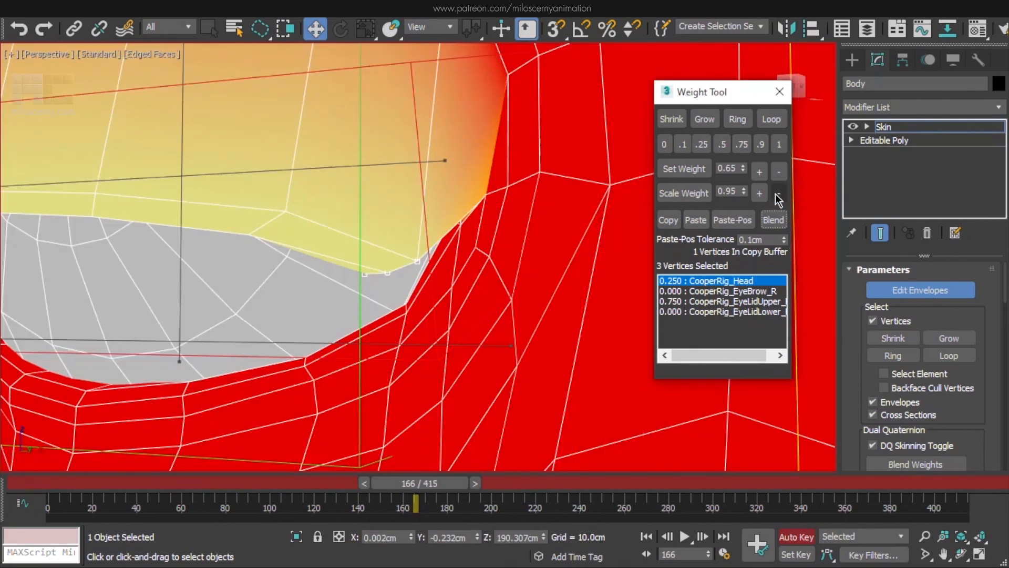
double_click(775, 195)
click(760, 194)
double_click(760, 194)
double_click(760, 194)
double_click(760, 194)
click(760, 194)
Reduce the Head weight of the neighbouring three upper-lid edge vertices, closer to the lid's middle, to 0.193.
mouse_move(420, 311)
alt+middle_down()
mouse_move(466, 322)
mouse_move(446, 308)
mouse_move(532, 307)
alt+middle_up()
key(F3)
ctrl+drag(490, 315, 514, 330)
key(F3)
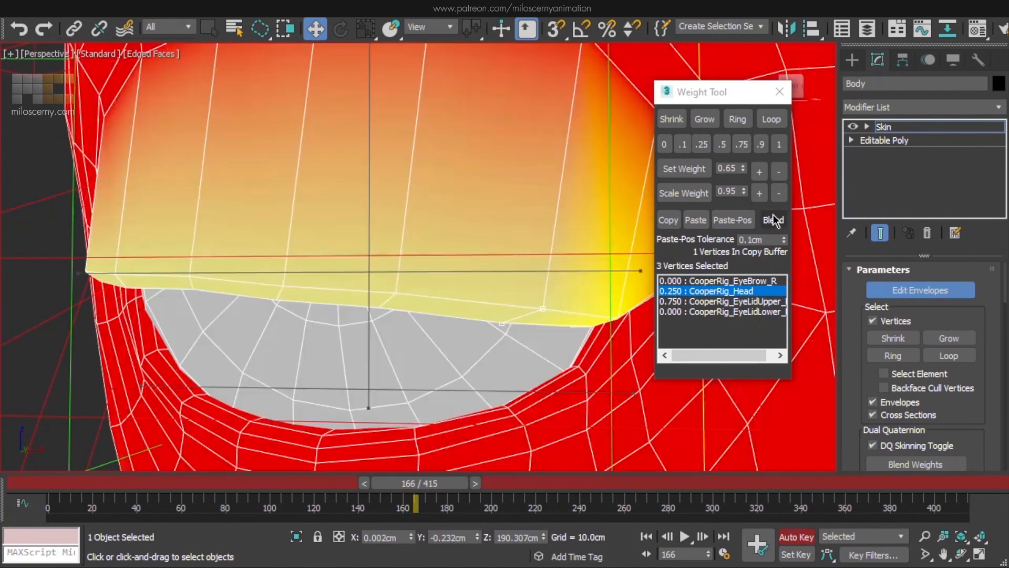
click(759, 194)
double_click(779, 194)
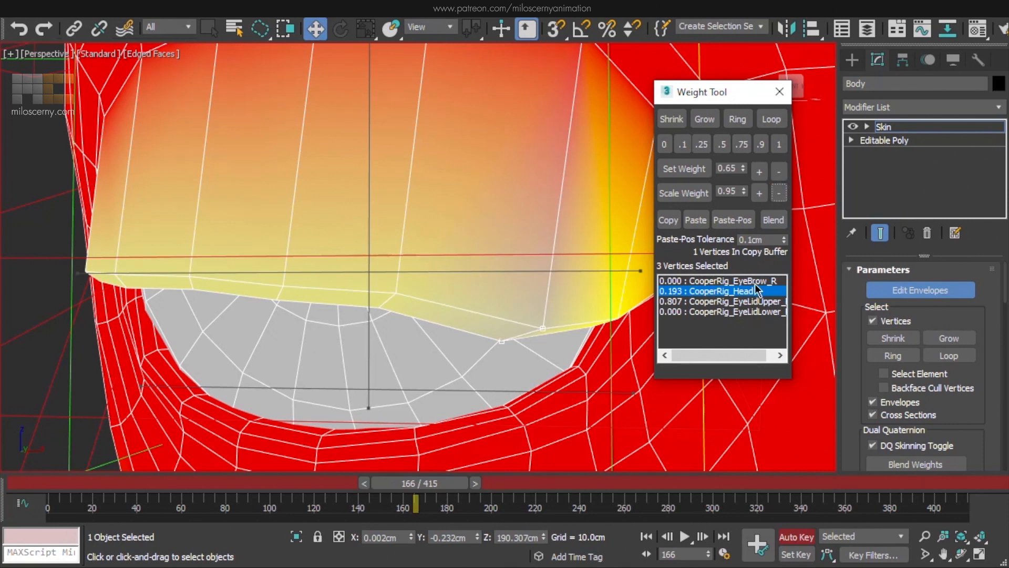
Select the three edge vertices at the middle of the right upper eyelid and scale up their upper eyelid bone weight.
click(758, 303)
drag(396, 294, 432, 298)
key(F3)
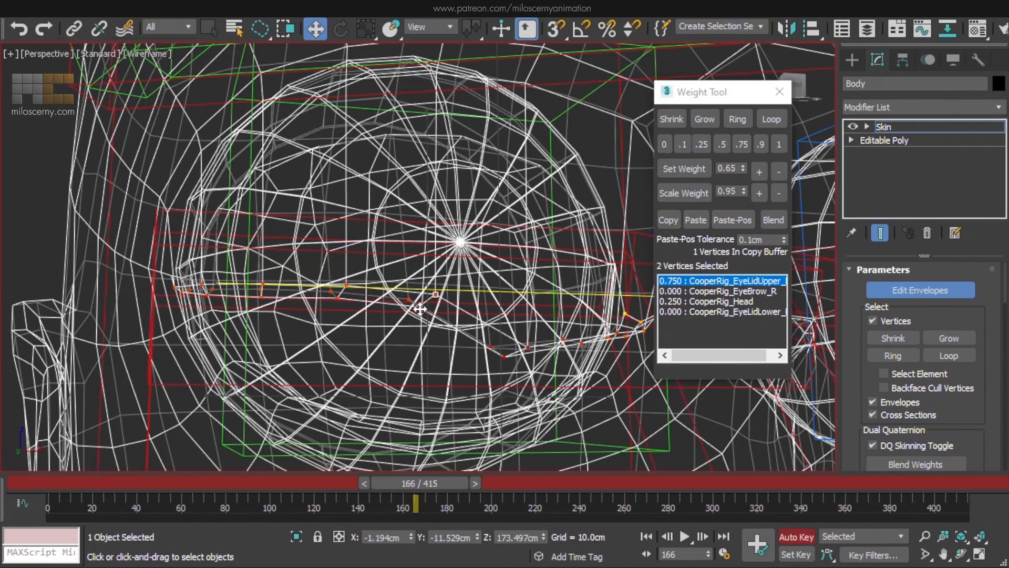
ctrl+click(409, 299)
key(F3)
click(760, 194)
click(760, 194)
click(759, 194)
click(759, 194)
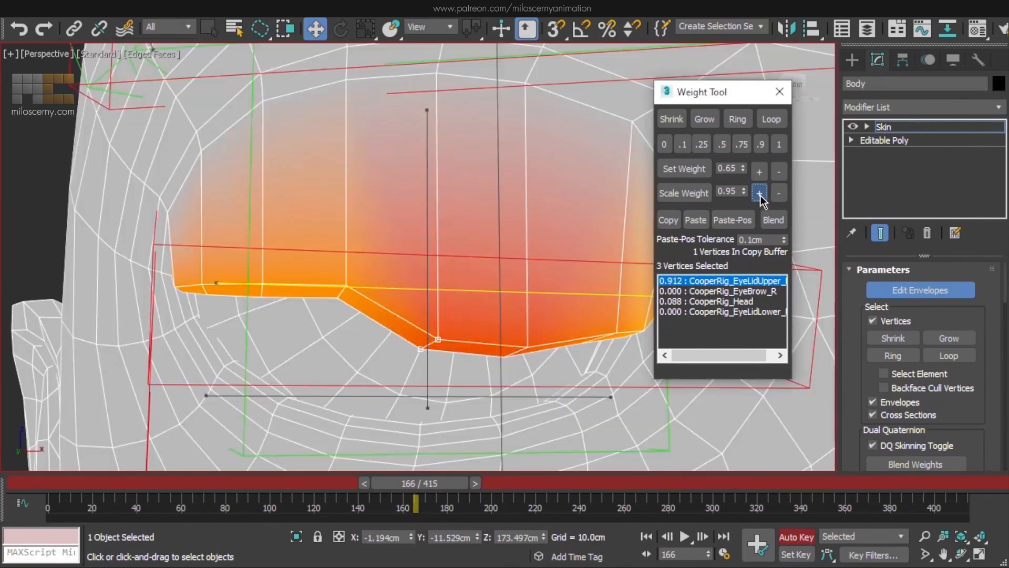
click(759, 194)
Raise the upper eyelid bone's weight to 0.957 on the three edge vertices just outward of the lid's middle.
click(346, 285)
ctrl+click(338, 299)
key(F3)
ctrl+click(334, 292)
key(F3)
click(759, 193)
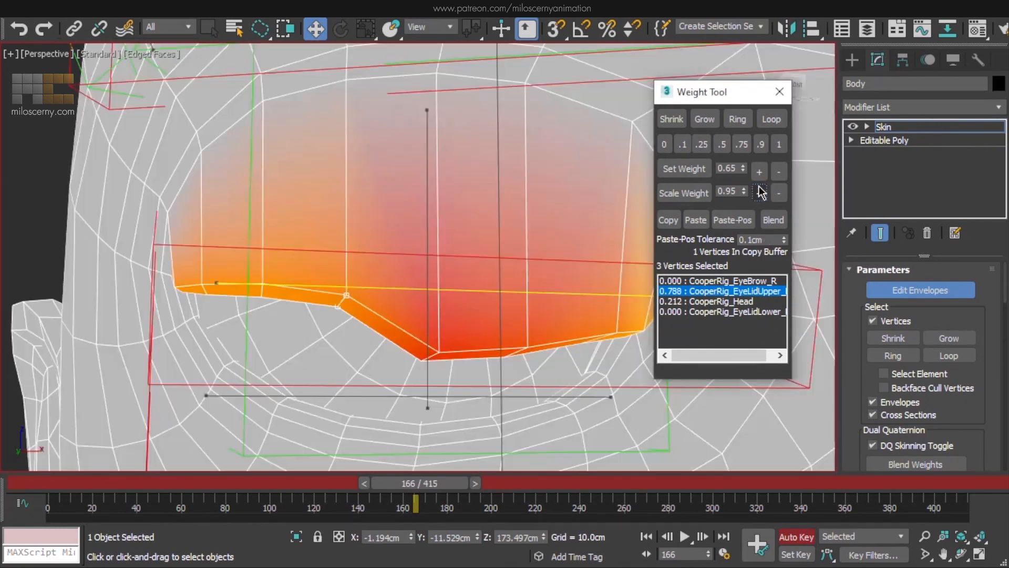
triple_click(759, 193)
middle_drag(296, 268, 388, 259)
click(759, 194)
Raise the upper eyelid bone's weight to 0.868 on the following group of three edge vertices toward the outer corner.
key(F3)
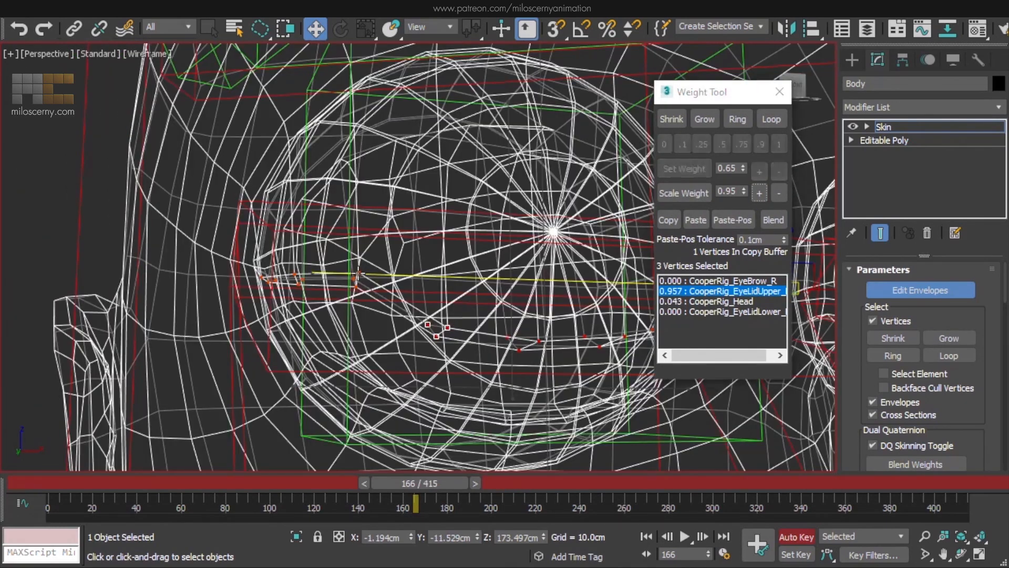
click(359, 273)
ctrl+click(356, 286)
ctrl+click(354, 281)
key(F3)
click(756, 188)
double_click(757, 190)
alt+middle_drag(258, 285, 338, 248)
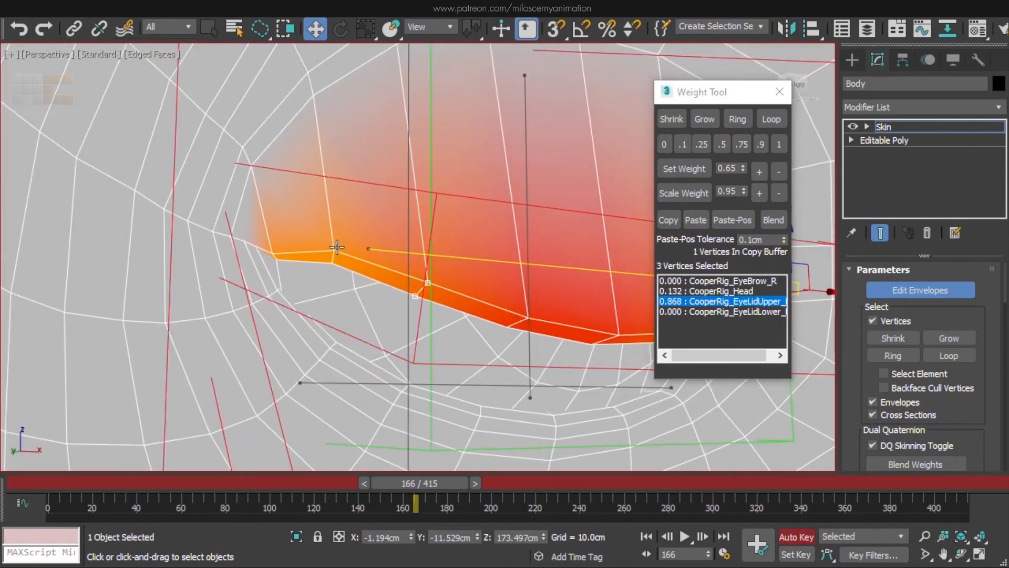
Lower the upper eyelid bone's weight to 0.677 on the three edge vertices near the outer corner.
click(334, 251)
key(F3)
ctrl+click(331, 259)
ctrl+click(332, 263)
key(F3)
click(781, 193)
double_click(781, 196)
Select the three outermost corner vertices of the right upper eyelid and scale down their upper eyelid bone weight.
key(F3)
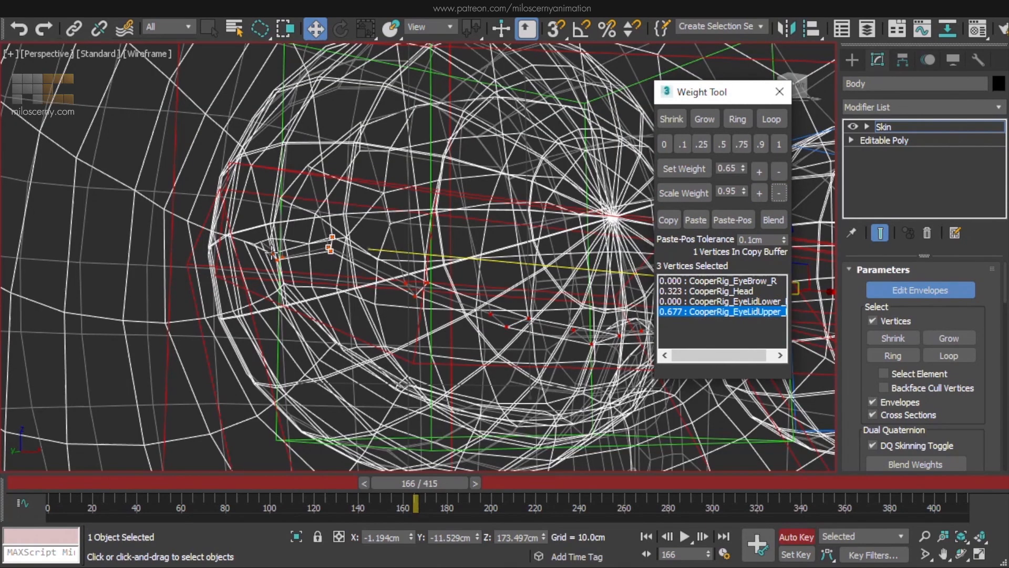
ctrl+click(283, 256)
key(F3)
triple_click(777, 197)
triple_click(777, 198)
triple_click(777, 199)
double_click(777, 200)
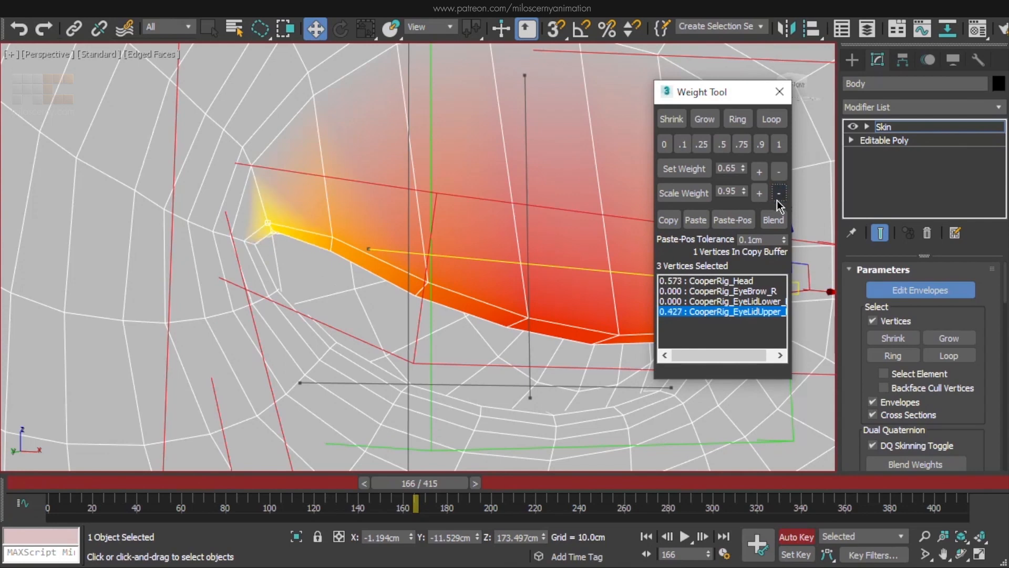
triple_click(765, 198)
double_click(765, 198)
Reselect the three edge vertices near the outer corner and raise their upper eyelid bone weight to 0.784.
scroll(465, 239, down, 2)
alt+middle_drag(464, 239, 273, 279)
scroll(268, 274, up, 2)
key(F3)
drag(247, 261, 265, 286)
ctrl+click(257, 276)
key(F3)
click(759, 192)
double_click(759, 192)
At frame 167, select the vertices along the crease above the right upper eyelid and grow the selection to surrounding vertices.
scroll(569, 241, down, 2)
alt+middle_drag(570, 241, 508, 252)
drag(430, 480, 440, 497)
key(w)
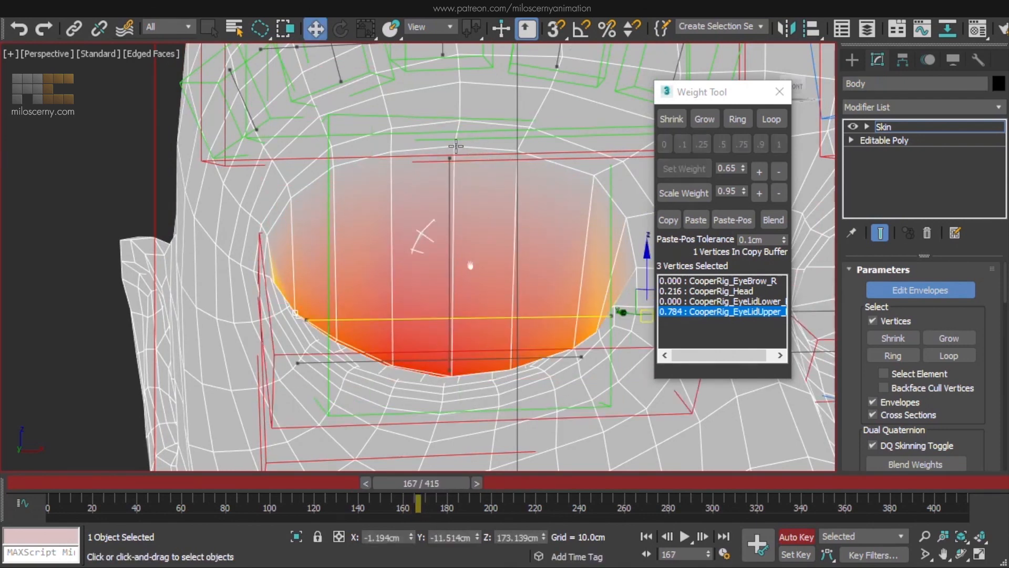
click(456, 147)
ctrl+click(292, 200)
middle_drag(476, 194, 406, 214)
scroll(437, 174, up, 3)
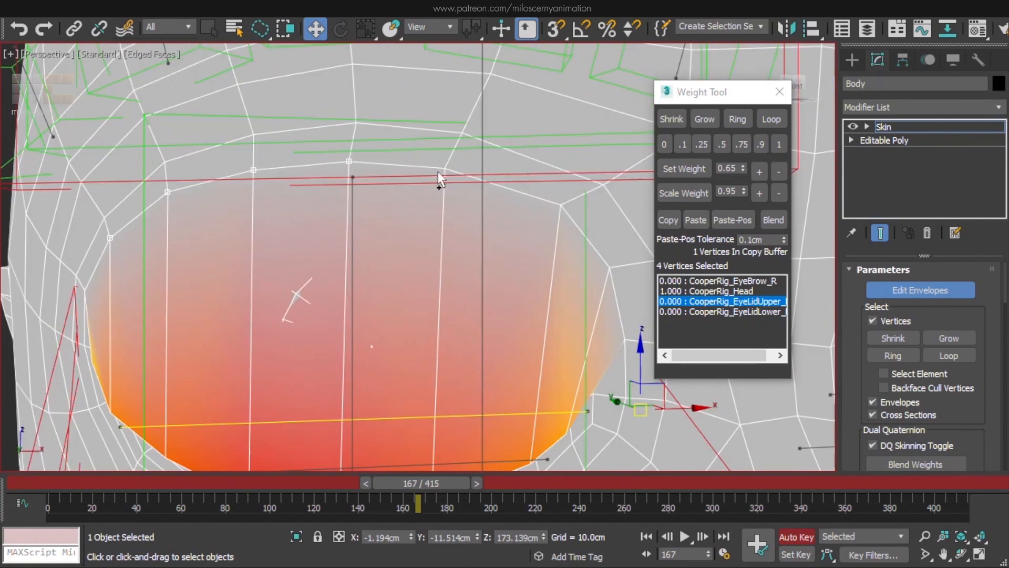
ctrl+click(612, 268)
click(704, 120)
scroll(399, 210, down, 5)
middle_drag(397, 281, 390, 207)
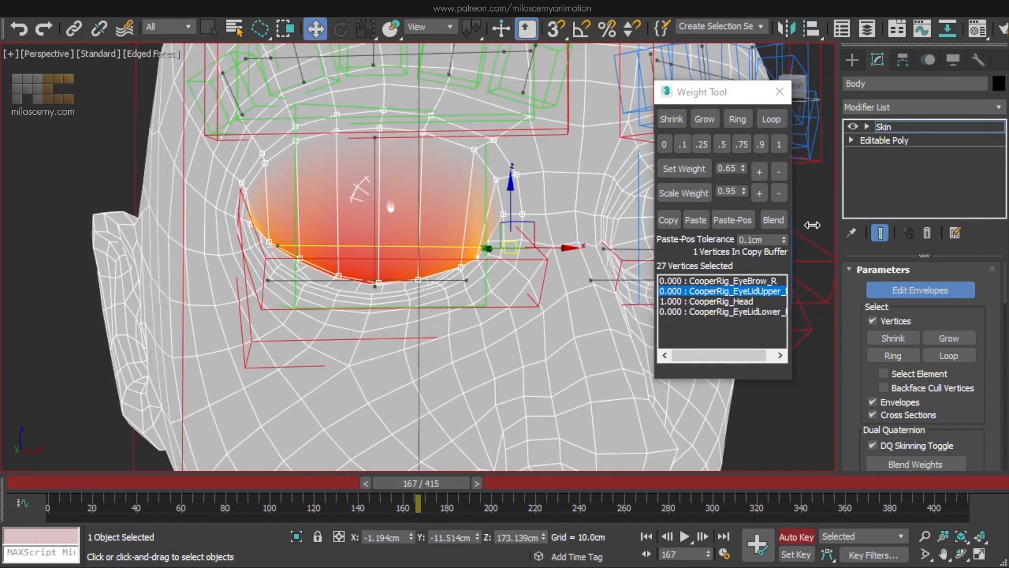
Blend the weights of the selected crease vertices several times, showing the Head bone's influence for the final pass.
click(778, 220)
click(778, 220)
click(778, 220)
click(779, 220)
alt+middle_drag(462, 234, 589, 278)
click(731, 301)
click(778, 220)
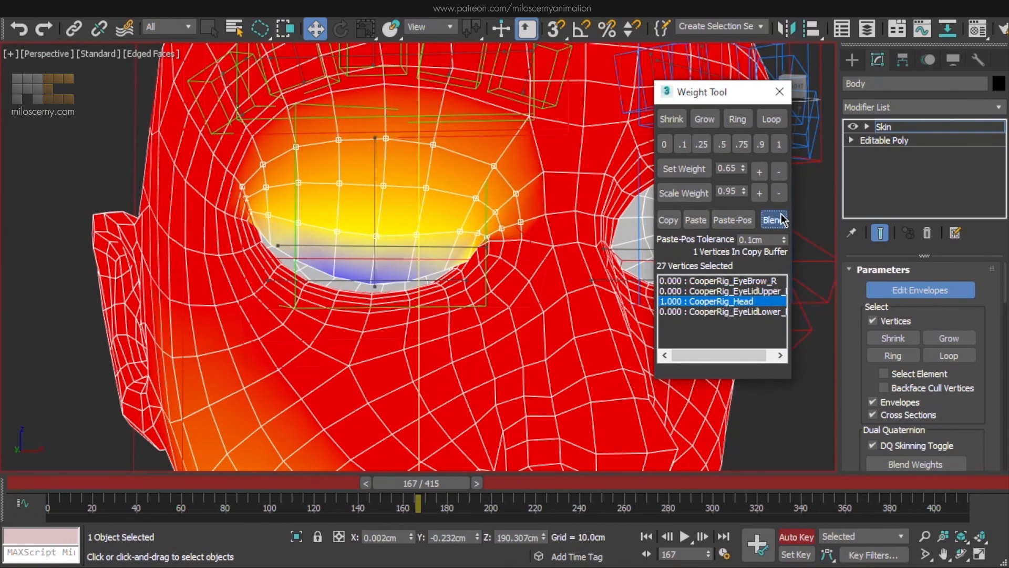
Examine the blended right upper eyelid from several angles while scrubbing between frames 165 and 167.
mouse_move(476, 475)
mouse_down()
mouse_move(450, 483)
mouse_move(465, 485)
mouse_up()
key(w)
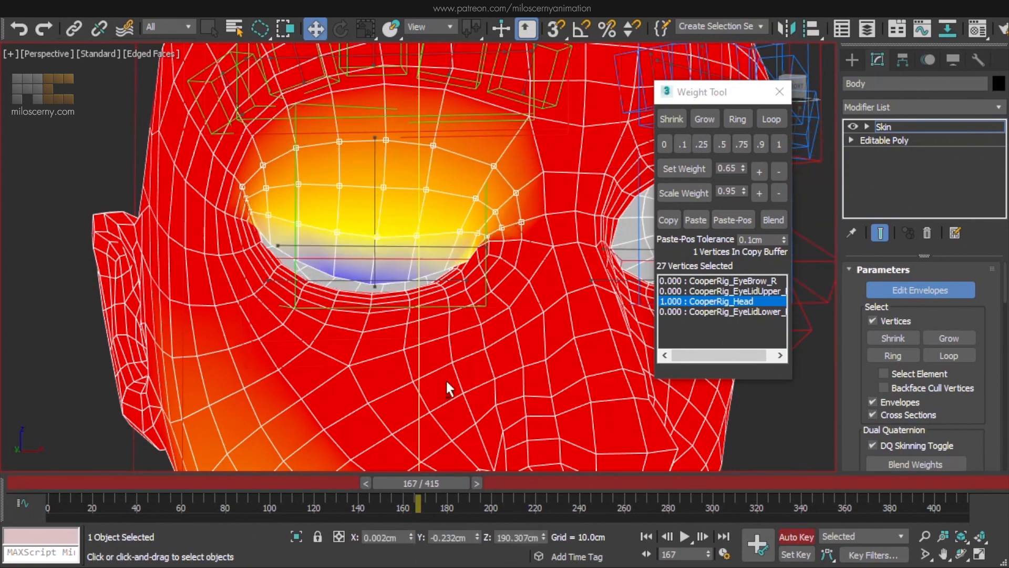
alt+middle_drag(446, 380, 306, 343)
alt+middle_drag(306, 343, 329, 344)
drag(440, 479, 436, 481)
alt+middle_drag(482, 247, 446, 274)
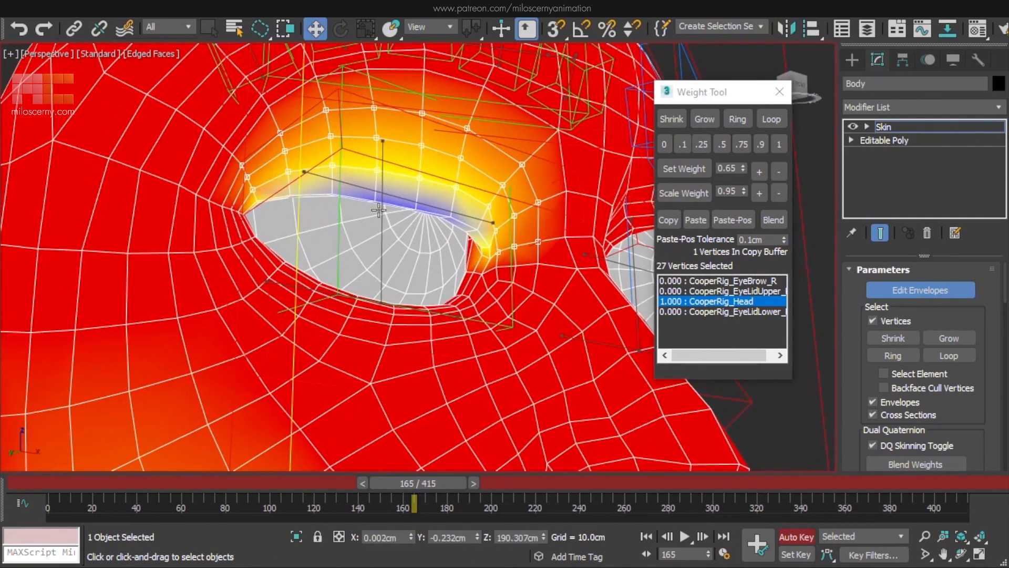
scroll(447, 213, up, 4)
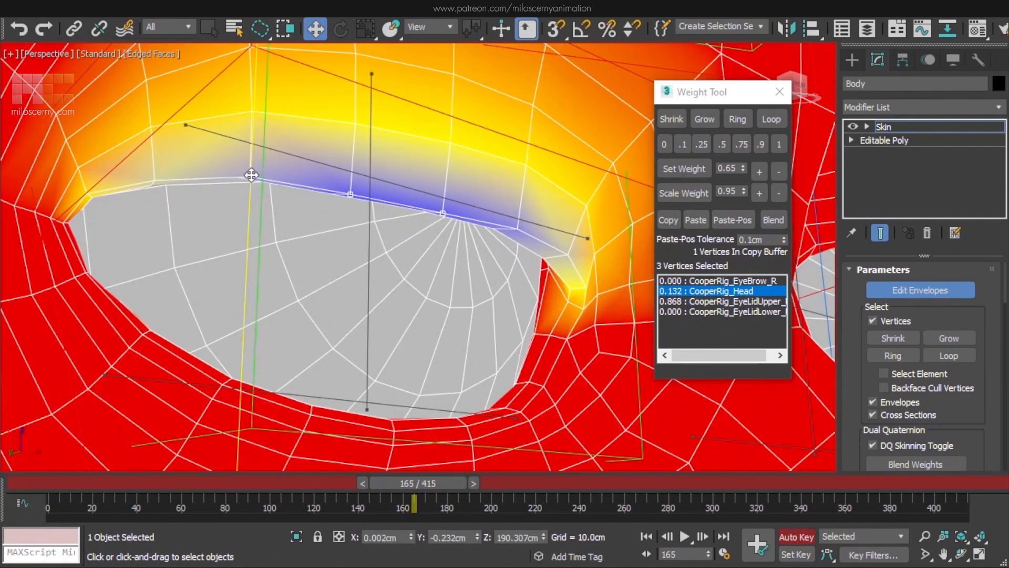
Blend the CooperRig_Head skin weights of the vertices along the right upper eyelid edge, then even out the vertices toward both eye corners.
ctrl+click(515, 227)
click(774, 219)
click(574, 230)
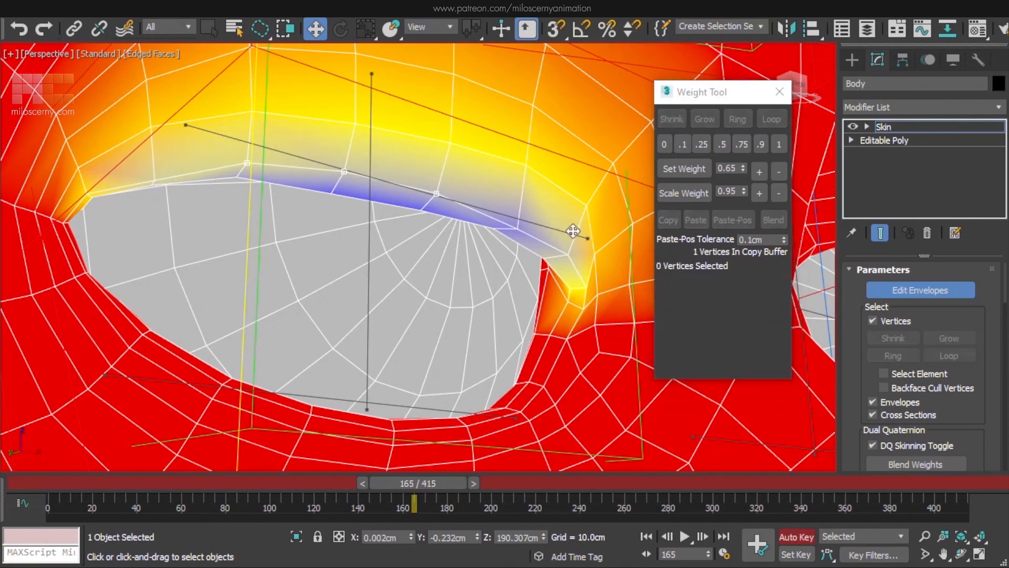
click(511, 210)
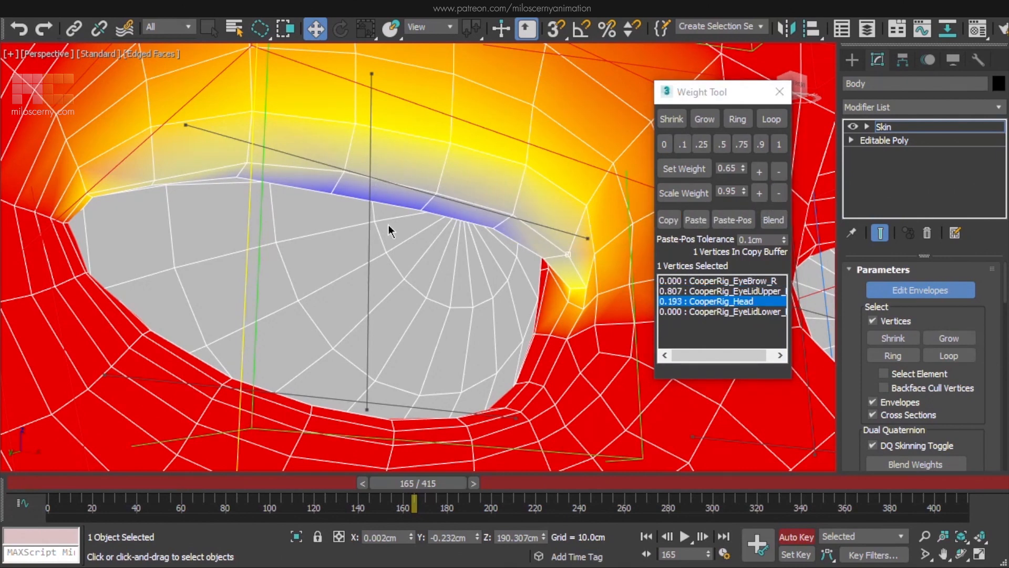
click(781, 219)
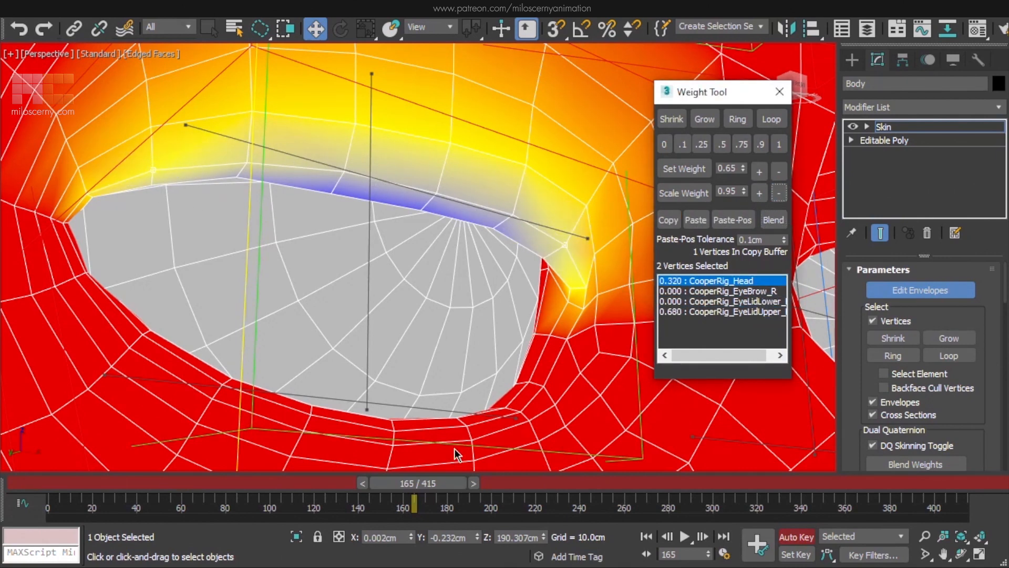
At frame 167, blend the Head weights of two vertices on the upper eyelid edge.
drag(413, 483, 418, 484)
alt+middle_drag(420, 379, 356, 322)
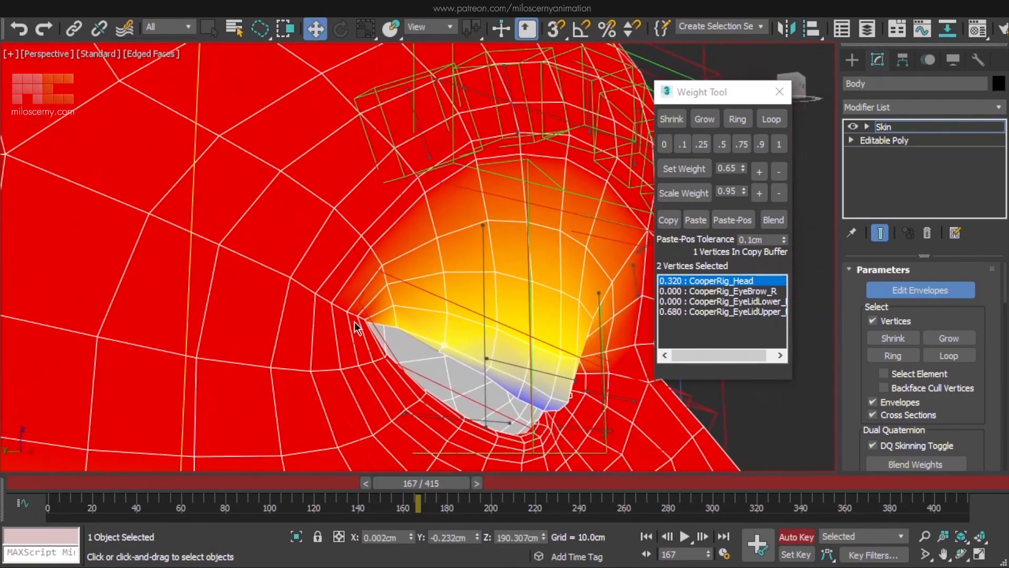
scroll(532, 392, up, 3)
click(511, 402)
click(779, 220)
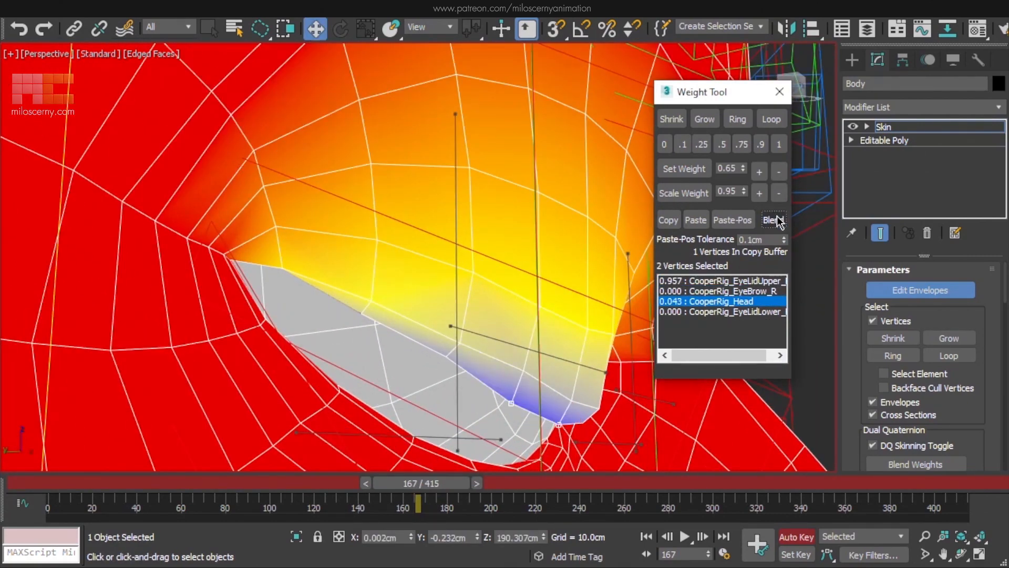
Adjust the Head weight of individual vertices along the upper eyelid edge and smooth the row above it.
alt+middle_drag(576, 398, 357, 395)
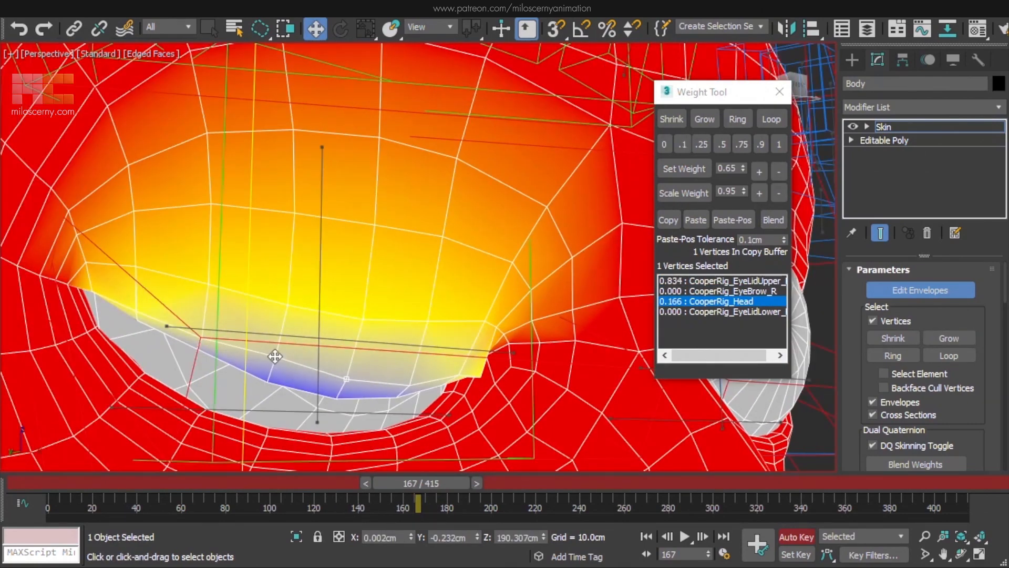
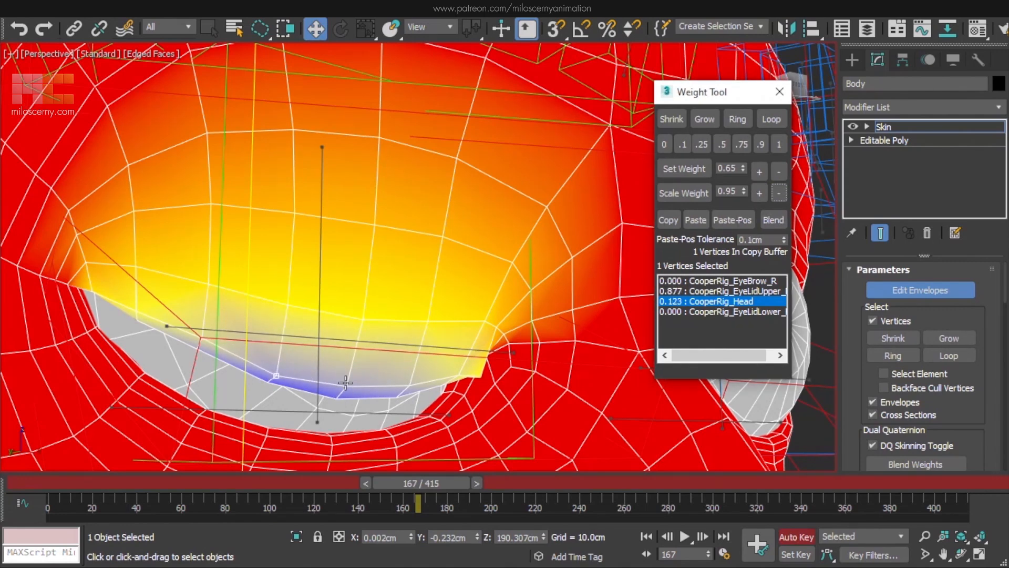
click(410, 382)
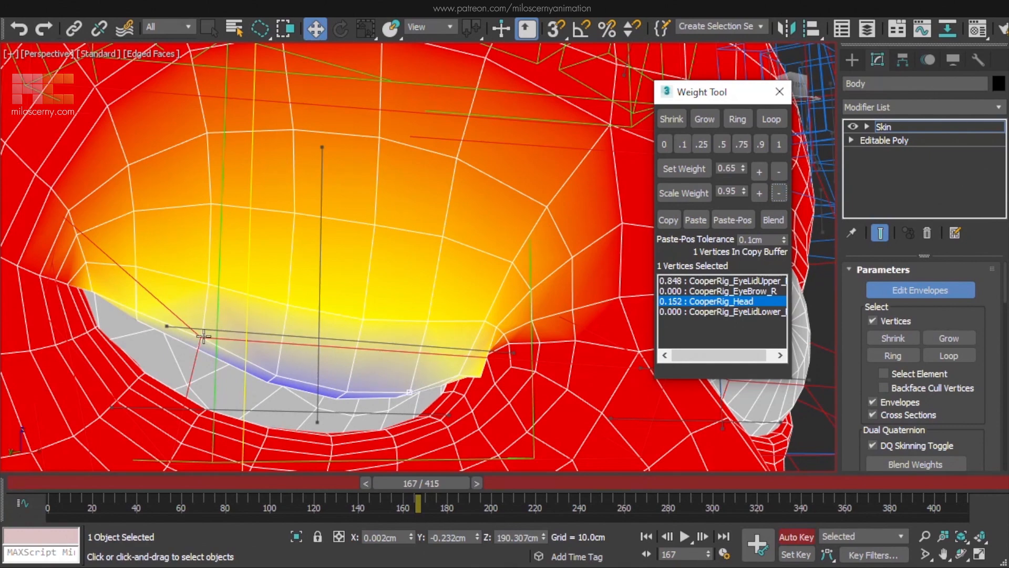
click(763, 192)
middle_drag(309, 284, 362, 286)
click(269, 286)
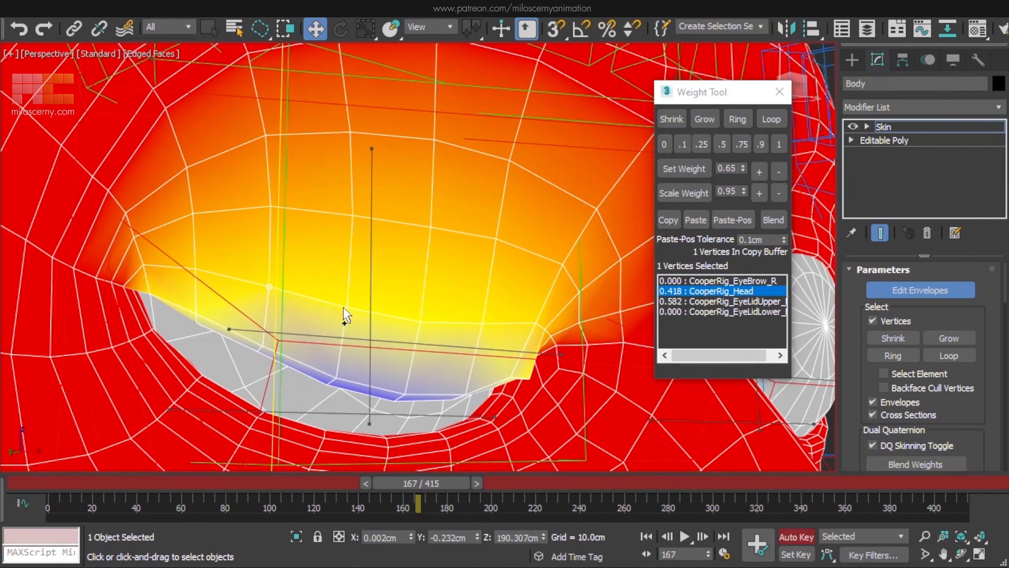
Blend the Head weight of the upper eyelid edge vertex at the inner eye corner, checking it at frame 166.
middle_drag(545, 320, 337, 310)
scroll(339, 316, up, 4)
click(327, 262)
click(777, 222)
drag(438, 476, 434, 479)
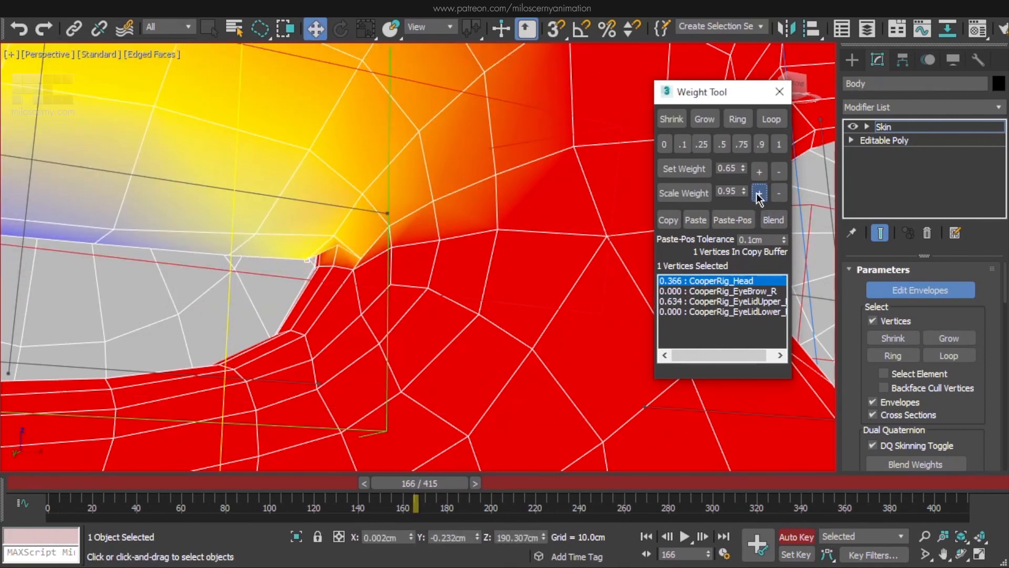
Blend the neighbouring inner-corner vertices at frame 167 and scale down their Head weight.
click(337, 246)
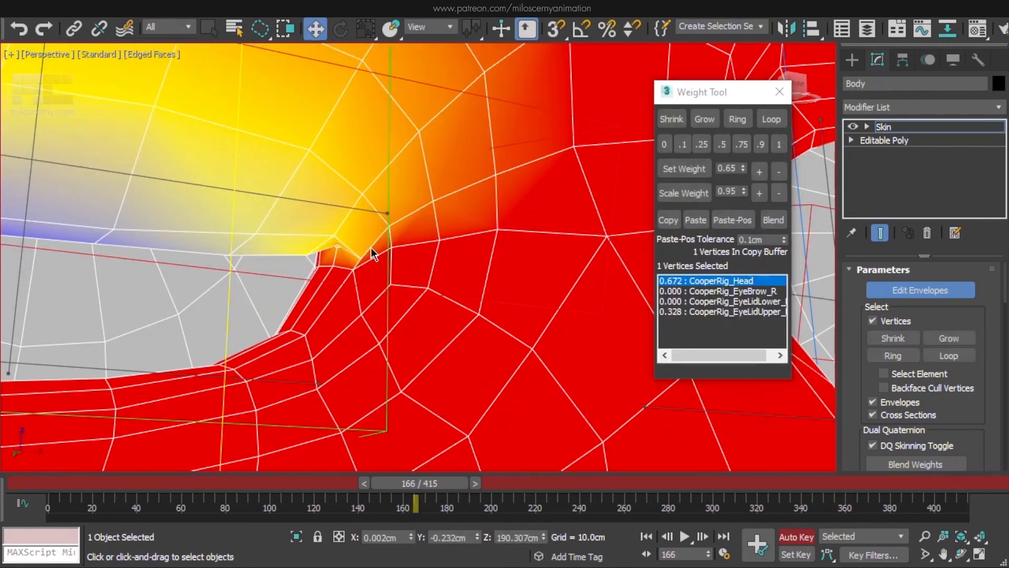
middle_drag(441, 292, 517, 324)
scroll(411, 307, up, 2)
mouse_move(438, 481)
mouse_down()
mouse_move(428, 482)
mouse_move(457, 488)
mouse_up()
key(w)
click(774, 220)
click(778, 197)
click(778, 198)
click(778, 198)
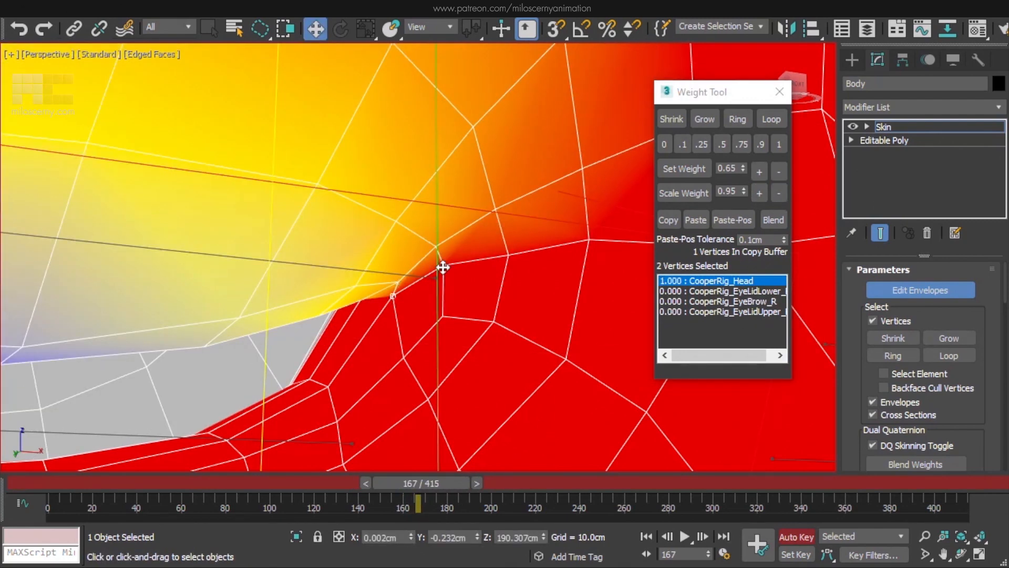
Select the three vertices just below the inner eye corner and give them an EyeLidUpper weight of 0.064.
drag(395, 483, 393, 478)
ctrl+click(365, 292)
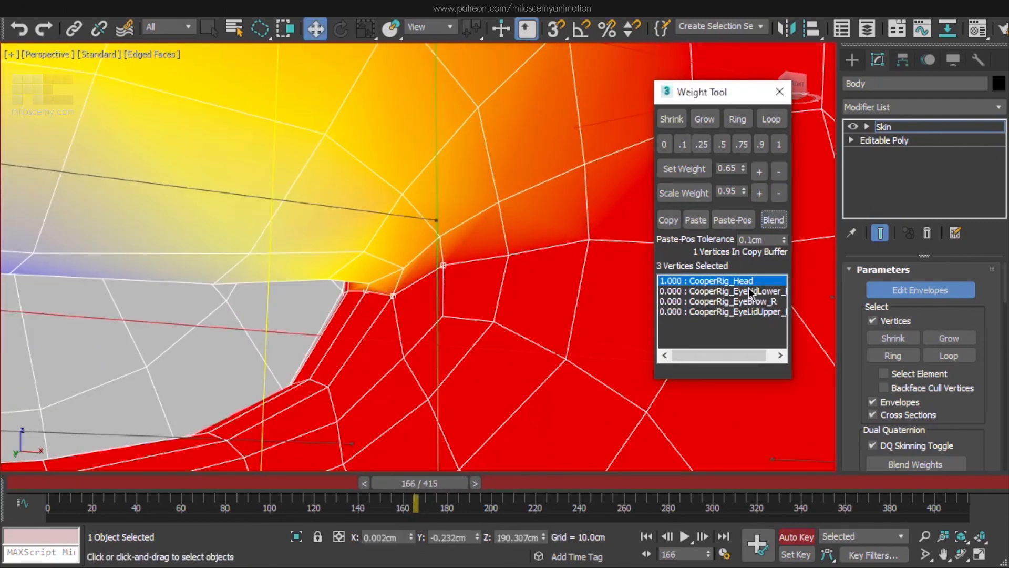
click(751, 291)
click(761, 311)
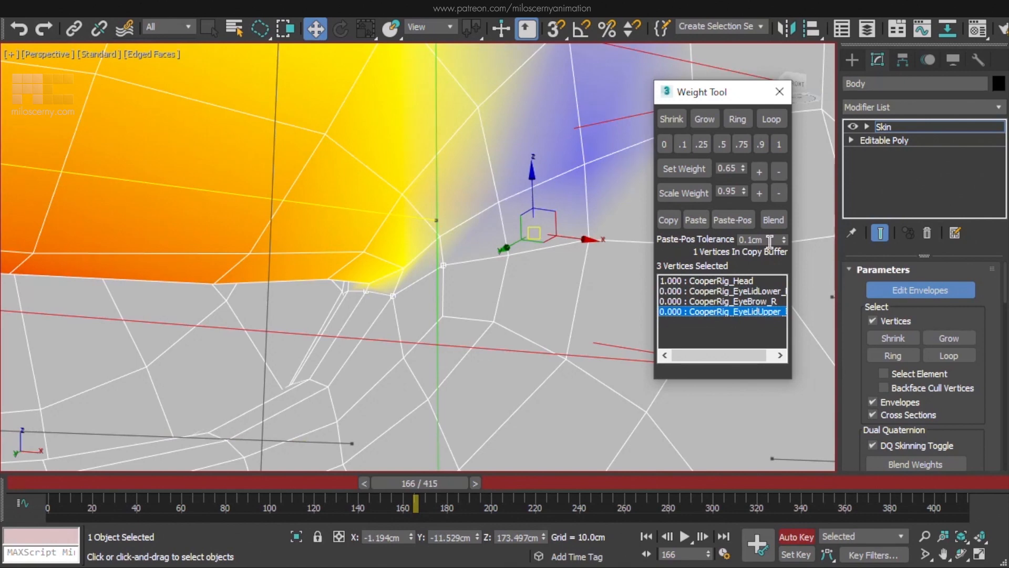
click(780, 198)
click(780, 198)
Scrub between frames 162 and 164 to examine how the upper eyelid deforms at the inner corner.
drag(472, 484, 424, 489)
scroll(521, 372, down, 3)
middle_drag(247, 221, 497, 348)
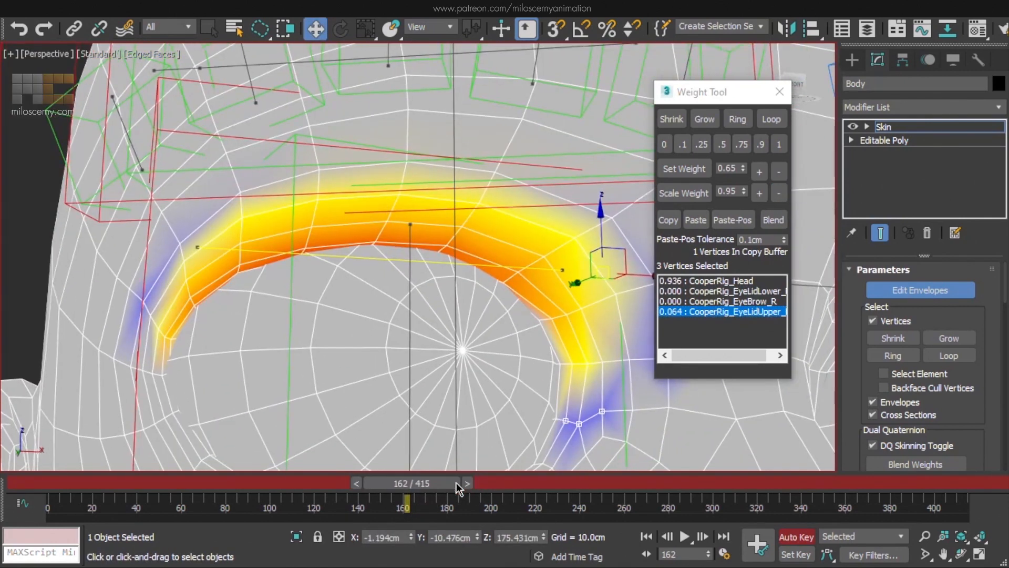
key(F3)
mouse_move(456, 483)
mouse_down()
mouse_move(434, 485)
mouse_move(446, 488)
mouse_up()
key(F3)
Select the two inner rim vertices beside the eyeball at frame 164 and blend their upper eyelid and Head weights.
key(w)
scroll(564, 348, up, 4)
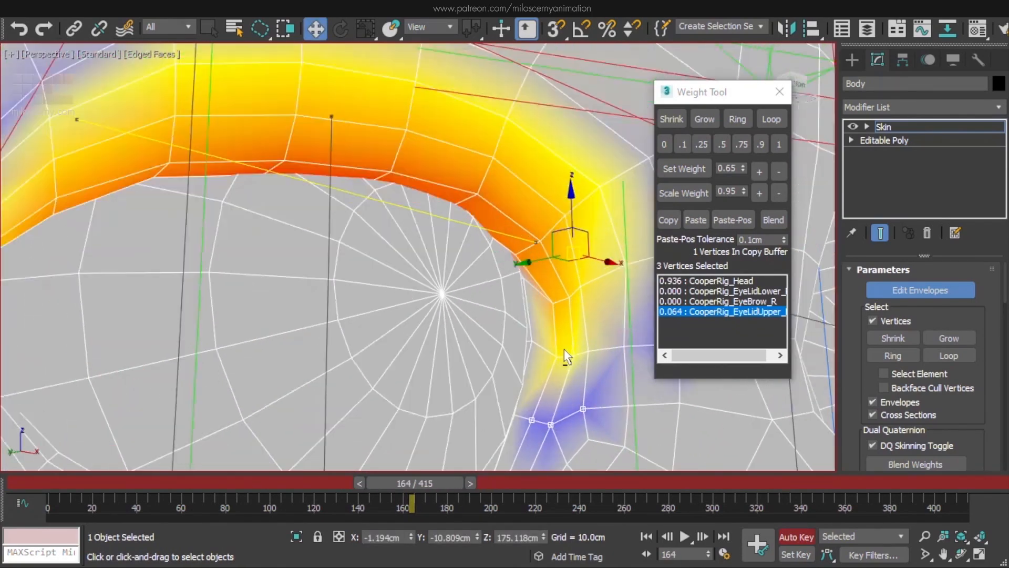
scroll(563, 348, up, 2)
ctrl+click(507, 245)
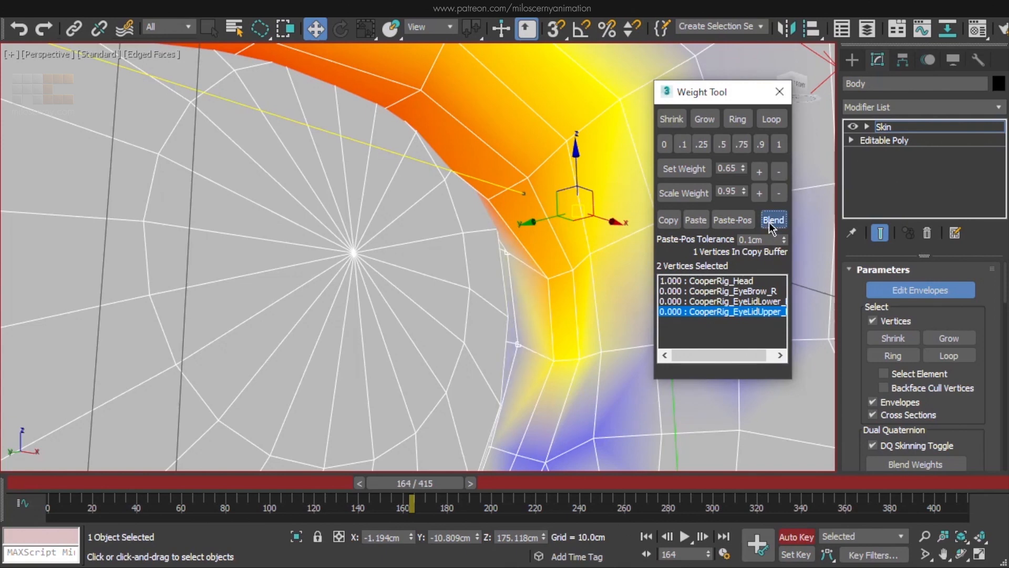
click(768, 221)
click(760, 281)
click(780, 223)
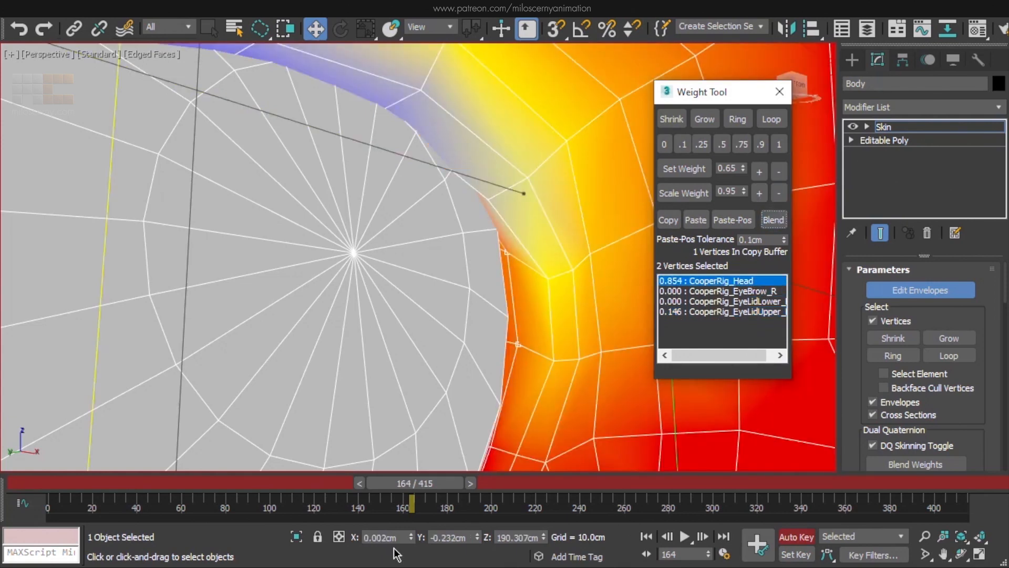
At frame 165, scale up the EyeLidUpper weight of the inner-corner rim vertex to 0.320.
drag(432, 490, 442, 487)
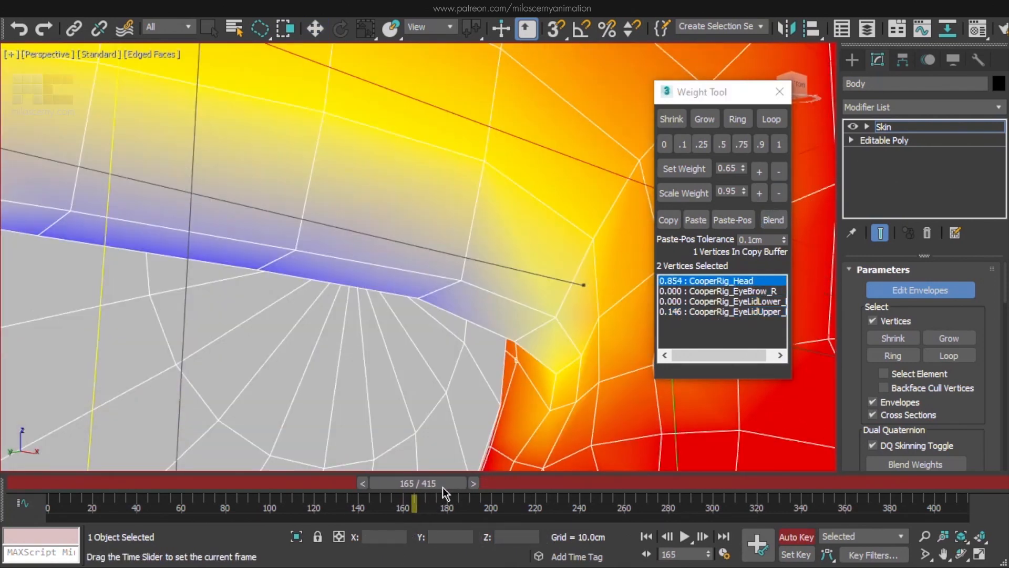
key(w)
click(518, 362)
click(723, 311)
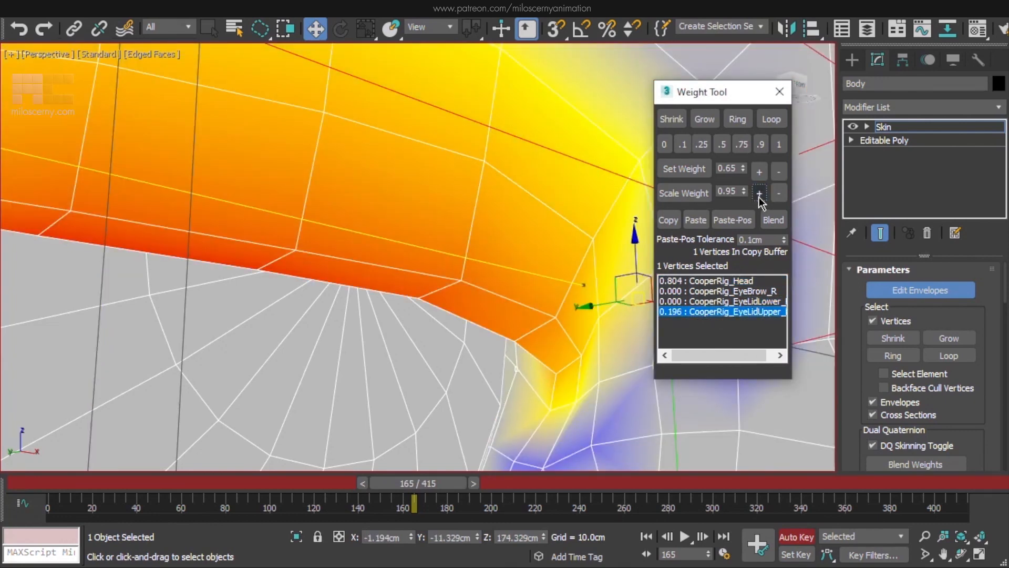
drag(437, 488, 434, 488)
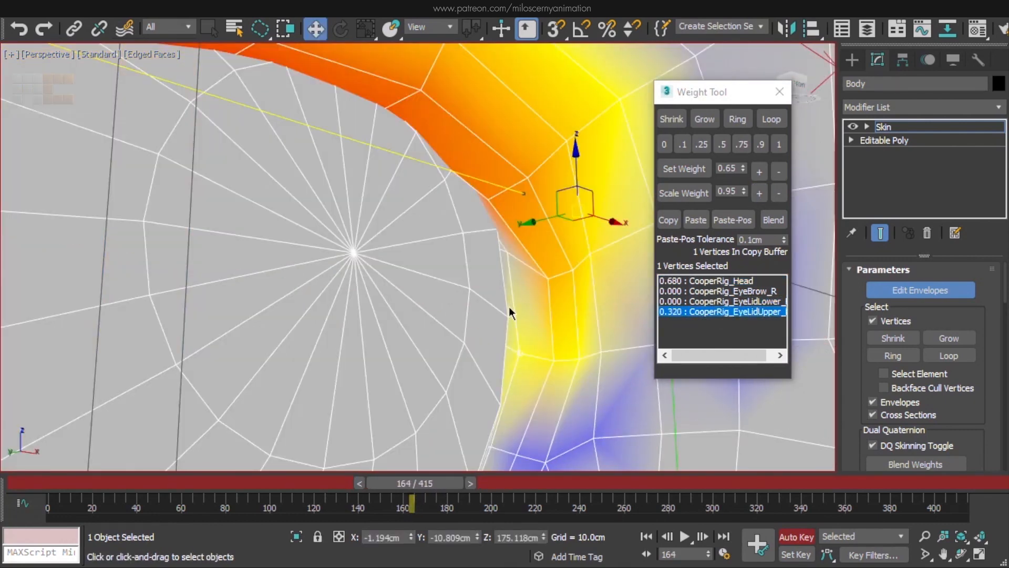
Blend the rim vertex above it and scale its EyeLidUpper weight up to 0.346.
click(509, 254)
click(768, 225)
click(760, 199)
scroll(379, 284, down, 4)
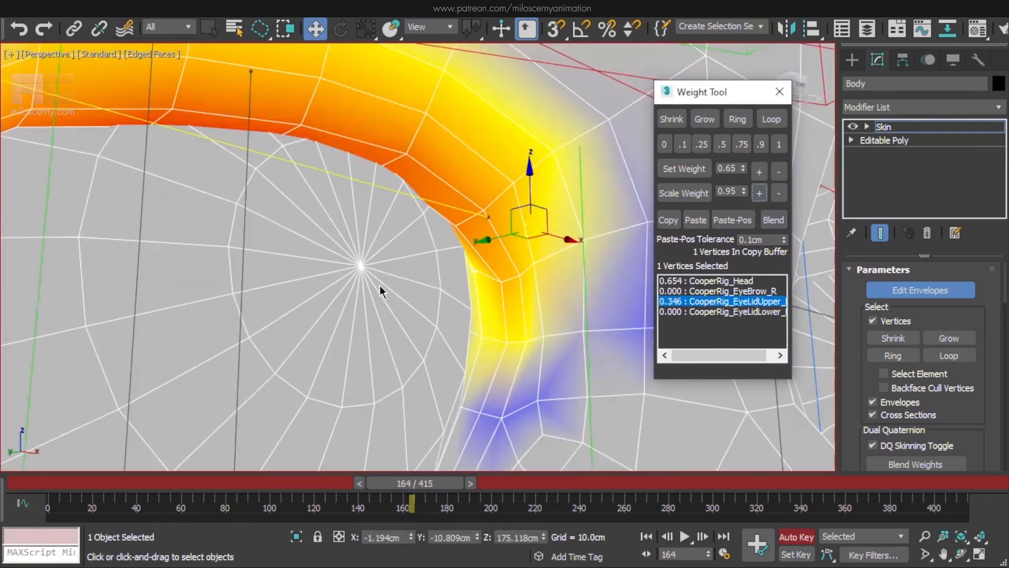
Go to frame 175 and select the vertex loops along the lower eyelid edge, growing the selection across the rim.
alt+middle_drag(432, 420, 467, 435)
drag(430, 483, 448, 487)
key(w)
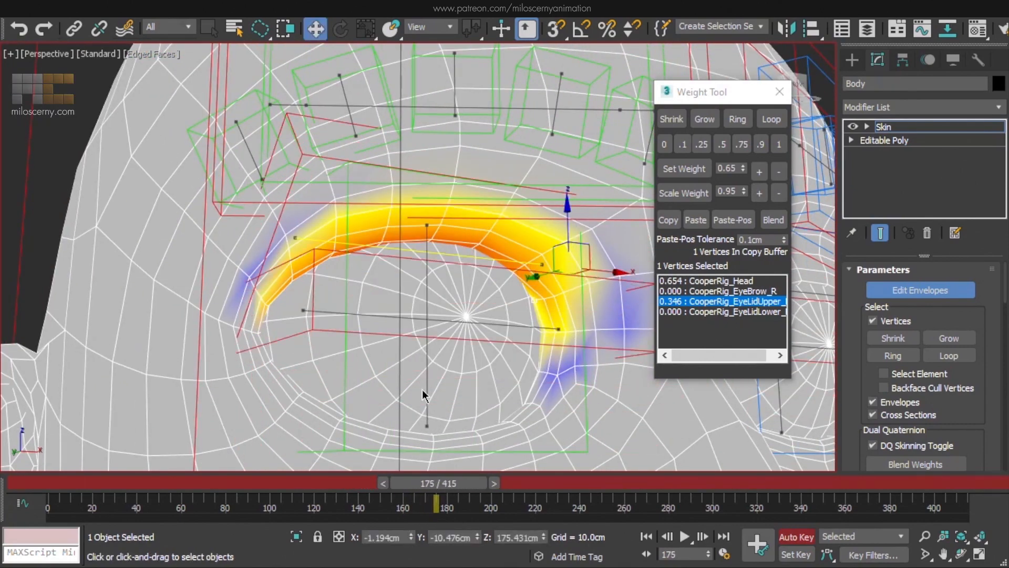
scroll(475, 361, up, 6)
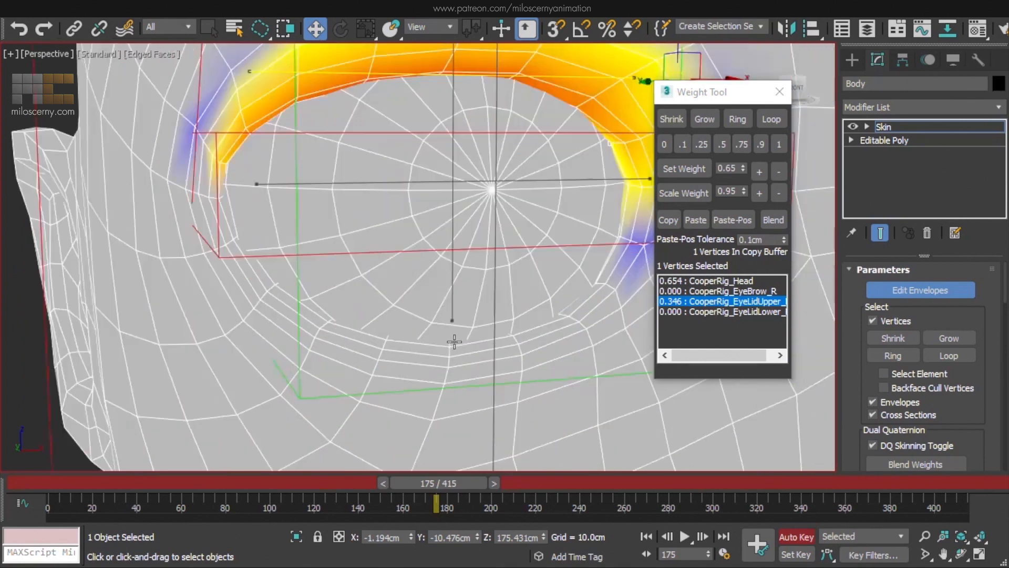
middle_drag(528, 352, 405, 357)
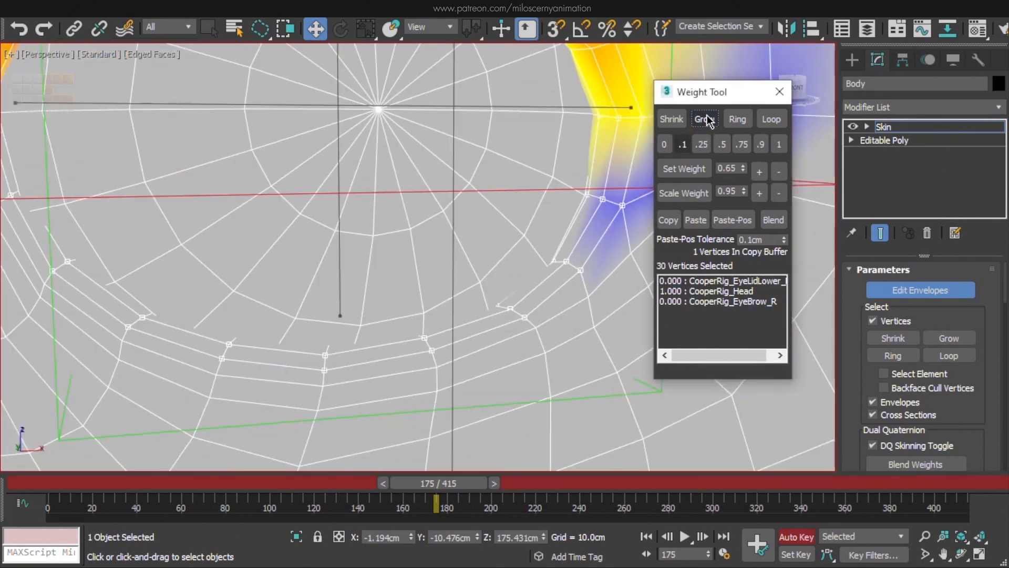
Refine the lower eyelid rim selection to 27 vertices, using wireframe display to check both eye corners.
scroll(432, 214, down, 3)
key(F3)
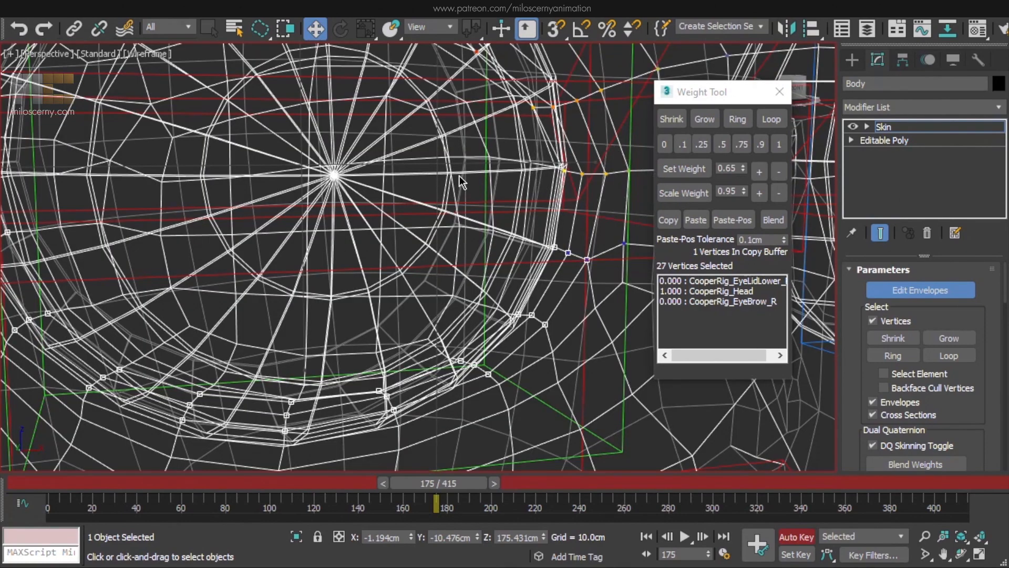
key(F3)
middle_drag(457, 252, 590, 263)
key(F3)
scroll(226, 258, up, 3)
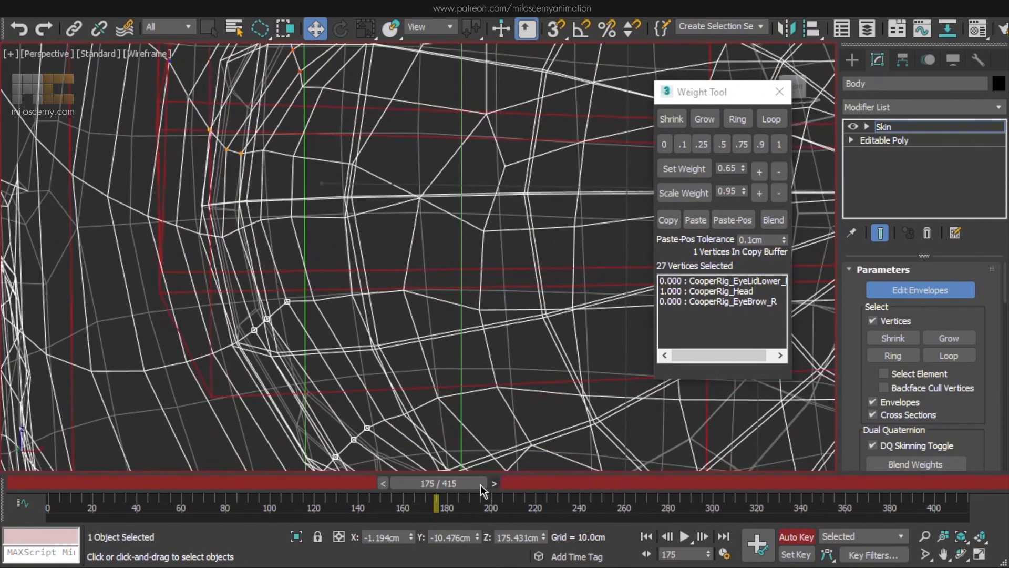
Choose the EyeLidLower bone and raise the selected rim vertices' weight to 0.75 at frame 173.
drag(469, 488, 432, 493)
key(F3)
middle_drag(417, 333, 339, 187)
scroll(393, 275, down, 2)
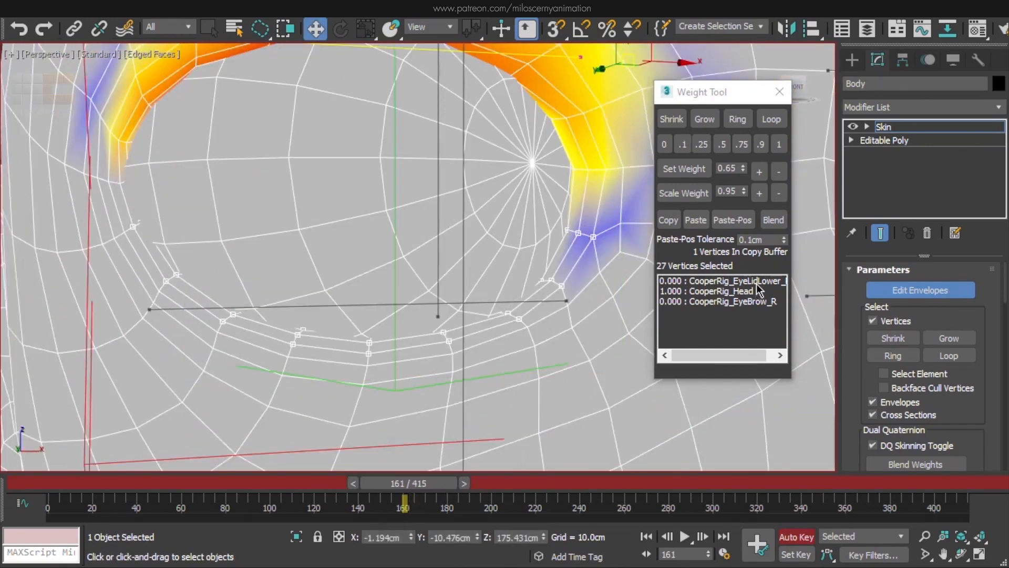
click(756, 282)
drag(478, 483, 454, 487)
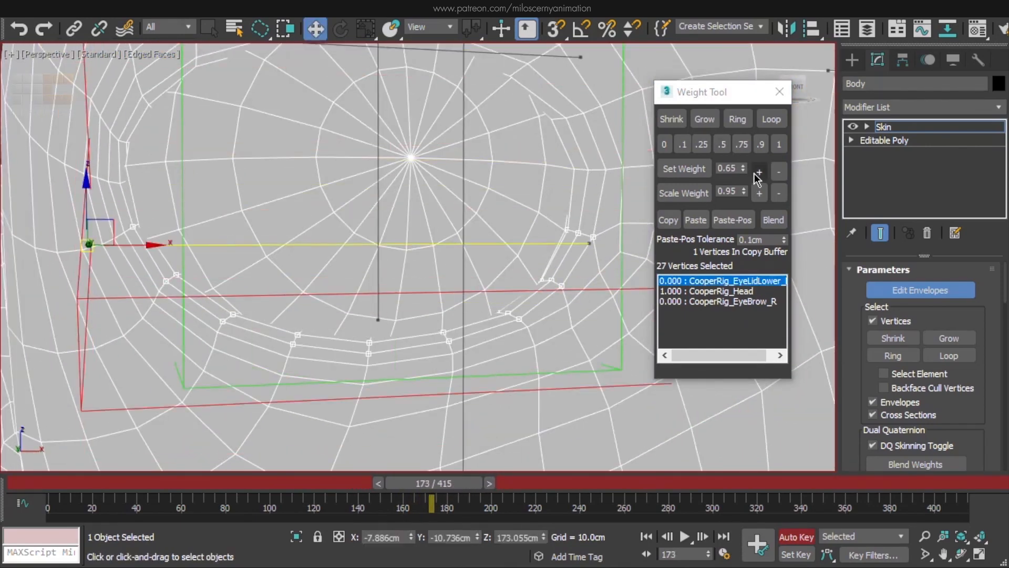
click(761, 172)
click(760, 172)
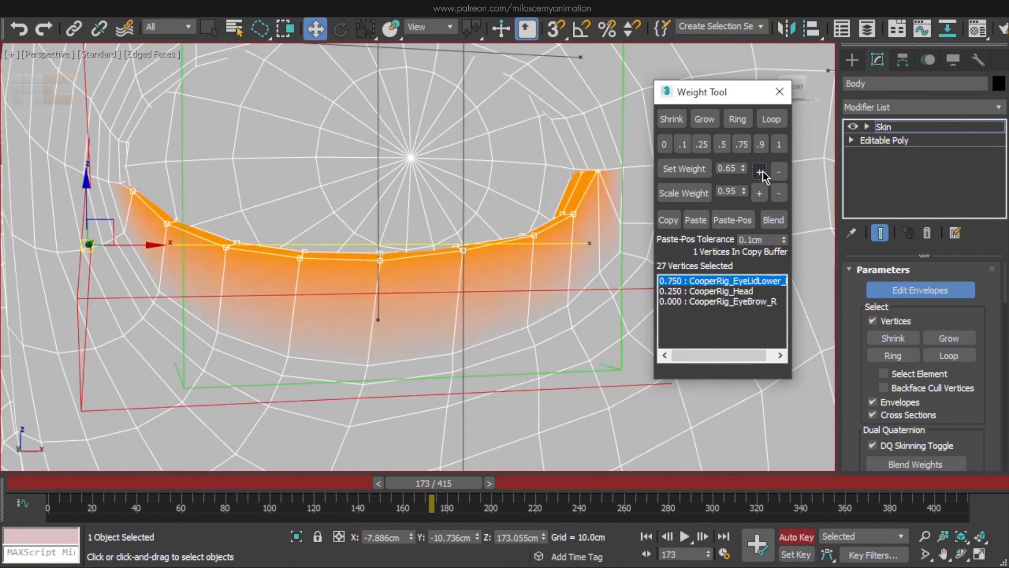
Select the three lower eyelid vertices at the inner corner and scale down their EyeLidLower weight to 0.385.
scroll(457, 292, down, 2)
mouse_move(457, 292)
alt+middle_down()
mouse_move(421, 295)
mouse_move(443, 293)
alt+middle_up()
scroll(542, 236, up, 5)
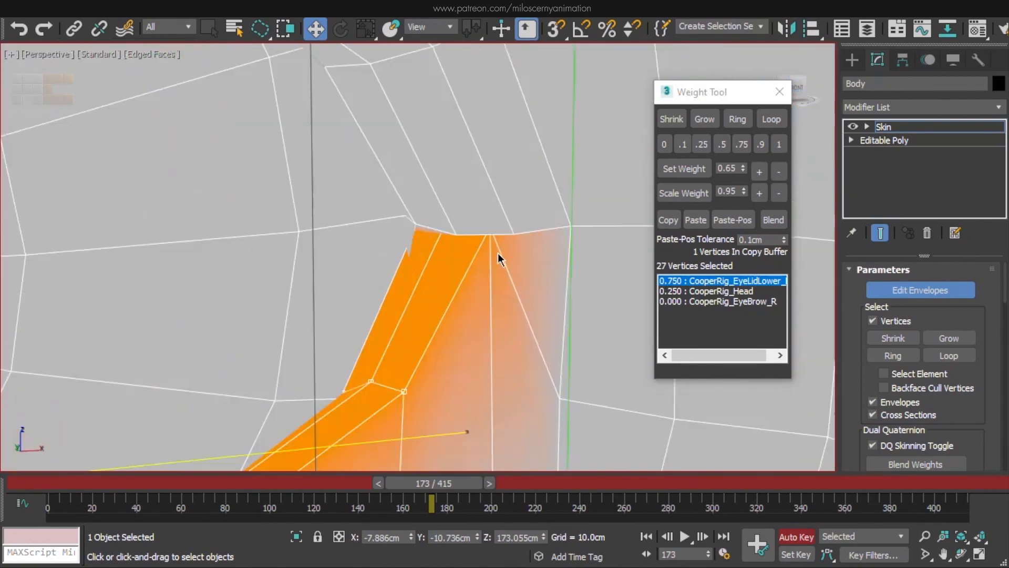
key(F3)
ctrl+click(415, 229)
key(F3)
click(780, 193)
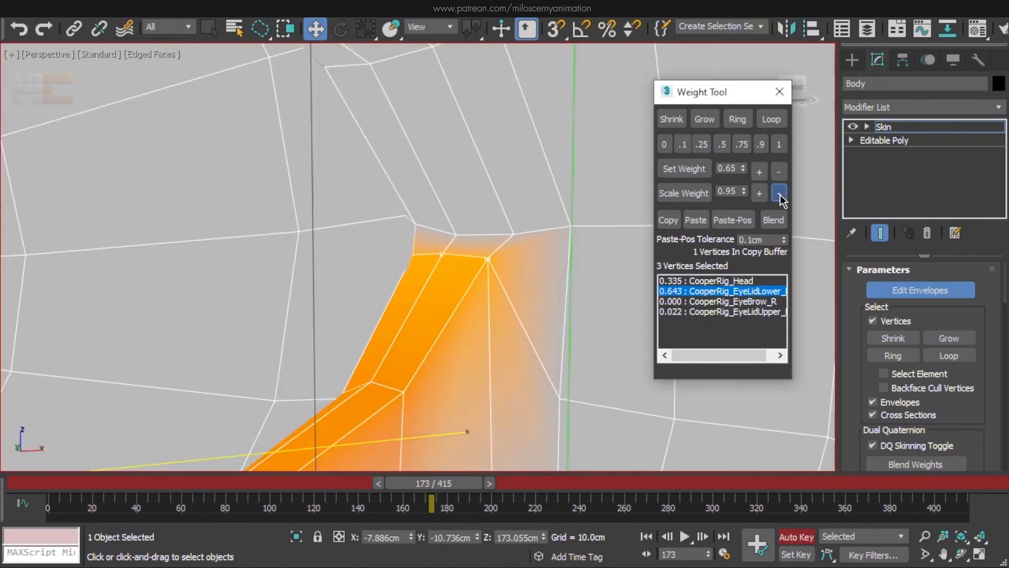
click(779, 193)
click(780, 193)
Leave envelope editing, select the CooperRig_EyeLidLower_R bone and move it forward to Y -9.29 cm at frame 175.
drag(461, 486, 468, 487)
scroll(397, 272, down, 5)
alt+middle_drag(397, 273, 556, 288)
click(903, 128)
click(403, 241)
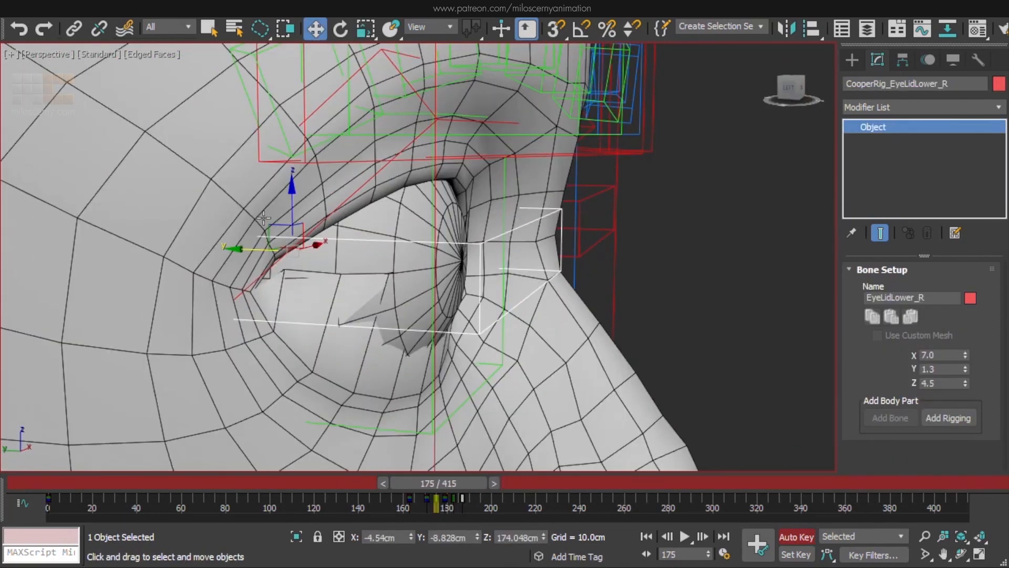
drag(264, 218, 265, 260)
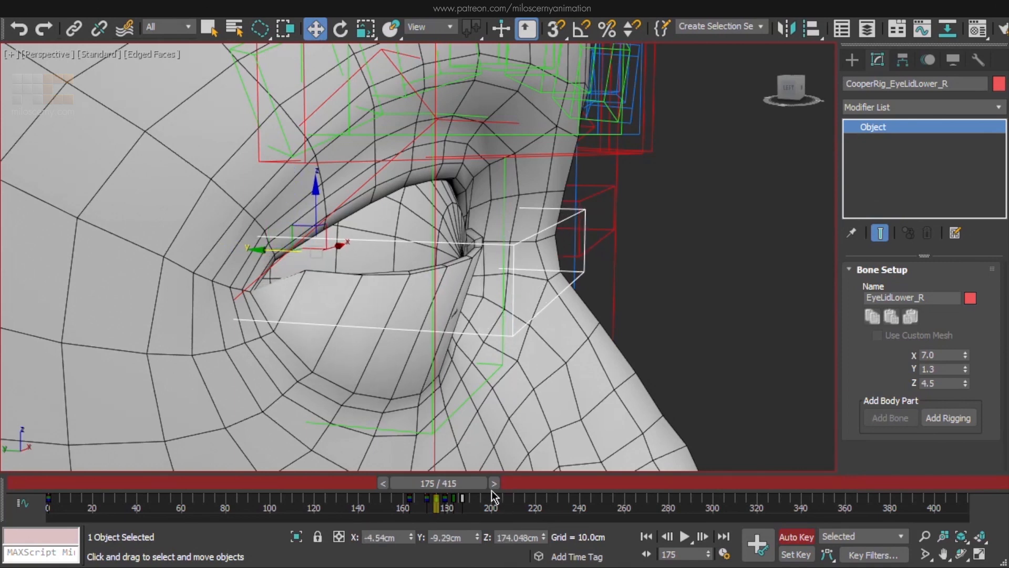
drag(466, 484, 466, 484)
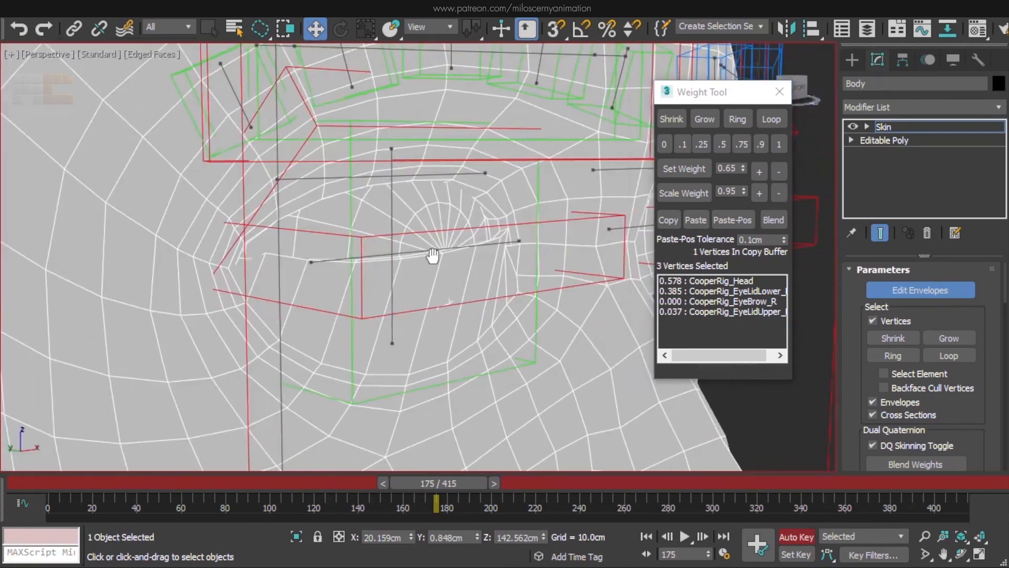
Scale down the EyeLidLower weight of the three inner-corner vertices to 0.347 at frame 173.
alt+middle_drag(440, 257, 496, 244)
scroll(495, 244, up, 5)
click(379, 481)
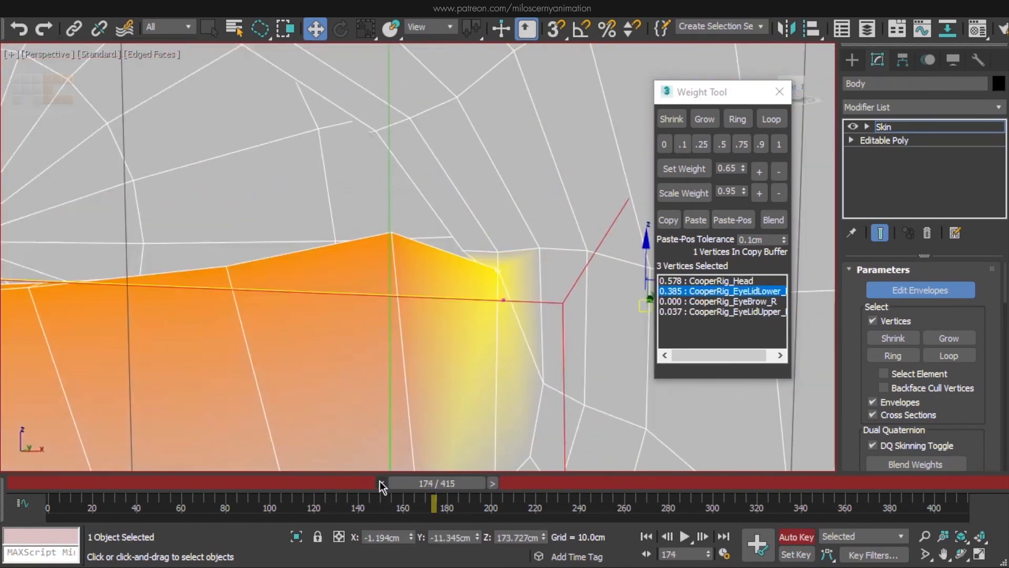
click(379, 480)
alt+middle_drag(499, 329, 523, 303)
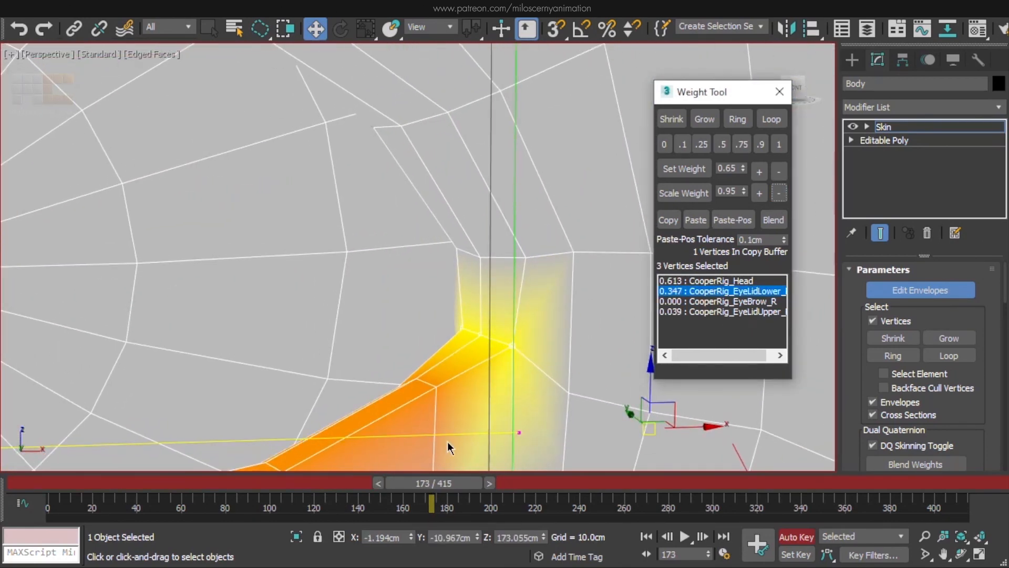
Scale down the EyeLidLower weight of the three lower rim vertices beside the inner corner at frame 175.
click(490, 483)
click(490, 483)
key(F3)
key(F3)
double_click(779, 194)
click(779, 194)
click(779, 194)
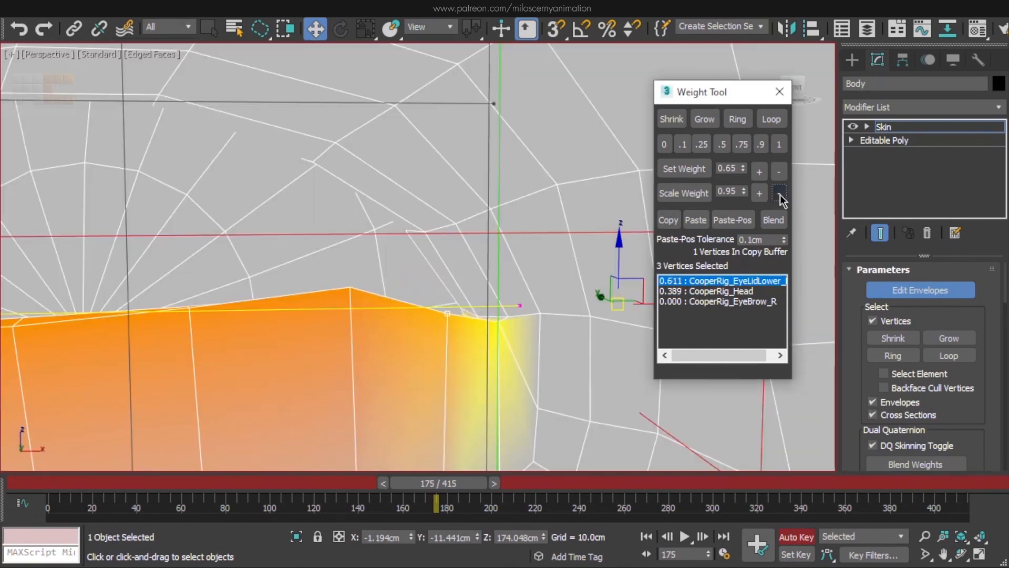
click(779, 195)
Scale up the EyeLidLower weight of the next three lower rim vertices toward the eye's middle.
middle_drag(351, 296, 506, 217)
click(760, 195)
key(F3)
key(F3)
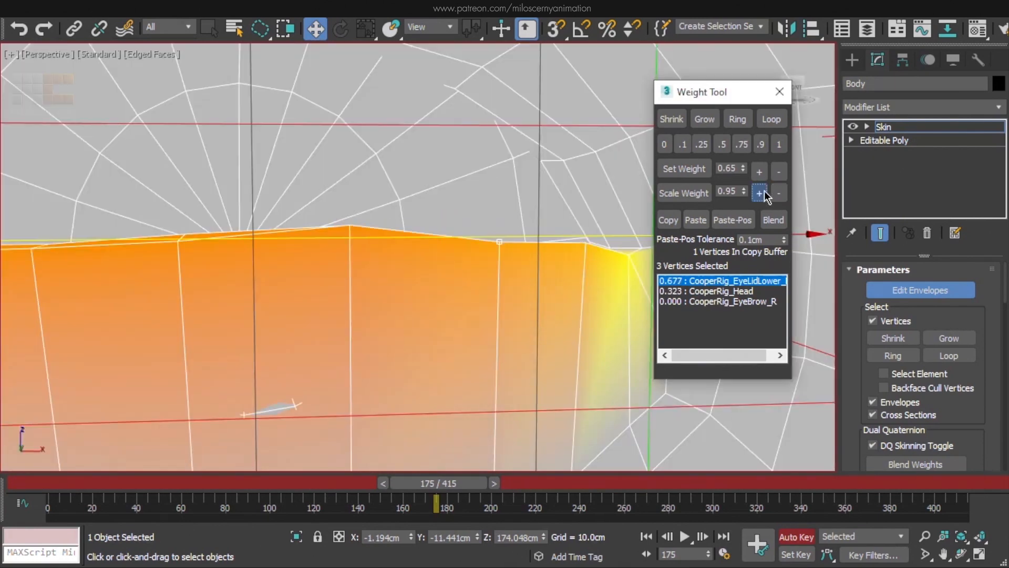
key(F3)
key(F3)
click(759, 193)
click(760, 193)
click(759, 193)
Select the rim vertices just inward of the lower eyelid's centre and scale up their EyeLidLower weight.
key(F3)
drag(528, 206, 491, 250)
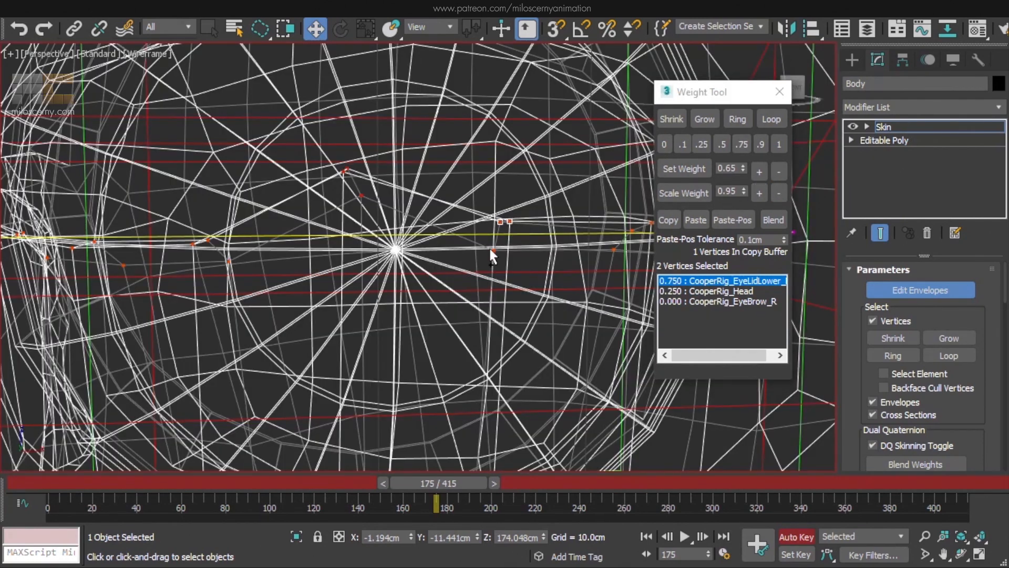
double_click(757, 193)
key(F3)
scroll(620, 232, down, 2)
Select the three rim vertices just outward of the lower eyelid's centre and scale up their EyeLidLower weight.
key(F3)
alt+middle_drag(547, 237, 609, 236)
drag(464, 274, 487, 257)
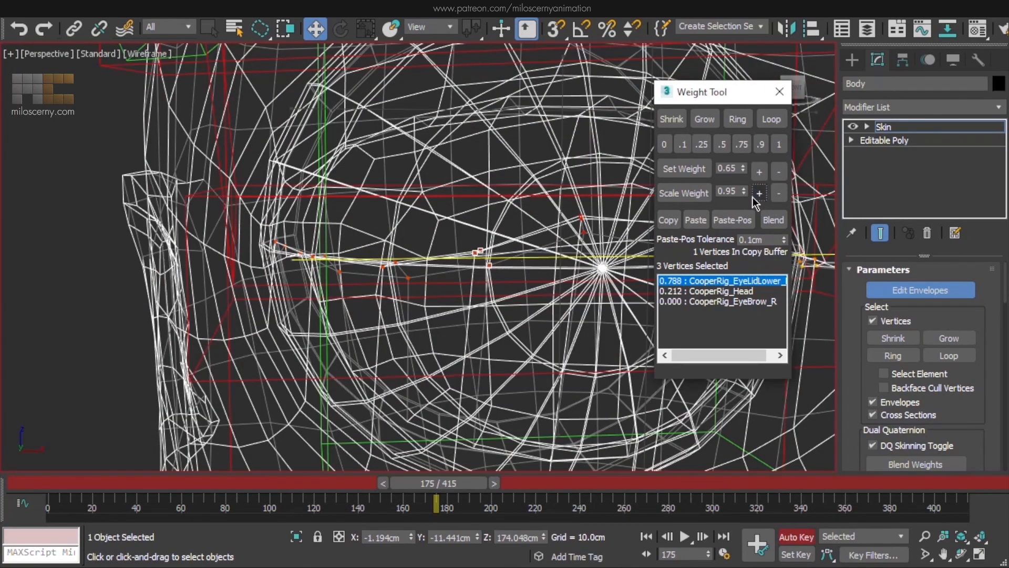
click(757, 195)
key(F3)
Select the next three lower rim vertices toward the outer corner and scale their EyeLidLower weight to 0.825.
key(F3)
click(386, 268)
click(759, 195)
key(F3)
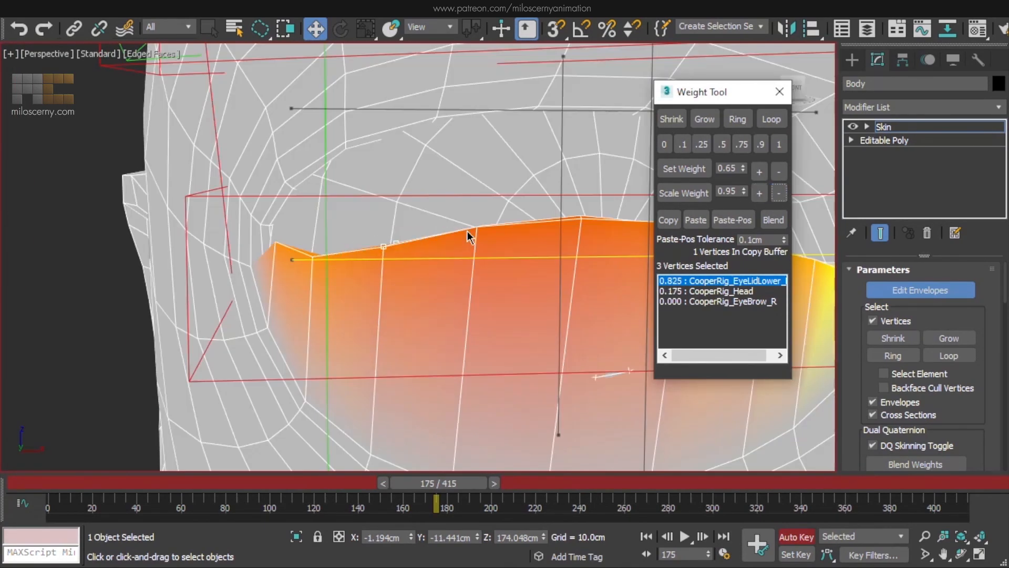
Scale the EyeLidLower weight of the three lower rim vertices beside the outer corner to 0.827.
scroll(469, 234, down, 2)
alt+middle_drag(468, 235, 531, 234)
click(757, 194)
key(F3)
scroll(499, 247, up, 3)
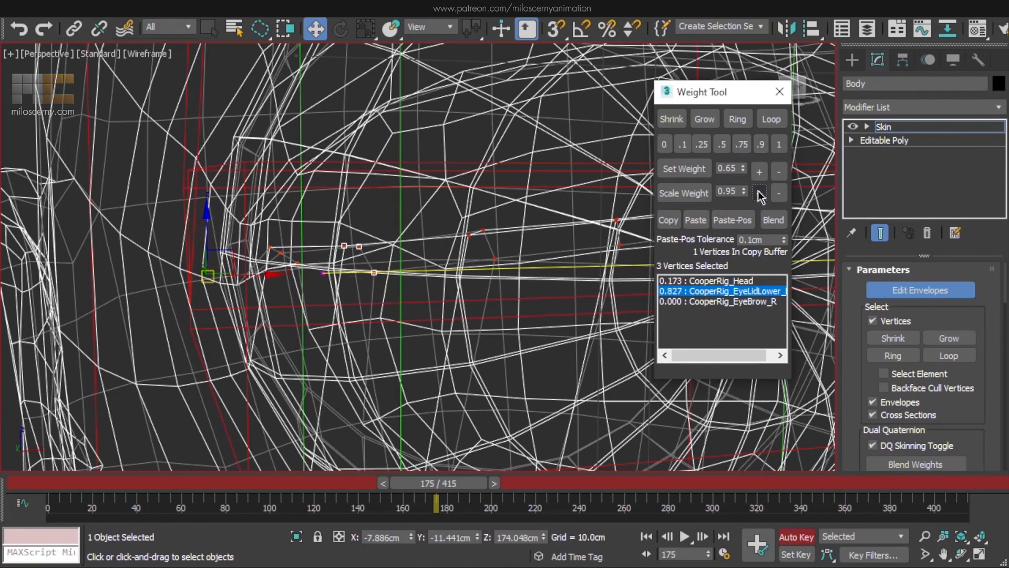
key(F3)
Select the three lower rim vertices at the outer corner and scale down their EyeLidLower weight to 0.643.
key(F3)
drag(262, 239, 305, 270)
key(F3)
alt+middle_drag(270, 271, 329, 297)
key(F3)
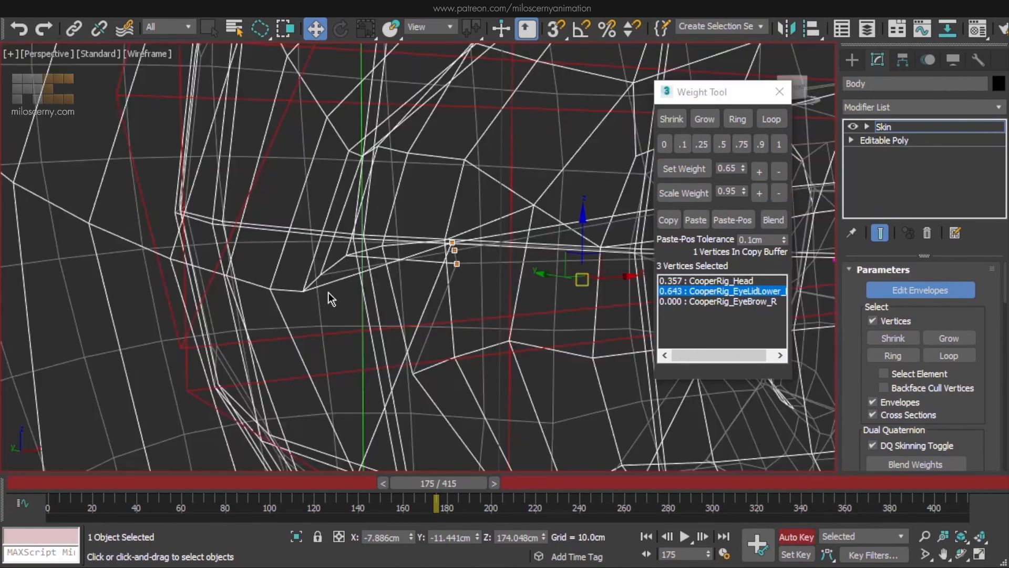
key(F3)
Raise the EyeLidLower weight of the three outermost eye-corner vertices to 0.15 at frame 176.
middle_drag(401, 279, 468, 273)
drag(466, 482, 481, 483)
key(F3)
key(F3)
click(758, 171)
click(758, 172)
click(758, 172)
key(z)
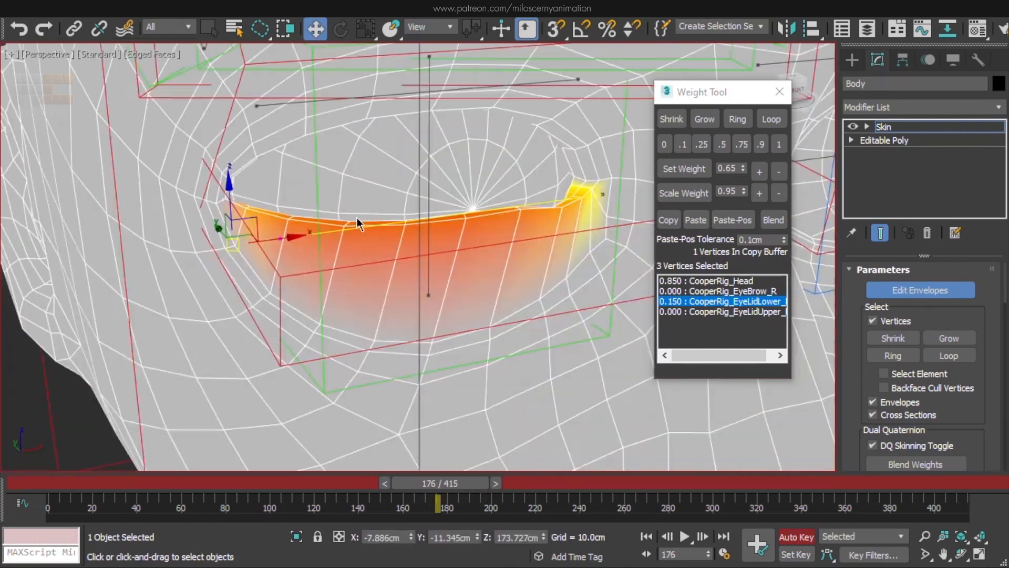
Select the vertices below the lower eyelid rim at frame 175 and grow the selection to 30 vertices.
alt+middle_drag(358, 217, 462, 295)
scroll(463, 295, up, 3)
drag(463, 489, 461, 489)
middle_drag(309, 432, 362, 328)
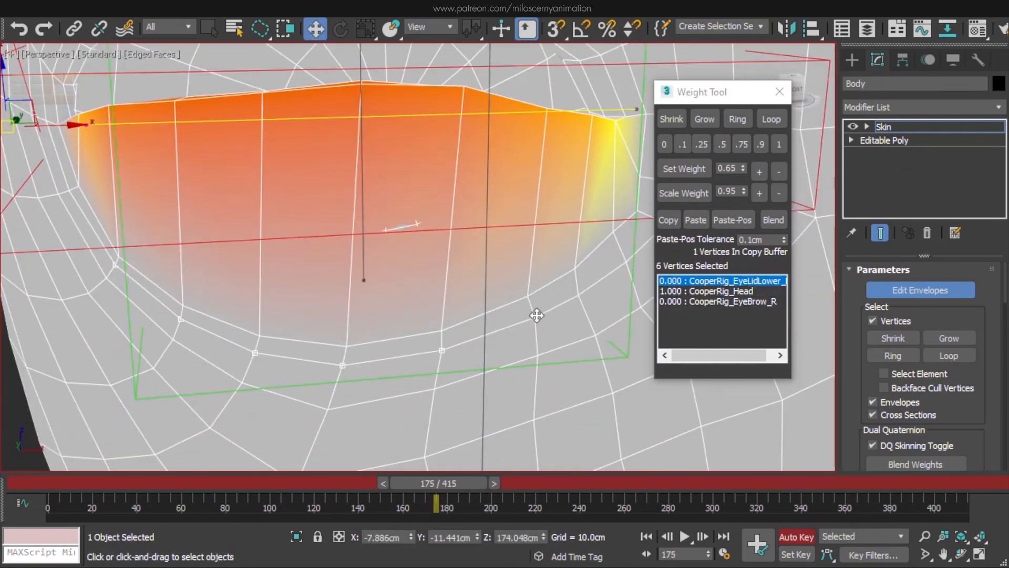
click(705, 117)
scroll(503, 260, down, 4)
alt+middle_drag(503, 259, 467, 257)
scroll(467, 257, up, 3)
Blend the weights of the 30 vertices below the lower eyelid and inspect the Head bone's influence at frame 183.
click(780, 221)
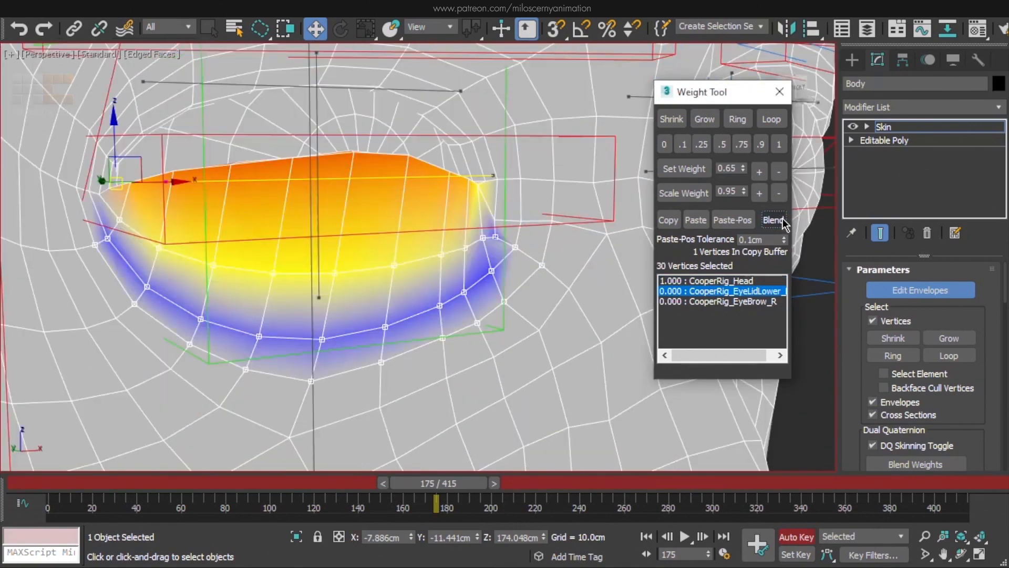
click(780, 220)
click(780, 221)
click(736, 281)
drag(458, 488, 472, 484)
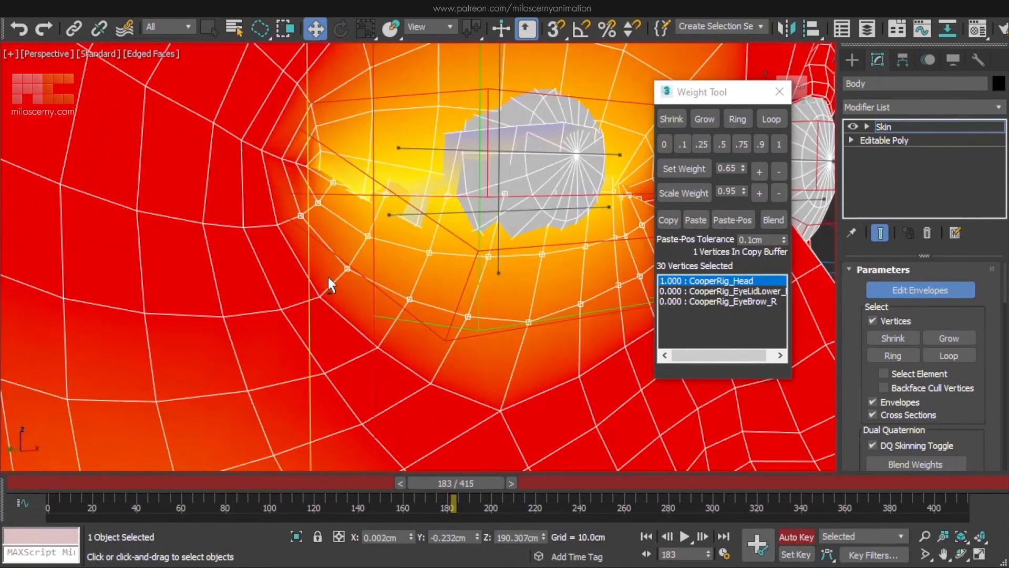
alt+middle_drag(328, 276, 186, 341)
Leave envelope editing, select the CooperRig_EyeLidLower_R bone and copy its key from frame 175 to frame 183.
click(914, 127)
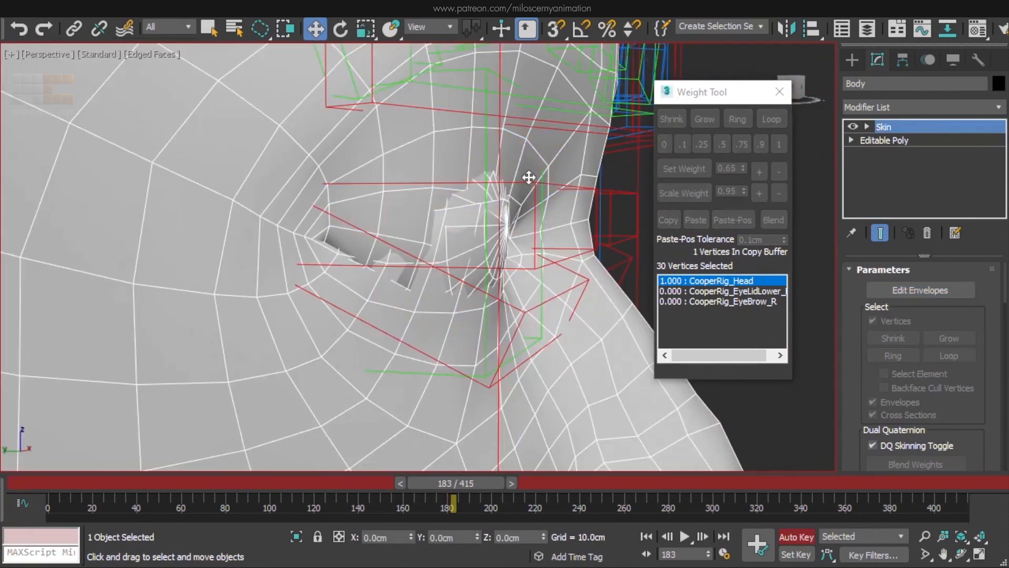
click(524, 193)
alt+middle_drag(525, 193, 492, 198)
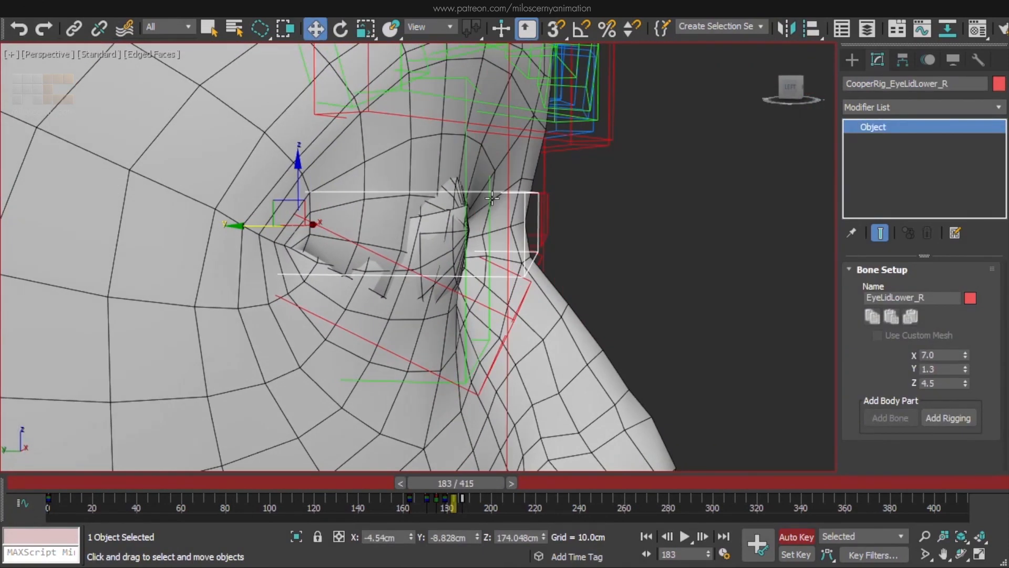
click(436, 506)
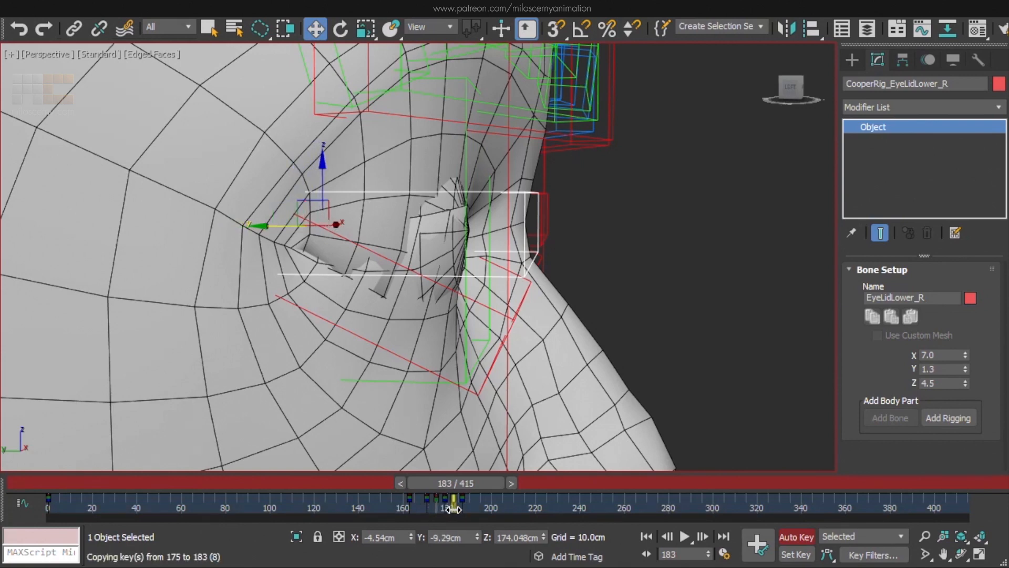
shift+drag(453, 508, 453, 509)
Copy the CooperRig_EyeLidUpper_R bone's earlier forward-position key, at Y -9.565 cm, to frame 183.
click(481, 305)
click(420, 506)
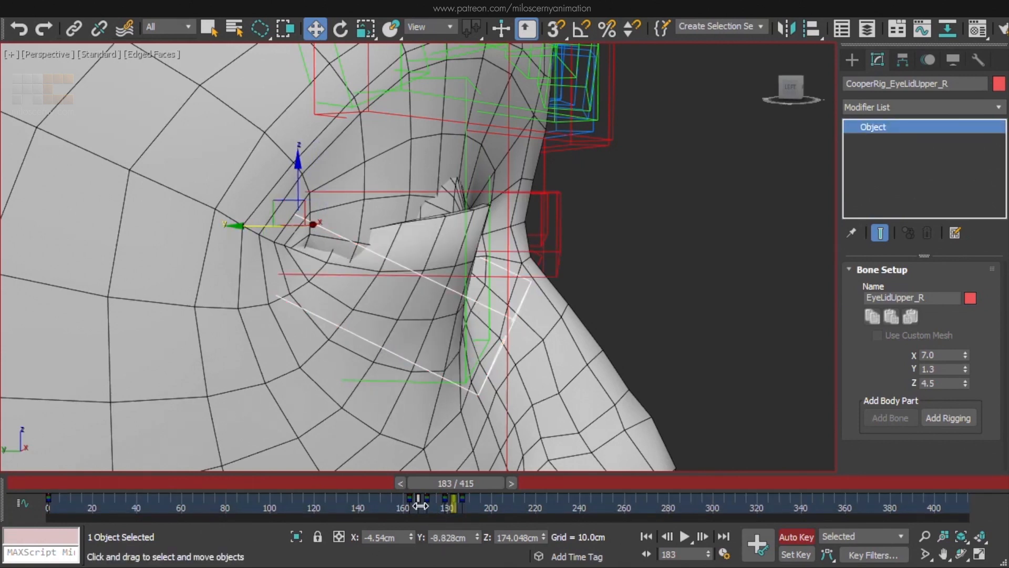
shift+drag(452, 511, 453, 512)
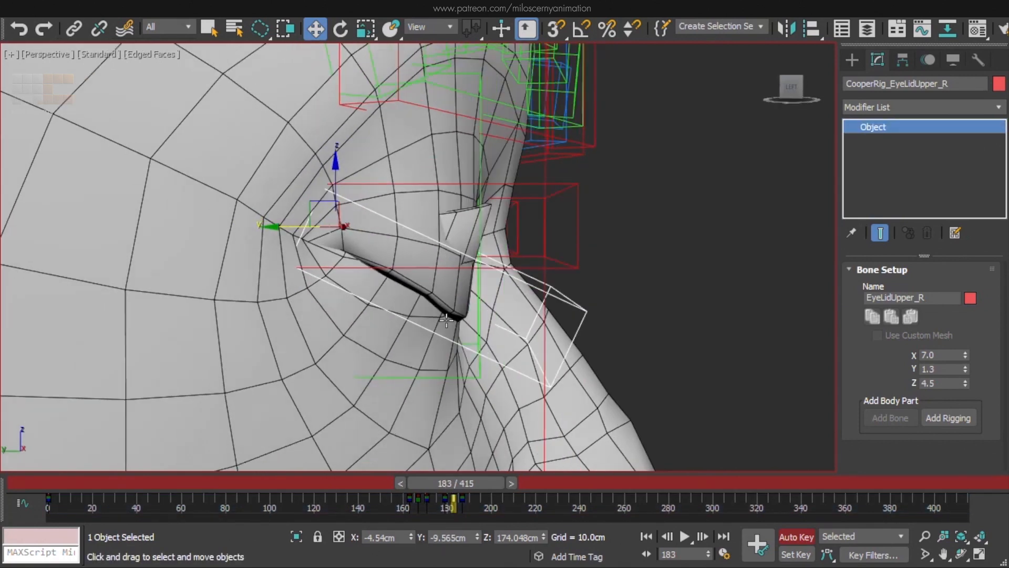
Rotate the CooperRig_EyeLidLower_R bone about -31 degrees around its local Z axis at frame 183.
drag(390, 211, 460, 202)
drag(373, 201, 374, 252)
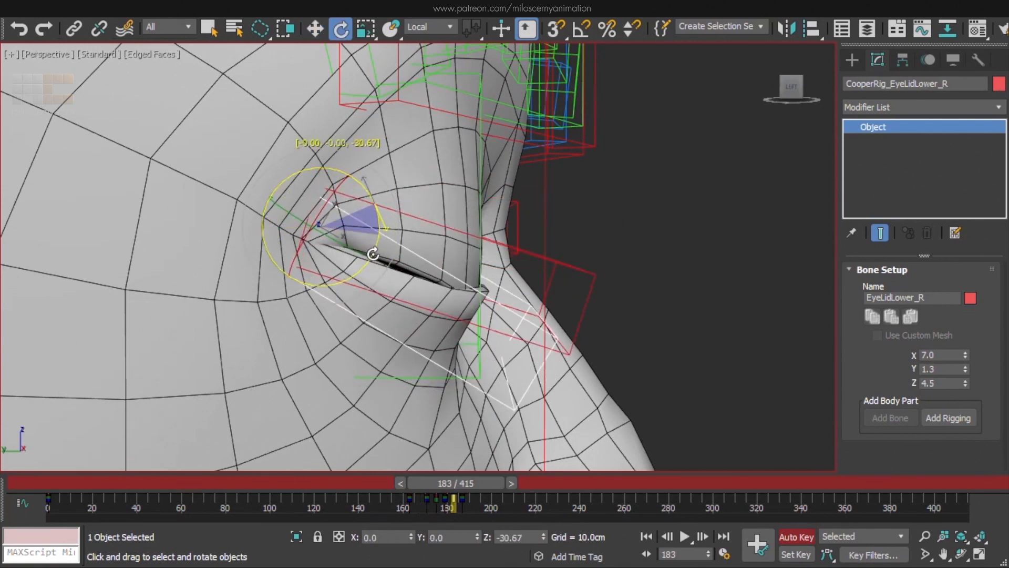
key(w)
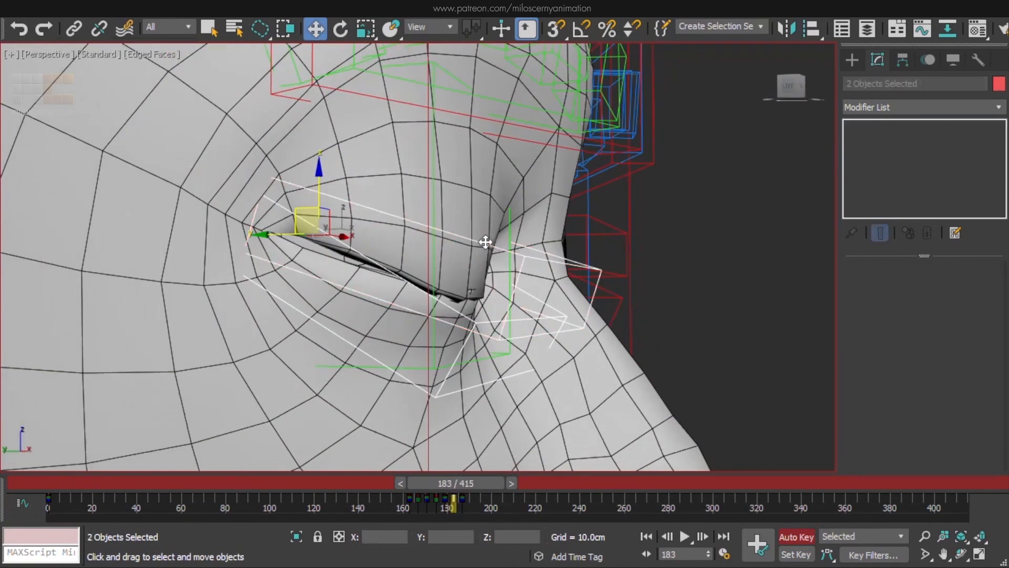
Try to rotate both right eyelid bones together at frame 183.
key(e)
drag(380, 194, 373, 237)
key(ctrl+z)
Examine how the right eyelids deform between frames 183 and 185 with the CooperRig_EyeLidLower_R bone selected.
click(398, 213)
click(449, 393)
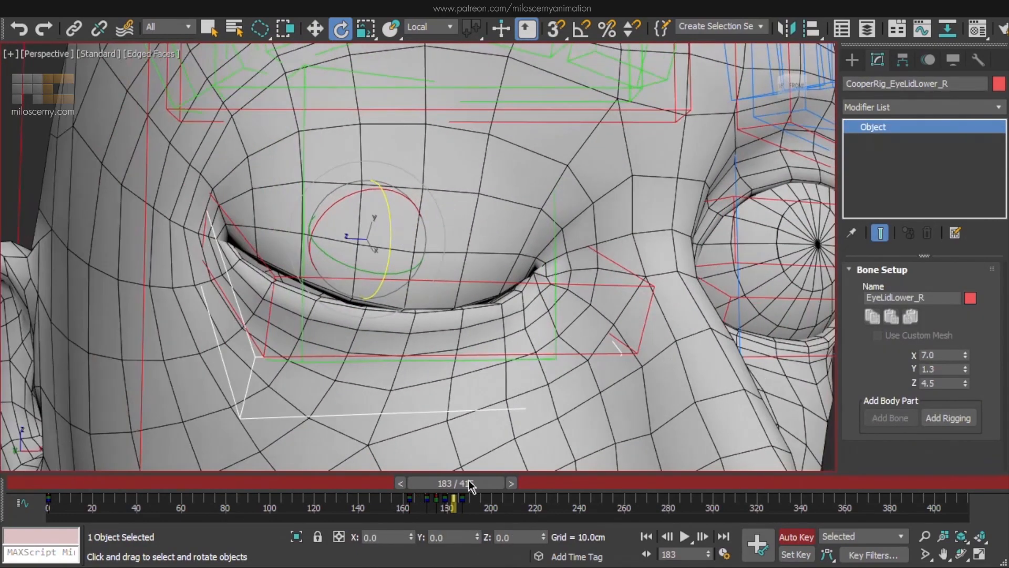
drag(468, 481, 475, 482)
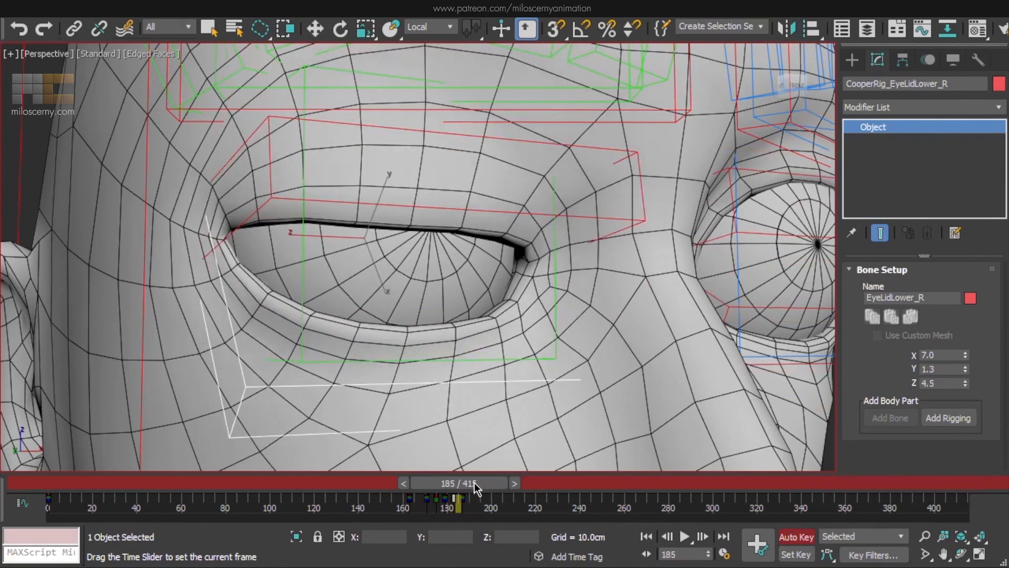
key(e)
alt+middle_drag(353, 267, 357, 314)
click(403, 482)
alt+middle_drag(502, 287, 494, 382)
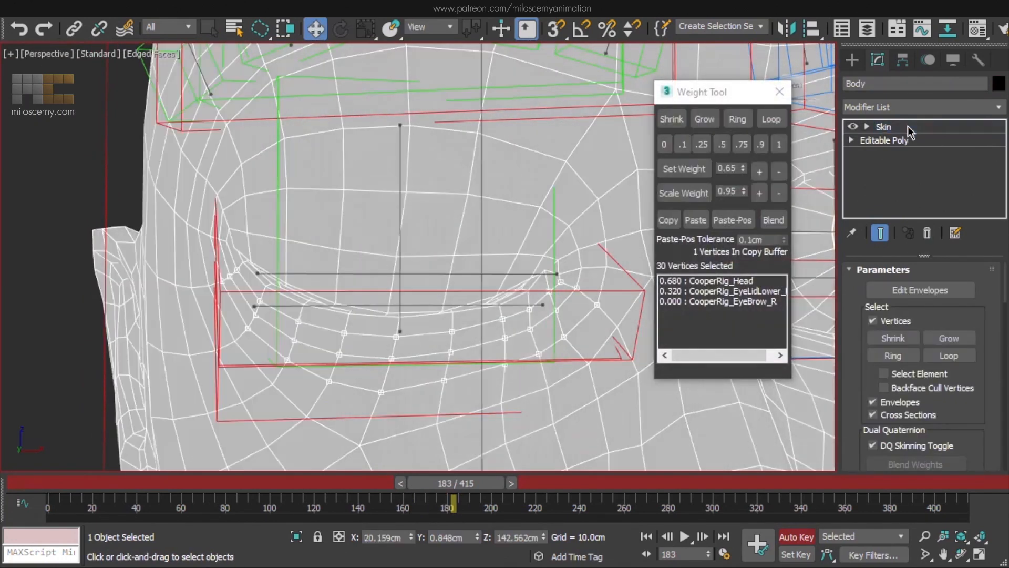
Select three lower rim vertices between the outer corner and the middle in the Body's Skin and scale up their EyeLidLower weight.
scroll(294, 269, up, 5)
scroll(294, 270, down, 3)
click(413, 323)
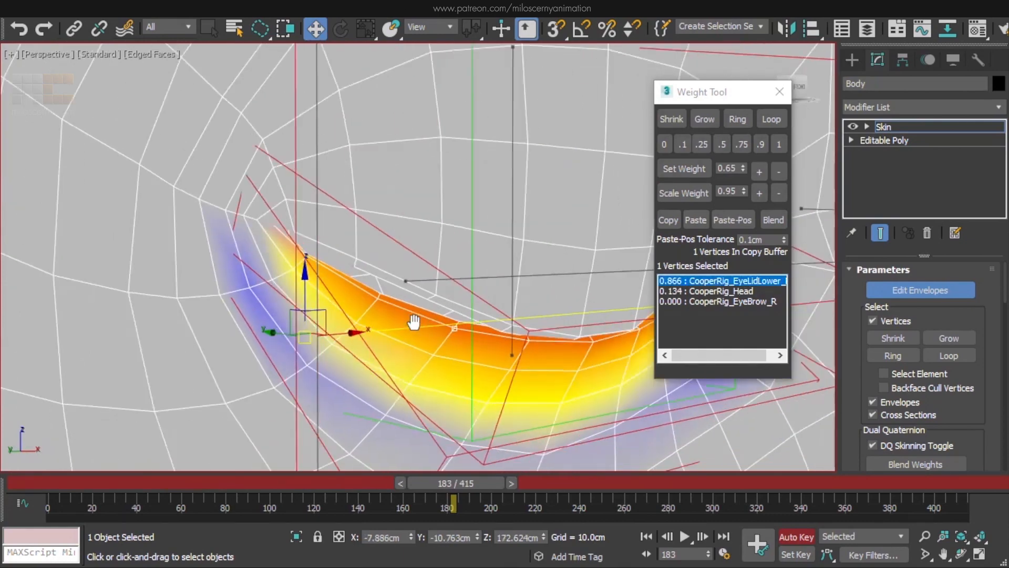
scroll(410, 310, up, 5)
ctrl+click(408, 302)
key(F3)
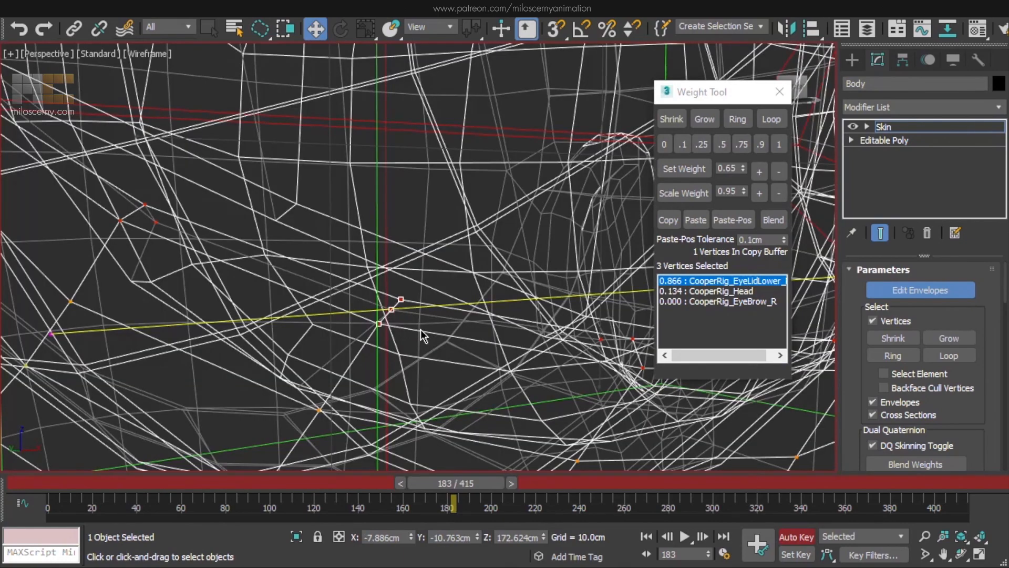
key(F3)
click(760, 194)
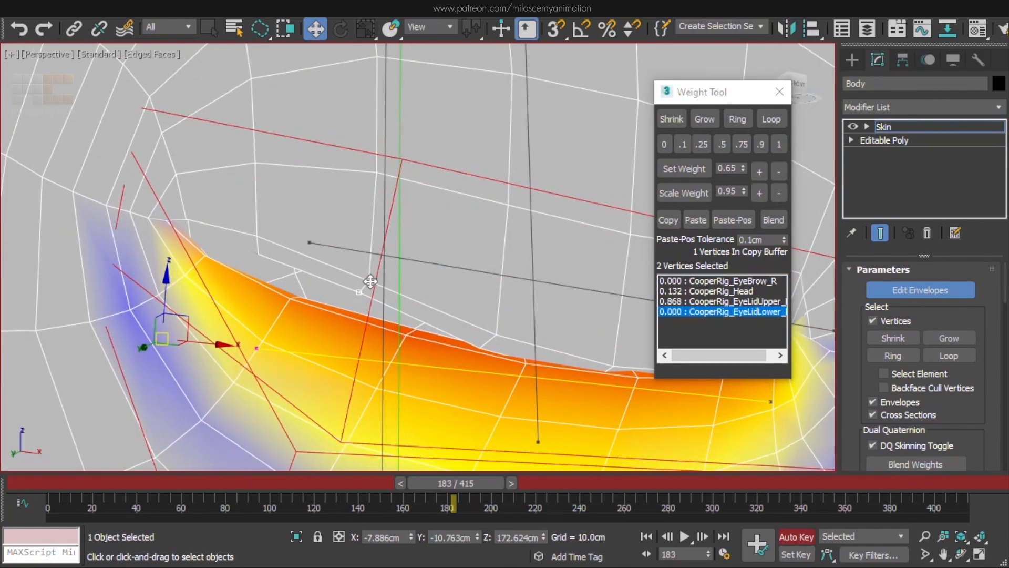
Scale the EyeLidUpper weight of the adjoining upper rim vertex pair to 0.957 and of the next outward pair to 0.907.
key(F3)
key(F3)
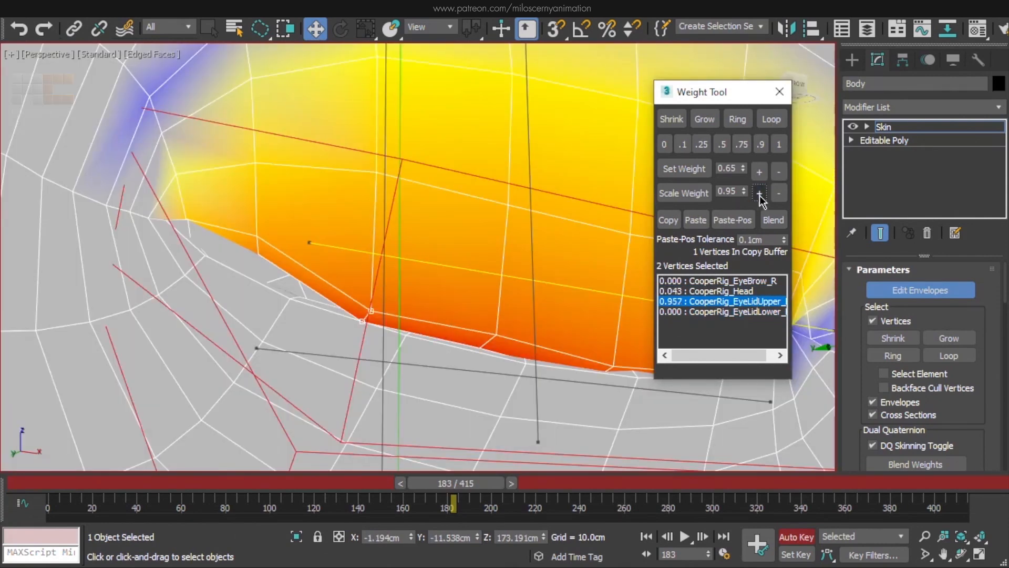
drag(265, 258, 255, 233)
key(F3)
key(F3)
click(759, 192)
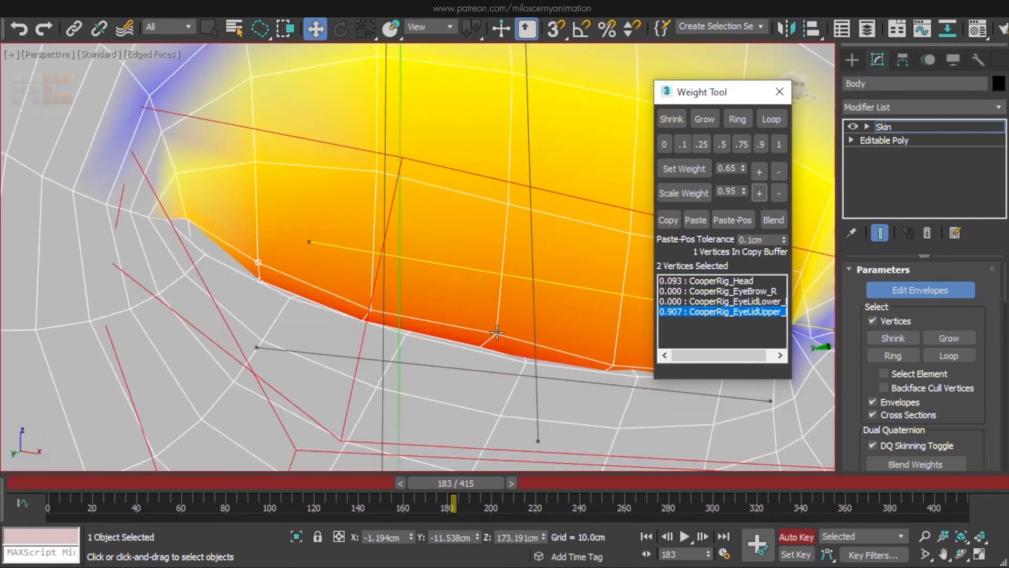
Rebalance the next upper rim pair toward the centre to about 0.89 EyeLidUpper, and scale down the neighbouring rim vertex's Head weight.
drag(500, 330, 476, 353)
key(F3)
key(F3)
click(755, 190)
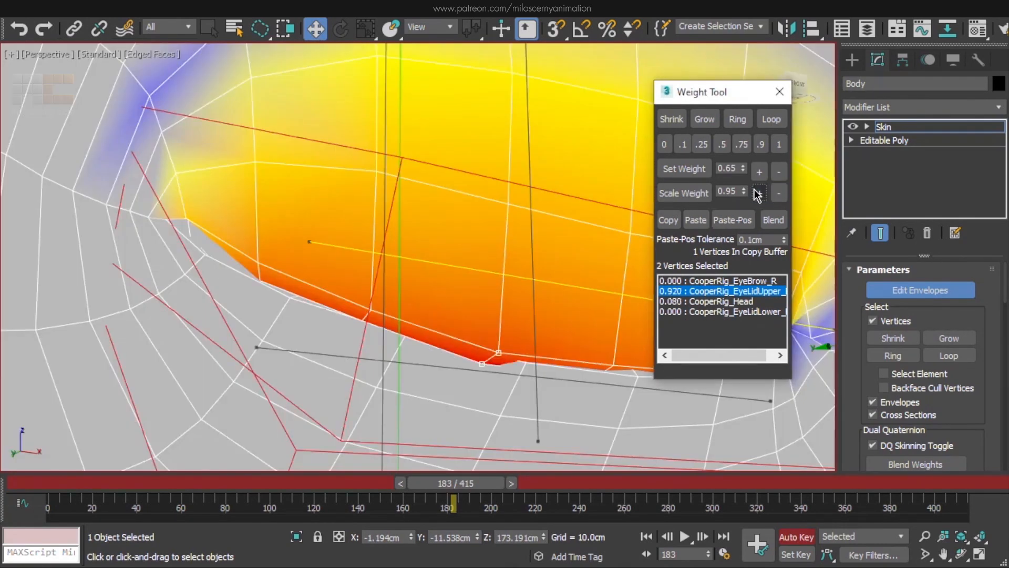
click(736, 301)
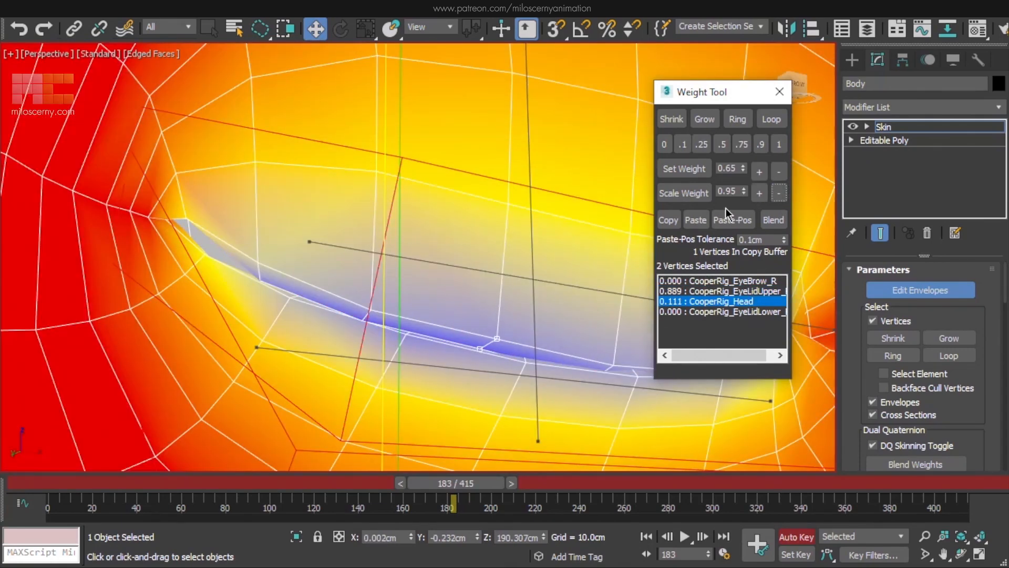
click(777, 196)
middle_drag(596, 369, 437, 362)
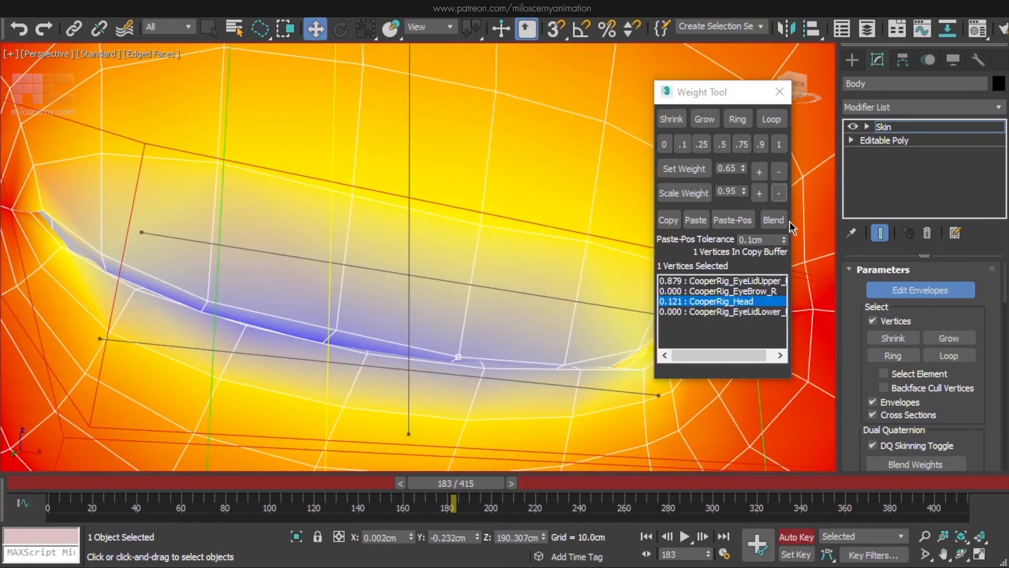
click(779, 199)
Select the two upper rim vertices near the outer corner and scale their EyeLidUpper weight to about 0.65.
middle_drag(316, 295, 678, 357)
alt+middle_drag(362, 301, 412, 272)
key(F3)
key(F3)
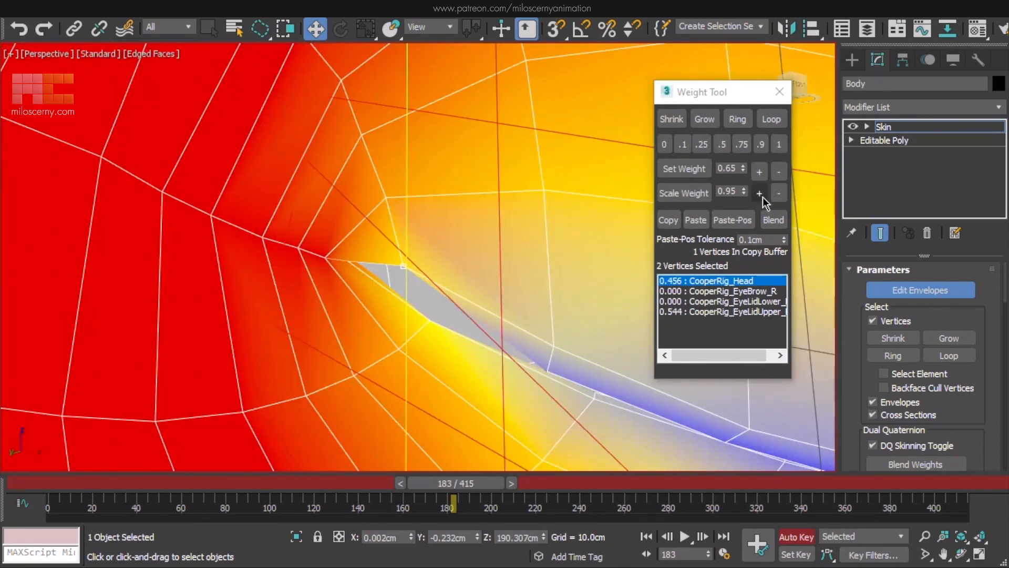
click(757, 312)
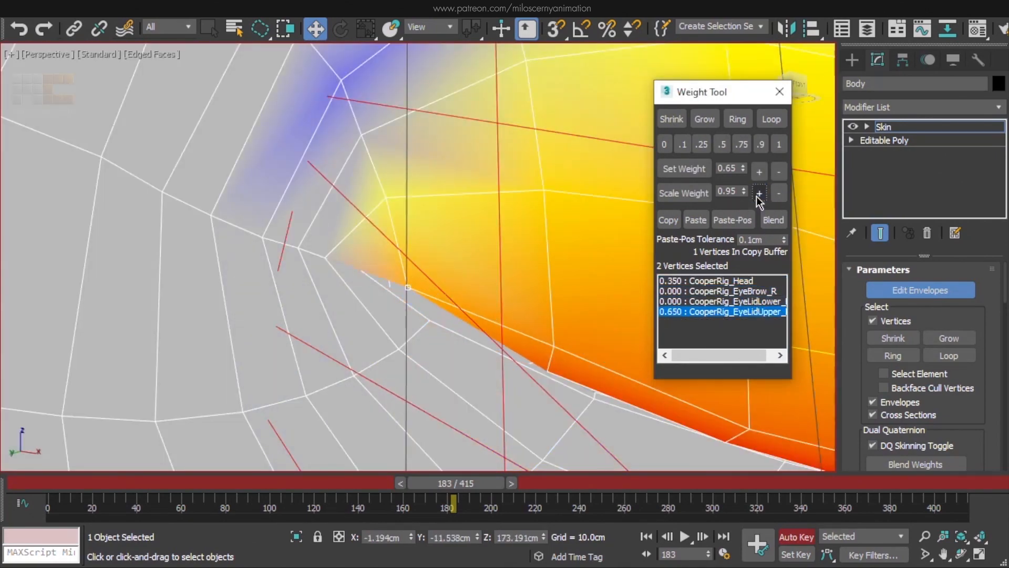
click(779, 195)
Select the single inner-edge vertex of the upper rim near the outer corner and scale its EyeLidUpper weight to 0.824.
key(F3)
click(427, 293)
key(F3)
click(759, 200)
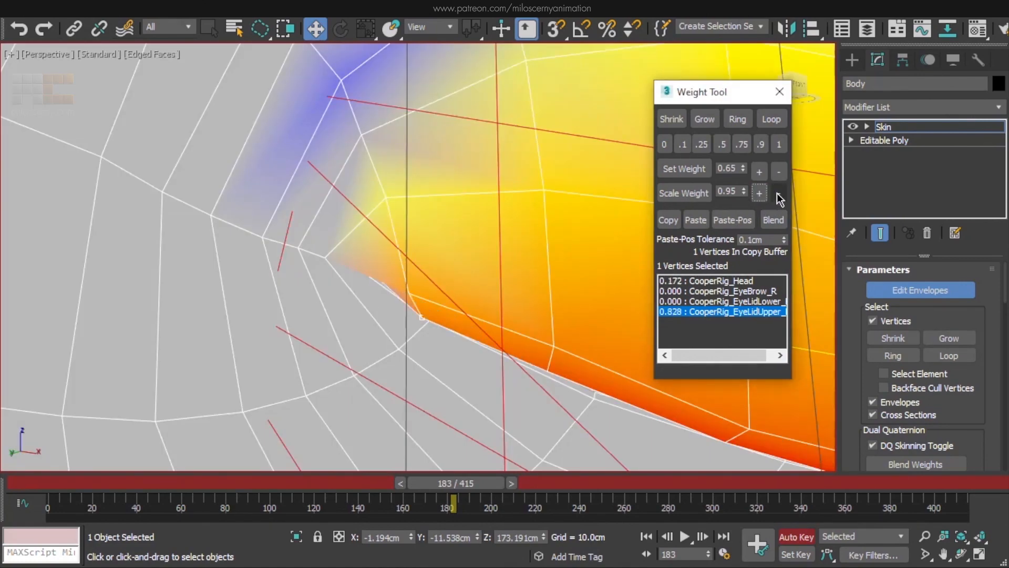
click(759, 194)
click(760, 194)
Select the lower rim vertex pair near the inner eye corner and rebalance its Head and EyeLidLower weights.
middle_drag(514, 263, 282, 264)
scroll(282, 265, down, 3)
drag(466, 480, 465, 478)
middle_drag(604, 315, 500, 289)
scroll(457, 342, up, 3)
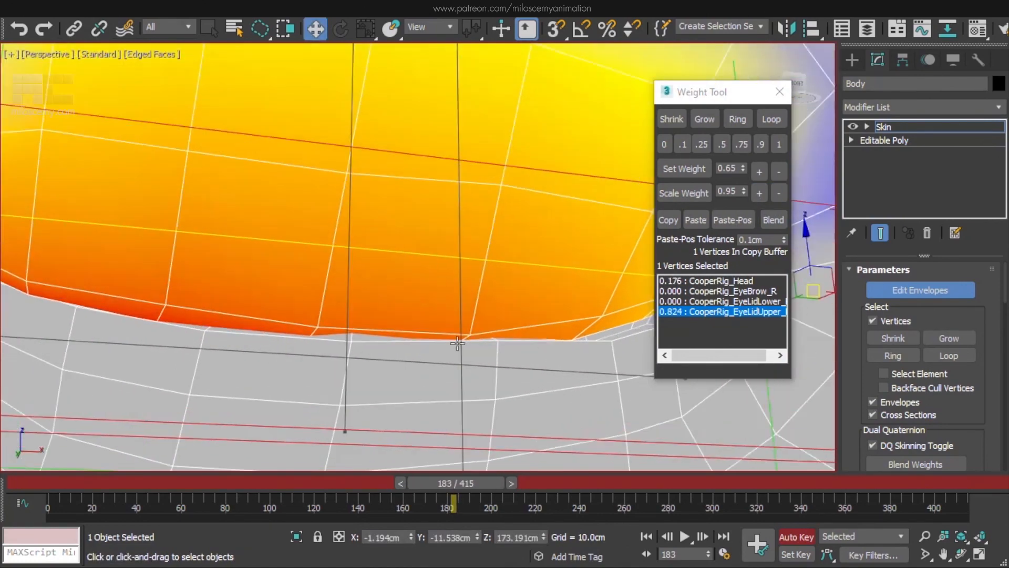
alt+middle_drag(457, 342, 377, 336)
scroll(371, 311, up, 3)
ctrl+click(475, 334)
click(764, 293)
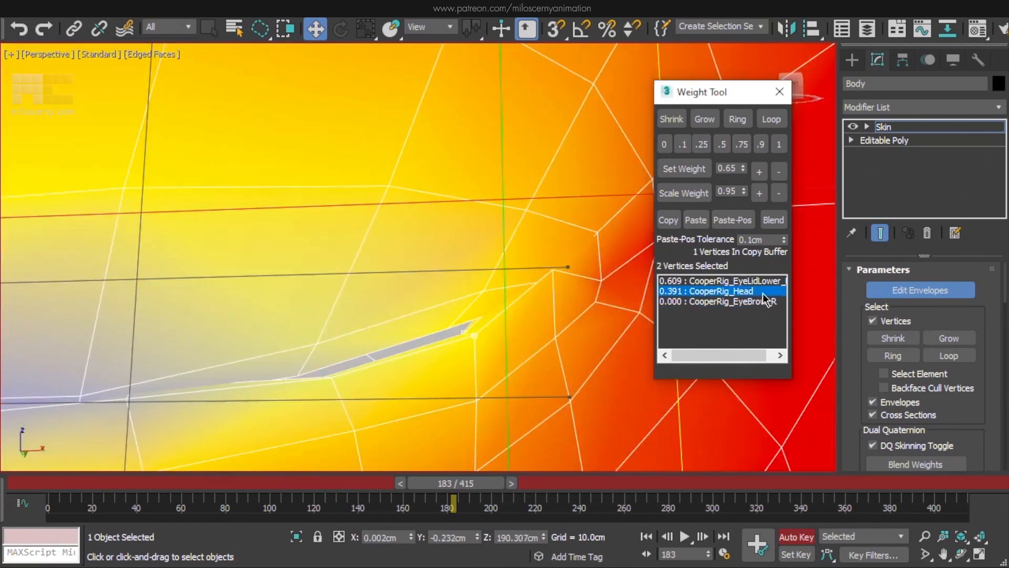
click(772, 281)
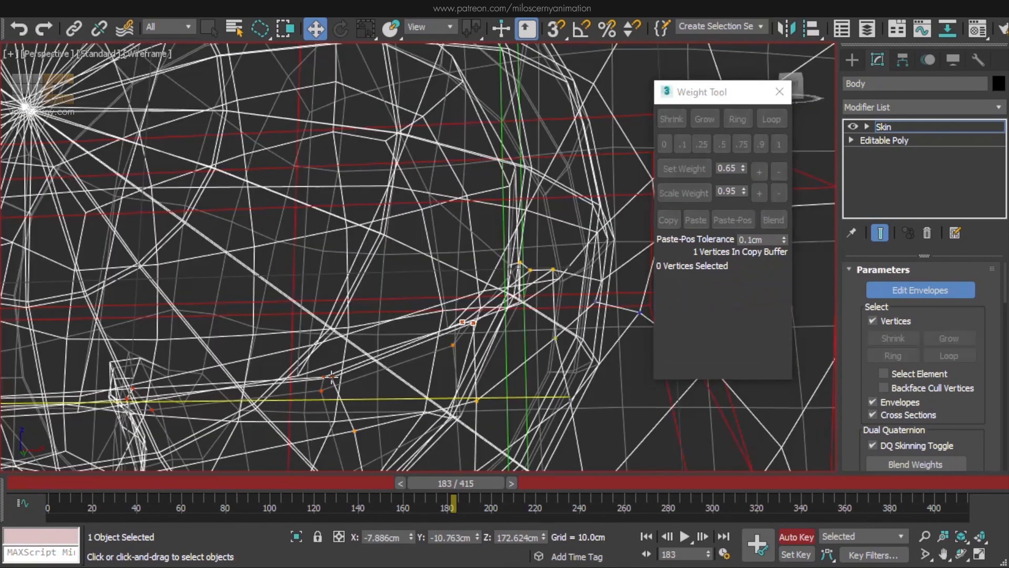
Blend and scale up the EyeLidLower weight of three lower rim vertices, and adjust one rim vertex toward the outer corner.
scroll(487, 294, down, 5)
scroll(430, 320, up, 4)
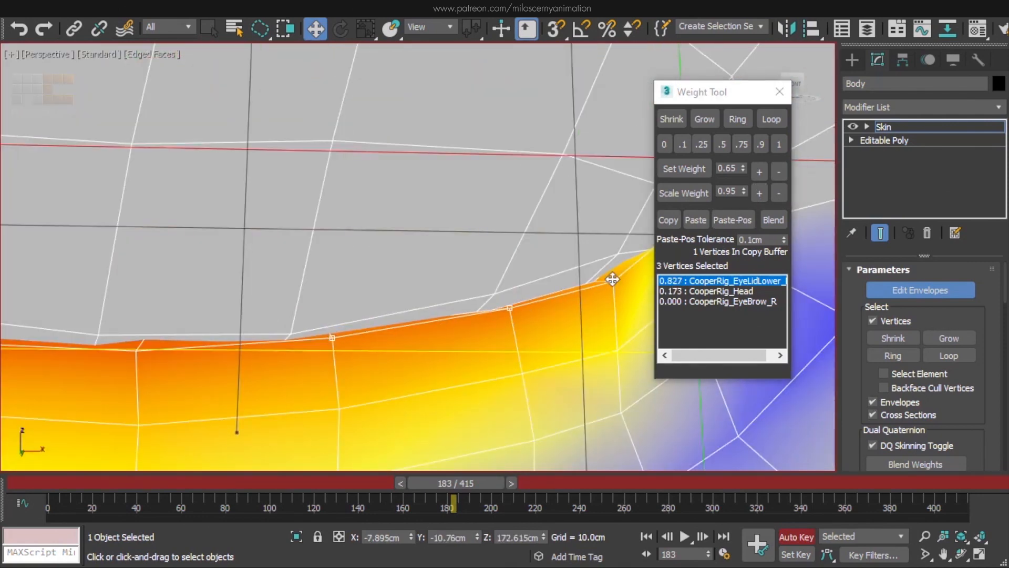
click(773, 214)
click(759, 193)
middle_drag(310, 349, 529, 321)
click(362, 324)
click(767, 212)
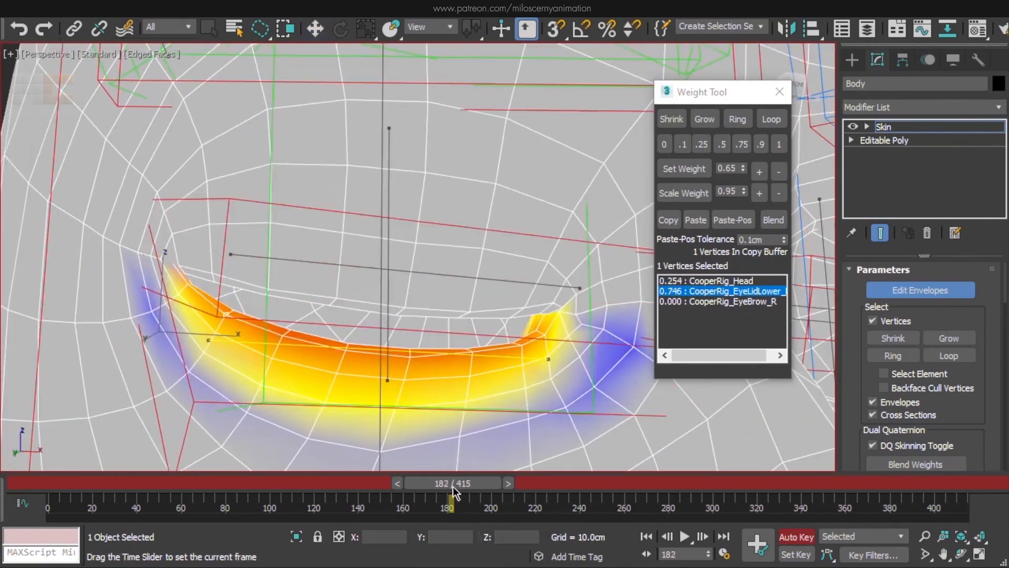
Make CooperRig_EyeBrow_R_Main the active bone and go to frame 305 with the right brow in view.
mouse_move(459, 488)
mouse_down()
mouse_move(445, 486)
mouse_move(469, 487)
mouse_up()
key(w)
scroll(342, 210, up, 6)
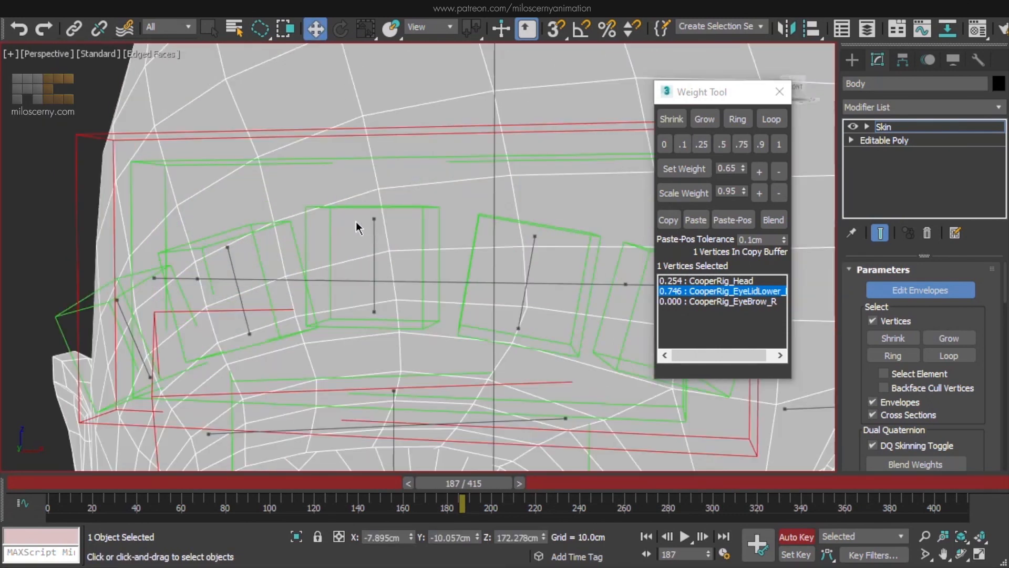
drag(854, 367, 849, 146)
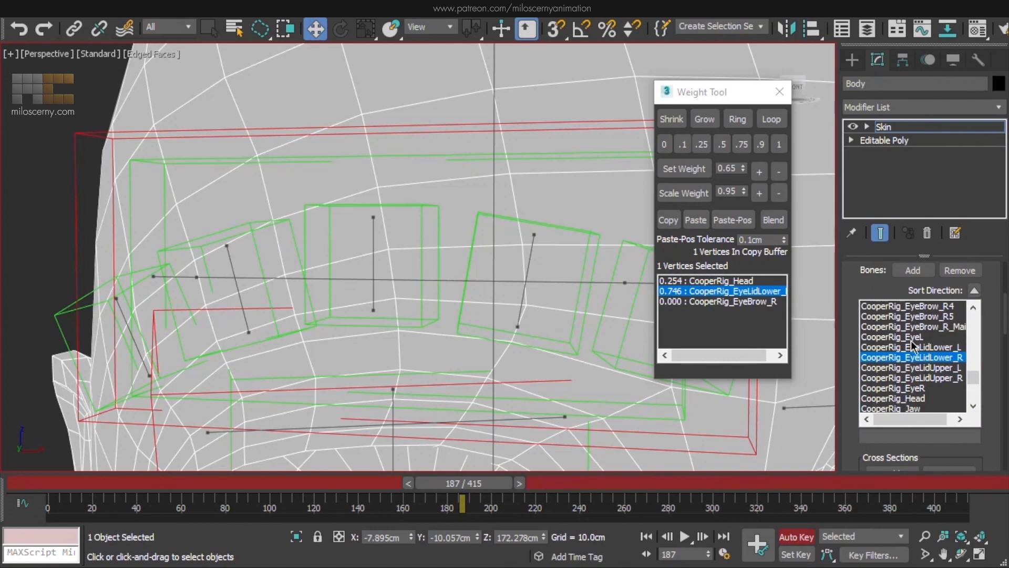
middle_drag(489, 305, 392, 237)
scroll(402, 231, down, 3)
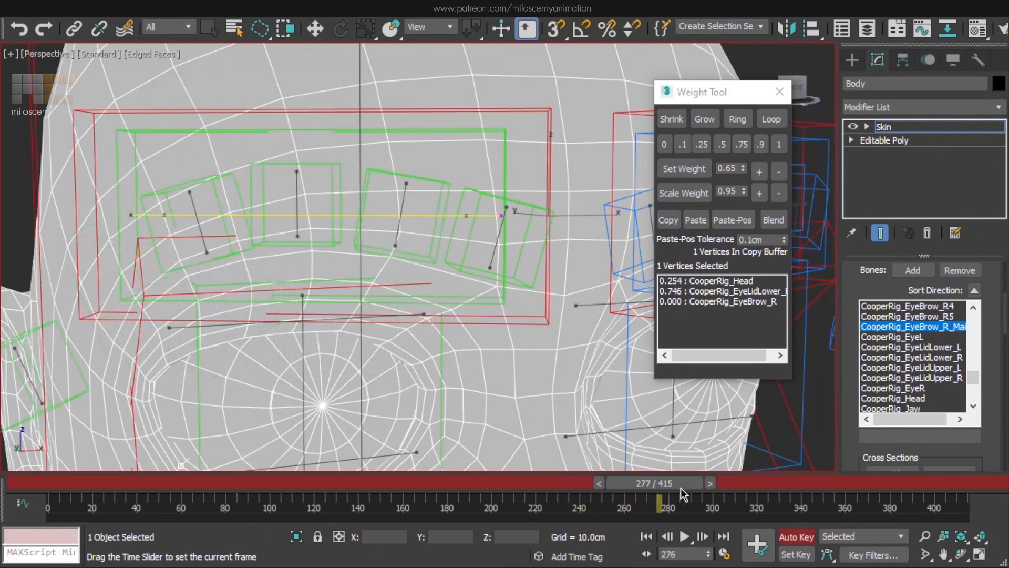
drag(681, 487, 743, 500)
middle_drag(469, 357, 434, 284)
middle_drag(405, 172, 430, 271)
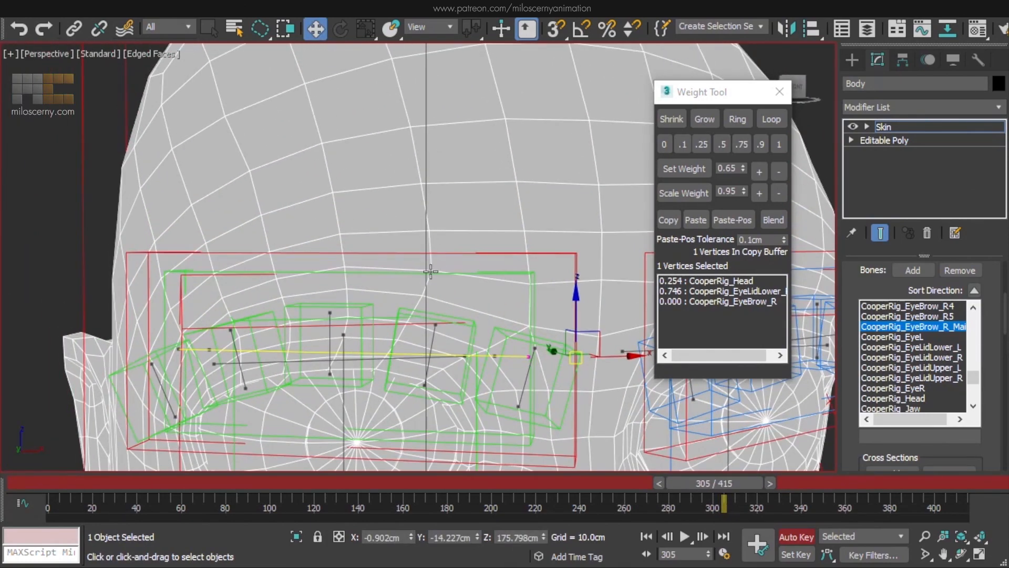
Select the 21 vertices covering the right brow area and set their EyeBrow_R_Main weight to 1.
click(431, 271)
mouse_move(735, 481)
mouse_down()
mouse_move(724, 481)
mouse_move(735, 482)
mouse_up()
click(711, 115)
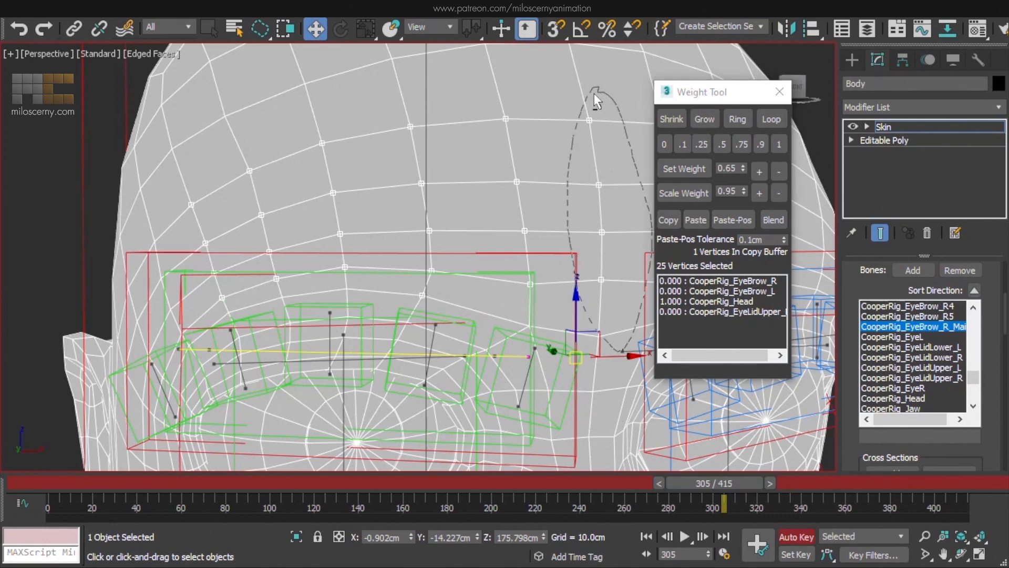
middle_drag(585, 242, 574, 253)
click(779, 148)
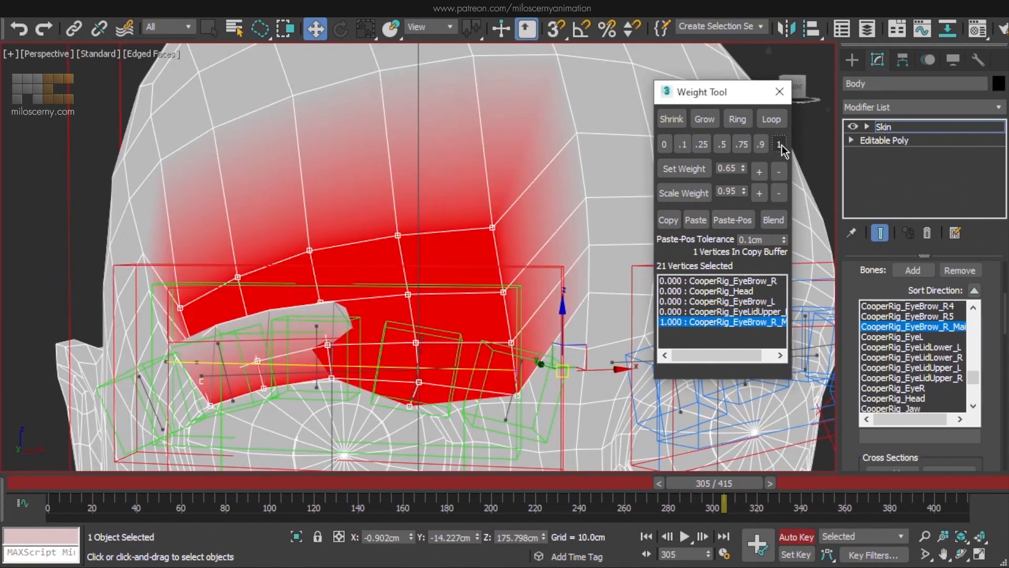
At frame 300, grow the brow selection to 45 vertices and blend its weights repeatedly to soften the falloff into the Head bone.
scroll(389, 157, down, 5)
alt+middle_drag(399, 226, 584, 236)
mouse_move(749, 490)
mouse_down()
mouse_move(720, 490)
mouse_move(763, 495)
mouse_move(739, 494)
mouse_up()
alt+middle_drag(616, 268, 484, 266)
scroll(484, 266, up, 3)
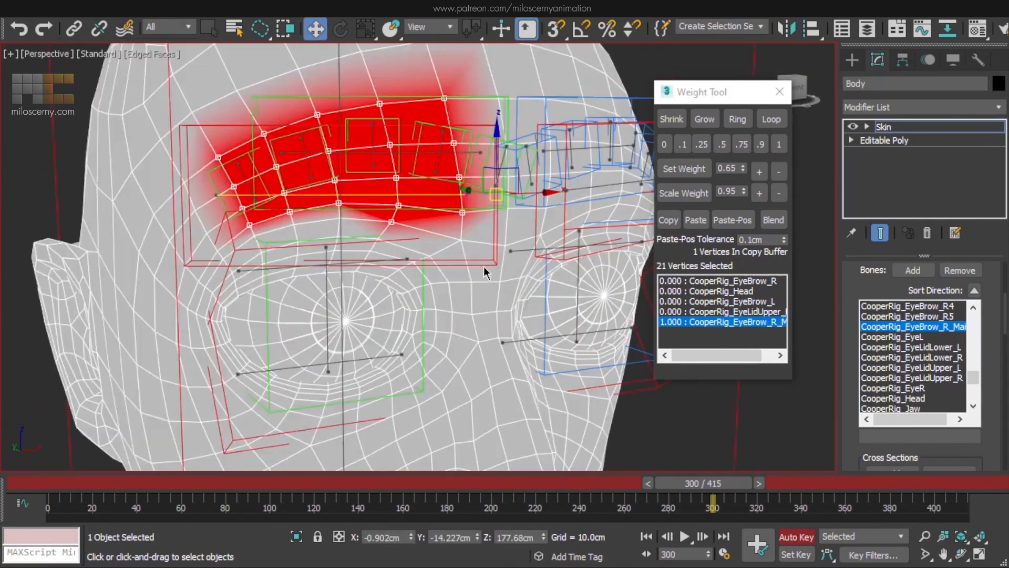
click(705, 119)
scroll(361, 214, up, 2)
click(773, 220)
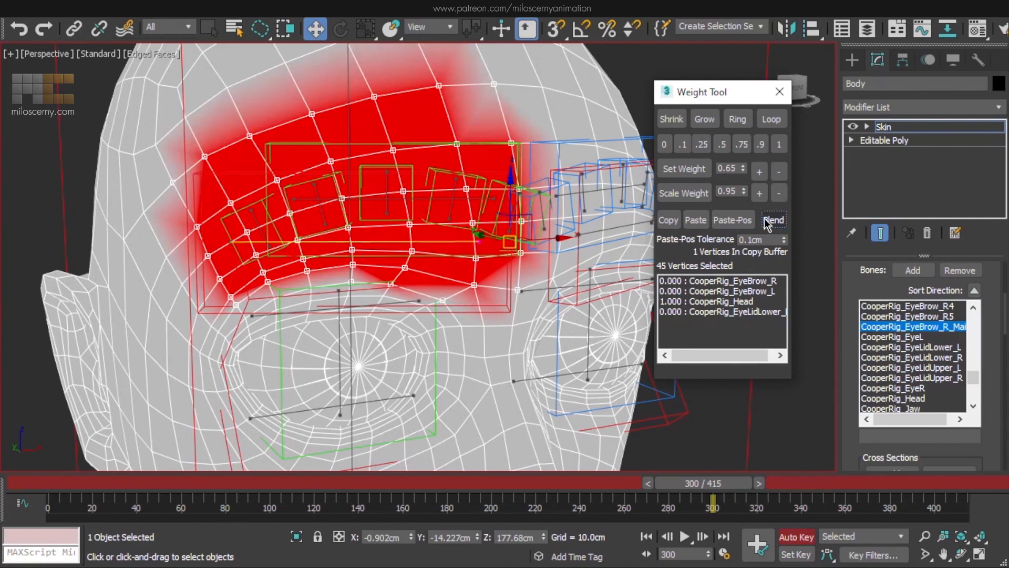
click(741, 302)
click(773, 221)
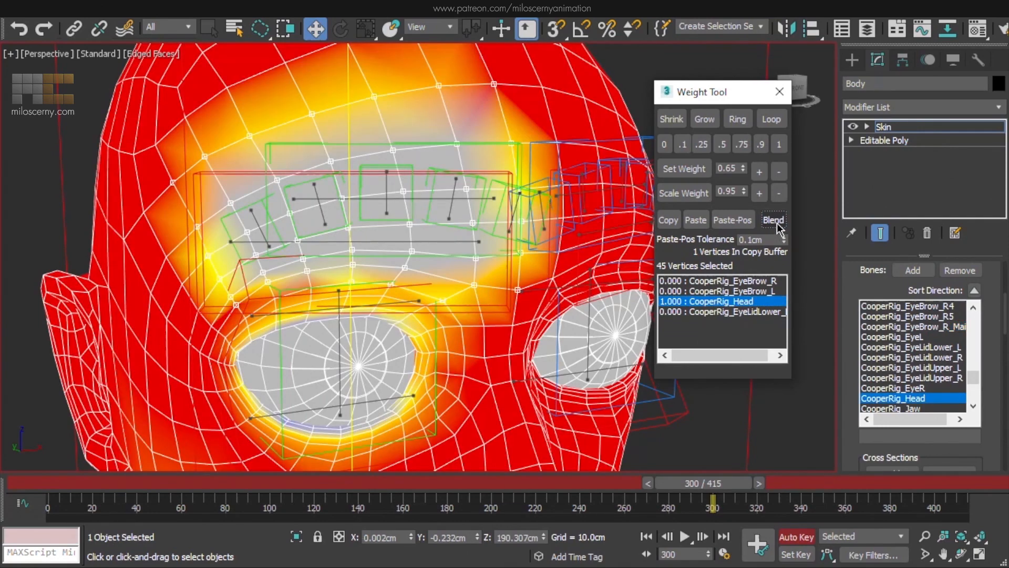
click(774, 220)
click(775, 221)
click(774, 220)
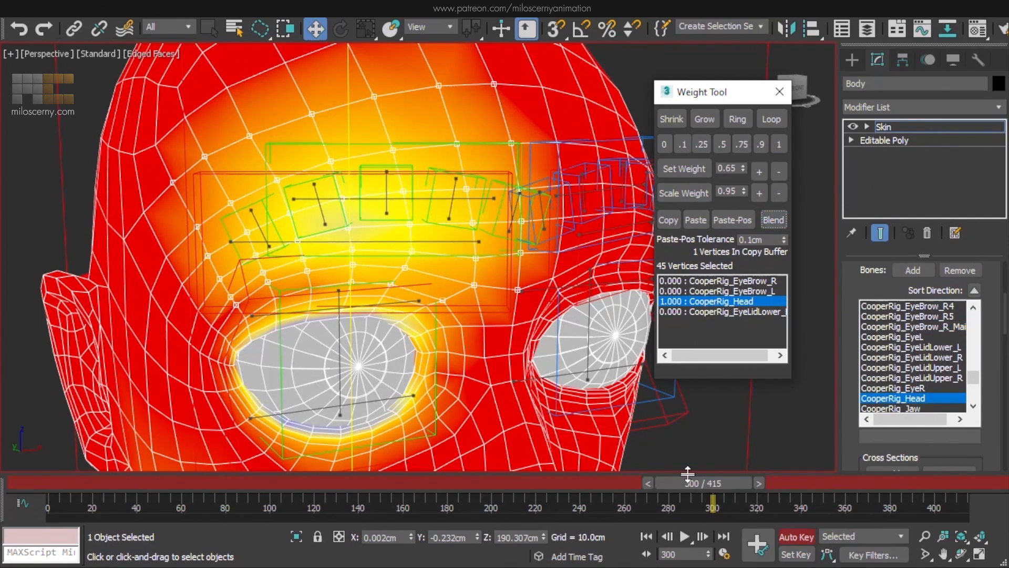
At frame 313, scale the EyeBrow_R_Main weight of the crease vertex just inward of the right upper lid's centre down to 0.119.
drag(718, 487, 745, 493)
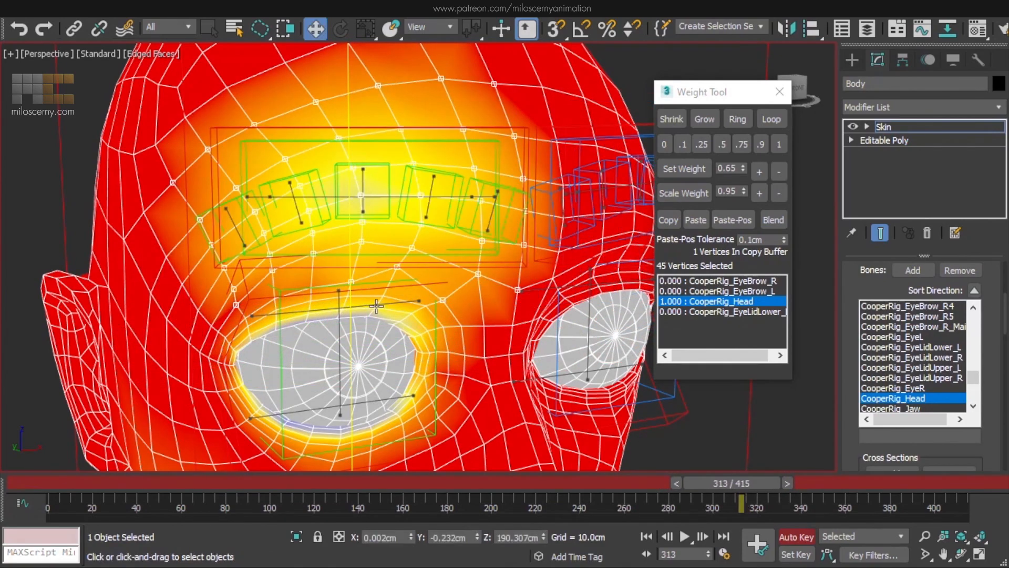
alt+middle_drag(463, 300, 408, 295)
scroll(408, 295, up, 2)
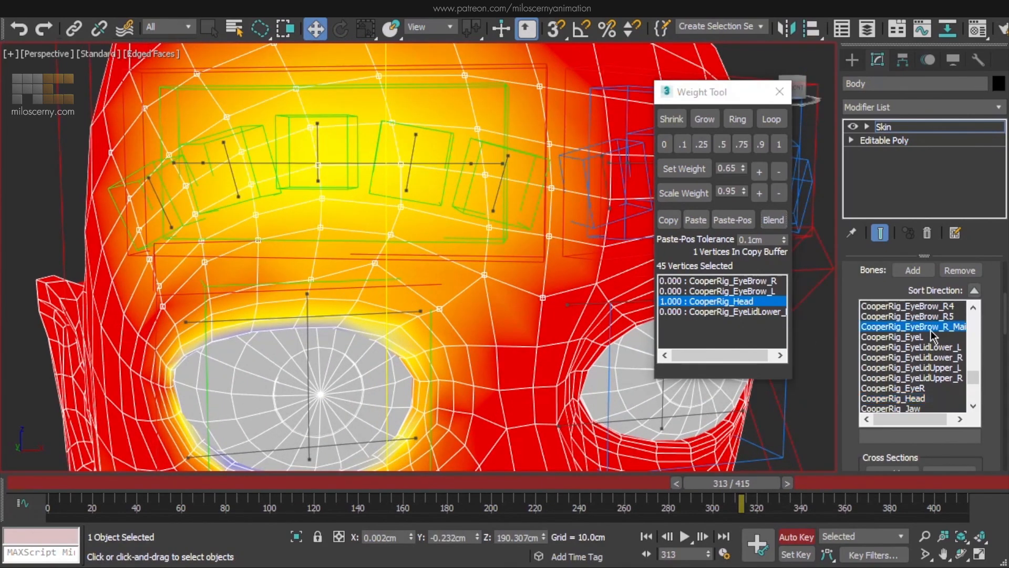
click(931, 328)
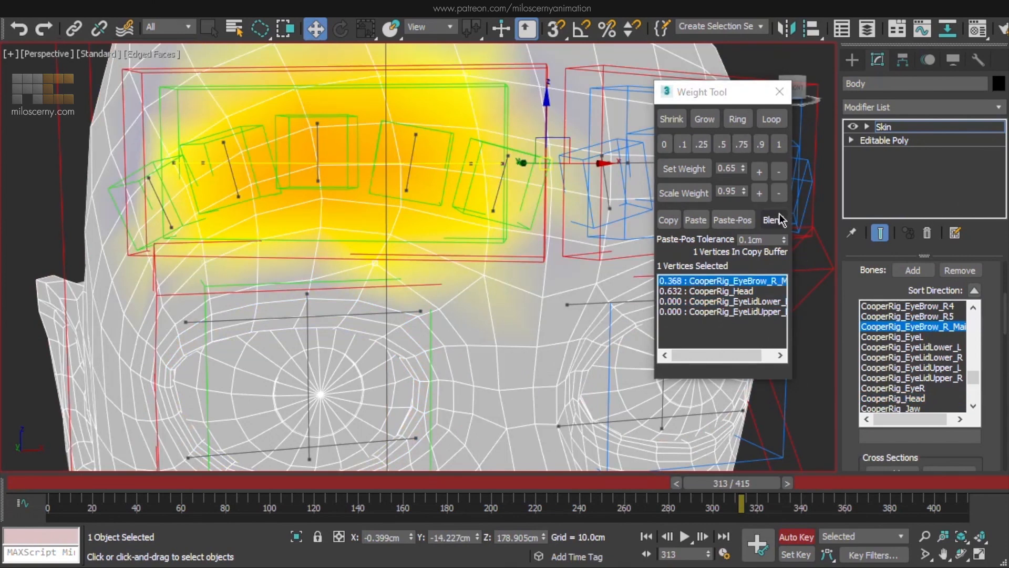
click(779, 195)
click(780, 195)
click(780, 194)
click(780, 195)
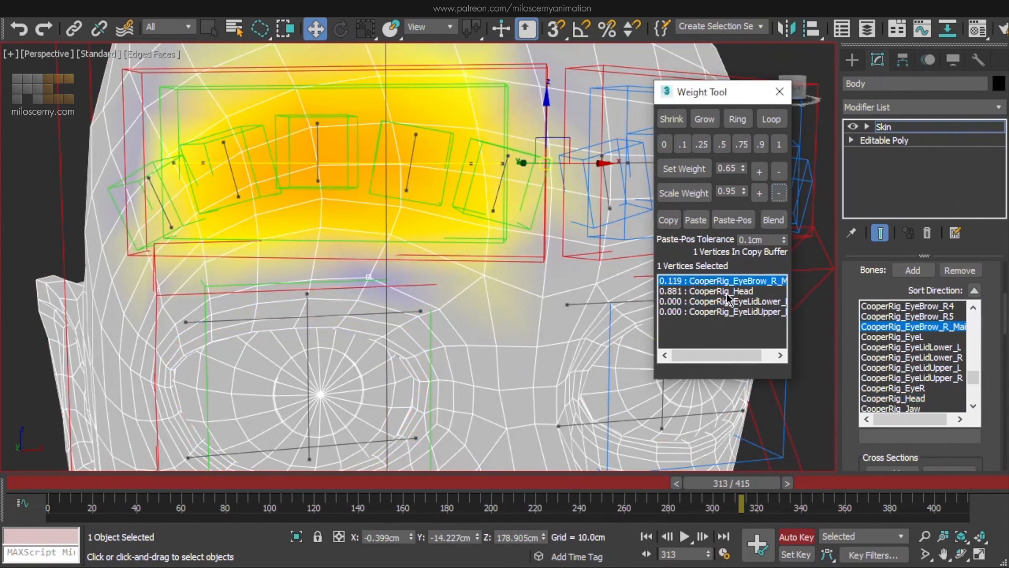
click(728, 301)
click(708, 292)
Select the two protruding crease vertices above the right upper lid and reduce their EyeLidUpper weight.
click(347, 315)
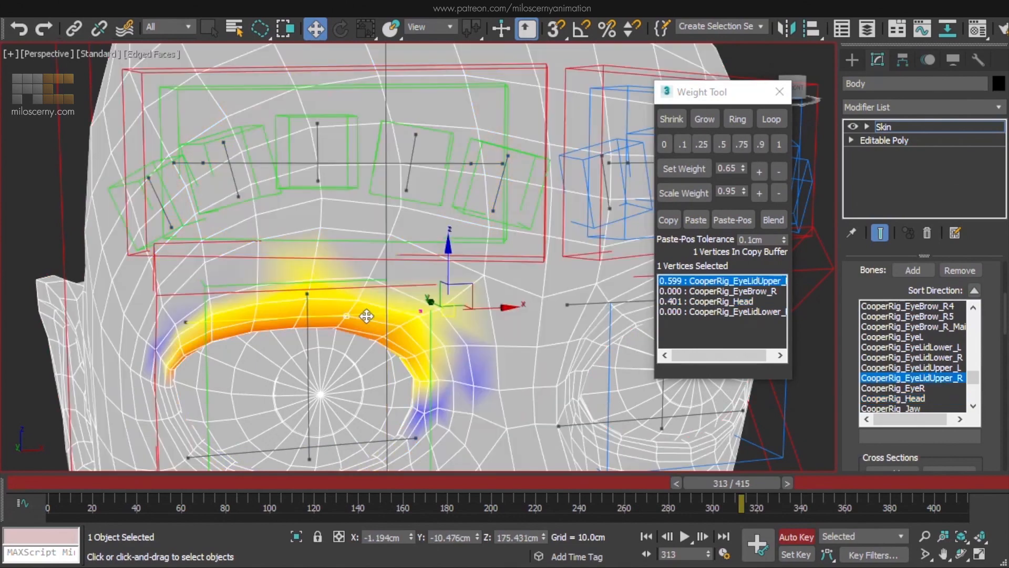
drag(736, 484, 737, 485)
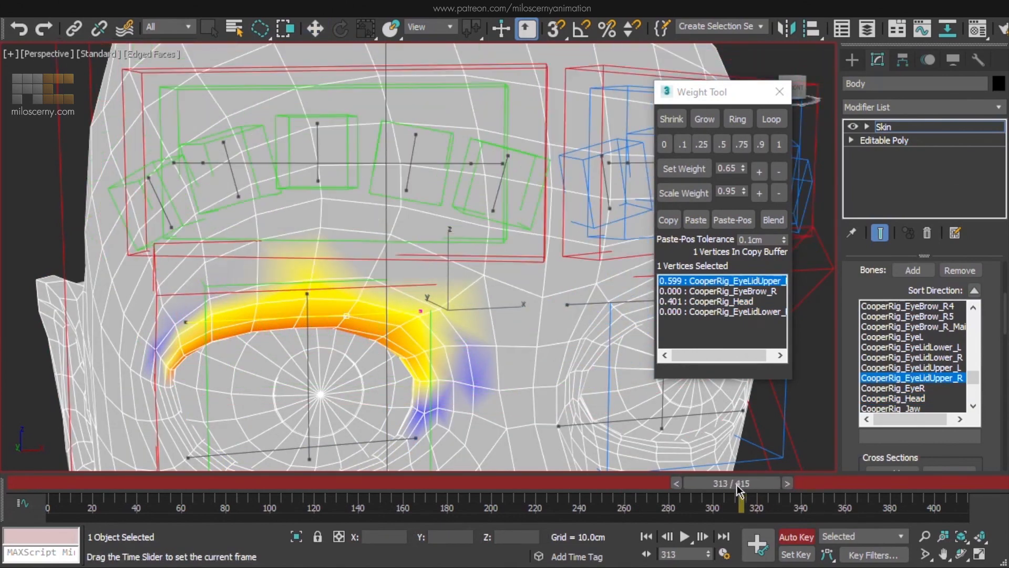
scroll(438, 312, up, 2)
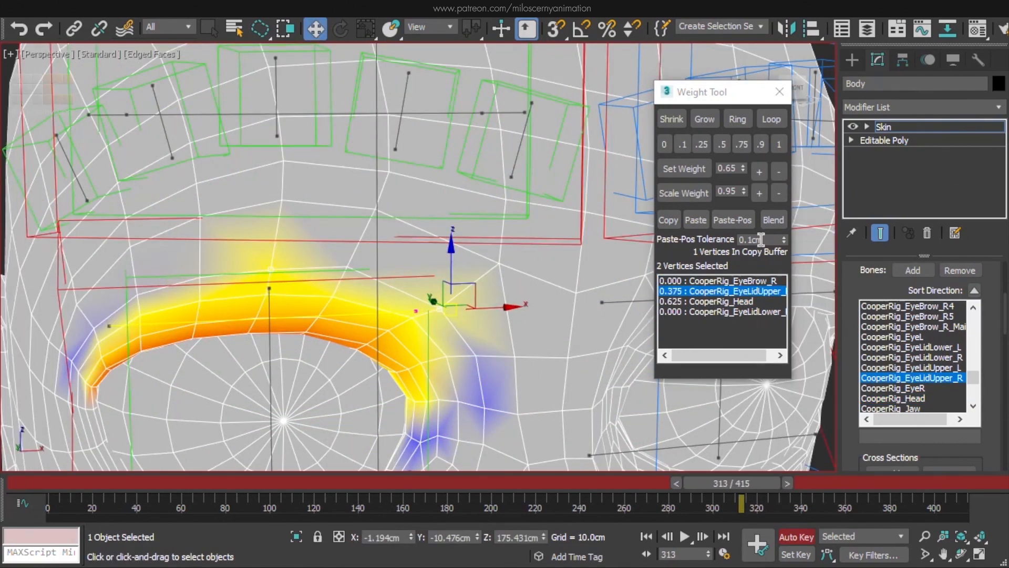
drag(742, 485, 747, 488)
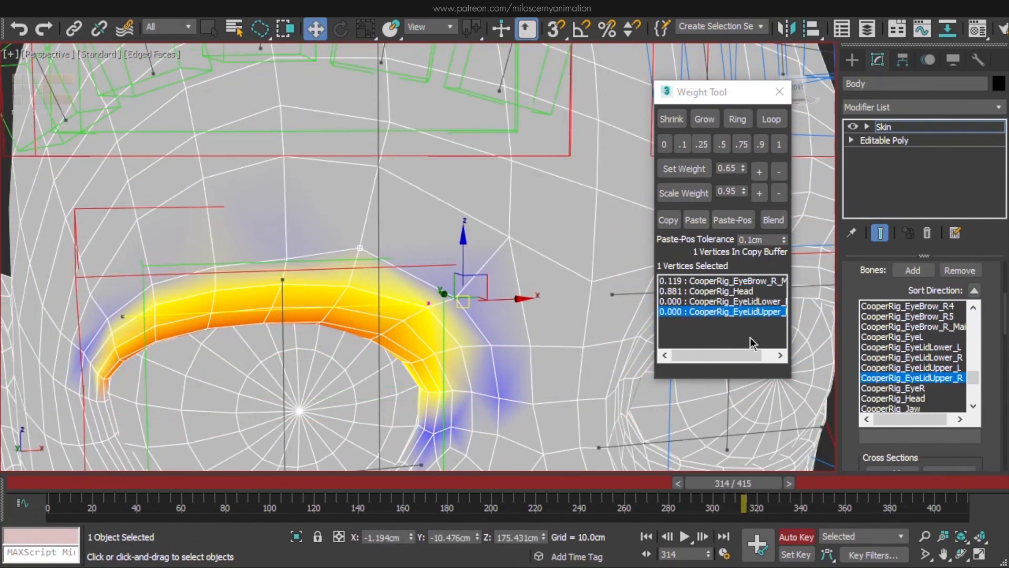
Rebalance the crease vertex inward of the lid's centre by blending, giving EyeLidUpper 0.167, and scale down its EyeBrow_R_Main weight.
click(720, 281)
click(773, 220)
click(778, 195)
click(720, 291)
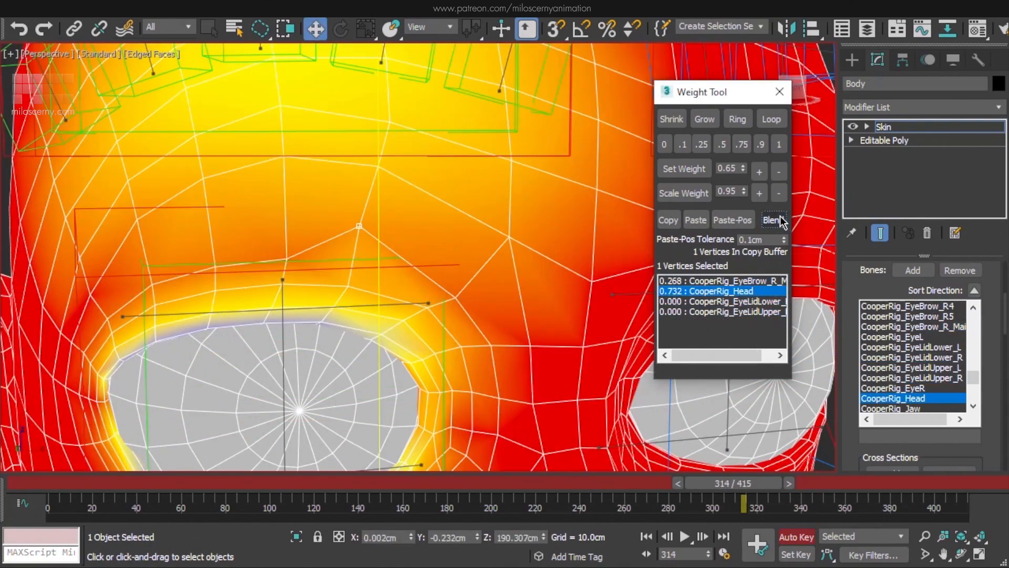
click(767, 312)
click(761, 281)
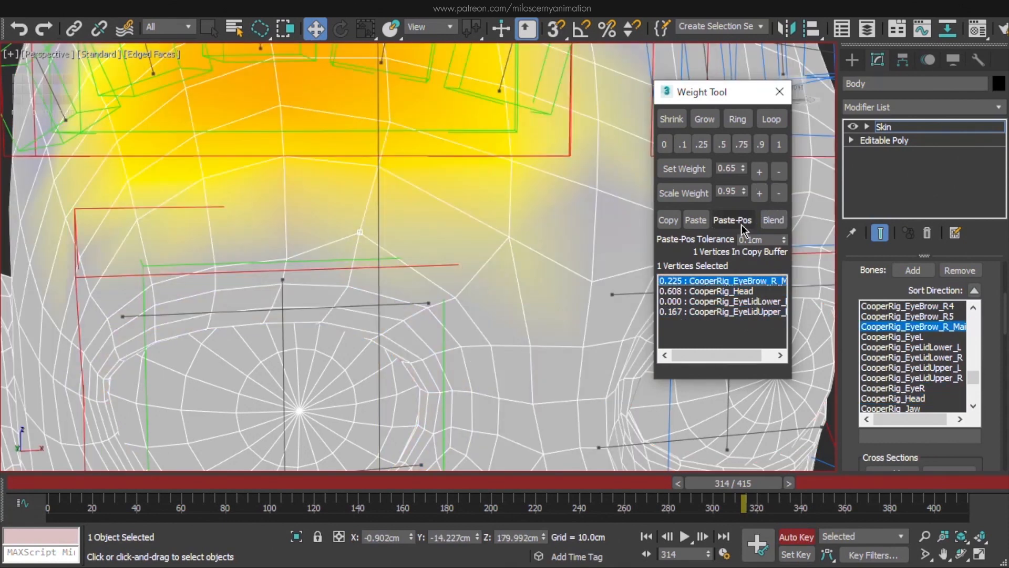
click(779, 197)
Add EyeBrow_R_Main weight to the innermost crease vertex, and give the three outer crease vertices 0.05.
click(456, 290)
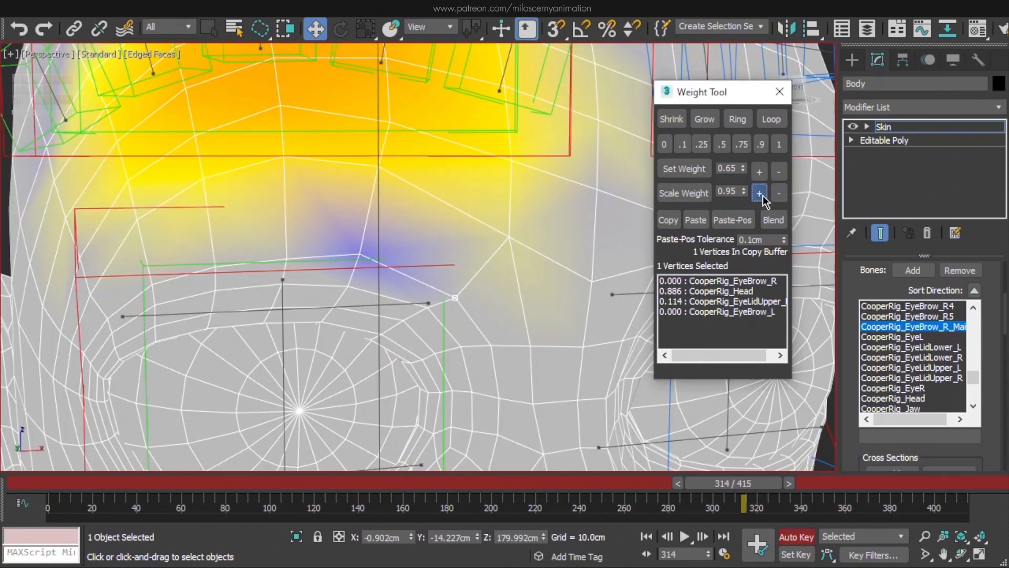
click(759, 172)
click(760, 172)
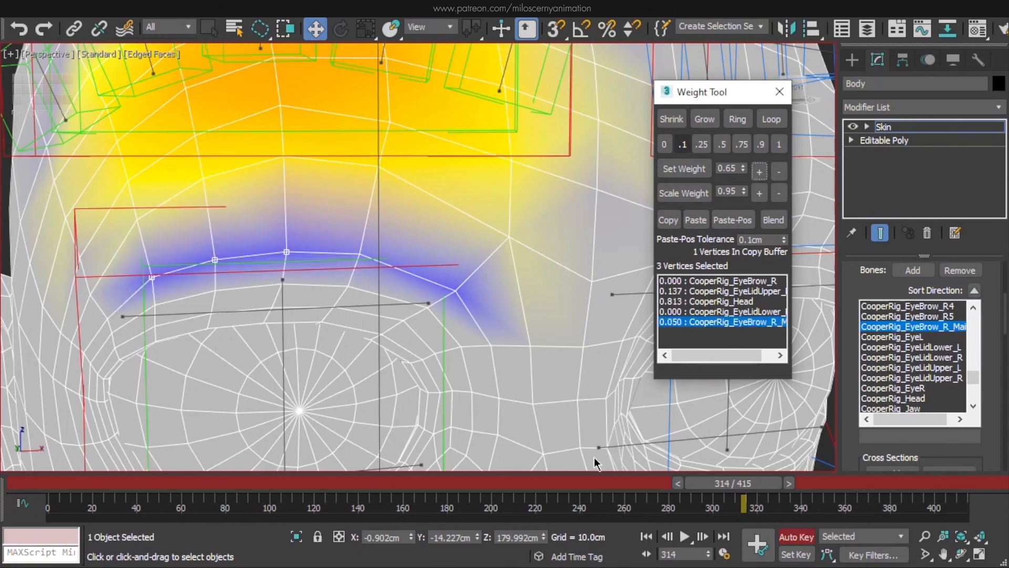
Soften the EyeBrow_R_Main falloff on two forehead vertices near the centre line, and add 0.05 to three vertices along its upper edge.
drag(743, 485, 737, 488)
scroll(356, 234, down, 4)
alt+middle_drag(356, 234, 413, 212)
scroll(412, 213, up, 3)
scroll(499, 166, down, 3)
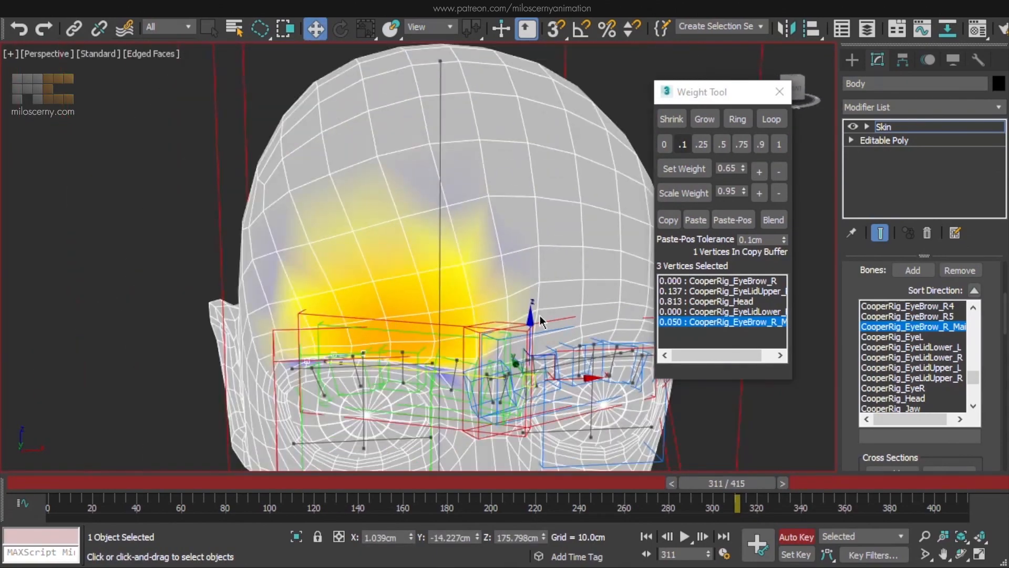
drag(721, 484, 726, 491)
key(w)
click(771, 224)
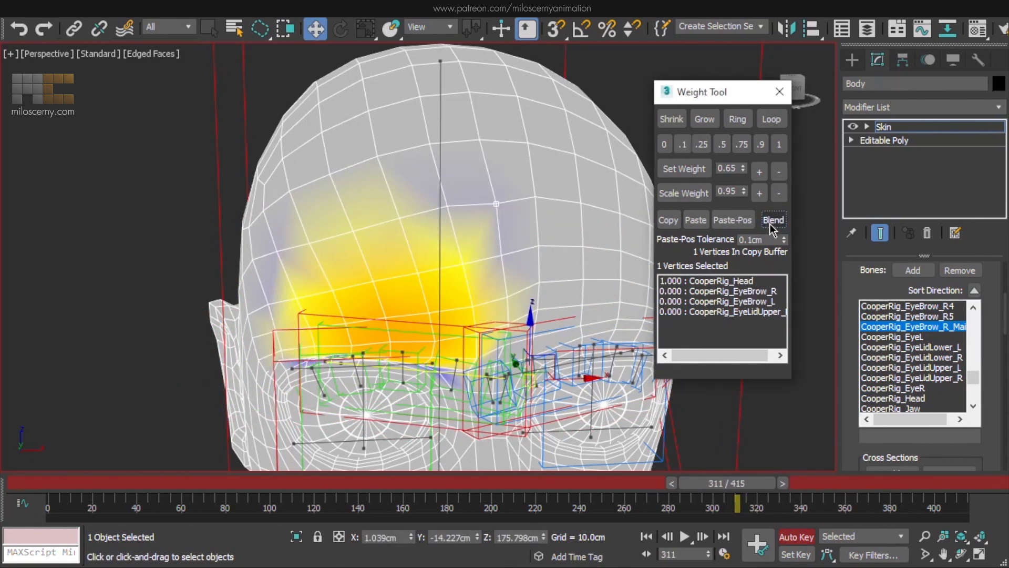
click(782, 196)
click(782, 196)
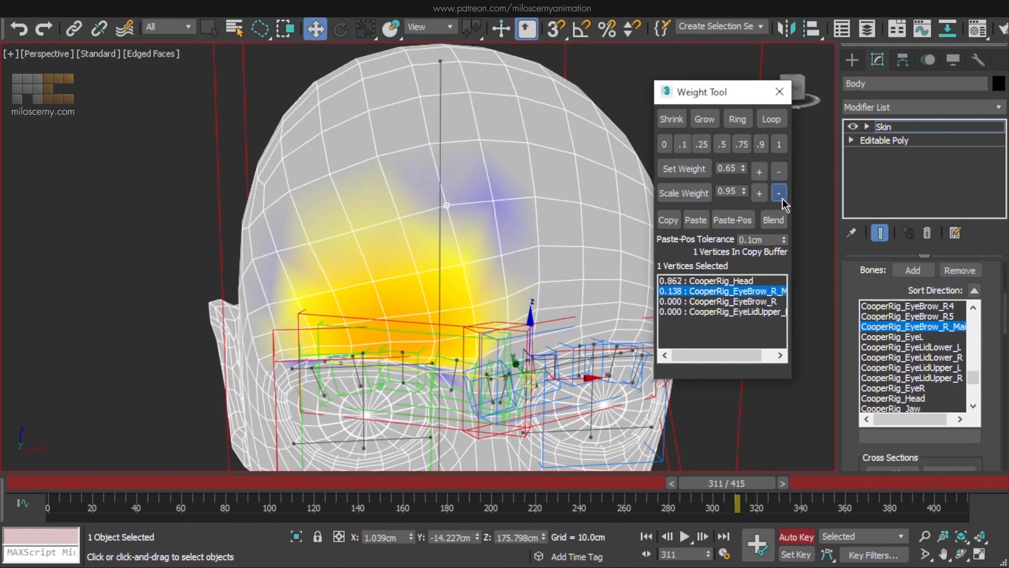
click(759, 171)
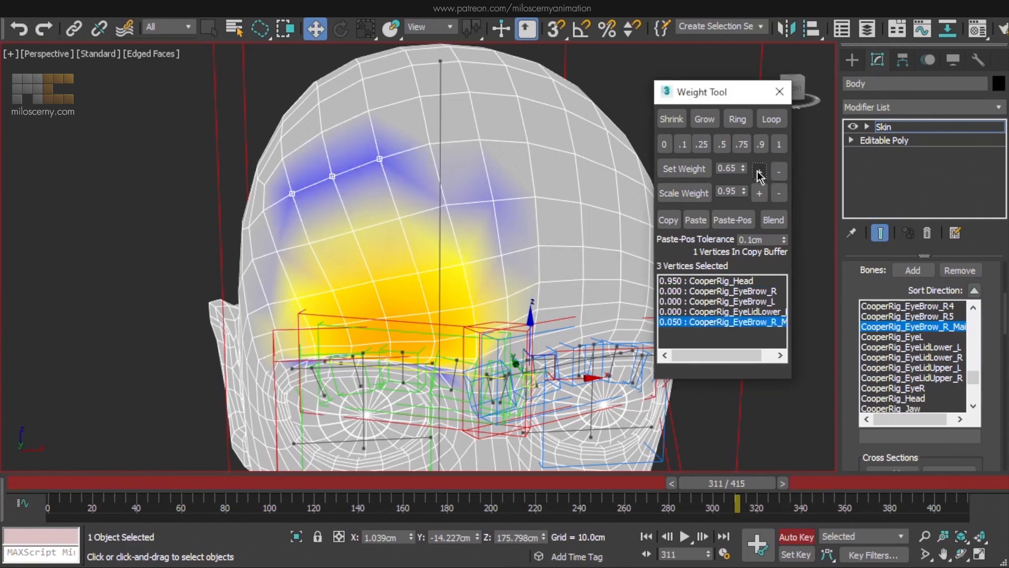
Select the four vertices along the temple side of the right brow and scale their EyeBrow_R_Main weight to 0.156.
drag(727, 486, 717, 488)
alt+middle_drag(189, 326, 329, 323)
scroll(329, 325, up, 2)
click(324, 334)
ctrl+click(347, 363)
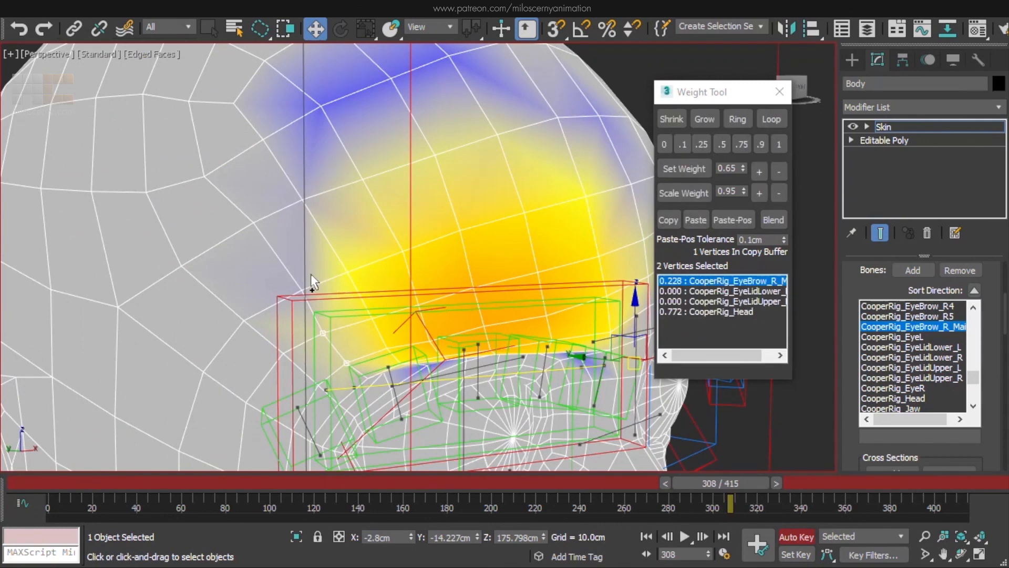
click(779, 193)
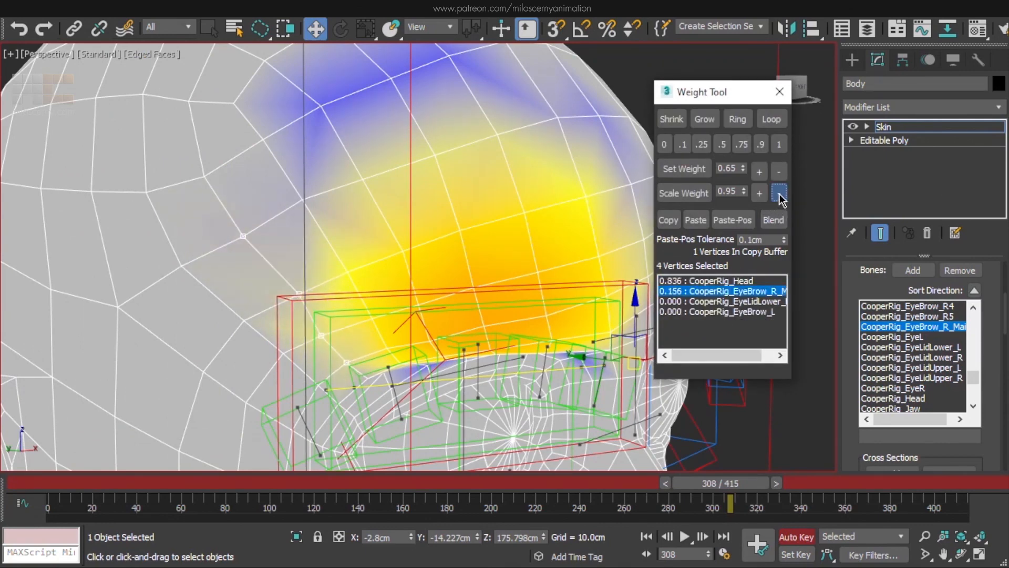
Blend the Head and EyeBrow_R_Main weights of the four temple vertices, bringing them to 0.859 and 0.141.
click(768, 280)
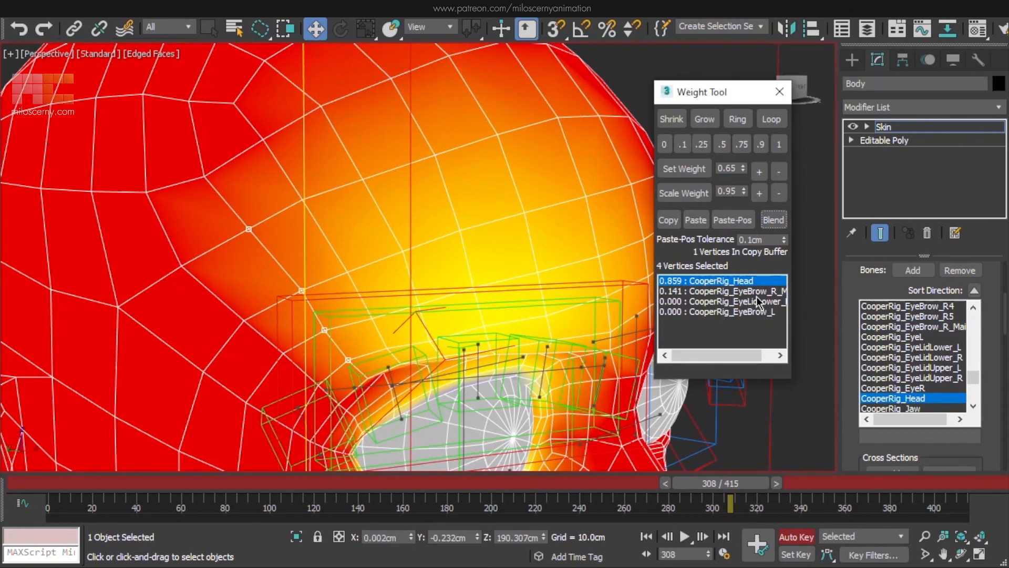
click(756, 293)
click(772, 223)
click(763, 281)
click(773, 224)
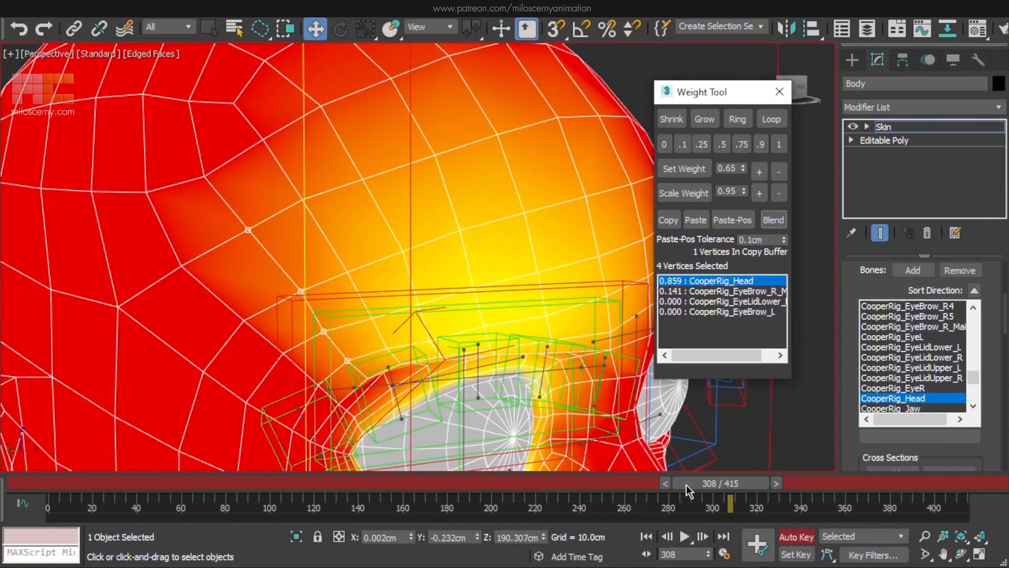
Move to frame 305, exit envelope editing and deselect the body to examine the shaded brow deformation on the whole head.
mouse_move(687, 485)
mouse_down()
mouse_move(698, 485)
mouse_move(689, 486)
mouse_up()
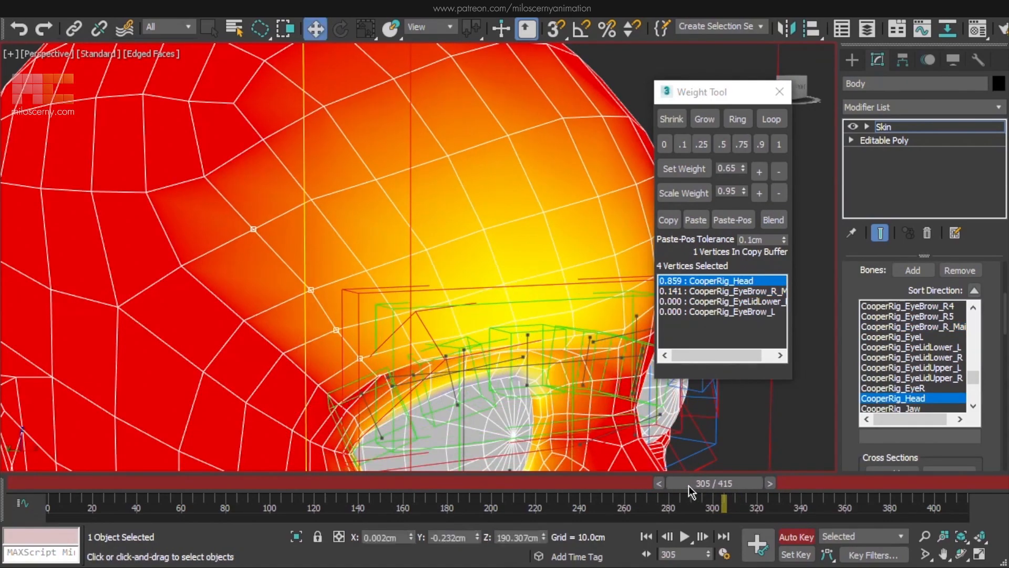
key(z)
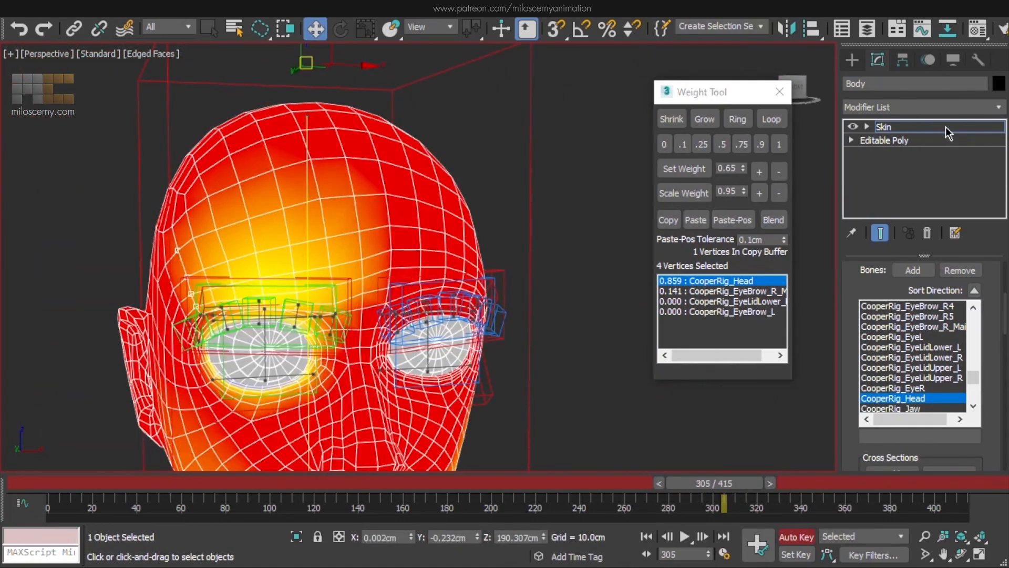
click(945, 127)
click(573, 208)
key(F4)
key(F4)
middle_drag(546, 376, 639, 328)
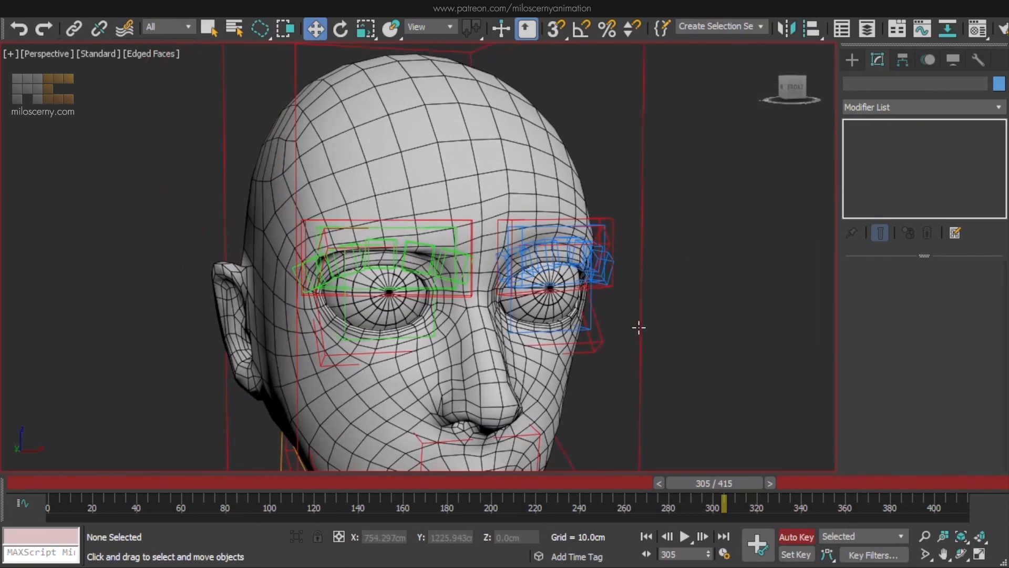
key(F4)
Hide the rig layer and move to frame 311 to examine the right brow's deformation up close.
click(868, 29)
middle_drag(468, 326, 311, 359)
mouse_move(711, 484)
mouse_down()
mouse_move(707, 492)
mouse_move(727, 498)
mouse_up()
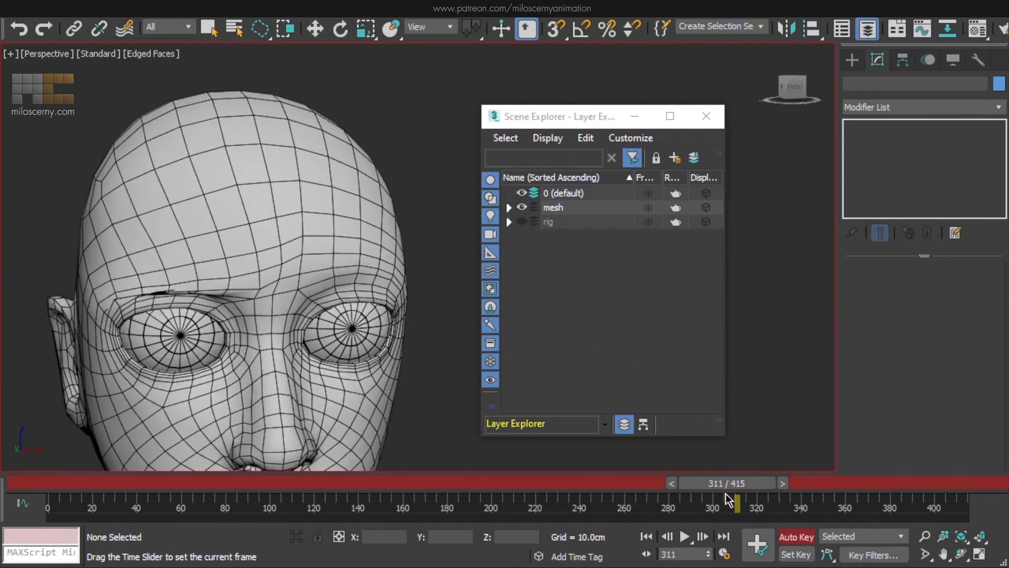
scroll(462, 304, down, 3)
scroll(288, 296, up, 8)
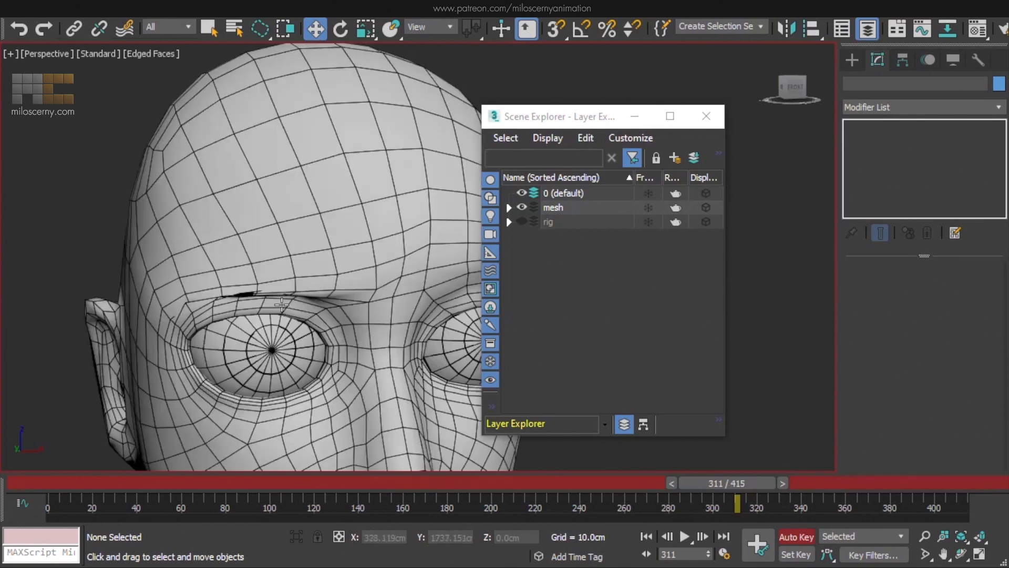
Reopen the body's skin weights for EyeBrow_R_Main at frame 311 and blend the weights of vertices between the brows.
click(361, 280)
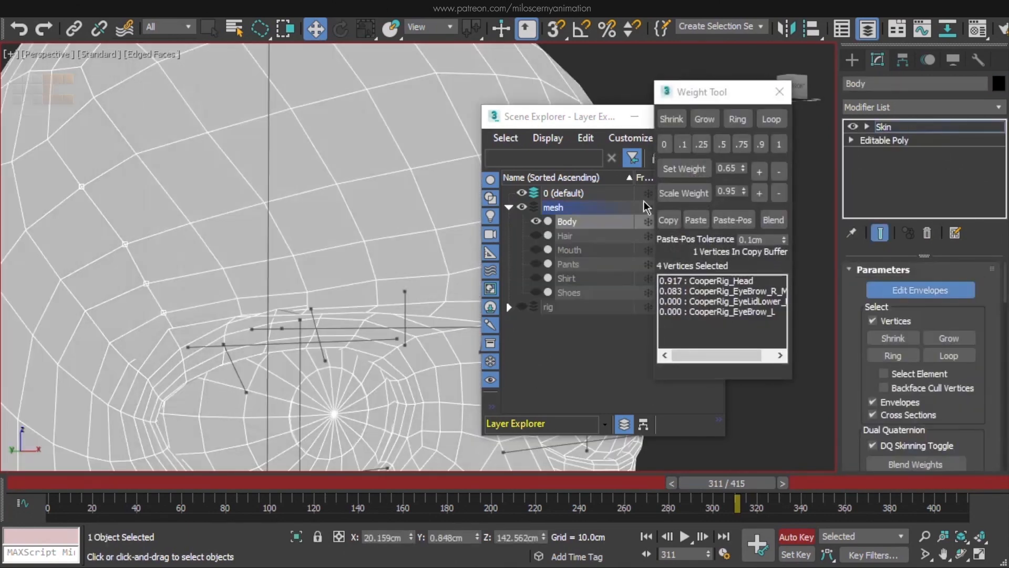
click(759, 292)
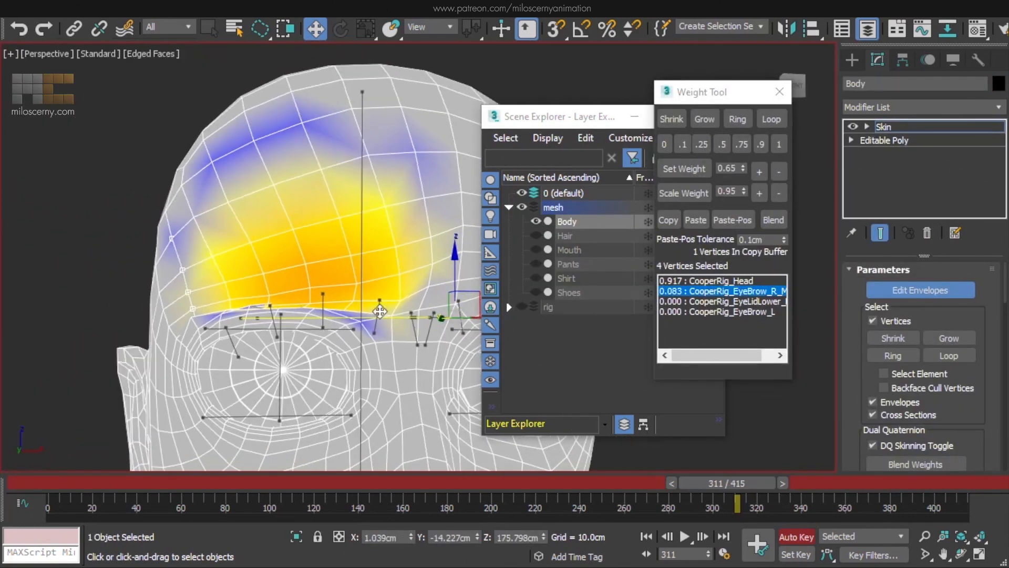
scroll(368, 283, up, 4)
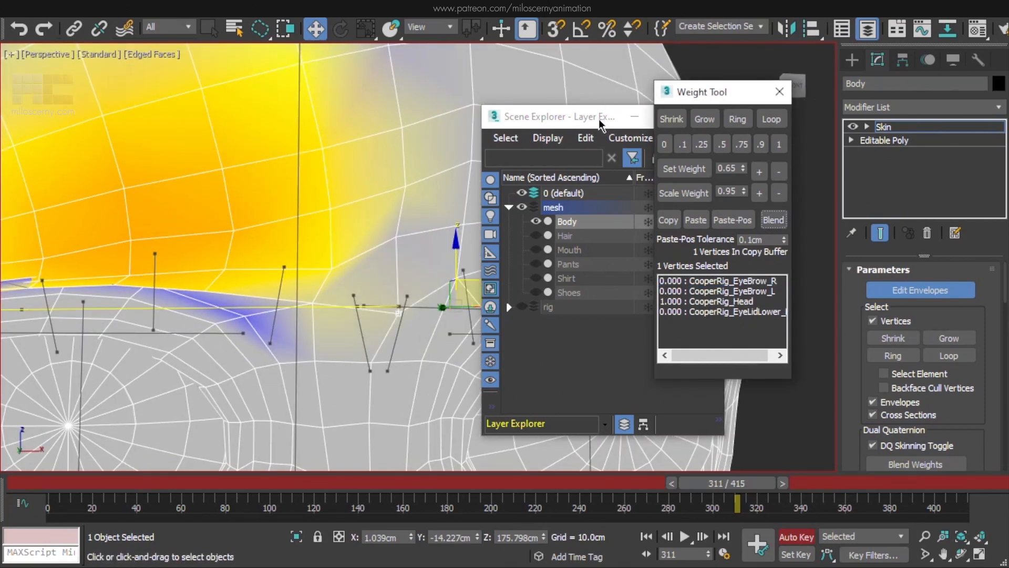
click(705, 117)
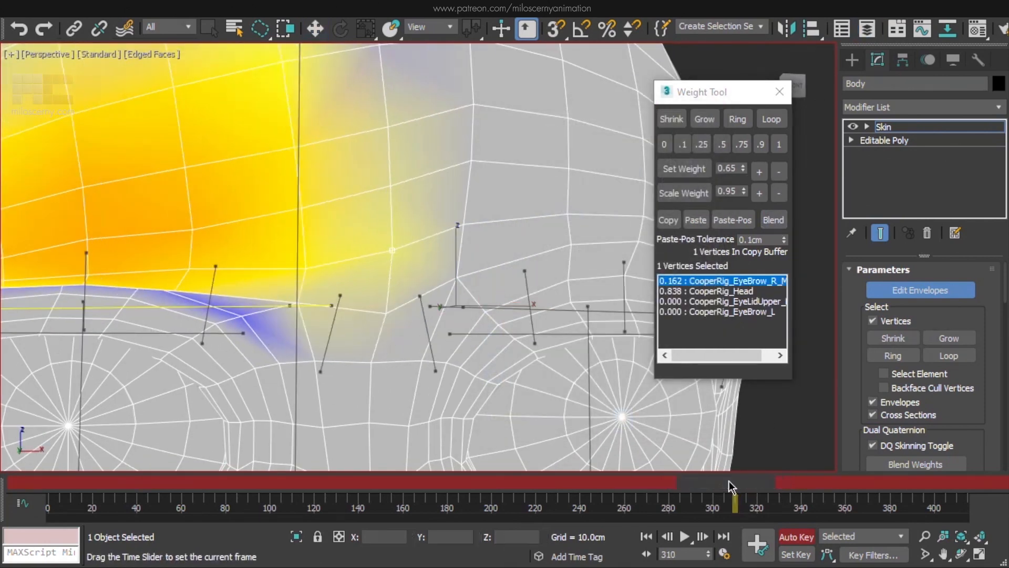
drag(733, 482, 733, 487)
At frame 303, set the EyeBrow_R_Main weight of the five crease vertices above the right eye to 0.1.
middle_drag(237, 275, 399, 277)
scroll(288, 308, up, 3)
click(328, 290)
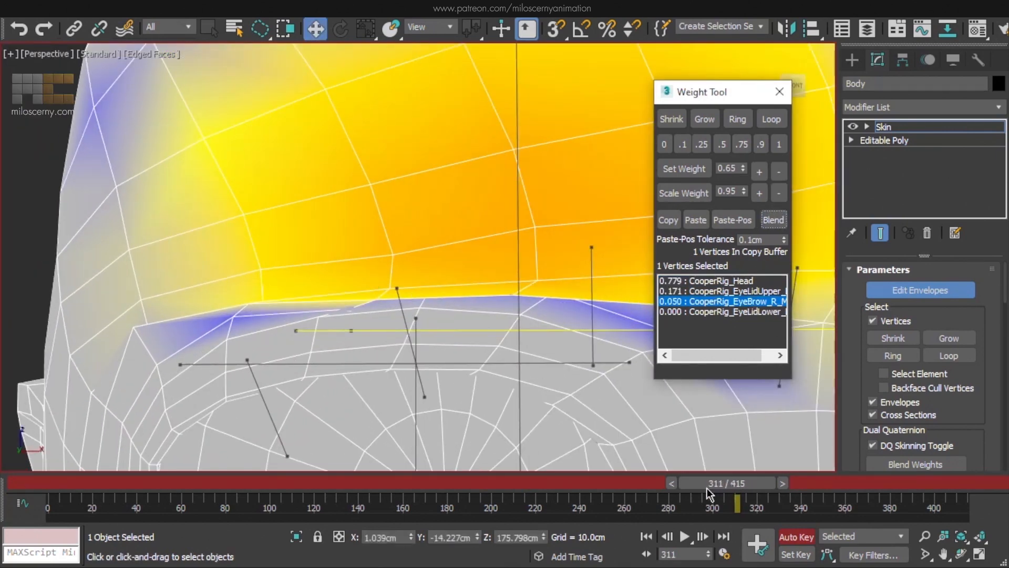
drag(707, 489, 692, 483)
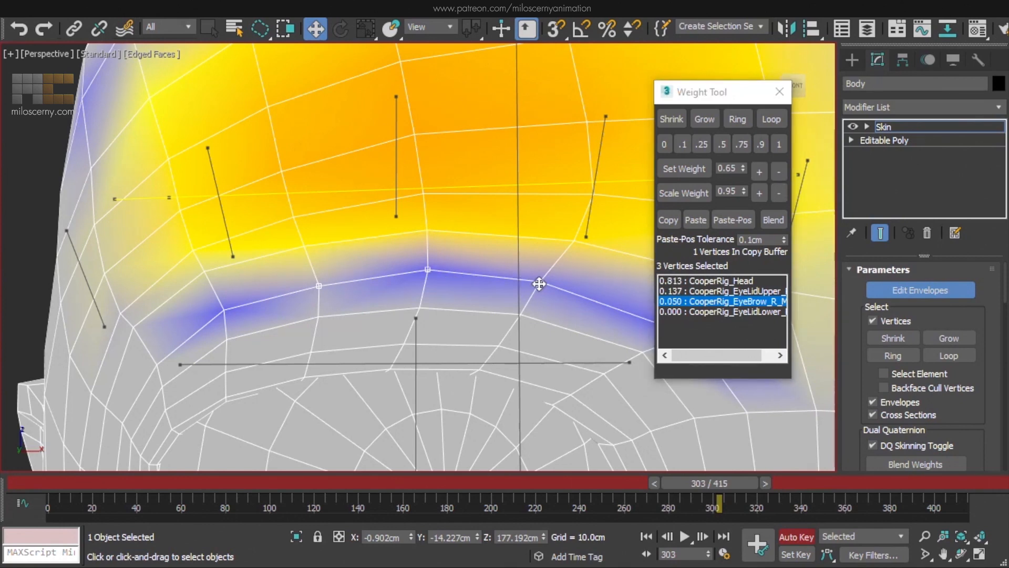
middle_drag(540, 284, 431, 277)
click(683, 144)
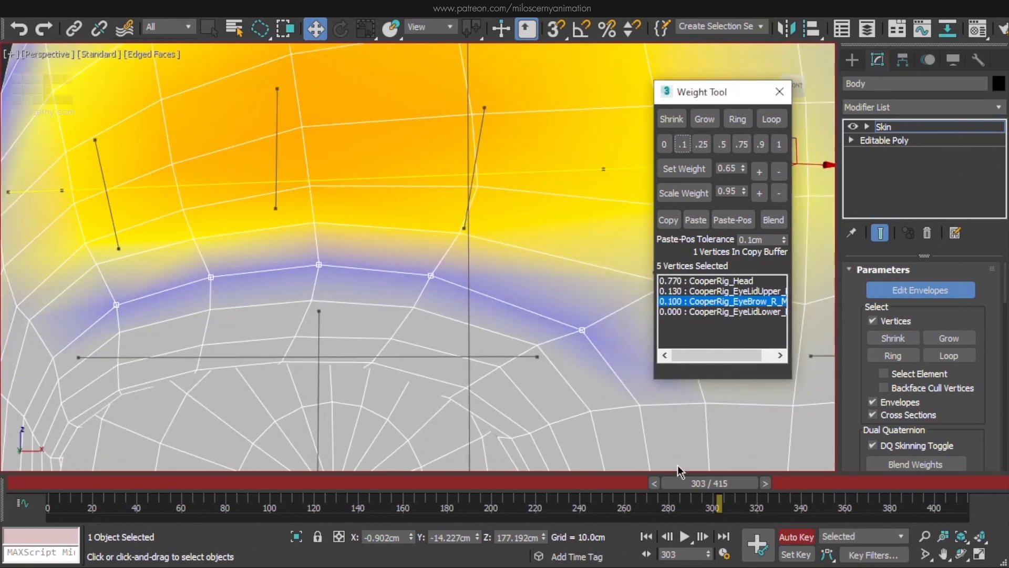
At frame 305, blend and scale the EyeBrow_R_Main weights of individual vertices along the right brow's lower edge.
drag(704, 482, 708, 486)
scroll(305, 292, down, 3)
alt+middle_drag(304, 292, 383, 302)
scroll(257, 287, up, 1)
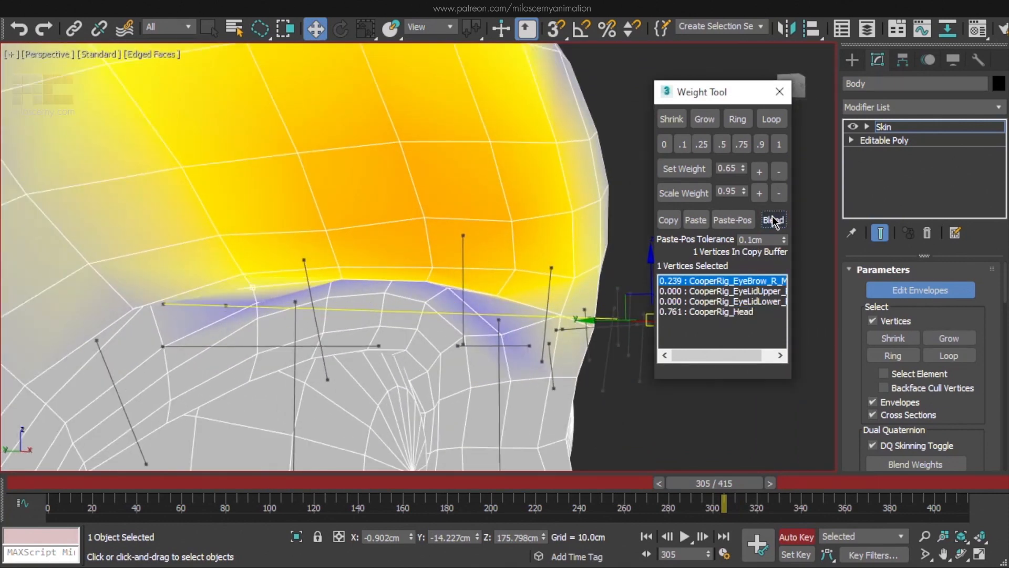
click(772, 220)
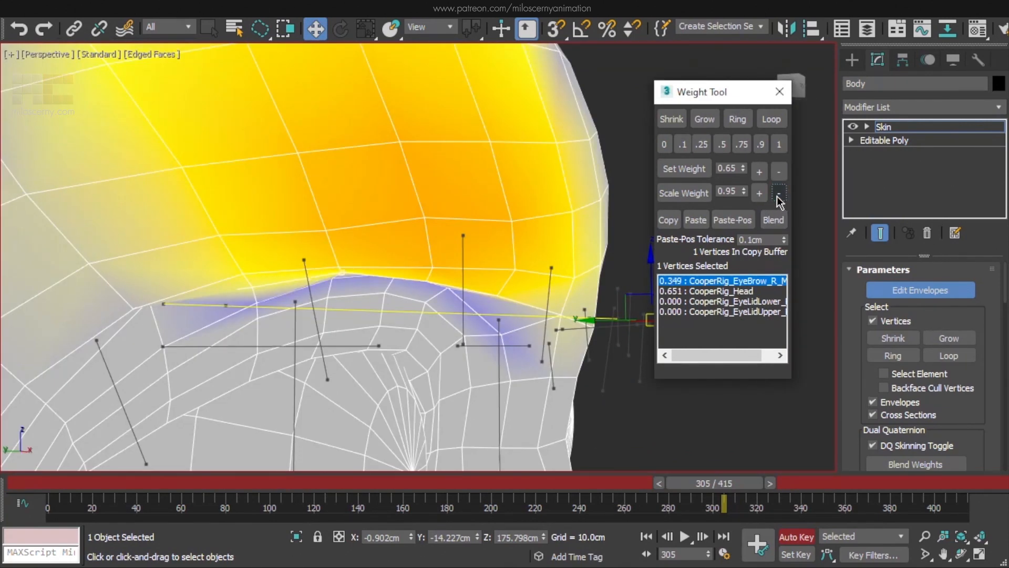
click(784, 196)
click(783, 195)
scroll(426, 295, down, 3)
mouse_move(427, 296)
alt+middle_down()
mouse_move(378, 298)
mouse_move(432, 304)
alt+middle_up()
scroll(432, 304, up, 4)
click(372, 288)
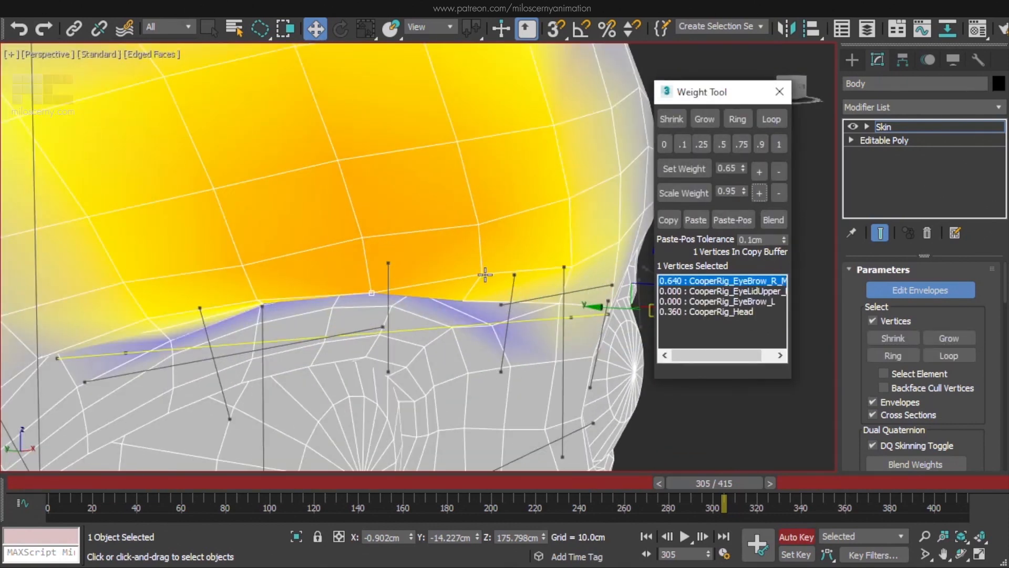
click(260, 300)
alt+middle_drag(260, 300, 433, 243)
Grow the selection around the vertex above the middle of the right brow to nine vertices and blend their weights twice.
click(452, 197)
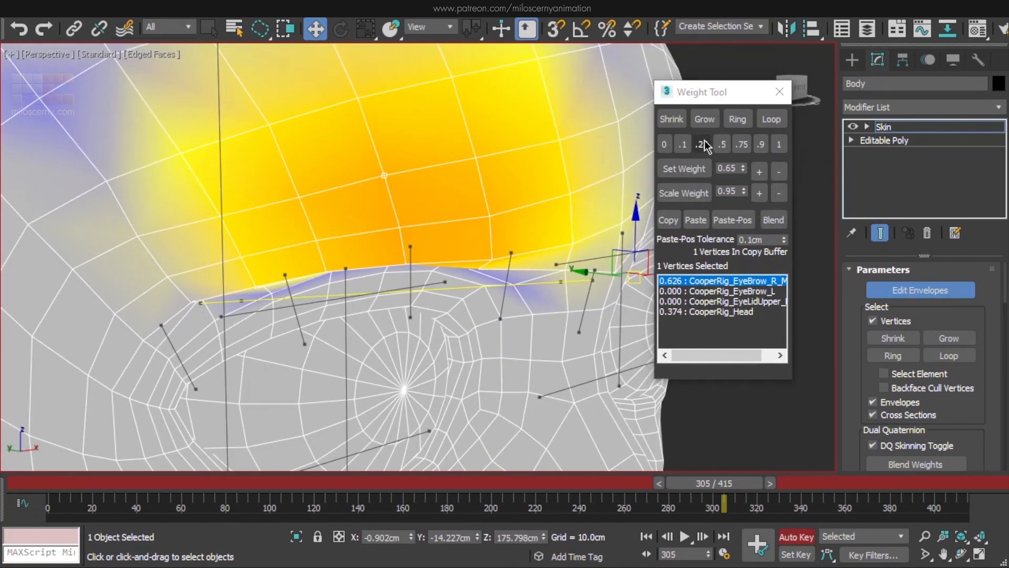
click(704, 119)
click(774, 220)
click(774, 221)
scroll(480, 221, down, 3)
alt+middle_drag(480, 220, 432, 232)
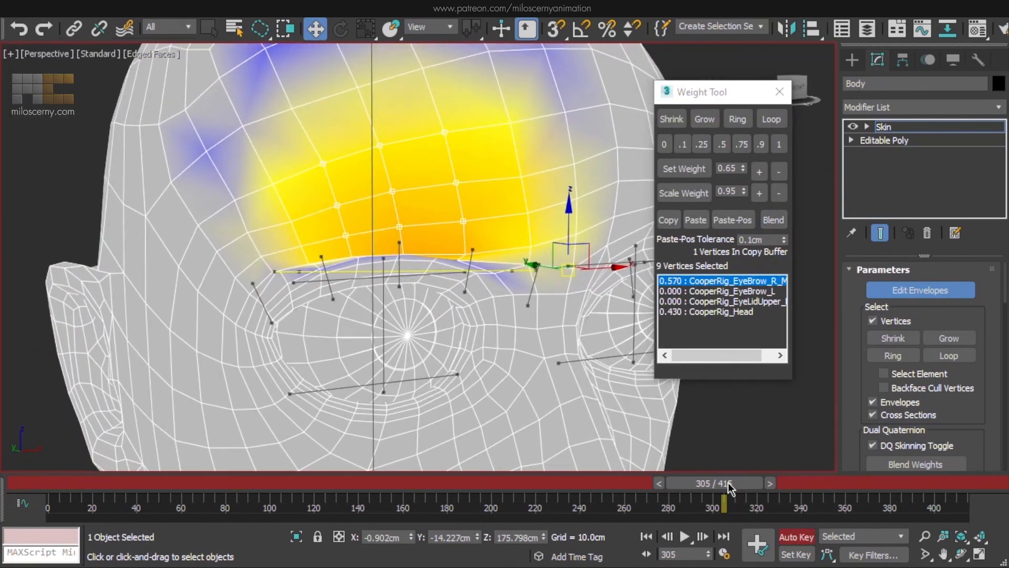
At frame 311, blend the inner brow vertex's weights and scale its EyeBrow_R_Main weight down to 0.141.
mouse_move(729, 488)
mouse_down()
mouse_move(748, 488)
mouse_move(737, 487)
mouse_up()
key(w)
scroll(477, 282, up, 6)
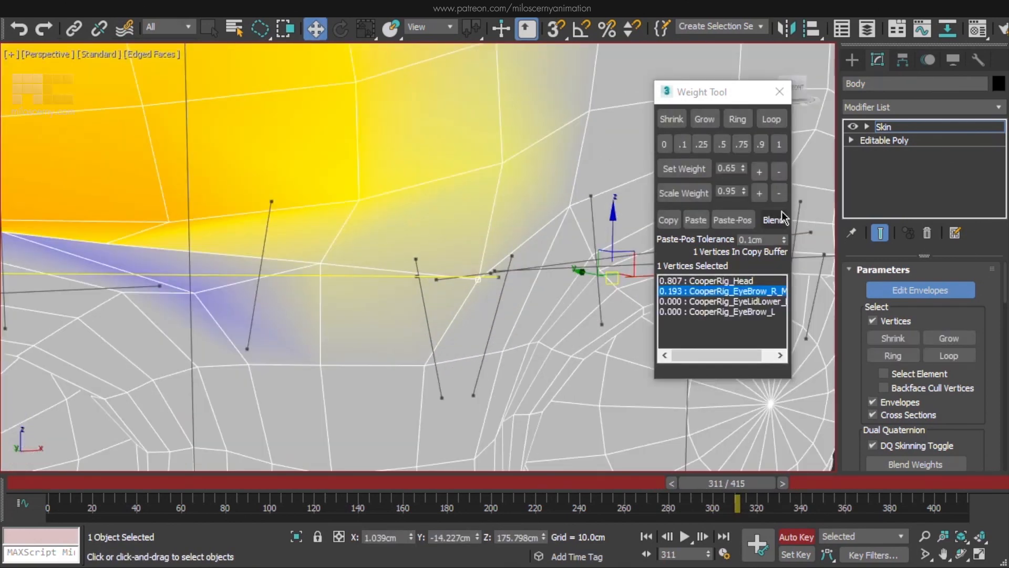
click(773, 220)
click(779, 193)
click(779, 193)
scroll(450, 295, down, 6)
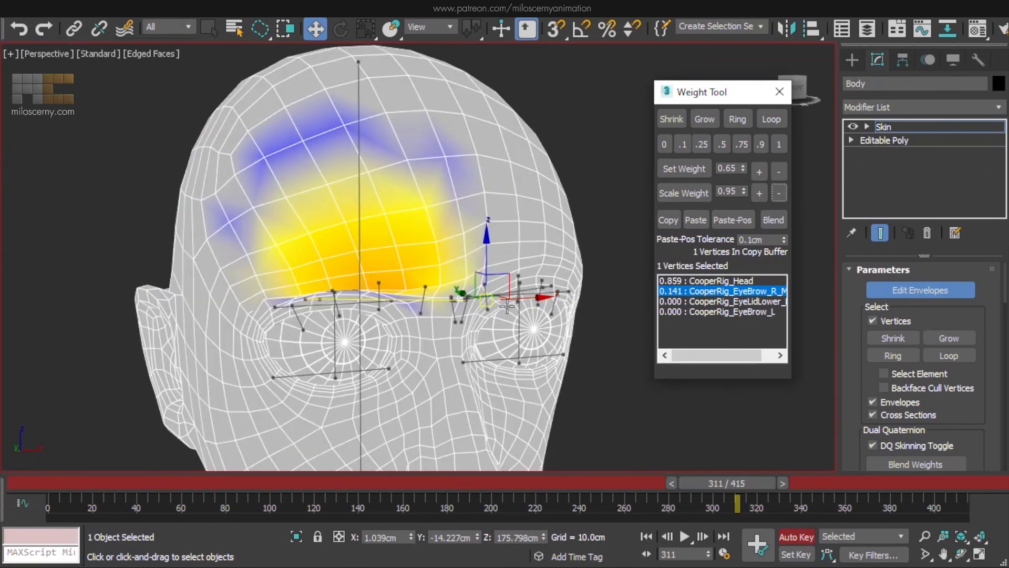
Blend the weights of four vertices at the brow's inner end and scale the innermost vertex's EyeBrow_R_Main weight to 0.163.
scroll(383, 303, up, 6)
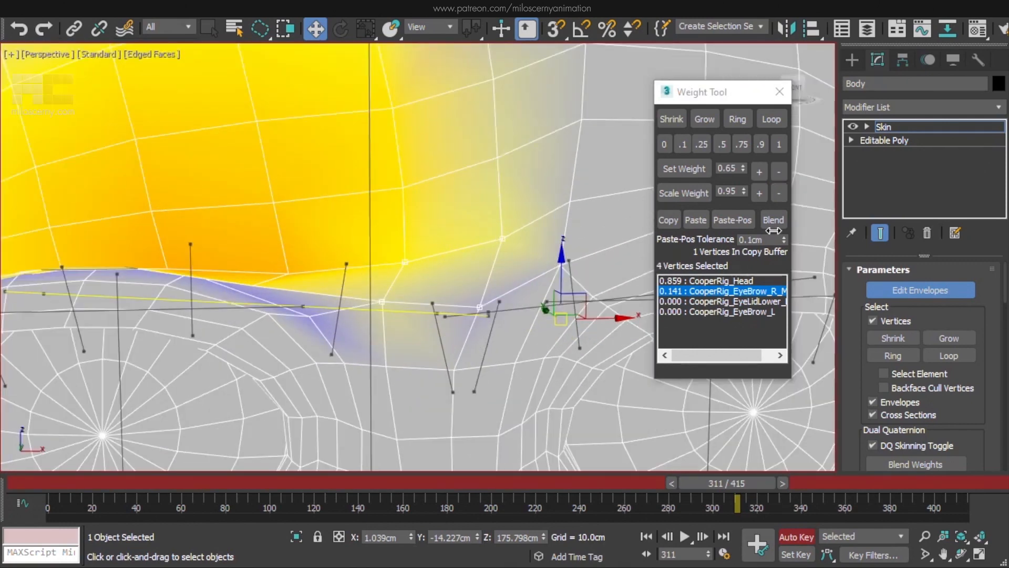
click(774, 219)
click(779, 194)
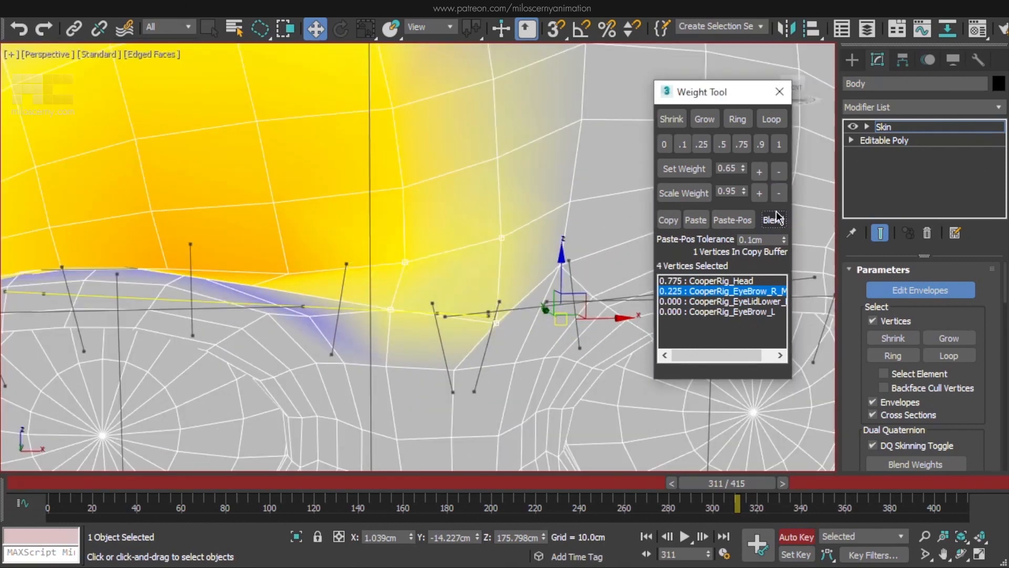
click(779, 193)
scroll(463, 295, down, 5)
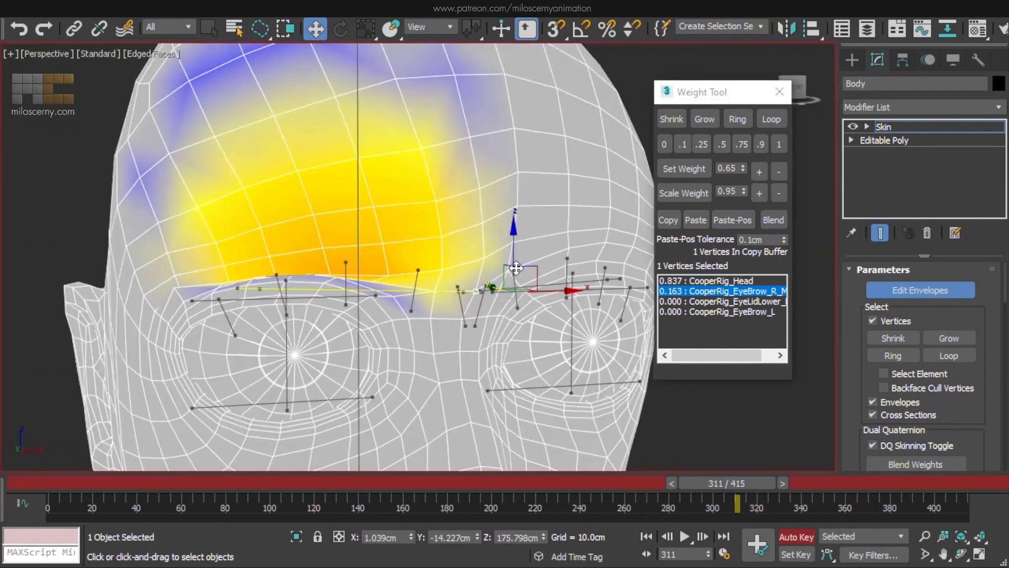
mouse_move(748, 483)
mouse_down()
mouse_move(730, 481)
mouse_move(744, 489)
mouse_up()
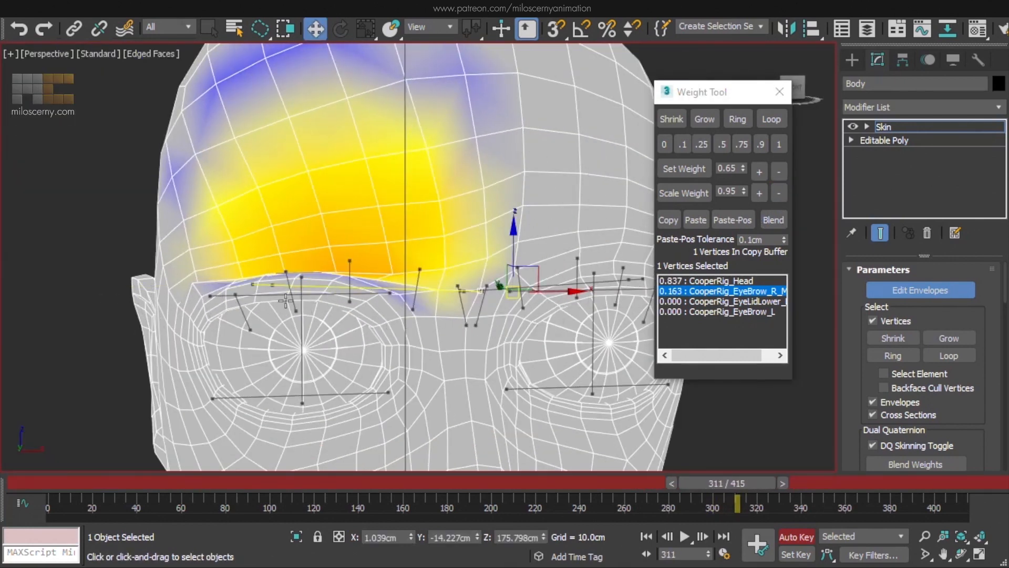
Give the vertex at the right brow's outer corner an EyeBrow_R_Main weight of 0.122.
scroll(207, 288, up, 5)
click(208, 288)
alt+middle_drag(208, 288, 348, 308)
scroll(348, 308, up, 2)
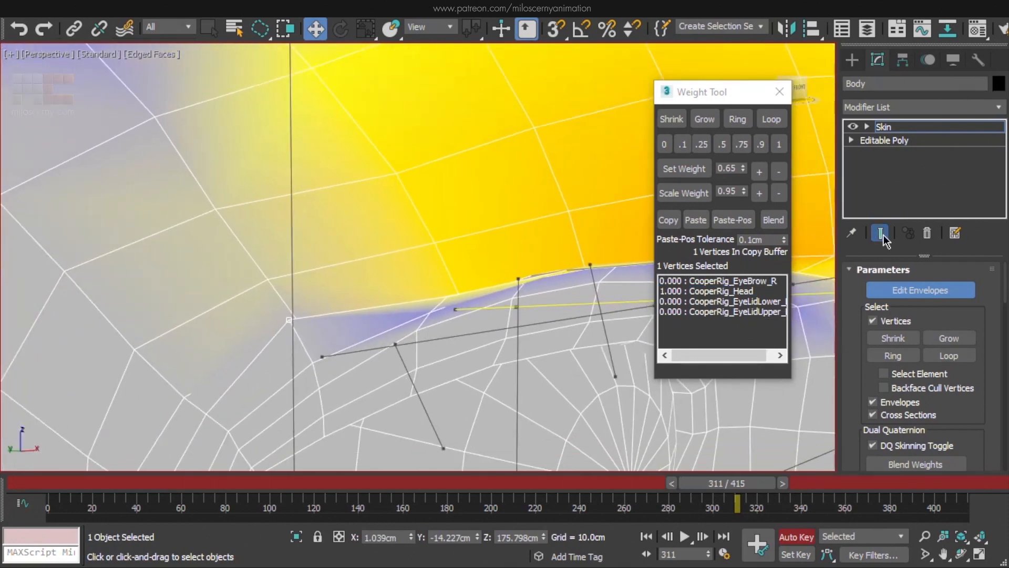
click(785, 192)
click(785, 191)
scroll(496, 347, down, 4)
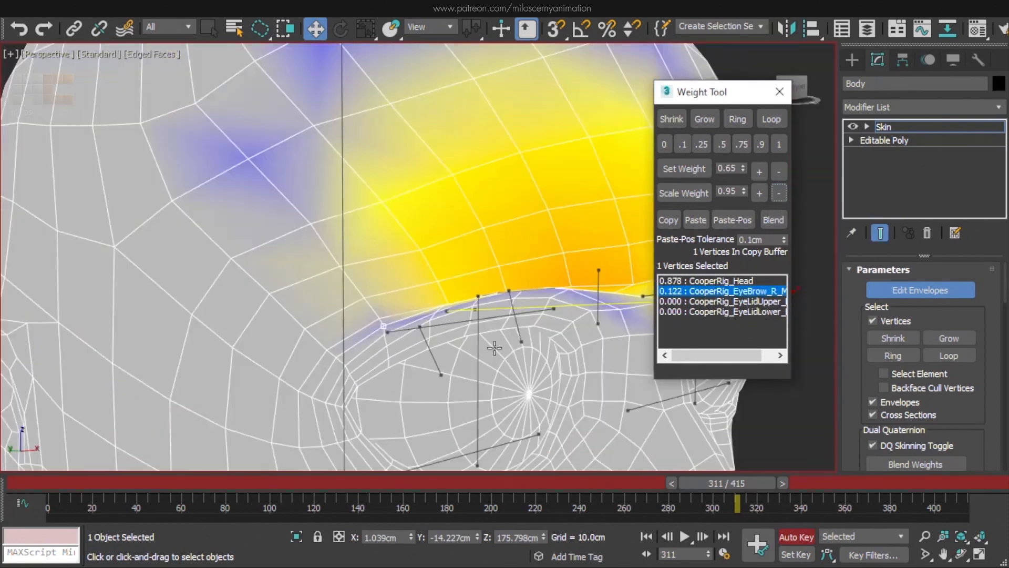
Blend and scale the EyeBrow_R_Main weights of the temple and forehead vertices above the brow's outer end.
alt+middle_drag(496, 347, 406, 299)
click(771, 221)
click(781, 187)
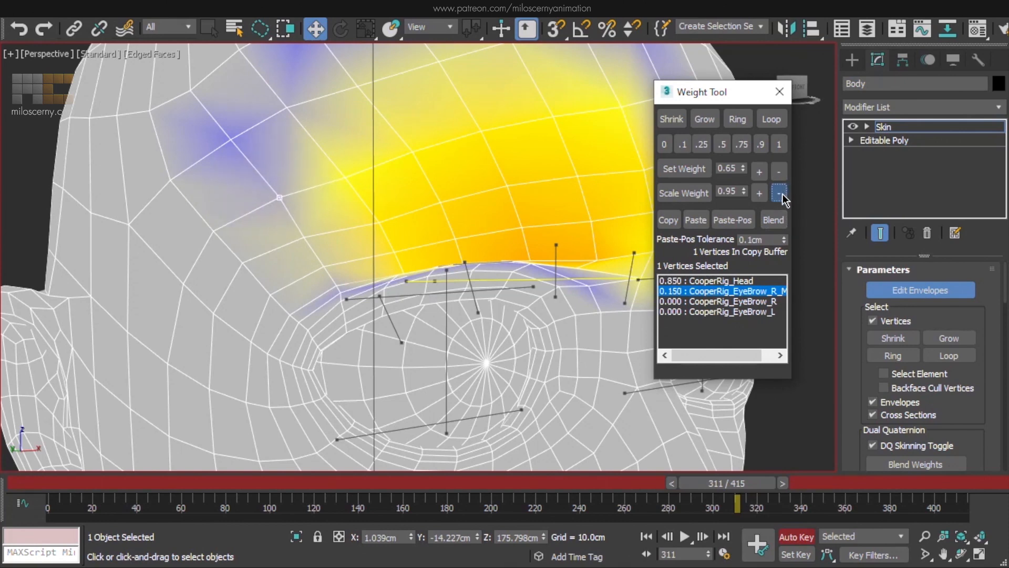
click(783, 195)
alt+middle_drag(376, 199, 357, 201)
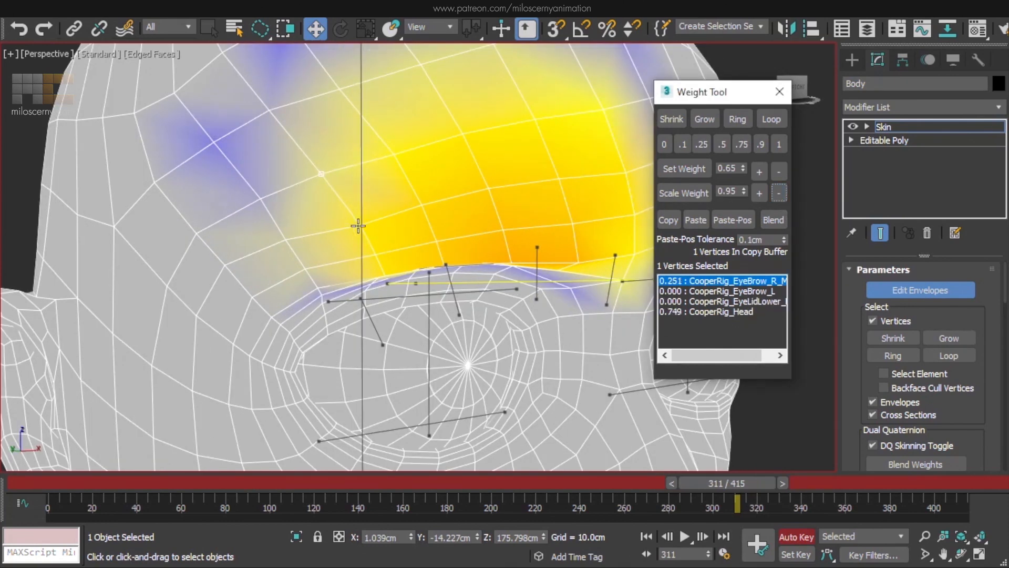
scroll(573, 295, down, 3)
alt+middle_drag(573, 295, 533, 297)
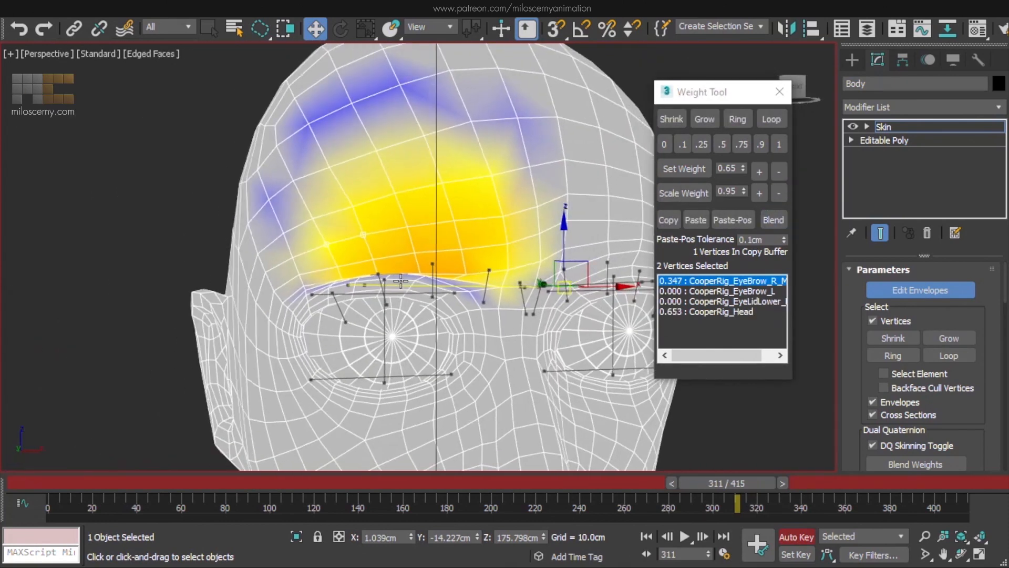
scroll(533, 298, down, 1)
Exit envelope editing, turn off the edged-faces display and examine the brow deformation around frame 310.
mouse_move(731, 488)
mouse_down()
mouse_move(723, 486)
mouse_move(731, 494)
mouse_up()
click(898, 127)
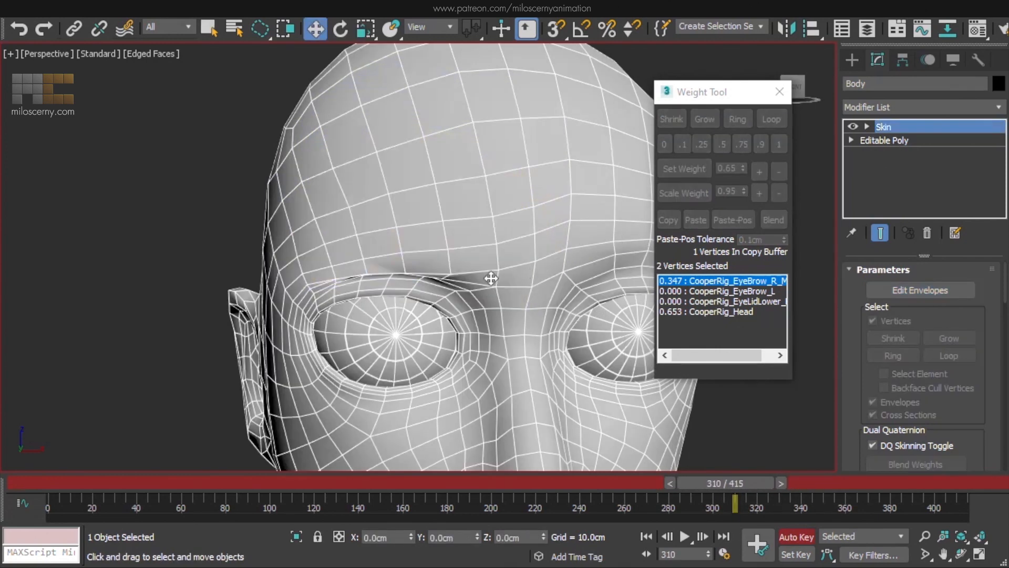
key(F4)
scroll(573, 347, down, 3)
middle_drag(578, 347, 478, 300)
mouse_move(728, 481)
mouse_down()
mouse_move(718, 479)
mouse_move(726, 481)
mouse_up()
key(w)
alt+middle_drag(450, 293, 321, 295)
scroll(509, 261, up, 4)
scroll(406, 292, down, 5)
scroll(317, 297, up, 1)
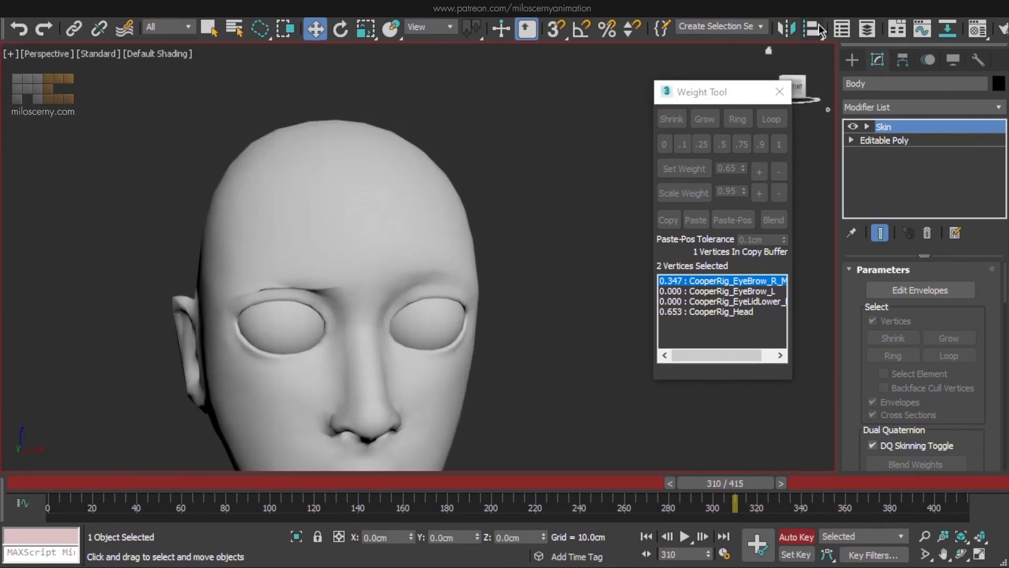
Show the rig, select the EyeBrow_R_Main bone and reposition it at frame 311 to X -2.546 cm and Z 175.737 cm.
click(868, 30)
click(342, 266)
scroll(344, 268, up, 4)
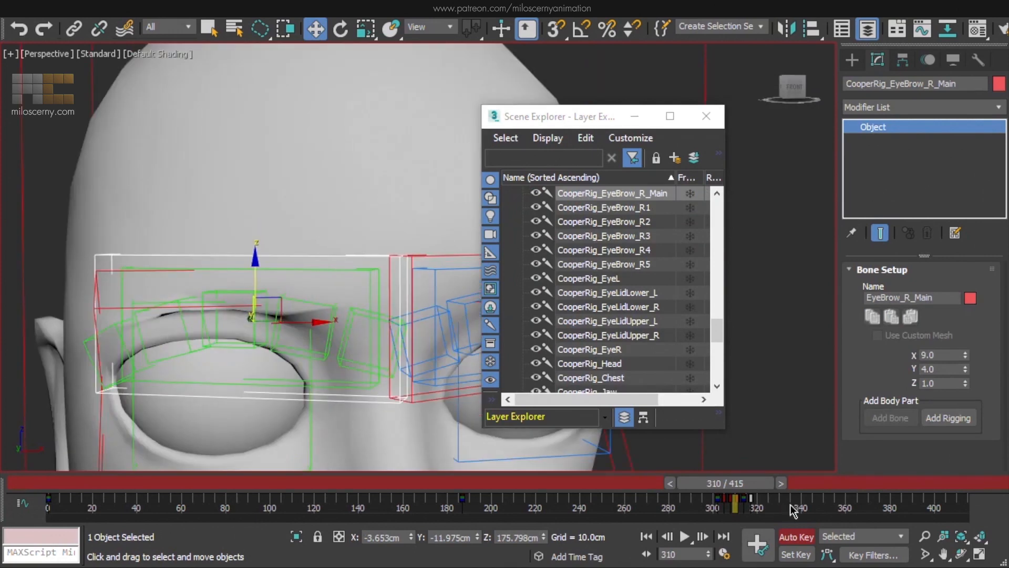
drag(745, 486, 746, 486)
key(w)
scroll(205, 247, up, 4)
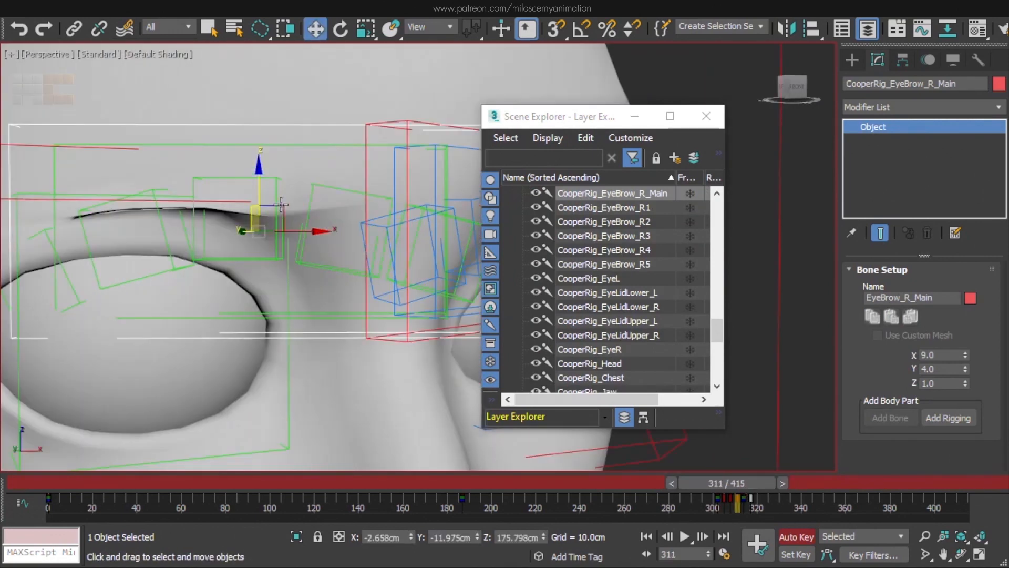
drag(293, 184, 306, 202)
key(w)
mouse_move(258, 191)
mouse_down()
mouse_move(257, 174)
mouse_move(259, 212)
mouse_move(259, 195)
mouse_up()
drag(279, 213, 284, 212)
Move the EyeBrow_R_Main bone forward along its Y axis, away from the skull, in a side view.
alt+middle_drag(274, 225, 383, 257)
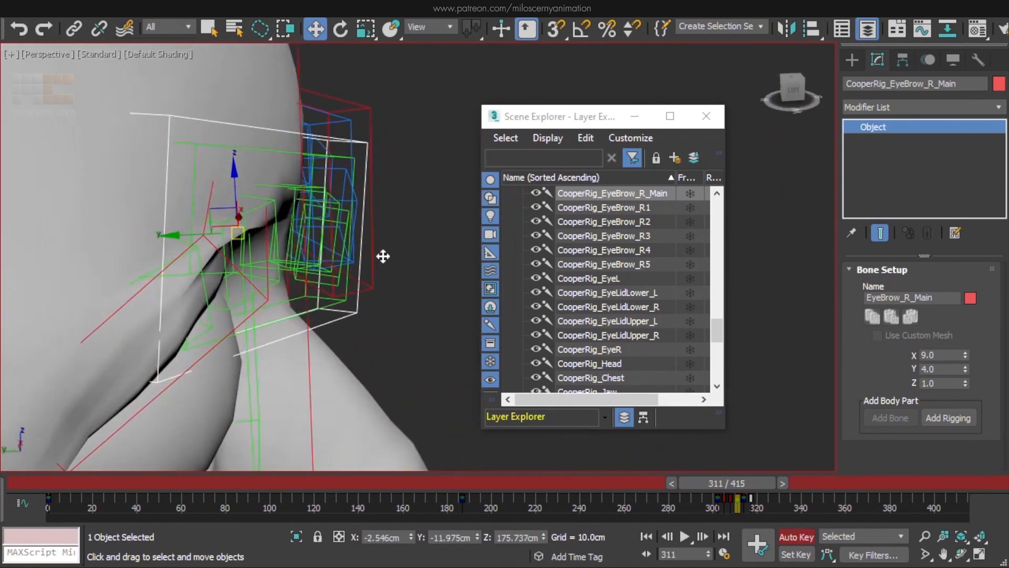
drag(189, 236, 244, 245)
alt+middle_drag(311, 244, 284, 232)
Deselect the bone, hide the rig layer and examine the adjusted brow pose on the whole face.
scroll(234, 227, down, 5)
middle_drag(334, 263, 345, 285)
scroll(605, 289, up, 10)
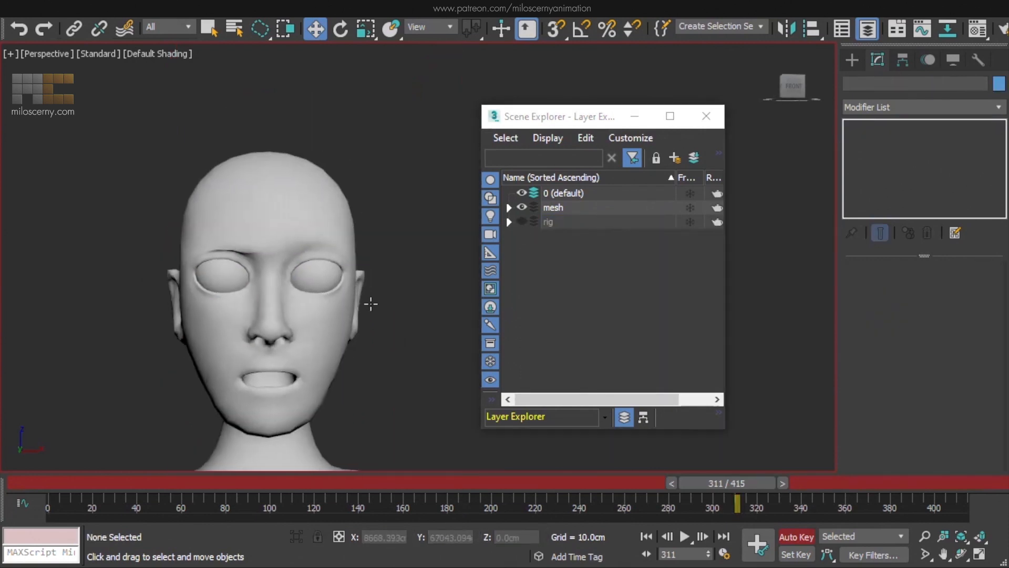
middle_drag(370, 304, 394, 309)
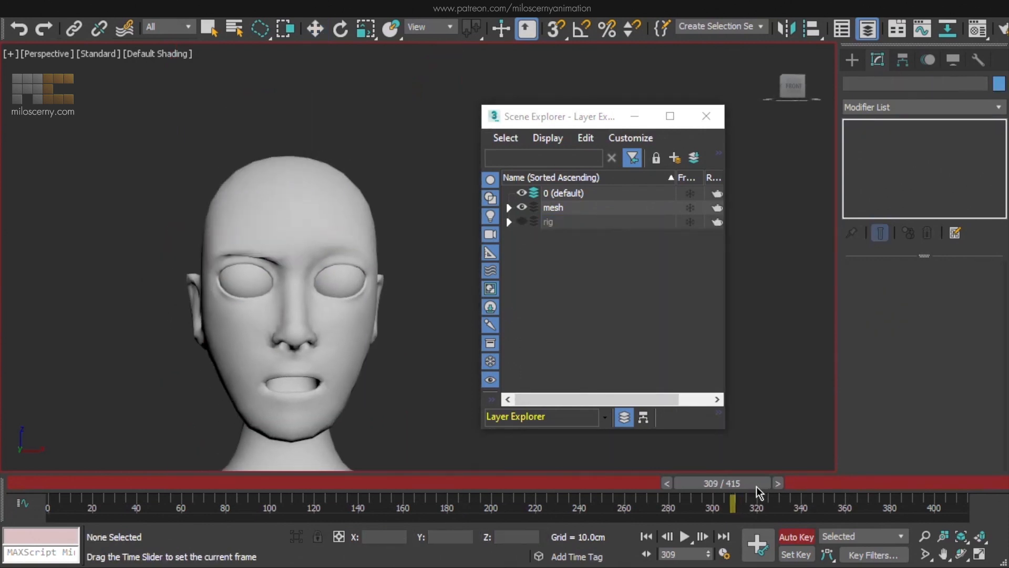
Show the rig and move the EyeBrow_R_Main bone at frame 314 to Y -12.912 cm and Z 182.093 cm.
click(522, 222)
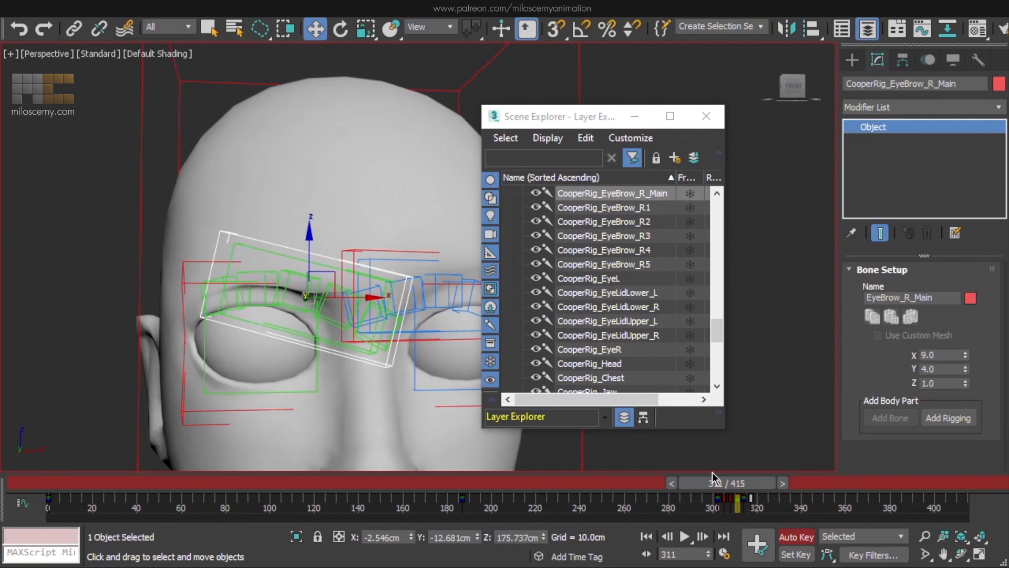
scroll(376, 361, up, 3)
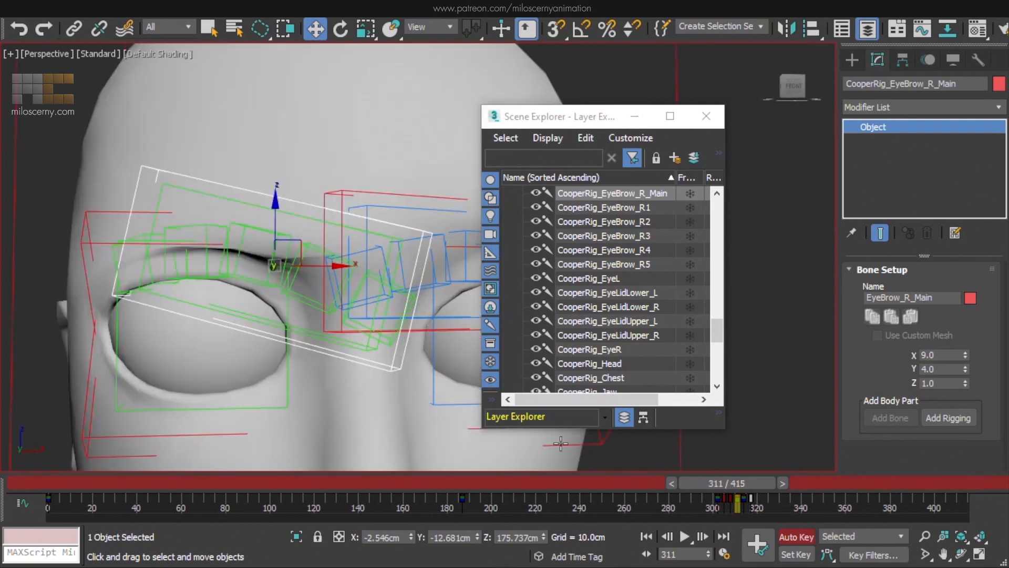
middle_drag(376, 361, 320, 336)
drag(752, 480, 759, 481)
middle_drag(50, 230, 157, 337)
scroll(157, 336, down, 2)
alt+middle_drag(231, 295, 379, 298)
drag(216, 182, 216, 176)
alt+middle_drag(300, 203, 294, 223)
drag(167, 221, 184, 223)
scroll(284, 241, down, 8)
scroll(284, 242, up, 7)
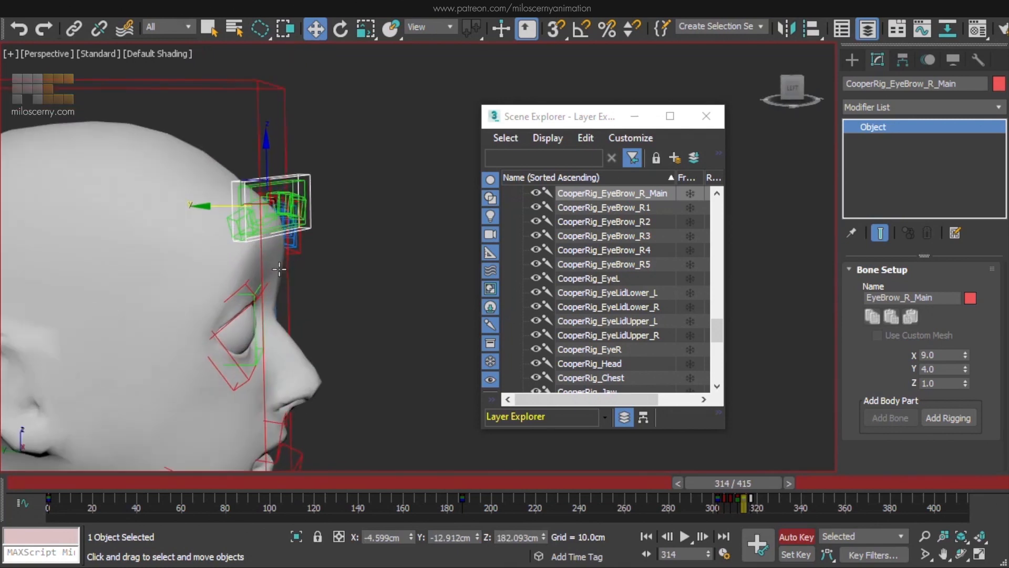
Rotate the EyeBrow_R_Main bone at frame 308 so the brow's inner end tilts steeply upward.
drag(758, 483, 745, 487)
alt+middle_drag(315, 236, 200, 237)
scroll(252, 284, up, 4)
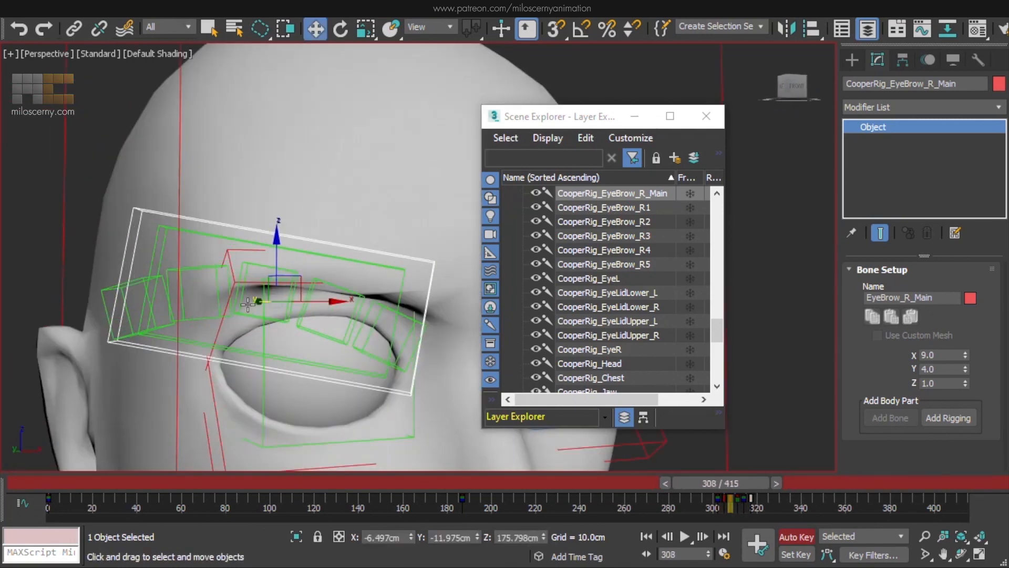
middle_drag(273, 263, 217, 254)
key(e)
drag(238, 249, 232, 167)
scroll(220, 286, down, 5)
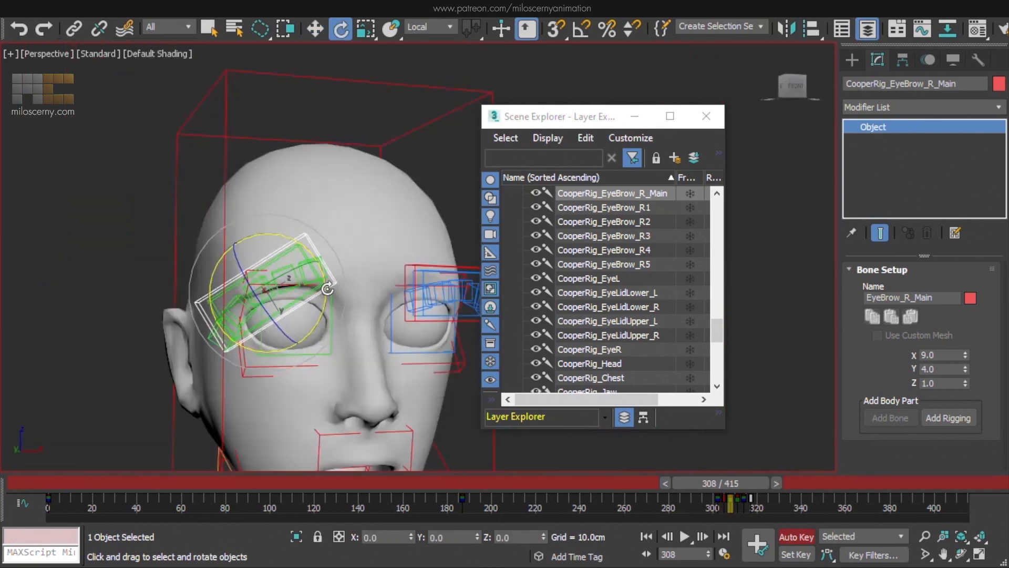
Rotate the EyeBrow_R_Main bone slightly at frame 305.
scroll(220, 284, up, 5)
mouse_move(749, 481)
mouse_down()
mouse_move(729, 484)
mouse_move(743, 487)
mouse_up()
key(e)
drag(327, 232, 332, 237)
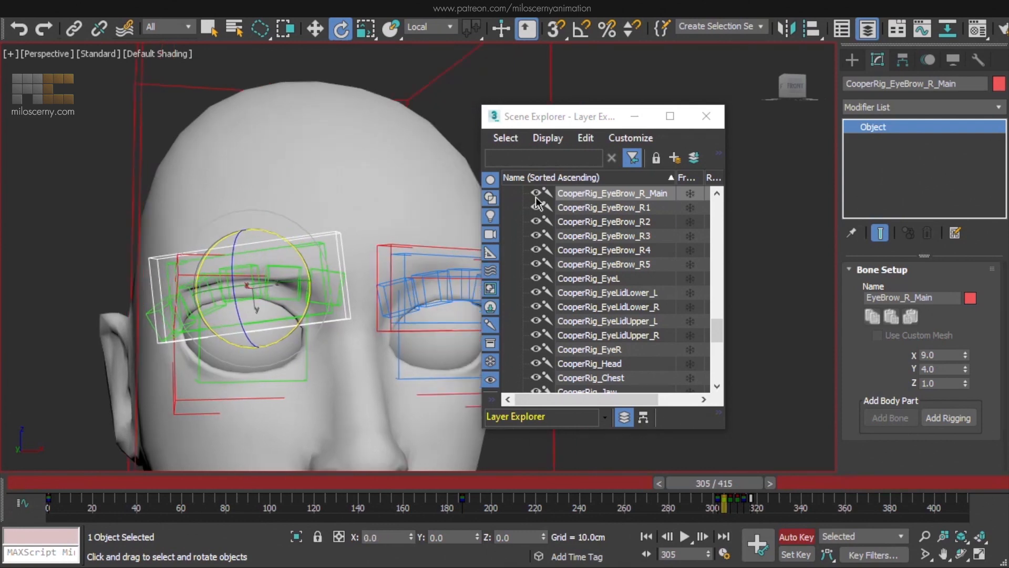
Hide the rig layer and examine the brow deformation on the whole face between frames 305 and 311.
scroll(537, 203, up, 10)
click(522, 221)
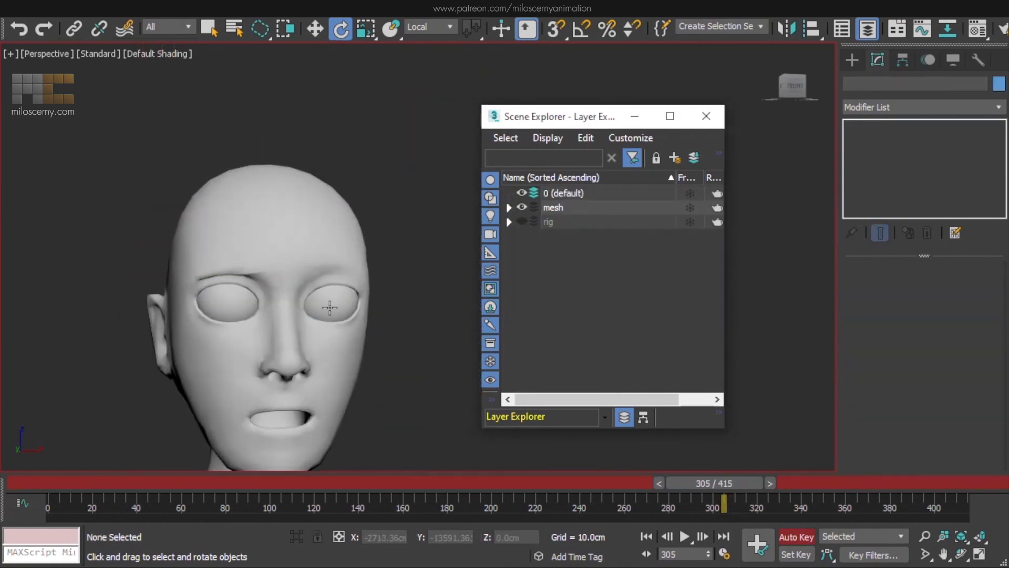
mouse_move(742, 486)
mouse_down()
mouse_move(762, 485)
mouse_move(734, 489)
mouse_up()
key(e)
key(F4)
key(e)
key(F4)
scroll(345, 347, up, 5)
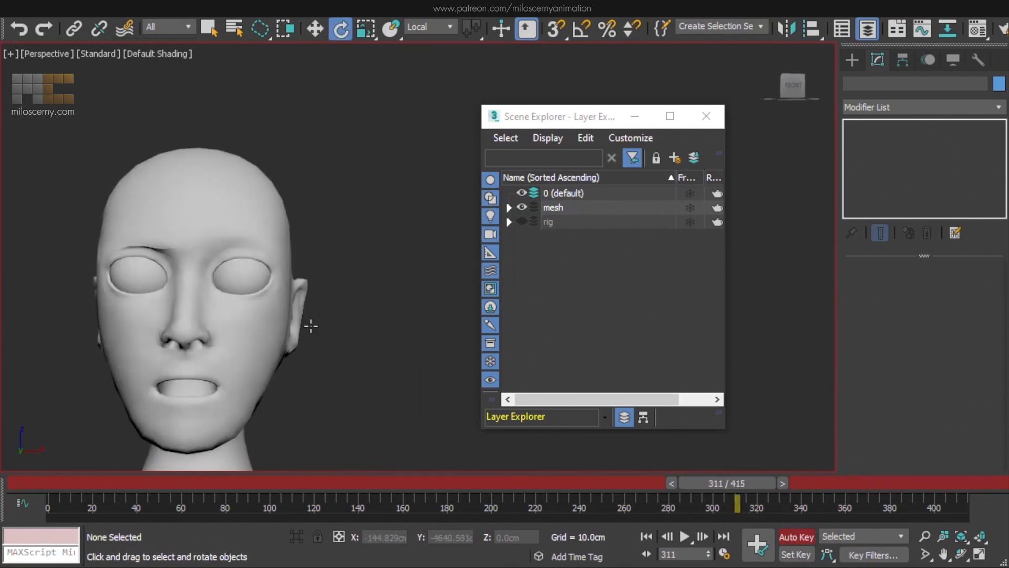
Move the EyeBrow_R_Main bone lower at frame 311, pulling the brow down over the eye, and check the pose without the rig.
key(F4)
drag(740, 484, 740, 484)
key(ctrl+z)
key(ctrl+z)
key(w)
scroll(267, 263, up, 2)
mouse_move(267, 263)
alt+middle_down()
mouse_move(321, 268)
mouse_move(284, 268)
alt+middle_up()
drag(291, 288, 296, 333)
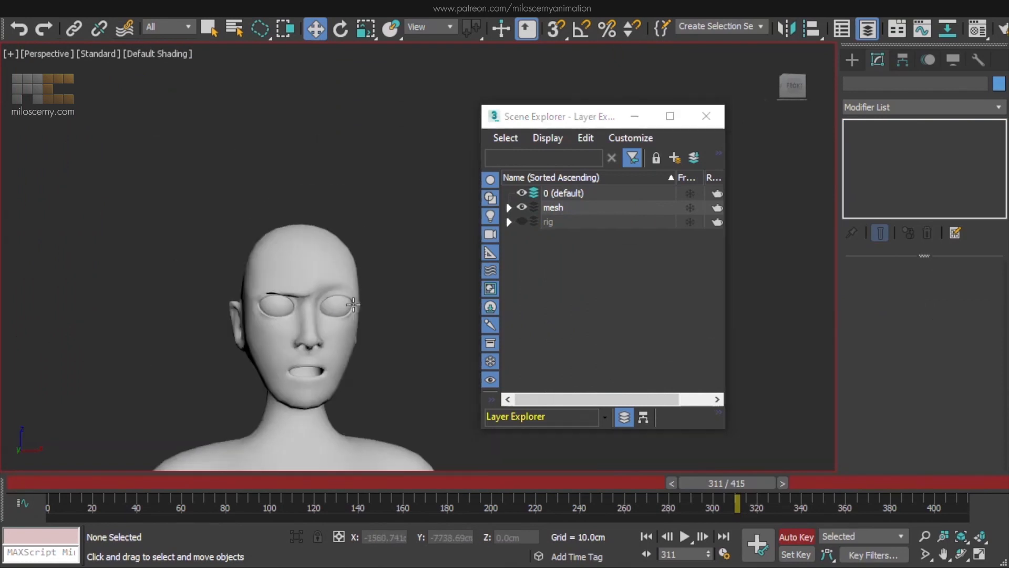
drag(743, 486, 744, 489)
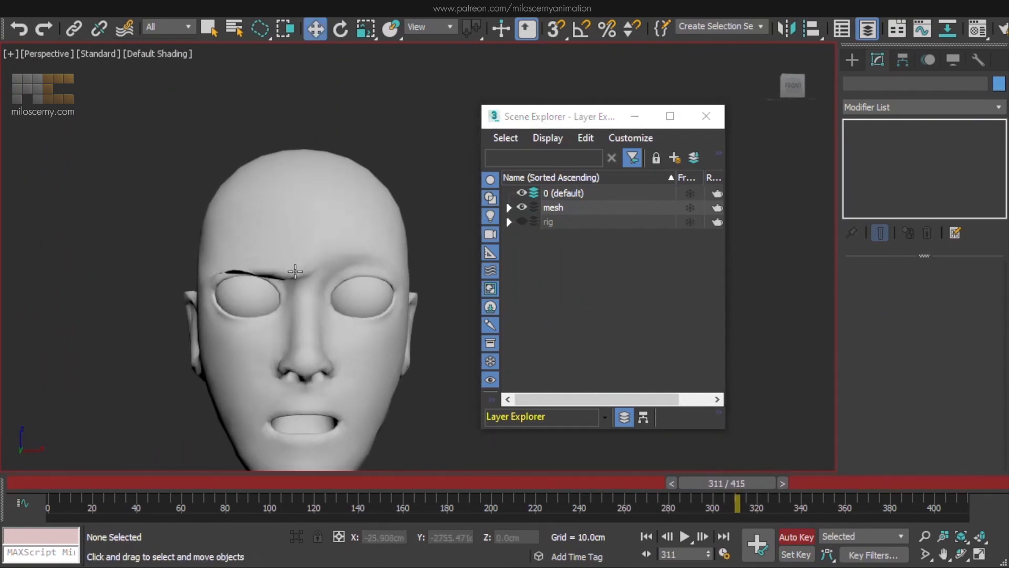
Resume envelope editing on the Body mesh with edged faces shown and display the EyeBrow_R_Main weights around the right brow.
scroll(295, 271, up, 5)
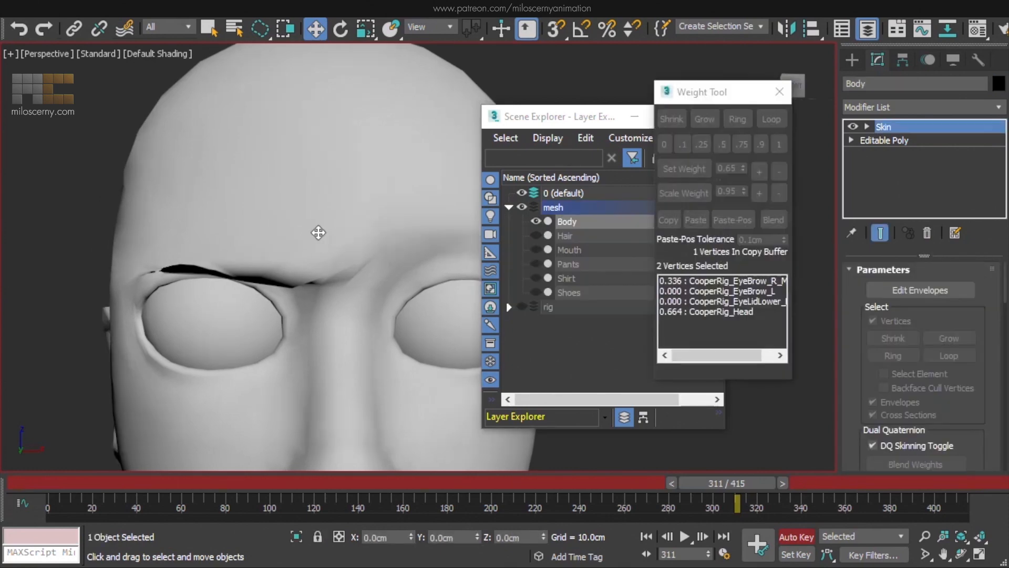
key(F4)
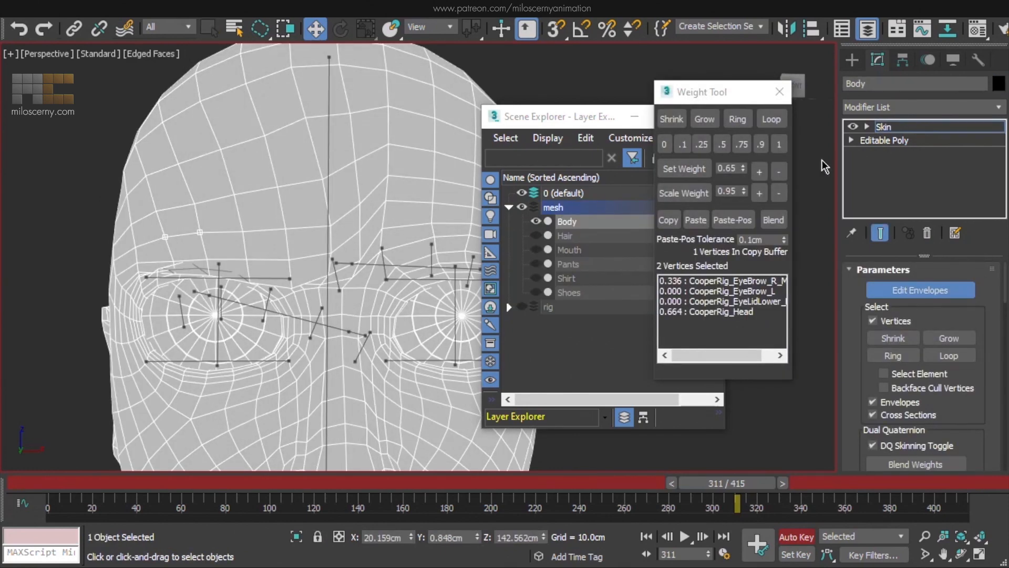
scroll(266, 262, up, 3)
scroll(266, 262, up, 3)
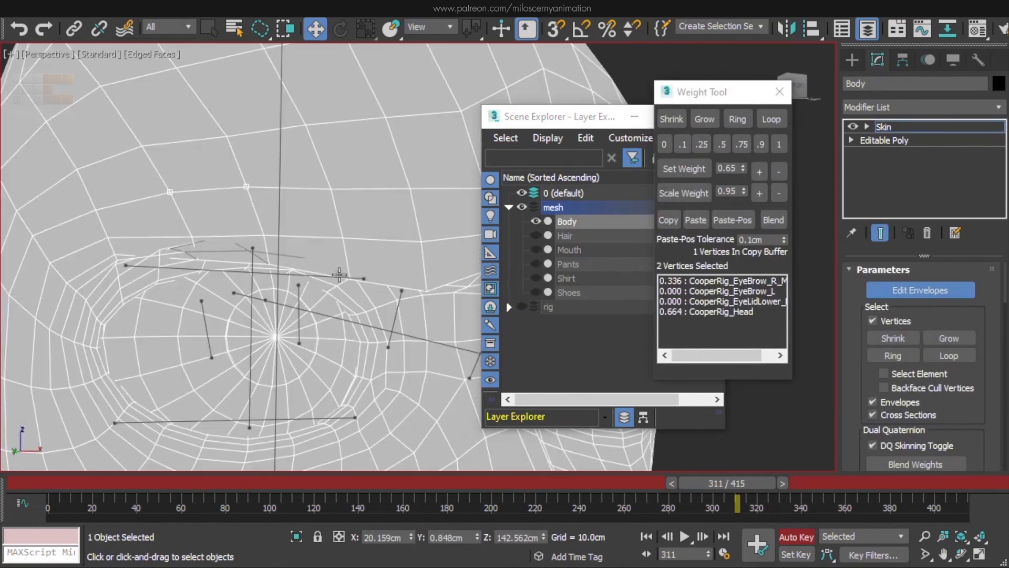
click(745, 281)
click(276, 273)
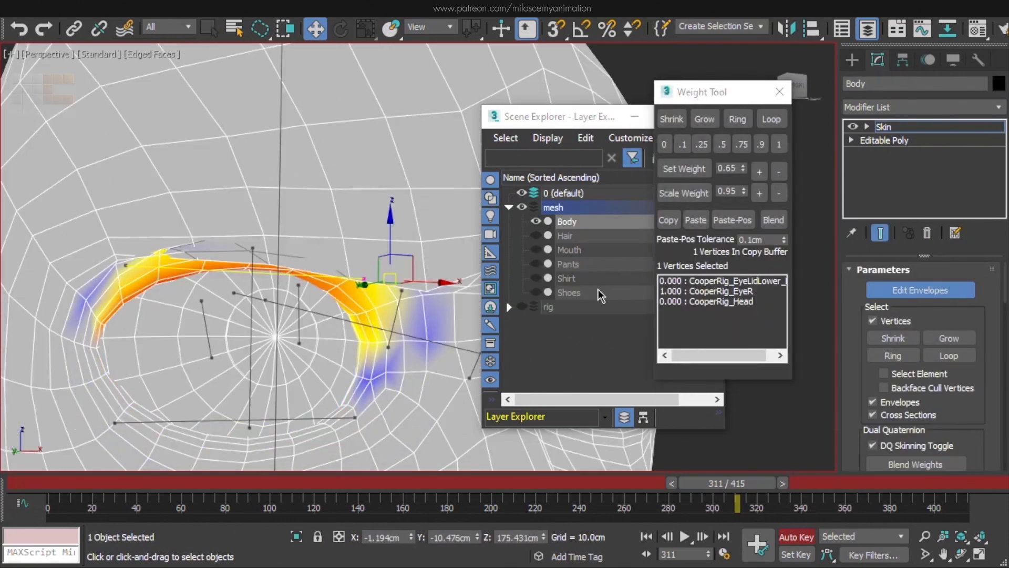
click(754, 284)
alt+middle_drag(262, 231, 202, 224)
drag(761, 485, 759, 485)
alt+middle_drag(247, 252, 299, 280)
scroll(300, 279, up, 3)
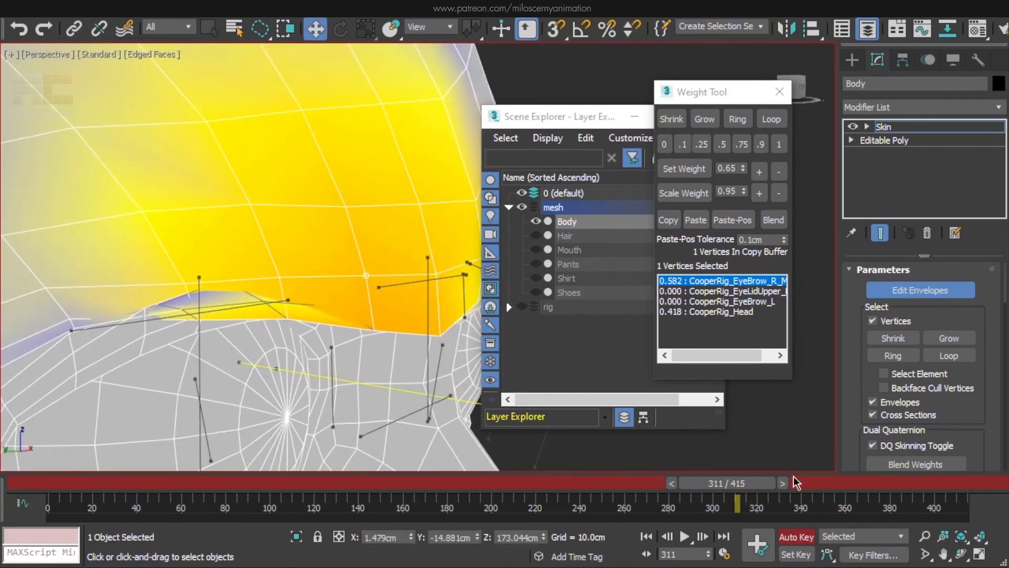
Select a vertex on the right brow's lower edge at frame 312 and scale its EyeBrow_R_Main weight to 0.513 at frame 311.
click(669, 482)
drag(686, 482, 690, 482)
key(w)
scroll(386, 295, up, 4)
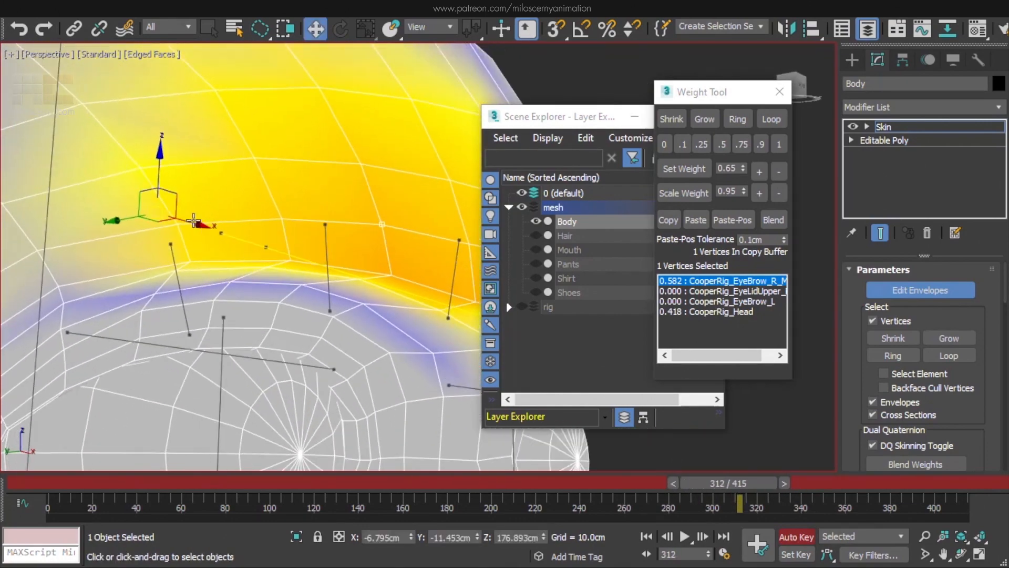
click(376, 279)
scroll(320, 270, down, 3)
middle_drag(320, 270, 279, 299)
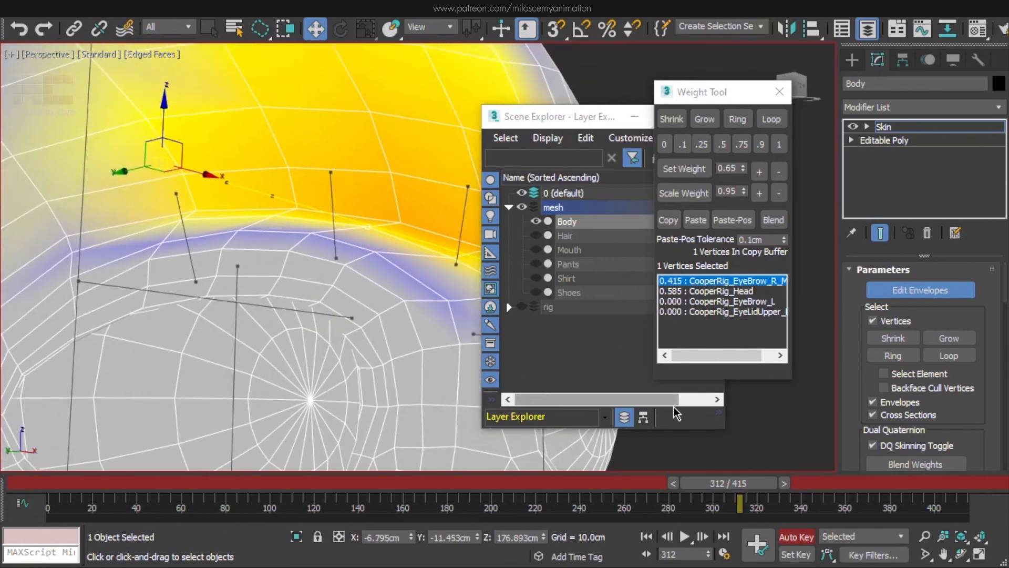
drag(733, 479, 730, 478)
alt+middle_drag(463, 297, 427, 298)
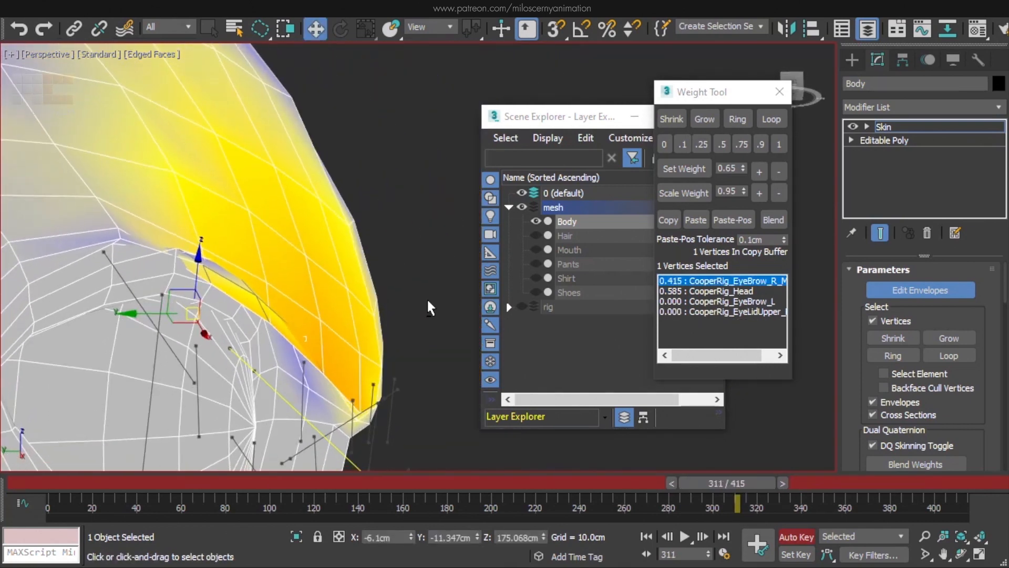
scroll(427, 298, up, 1)
click(760, 196)
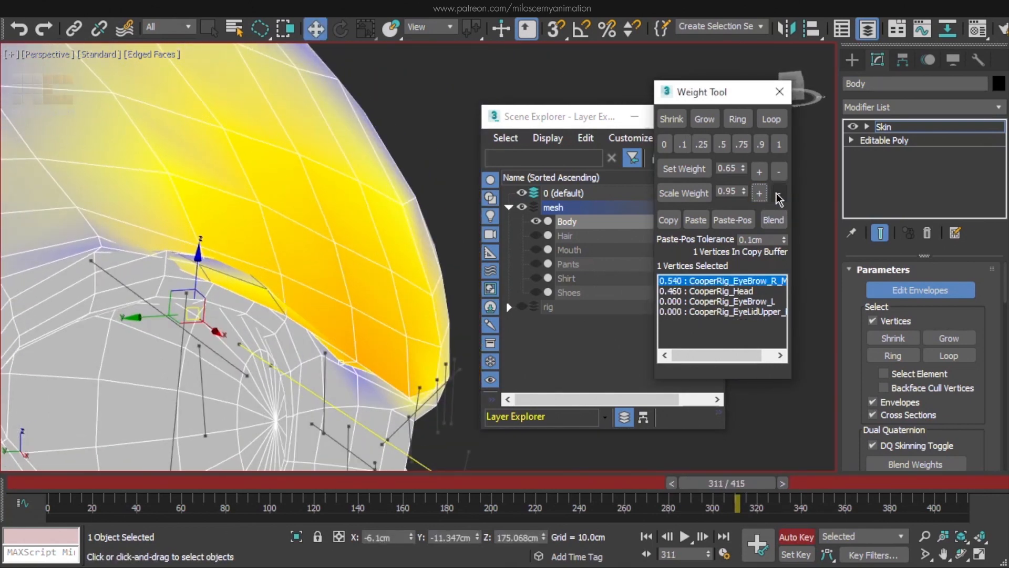
click(777, 194)
alt+middle_drag(342, 295, 303, 297)
key(F3)
key(F3)
Set the EyeBrow_R_Main weight of the vertex protruding above the upper lid to 0.449, judging its position at frame 311.
click(670, 482)
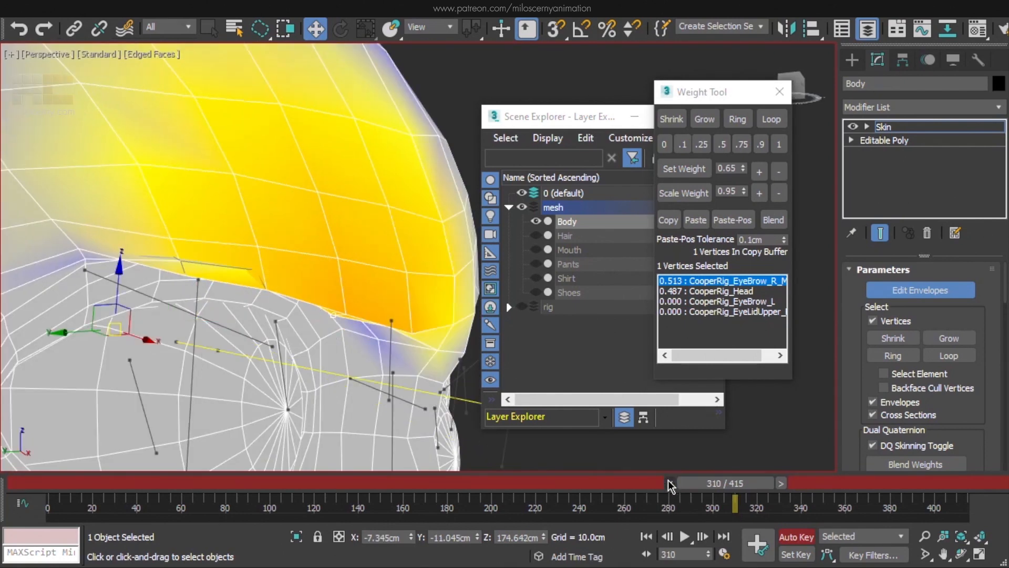
drag(668, 480, 721, 482)
click(684, 193)
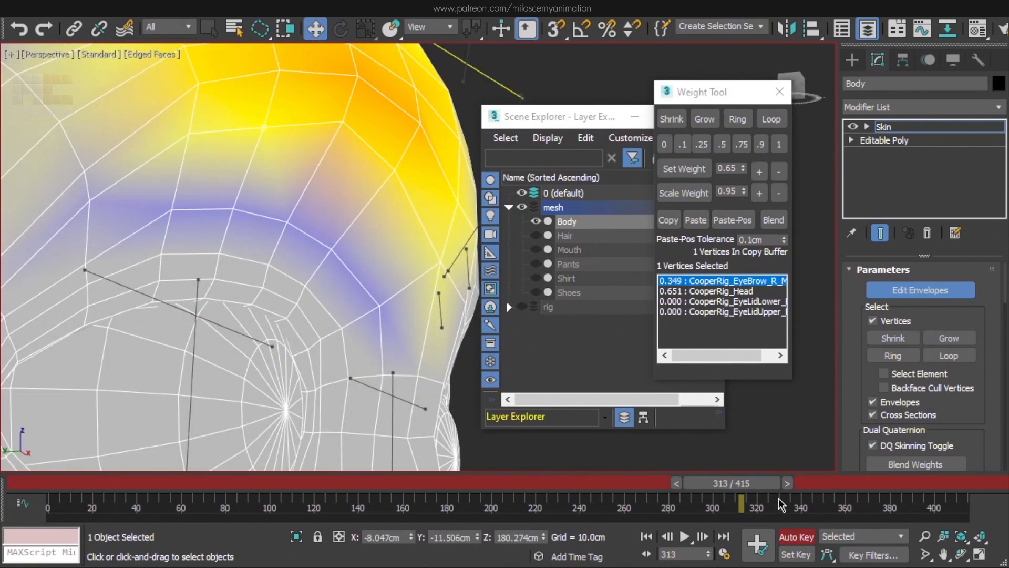
click(674, 482)
click(671, 482)
click(762, 173)
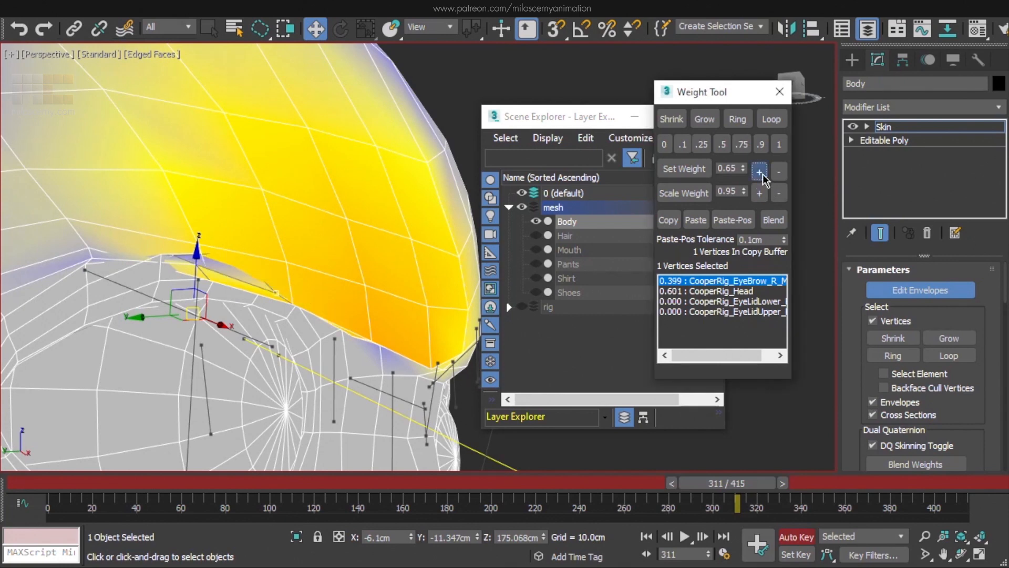
click(763, 173)
click(762, 173)
click(778, 173)
alt+middle_drag(368, 226, 309, 342)
Select the neighbouring vertex toward the brow's outer end and raise its EyeBrow_R_Main weight to 0.389.
click(786, 484)
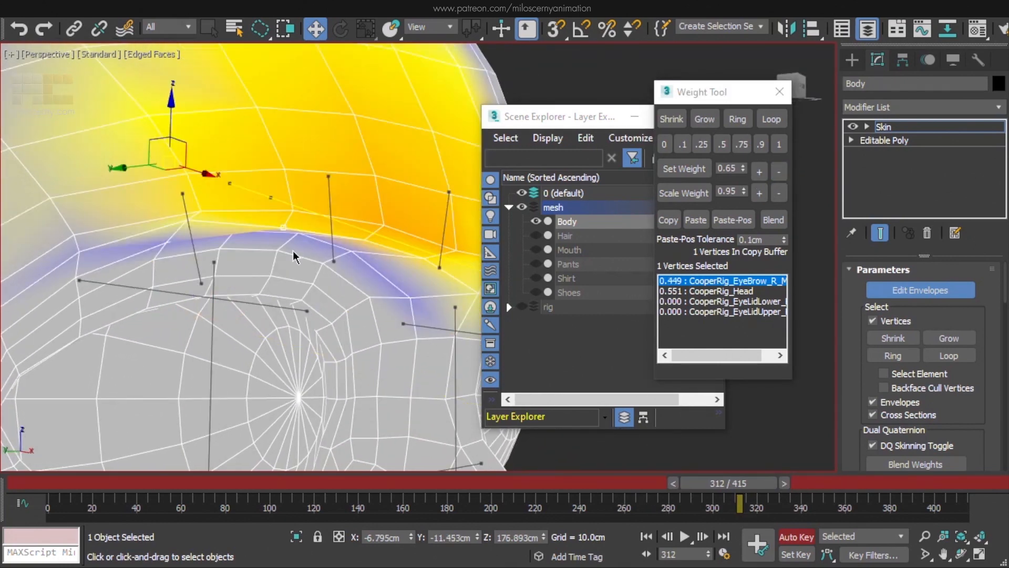
click(187, 223)
click(672, 483)
click(760, 172)
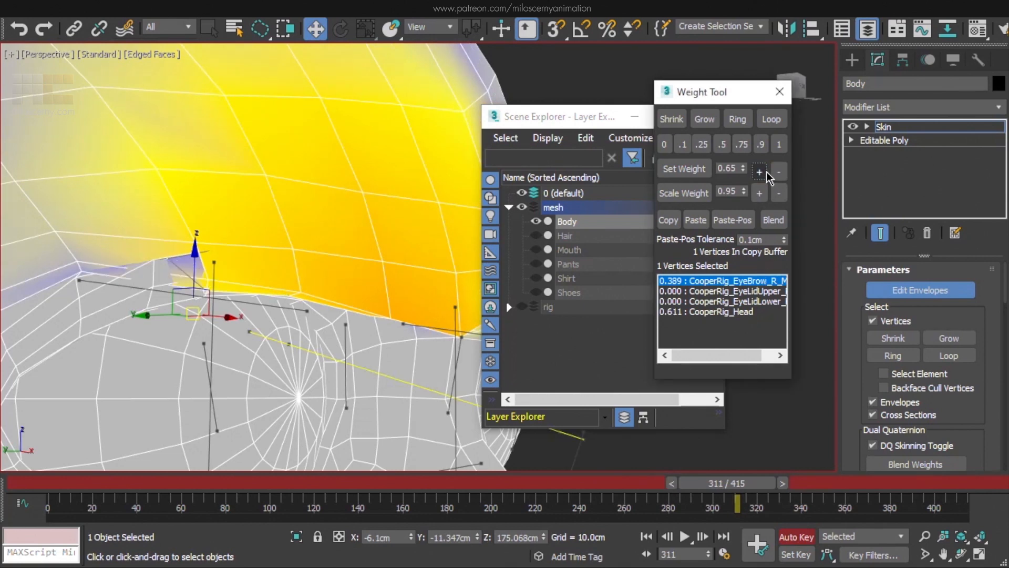
middle_drag(283, 258, 414, 279)
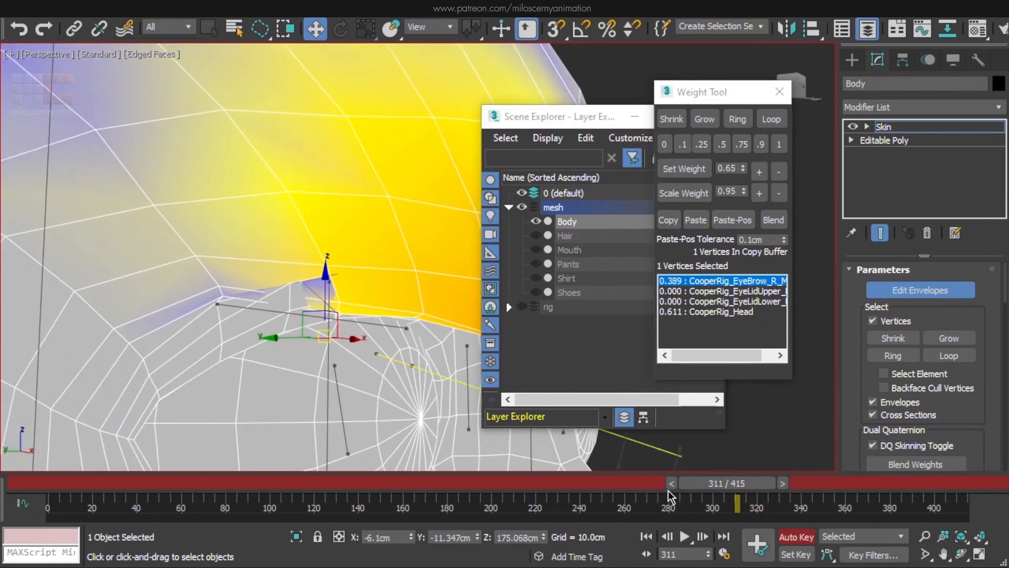
Select two vertices along the upper-lid crease at frame 312 and blend their weights while viewing frame 311.
click(782, 484)
click(314, 267)
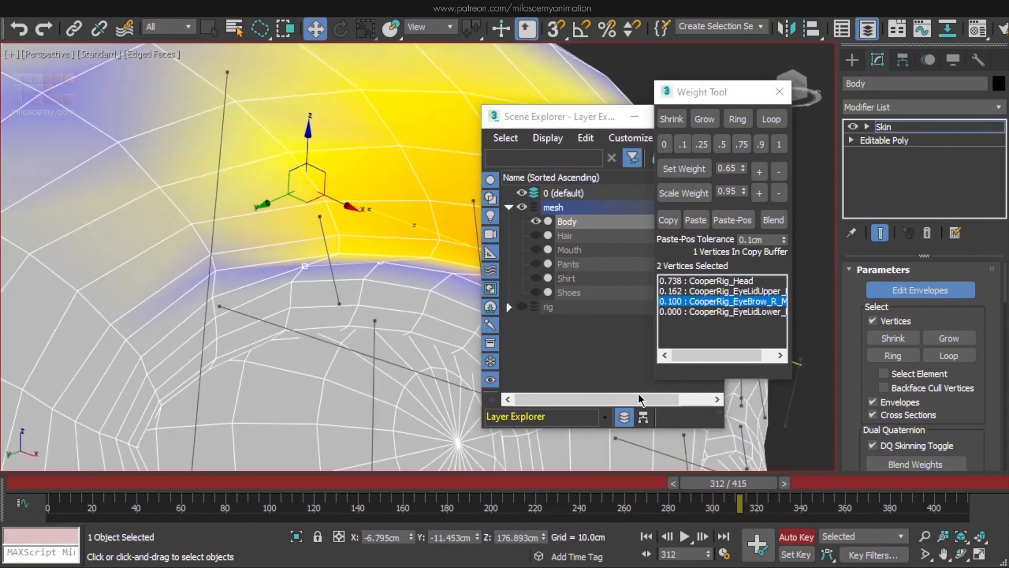
click(785, 482)
click(673, 482)
click(673, 482)
alt+middle_drag(368, 273, 342, 282)
click(776, 220)
scroll(342, 281, down, 3)
middle_drag(342, 281, 319, 282)
scroll(274, 292, up, 5)
Grow the selection around the outer upper-lid crease to nine vertices and raise their EyeBrow_R_Main weight to 0.155.
click(230, 301)
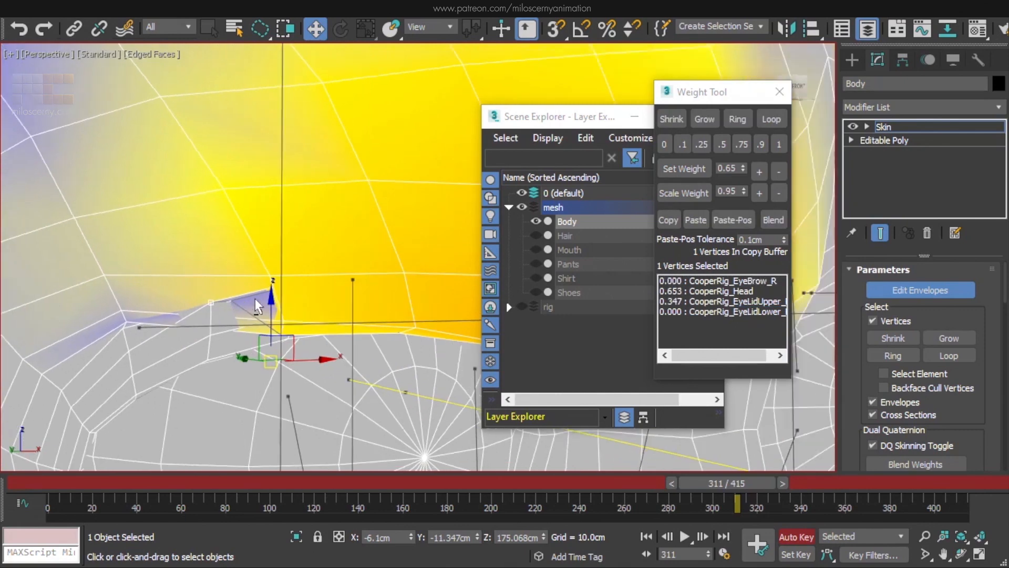
mouse_move(718, 483)
mouse_down()
mouse_move(706, 484)
mouse_move(723, 483)
mouse_up()
scroll(308, 278, down, 4)
scroll(317, 273, up, 4)
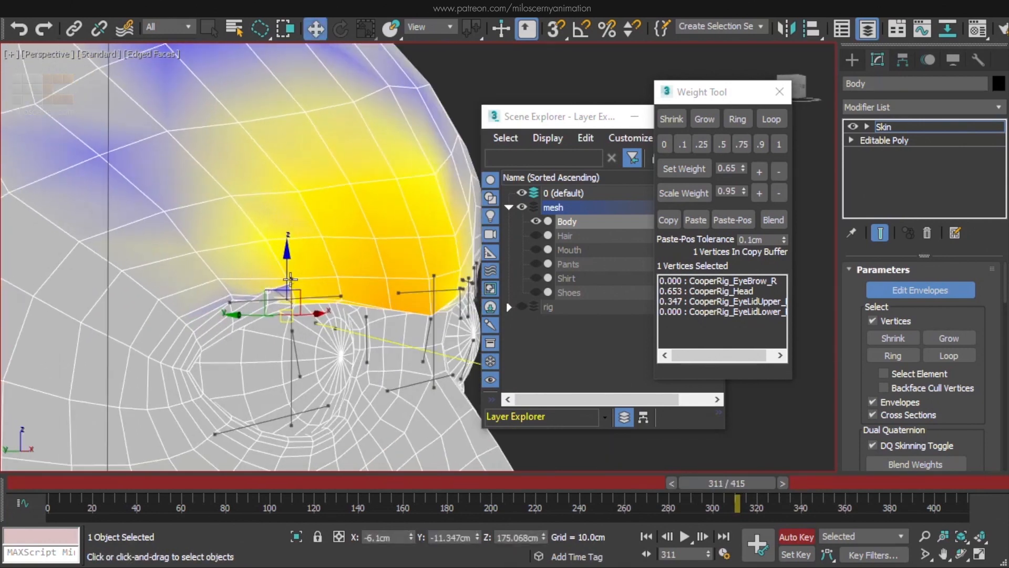
click(759, 171)
click(704, 119)
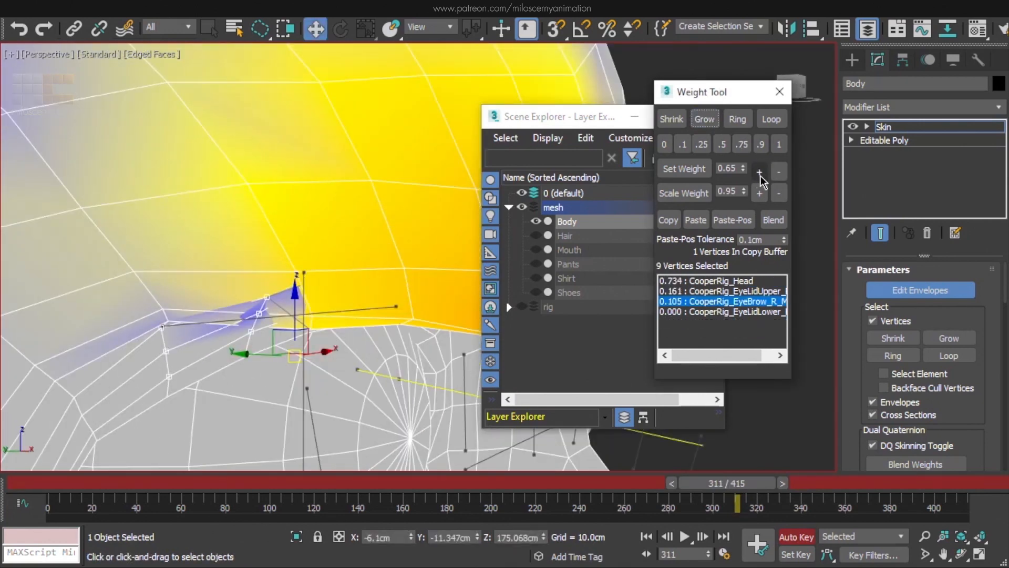
click(768, 173)
Select vertices along the whole upper-lid crease at frame 302, grow the selection to 21 vertices and blend their weights.
drag(748, 484, 726, 489)
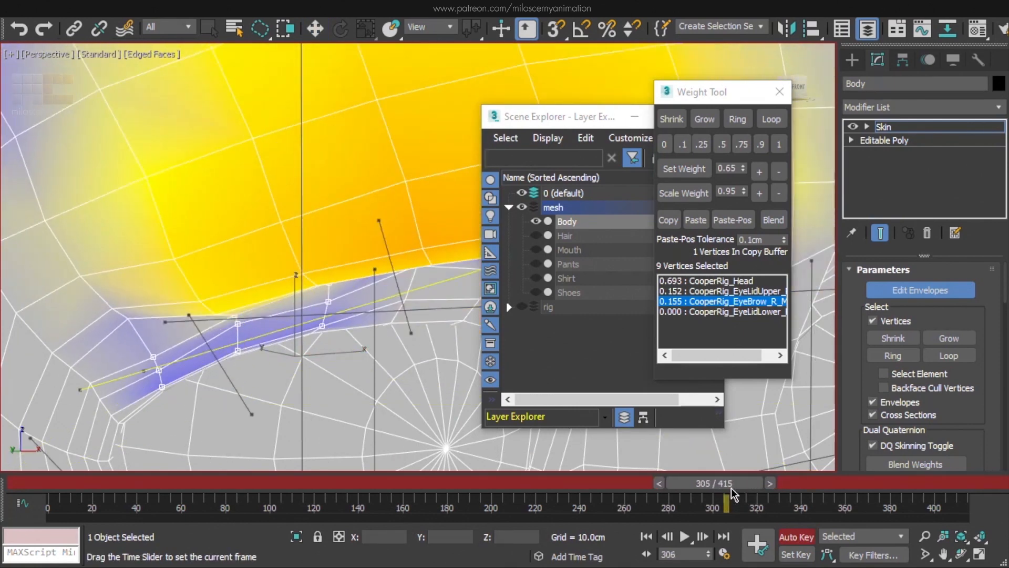
key(w)
ctrl+click(127, 286)
middle_drag(395, 279, 320, 274)
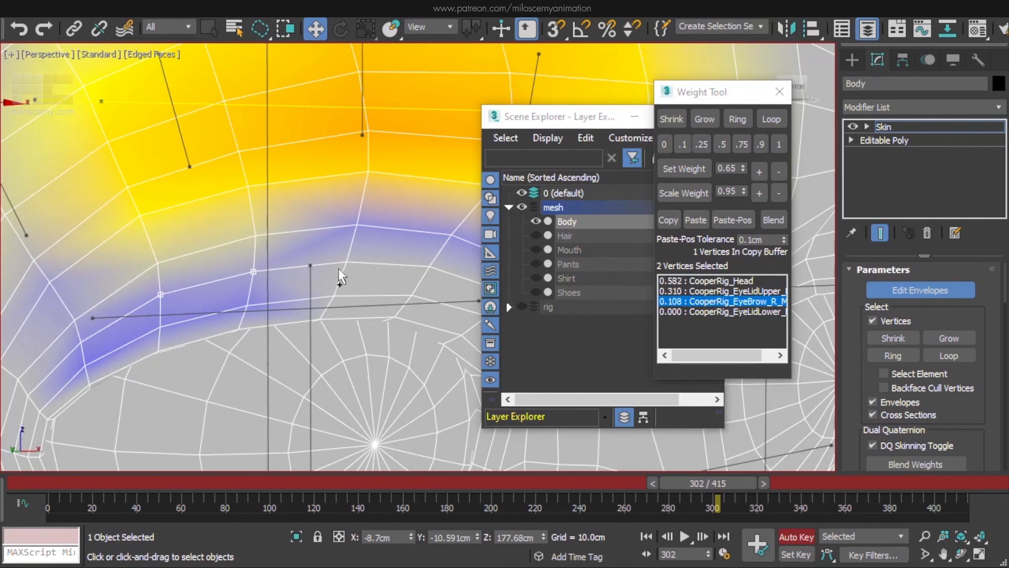
ctrl+click(347, 262)
middle_drag(412, 273, 260, 271)
ctrl+click(385, 296)
scroll(293, 302, down, 3)
middle_drag(394, 297, 435, 305)
click(709, 124)
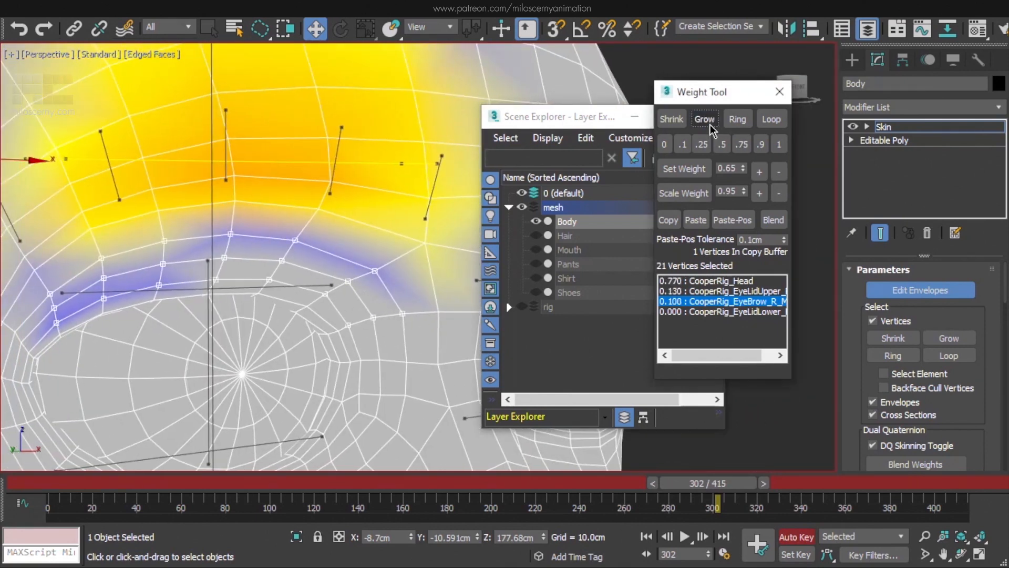
click(770, 219)
Blend the selected upper-lid vertices further at frame 311, switching between the upper-eyelid and EyeBrow_R_Main bone weights.
drag(708, 483, 743, 488)
key(w)
click(762, 293)
click(775, 223)
click(773, 221)
click(757, 291)
click(723, 301)
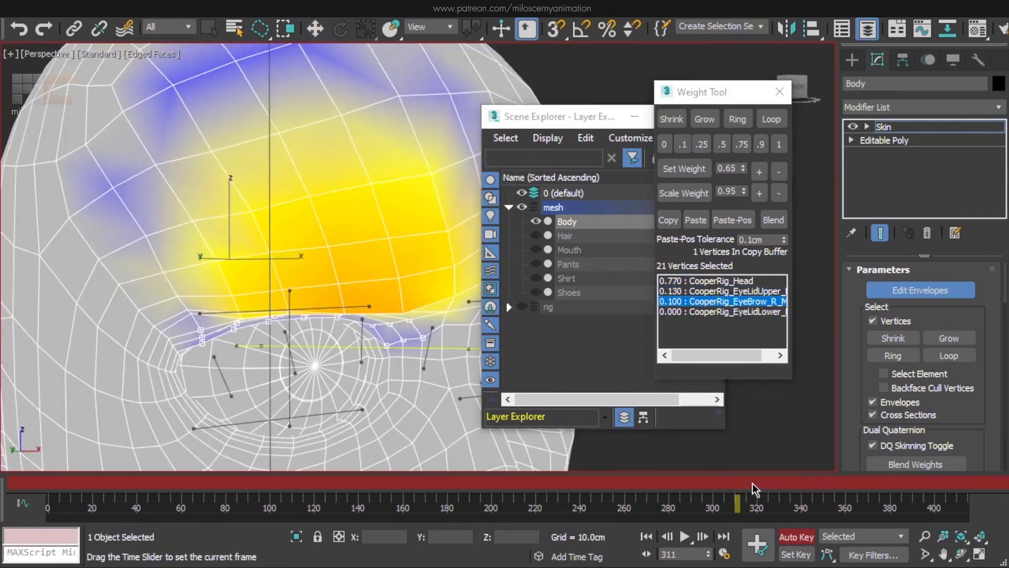
Blend the weights of three vertices one after another along the brow's inner edge near the nose bridge.
scroll(270, 273, up, 3)
alt+middle_drag(421, 310, 370, 322)
click(372, 332)
click(778, 220)
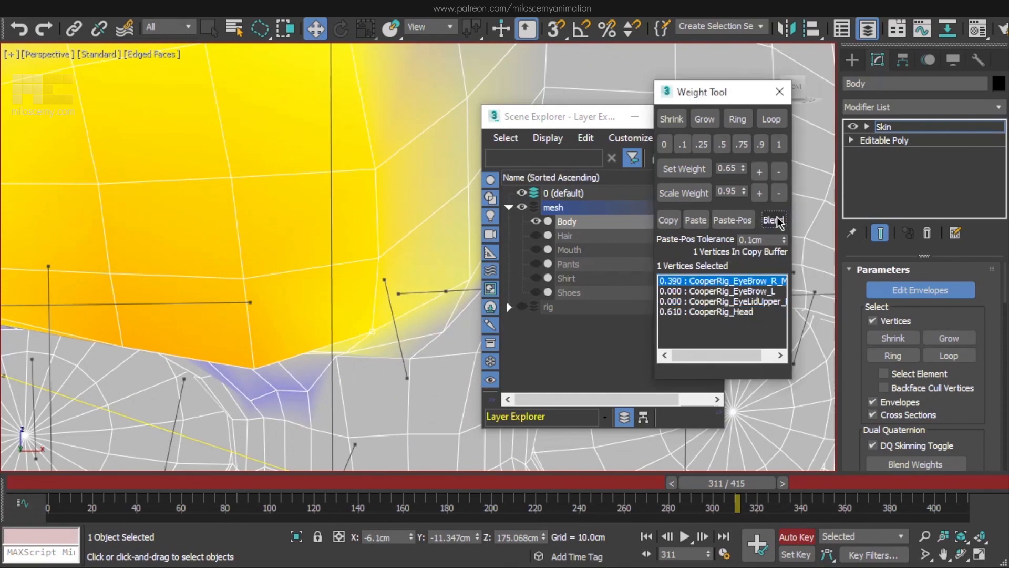
click(380, 259)
click(777, 219)
click(375, 169)
click(780, 223)
scroll(380, 194, down, 4)
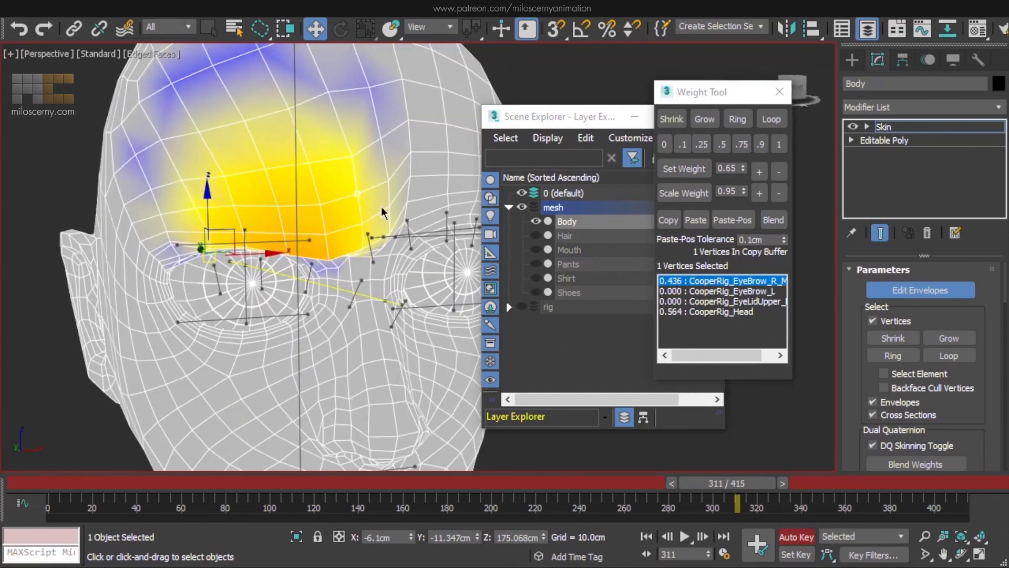
Blend the EyeBrow_R_Main weight of a single vertex at the right brow's outer end and scale it down while comparing frames around 309.
alt+middle_drag(383, 212, 315, 284)
scroll(369, 258, down, 2)
scroll(237, 284, up, 4)
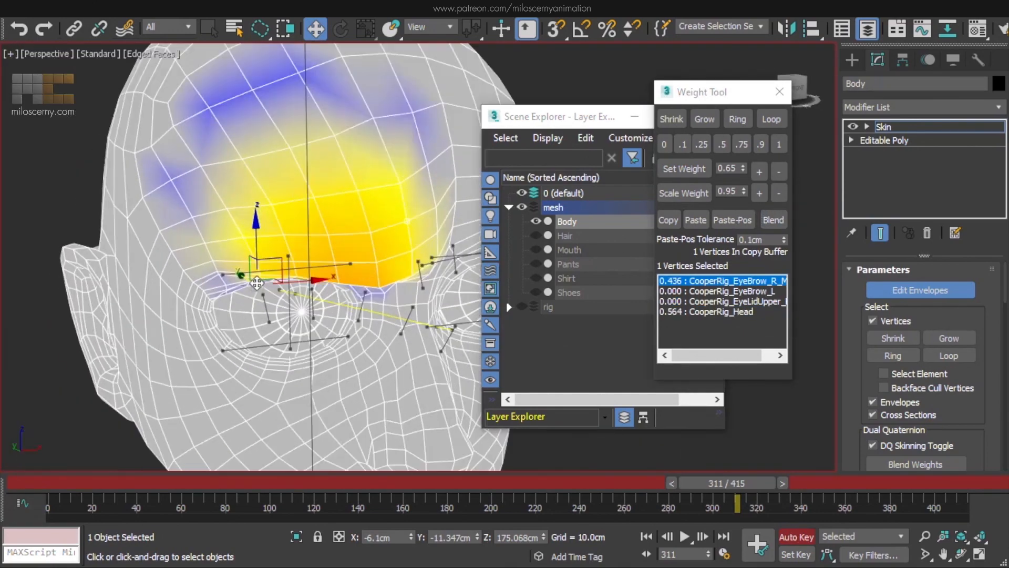
click(185, 260)
middle_drag(235, 270, 309, 295)
click(320, 312)
click(768, 221)
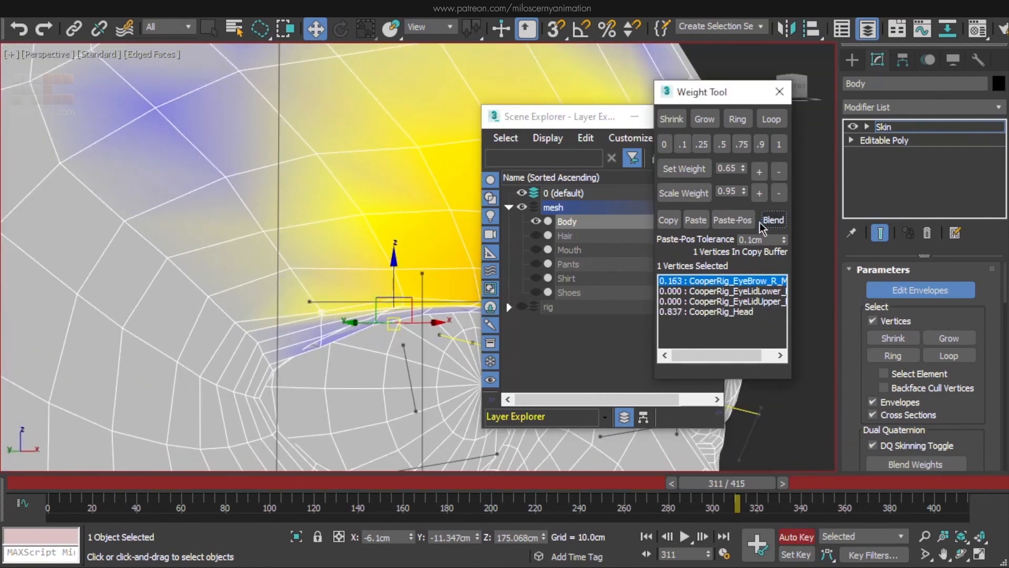
click(779, 193)
click(779, 193)
scroll(304, 254, down, 2)
alt+middle_drag(304, 254, 336, 255)
mouse_move(713, 486)
mouse_down()
mouse_move(688, 493)
mouse_move(724, 500)
mouse_move(710, 500)
mouse_up()
click(781, 200)
click(781, 199)
Select two vertices at the outer corner of the right eye, blend their weights and scale their EyeBrow_R_Main influence.
drag(134, 254, 170, 290)
click(782, 196)
click(784, 221)
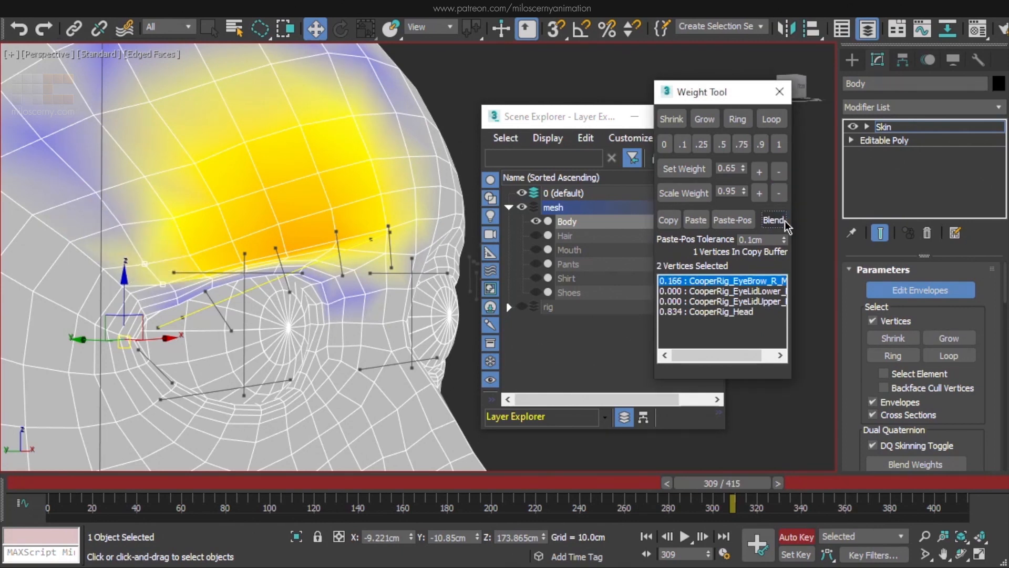
click(781, 193)
click(781, 193)
click(781, 193)
click(781, 193)
mouse_move(721, 488)
mouse_down()
mouse_move(712, 490)
mouse_move(725, 490)
mouse_up()
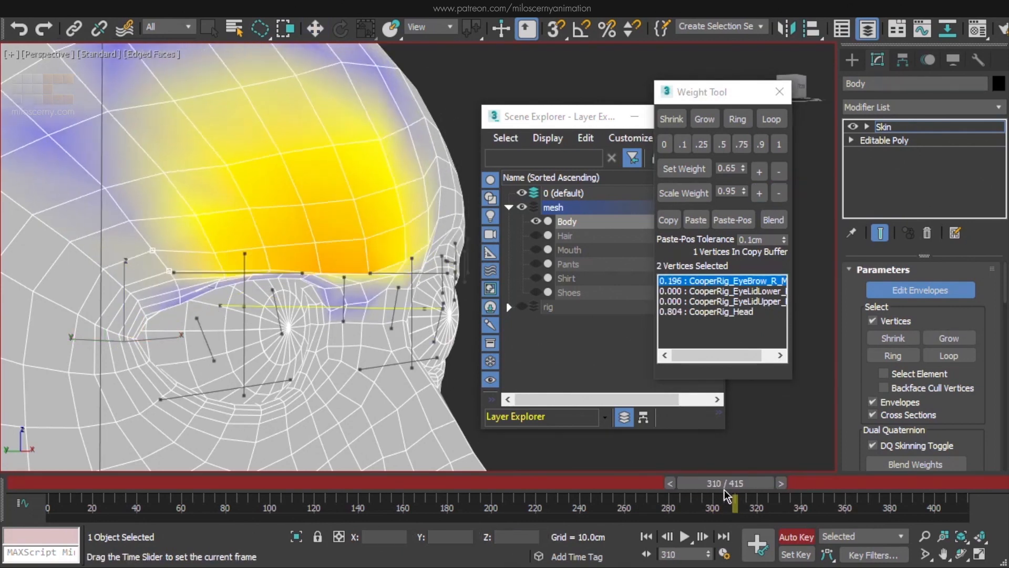
Blend the weights of two vertices under the inner brow crease and scale down their EyeBrow_R_Main weight.
scroll(353, 312, up, 2)
scroll(353, 318, up, 3)
click(773, 220)
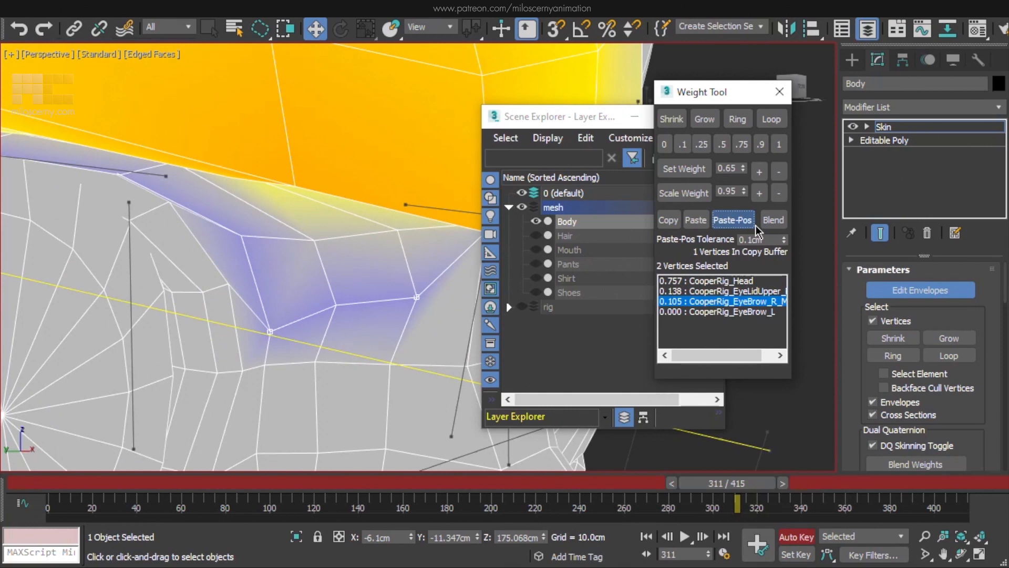
click(782, 195)
Select the vertex between them plus two neighbouring inner-crease vertices and scale down their EyeBrow_R_Main weight.
click(337, 304)
mouse_move(740, 487)
mouse_down()
mouse_move(753, 490)
mouse_move(723, 494)
mouse_move(735, 490)
mouse_up()
ctrl+click(253, 283)
ctrl+click(404, 249)
click(778, 194)
click(778, 194)
click(778, 195)
click(778, 197)
click(778, 196)
Select one vertex at the brow's inner edge beside the nose bridge and fine-tune its EyeBrow_R_Main weight with small scale steps.
scroll(462, 365, down, 6)
alt+middle_drag(462, 347, 334, 328)
drag(734, 490, 737, 492)
click(351, 274)
click(778, 194)
click(778, 194)
click(778, 194)
click(778, 194)
click(778, 194)
click(759, 193)
click(759, 193)
click(759, 193)
click(779, 194)
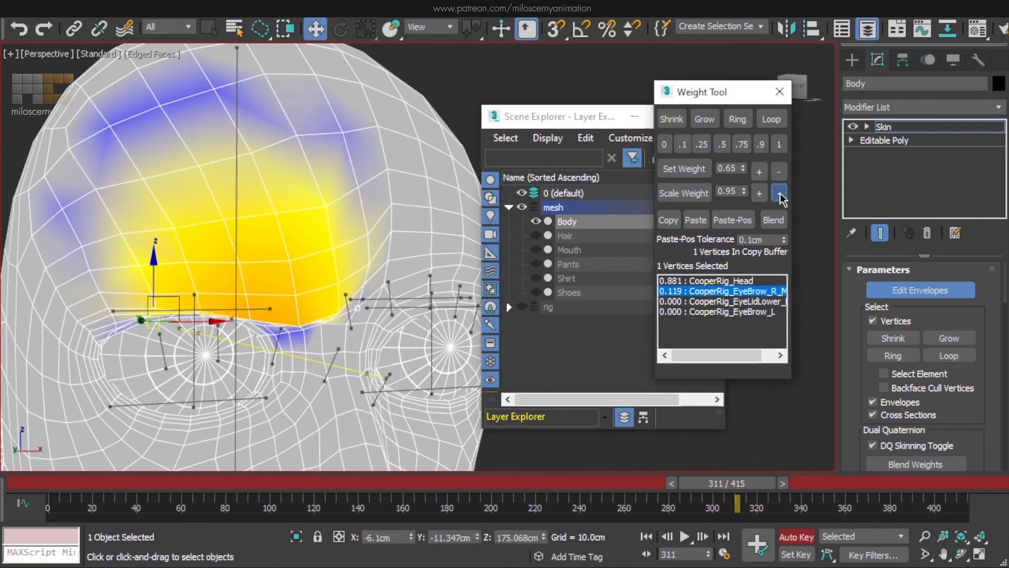
click(780, 194)
Select the forehead vertex near the centre line beside the inner brow and scale its EyeBrow_R_Main weight down to 0.181.
alt+middle_drag(362, 237, 381, 232)
click(369, 232)
click(778, 194)
click(778, 194)
click(778, 194)
click(778, 194)
click(778, 194)
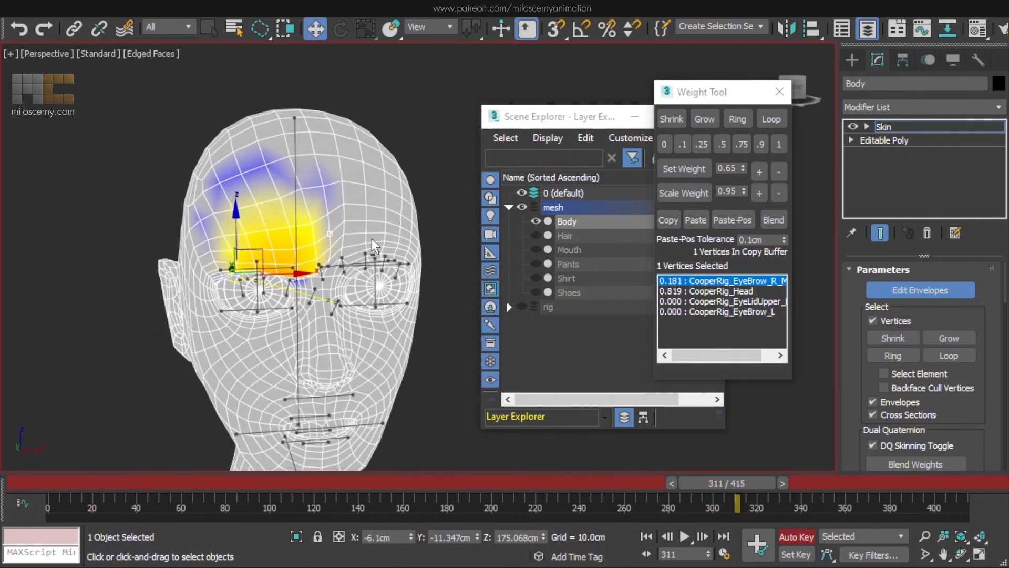
Leave envelope editing, hide the mesh edges and check the face's brow deformation between frames 311 and 300.
scroll(444, 263, up, 3)
key(F4)
scroll(442, 257, down, 4)
alt+middle_drag(441, 257, 414, 267)
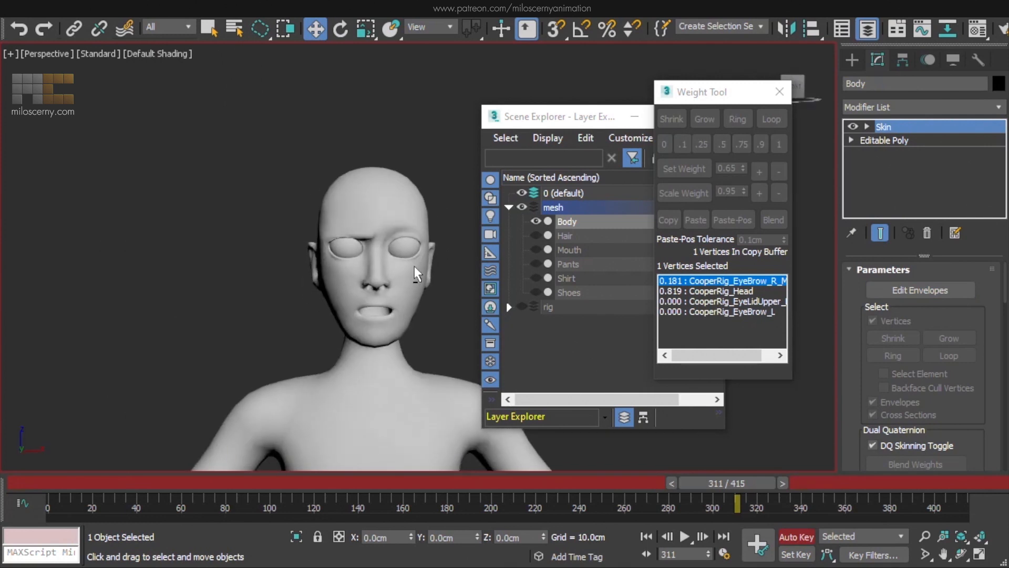
drag(740, 486, 735, 486)
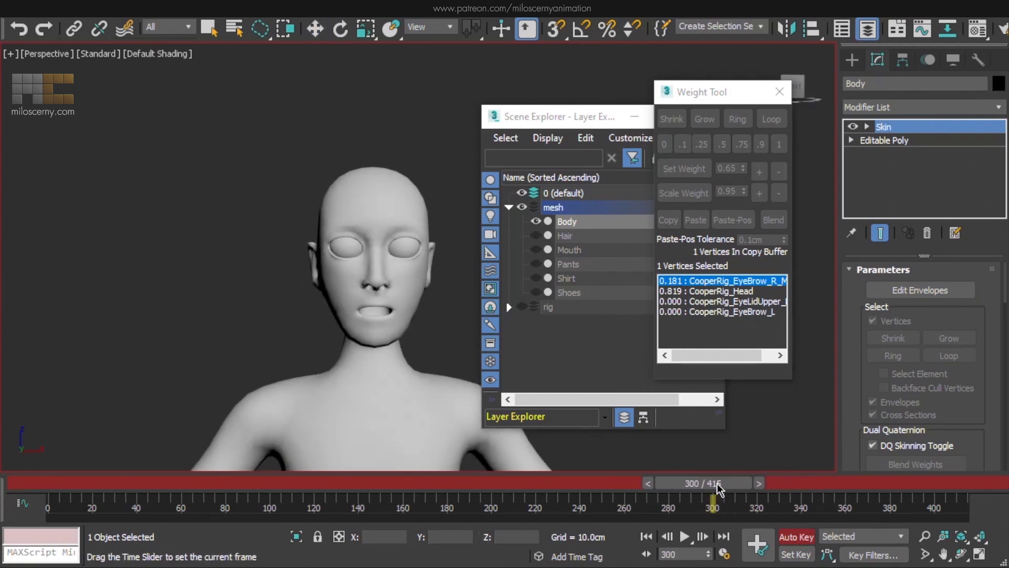
Return to frame 0 with edged faces shown, close the Scene Explorer and turn off Auto Key.
drag(747, 489, 35, 483)
key(w)
key(F4)
middle_drag(320, 392, 278, 377)
click(623, 117)
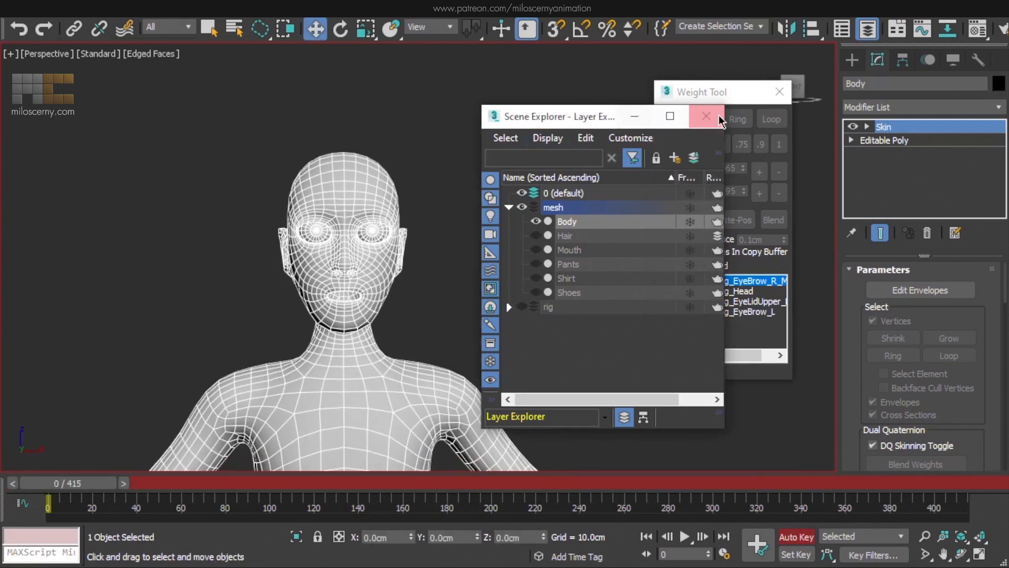
click(711, 117)
middle_drag(415, 288, 453, 207)
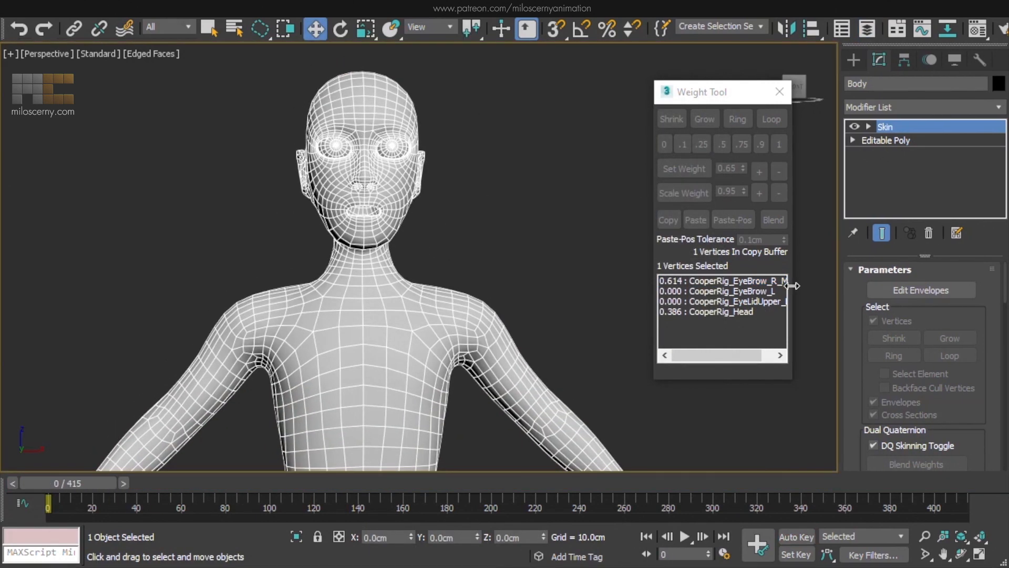
Enter envelope editing on the body's Skin modifier and select the end bone of a finger on the left hand.
click(895, 294)
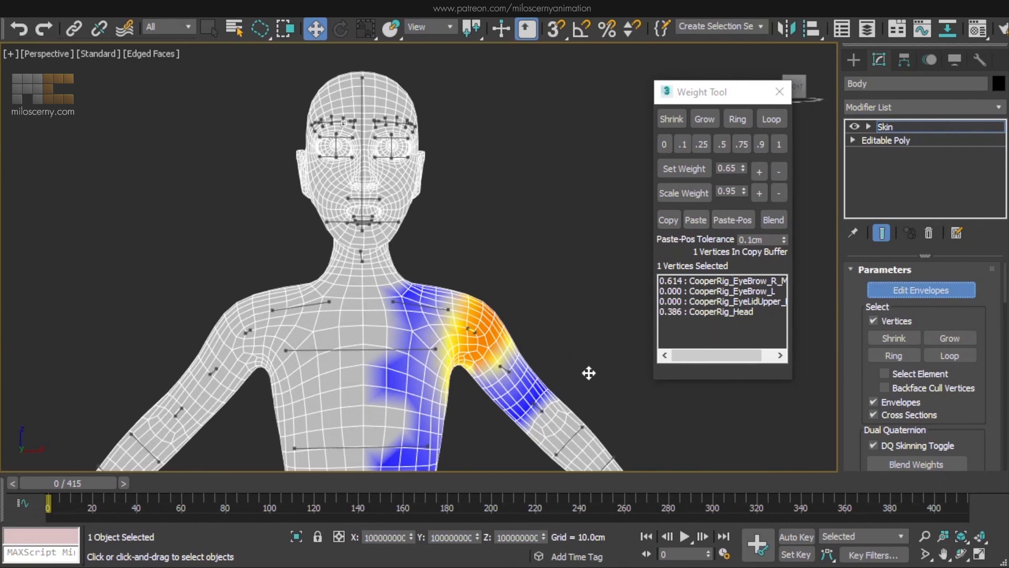
click(504, 374)
middle_drag(547, 365, 416, 187)
scroll(540, 375, up, 3)
scroll(540, 375, up, 6)
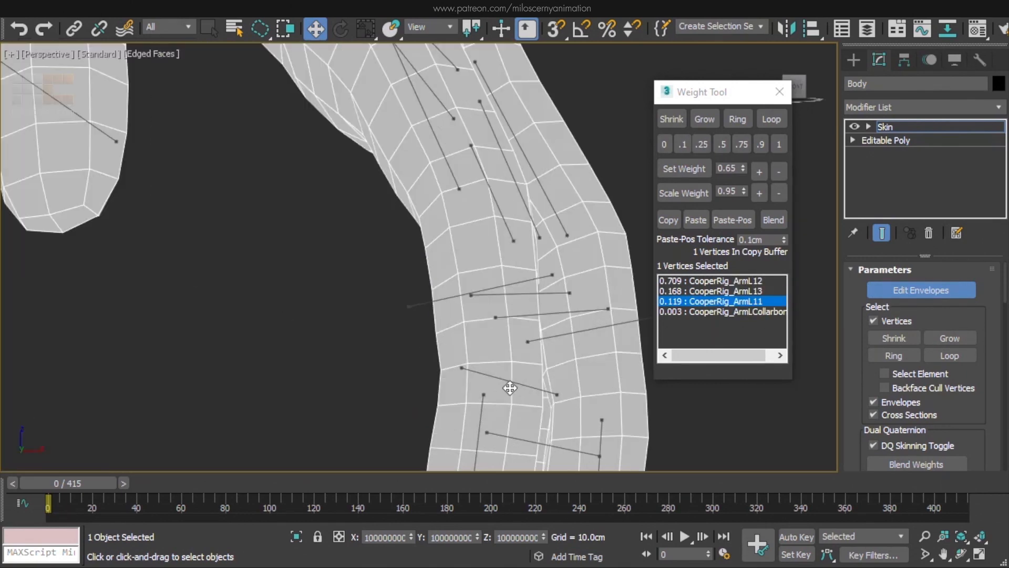
click(497, 378)
middle_drag(526, 393, 456, 246)
click(440, 338)
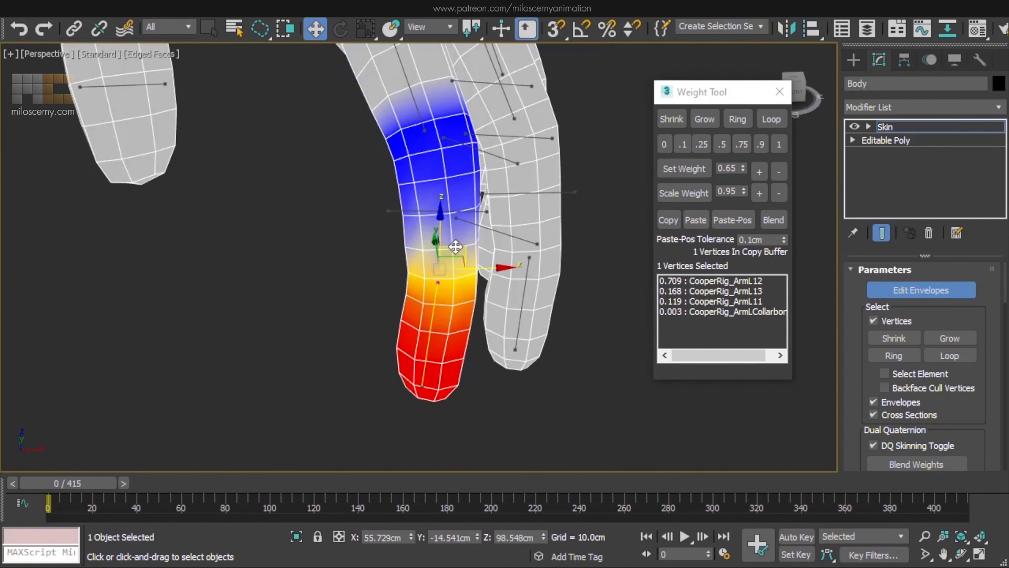
Mirror the skin weights across the X plane by pasting green to blue vertices, and leave mirror mode and envelope editing.
drag(863, 399, 818, 105)
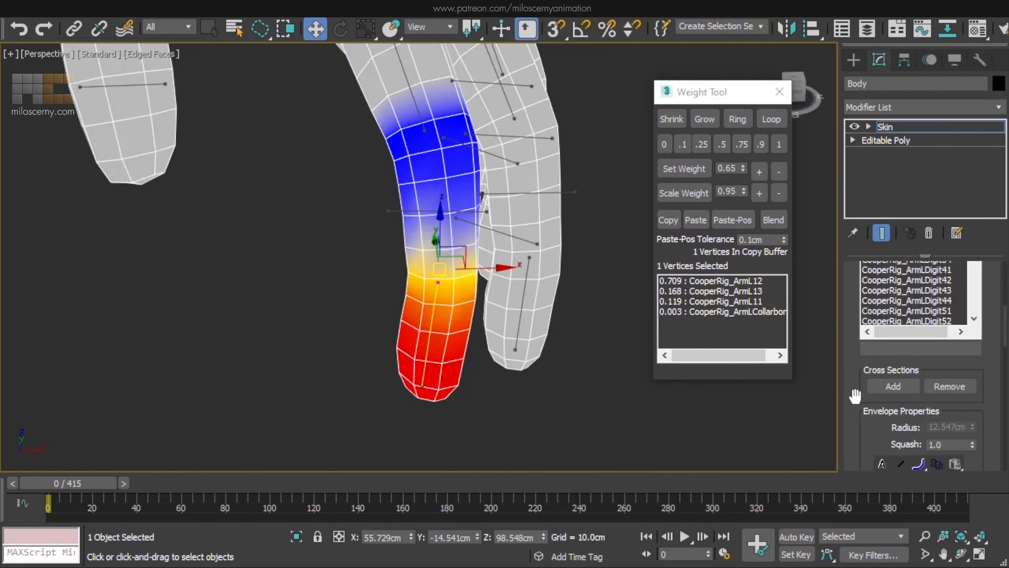
drag(855, 395, 840, 48)
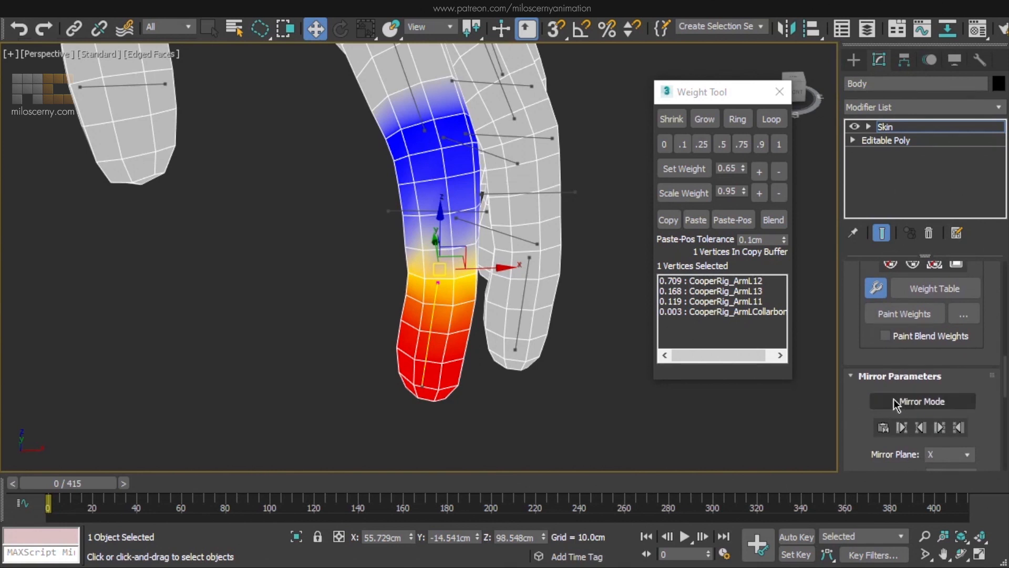
click(894, 402)
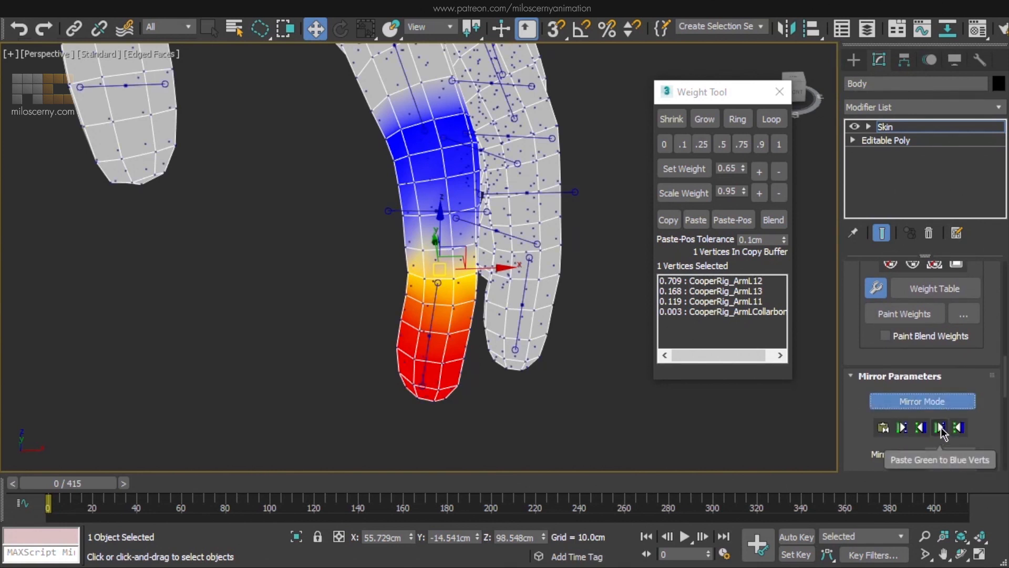
click(940, 429)
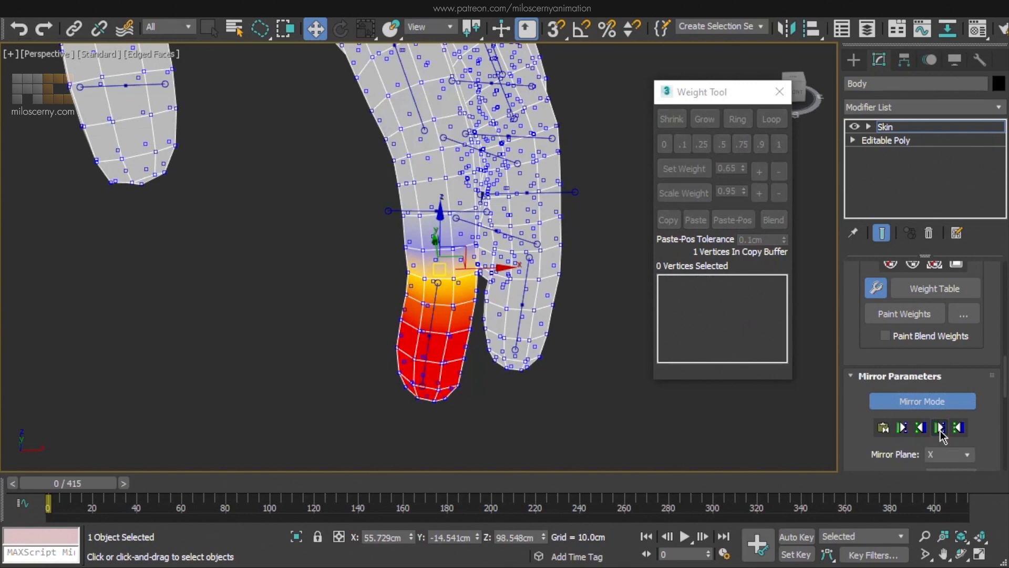
click(906, 407)
middle_drag(335, 200, 437, 304)
scroll(438, 304, down, 6)
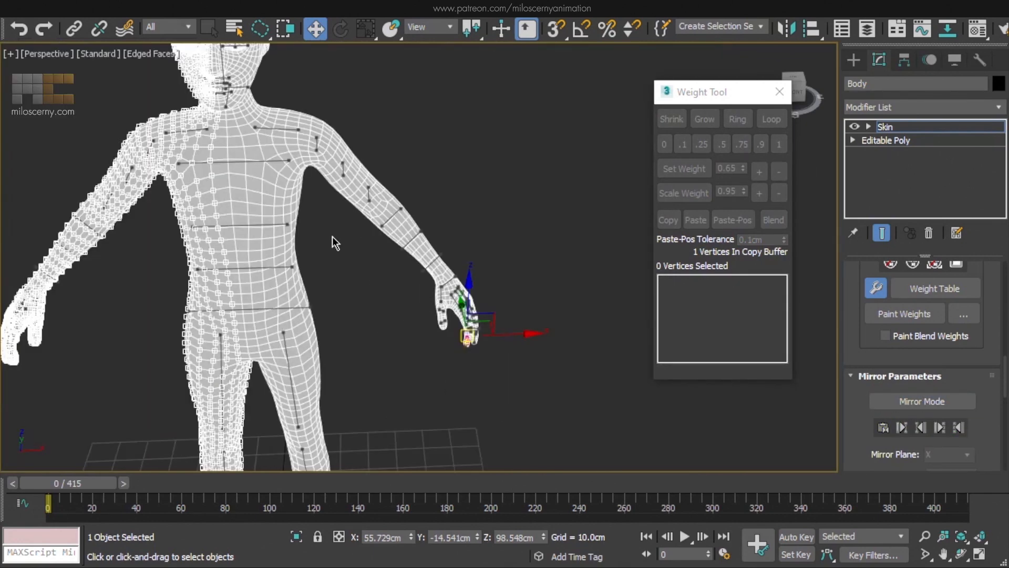
middle_drag(334, 239, 403, 292)
click(904, 129)
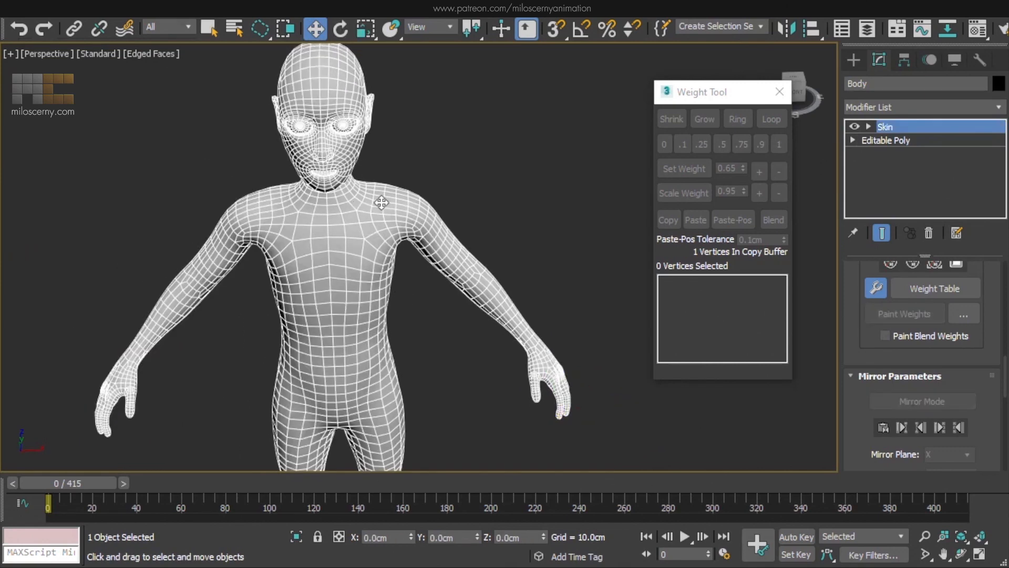
Examine the face of Body001 up close while moving through the animation from frame 0 to frame 311.
middle_drag(354, 257, 401, 372)
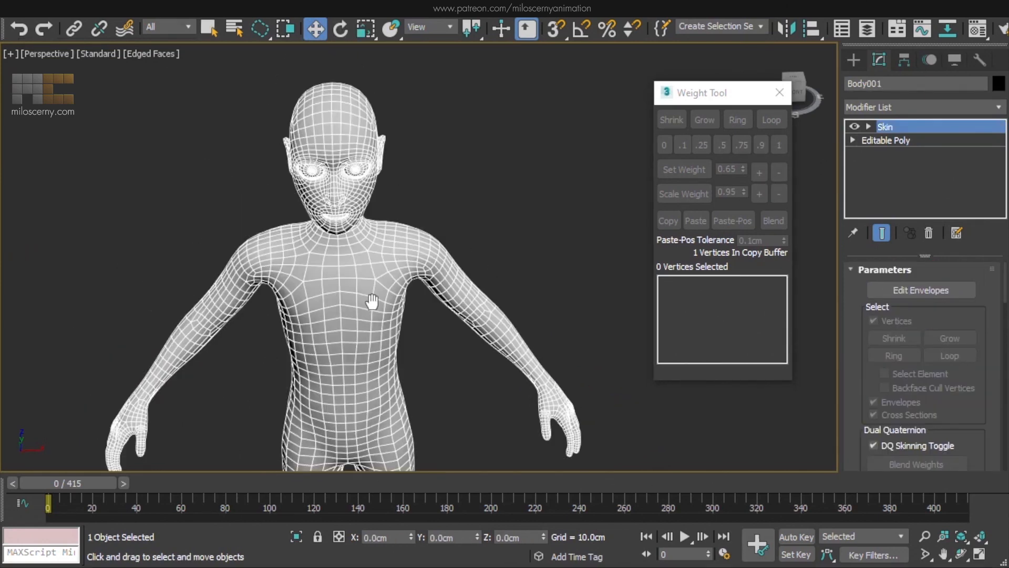
scroll(362, 269, up, 5)
middle_drag(448, 326, 446, 300)
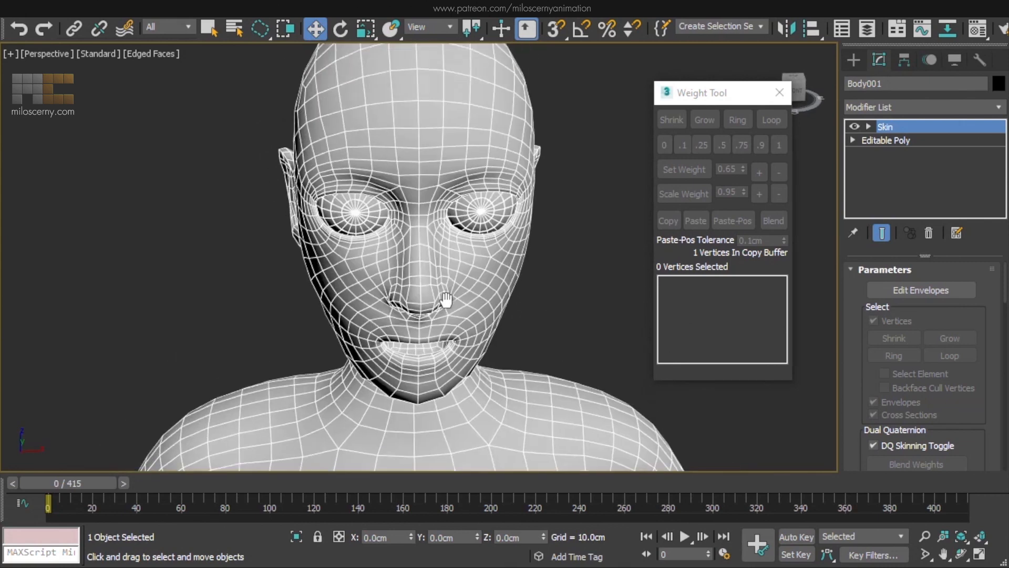
scroll(446, 300, down, 2)
drag(97, 490, 737, 489)
key(w)
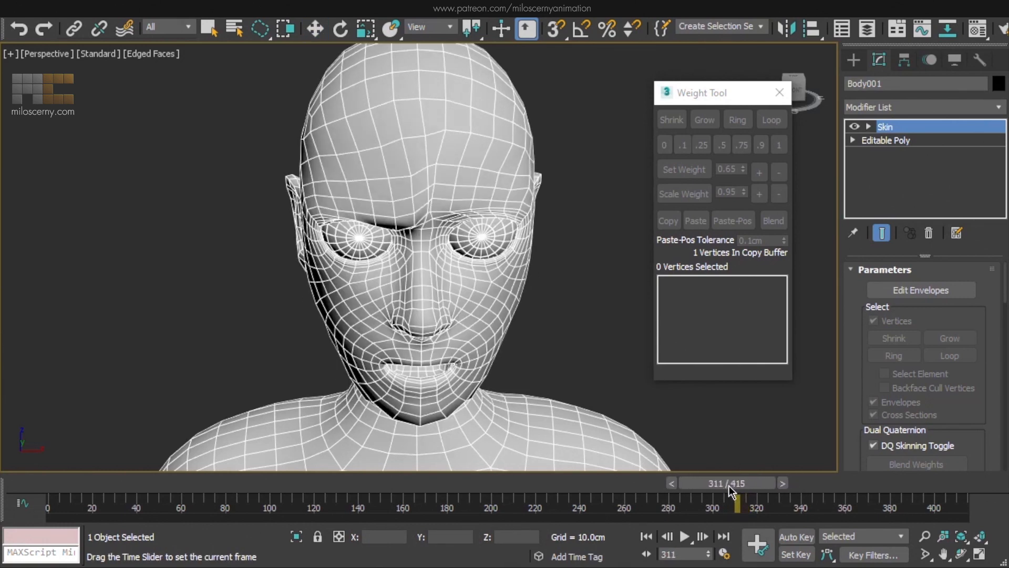
Open the Layer Explorer, unhide the rig layer and move the window clear of the face.
click(867, 28)
click(522, 307)
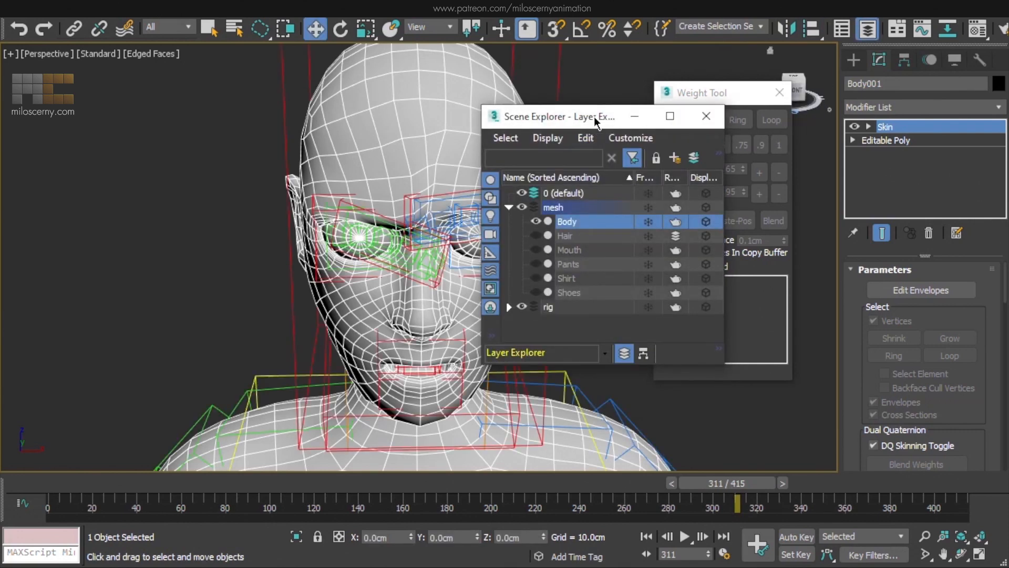
drag(595, 117, 676, 132)
scroll(407, 213, up, 6)
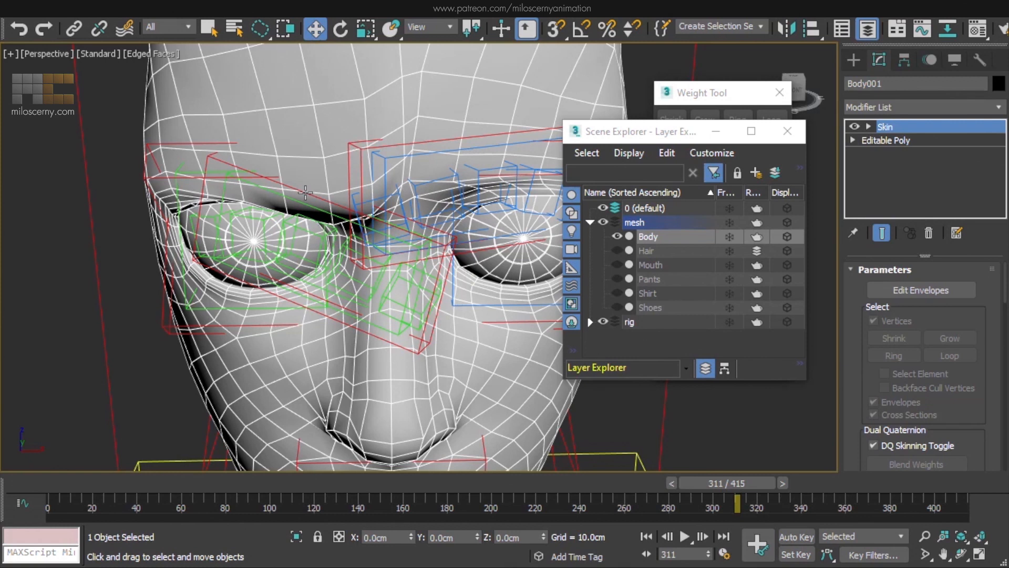
Select the right main eyebrow bone, EyeBrow_R_Main, and save its bone animation with a start time of 0.
click(305, 193)
right_click(305, 193)
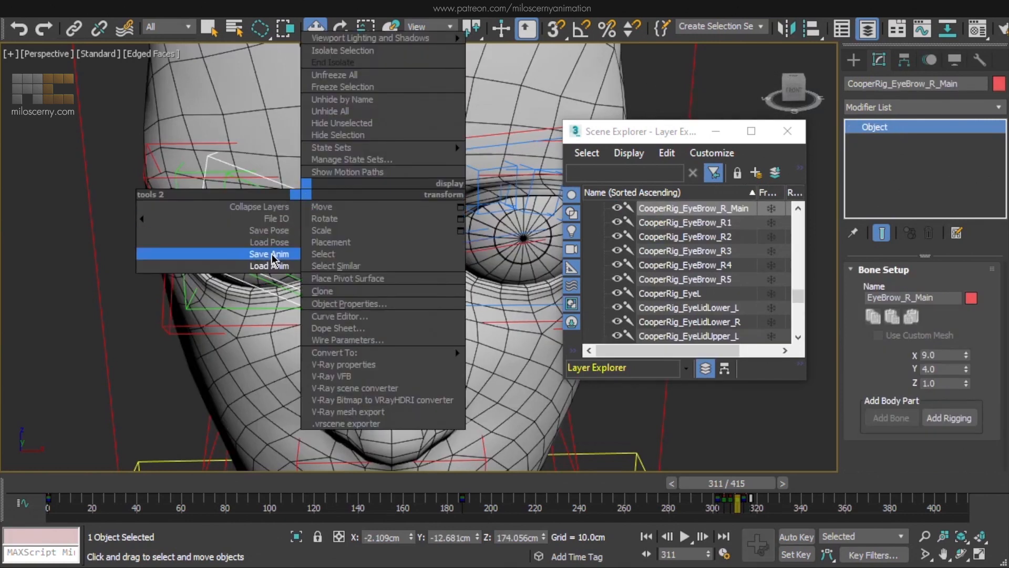
click(274, 254)
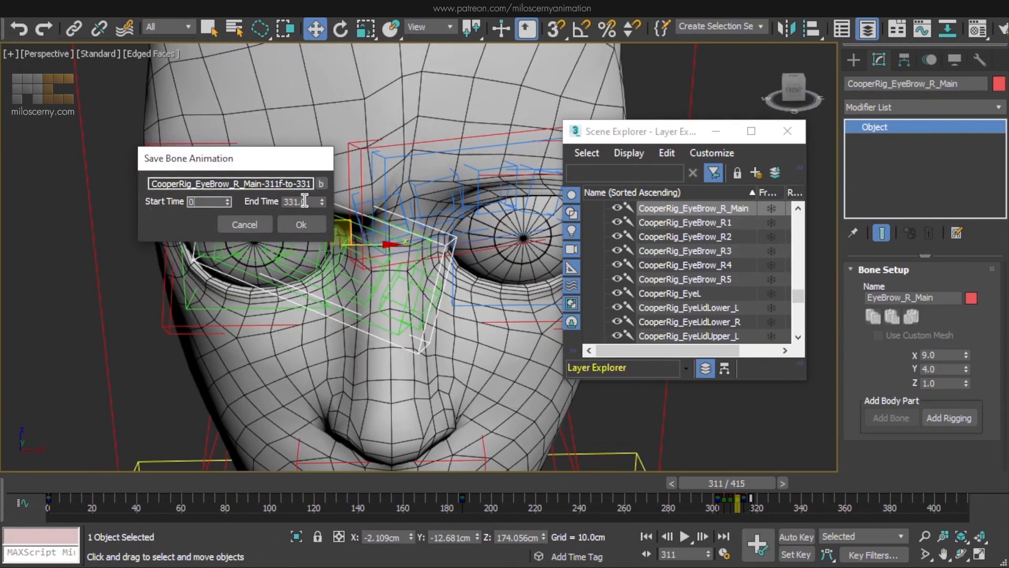
click(300, 224)
Select the left main eyebrow bone, EyeBrow_L_Main, and delete its animation keys after frame 0.
click(392, 144)
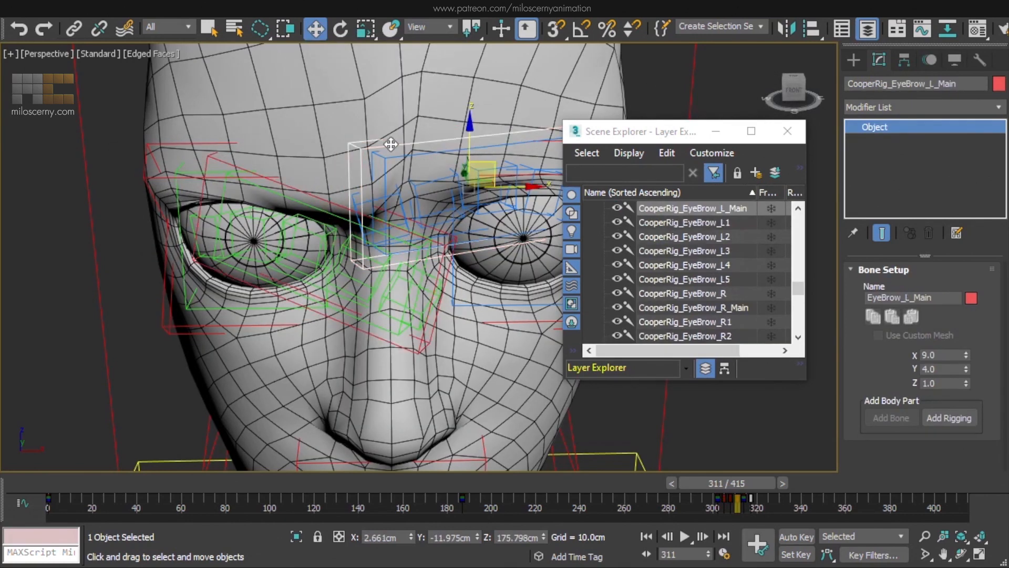
drag(816, 498, 395, 500)
key(Delete)
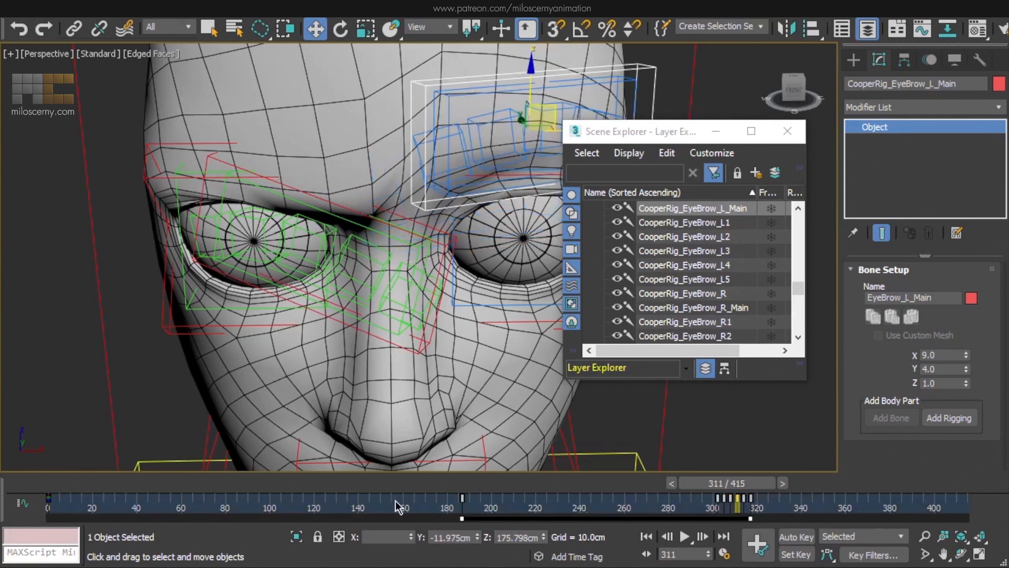
Load the saved EyeBrow_R_Main animation onto EyeBrow_L_Main at load time 0 with the Mirror option.
right_click(426, 79)
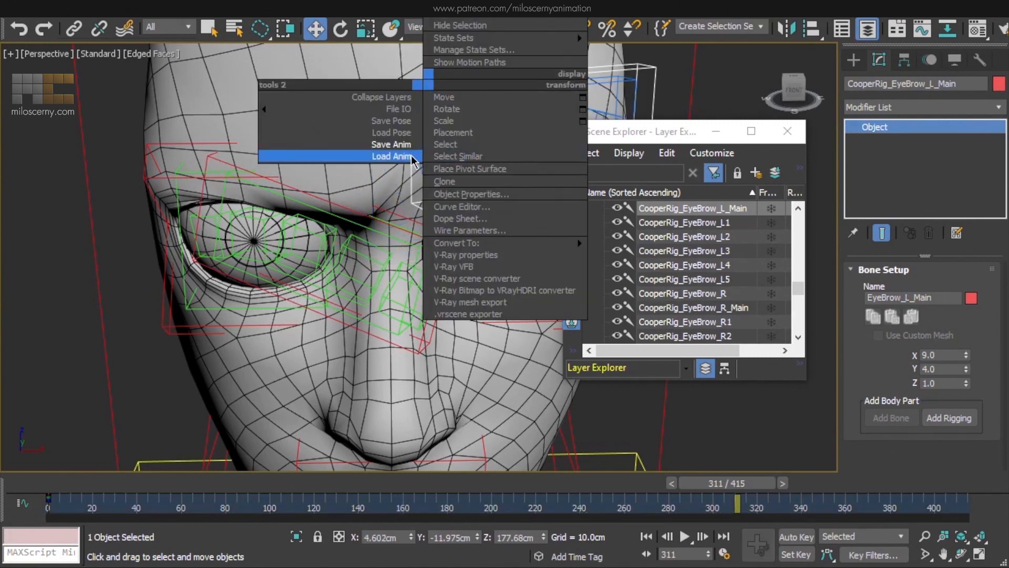
click(326, 153)
click(188, 202)
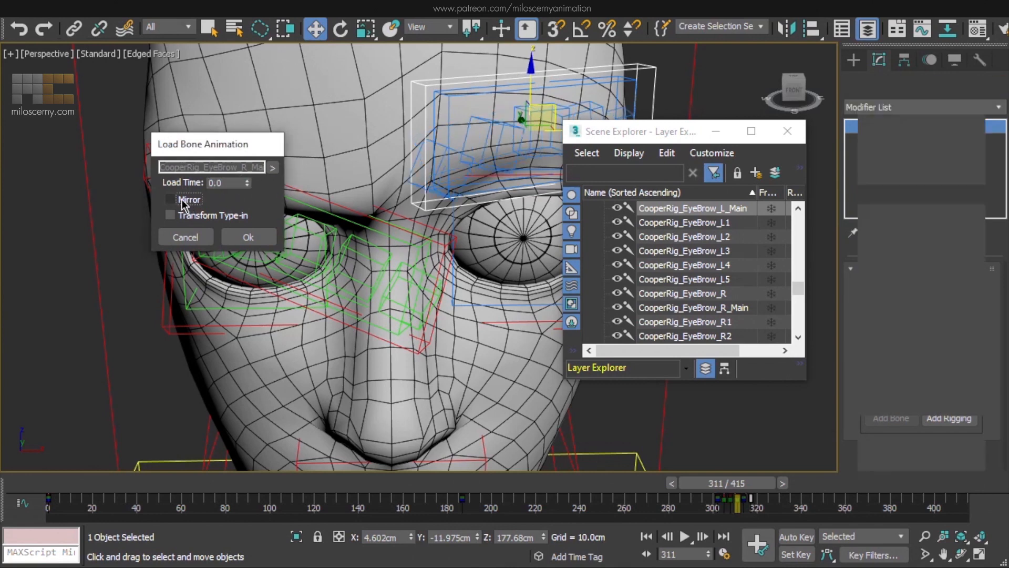
click(248, 240)
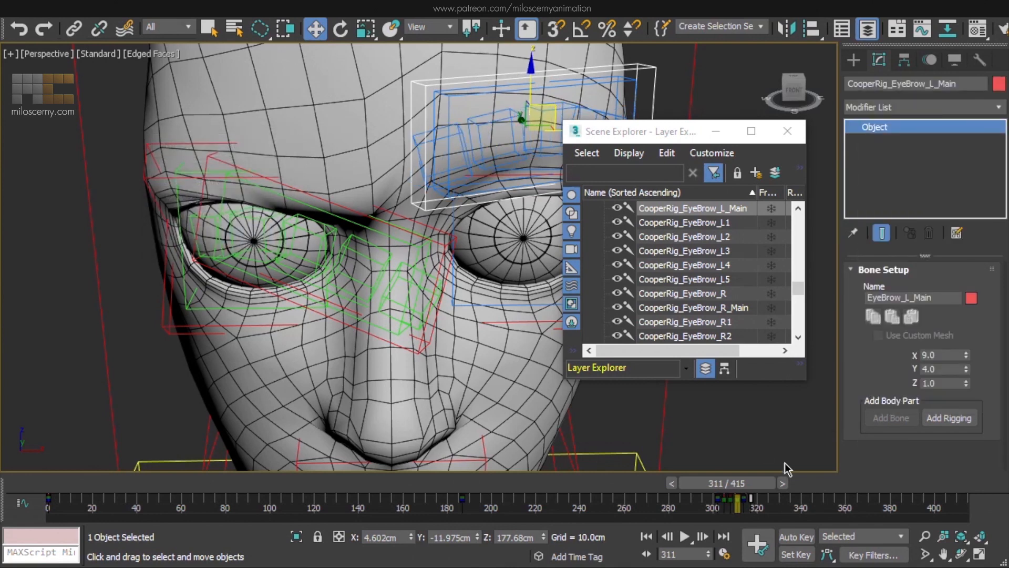
mouse_move(728, 487)
mouse_down()
mouse_move(716, 491)
mouse_move(729, 490)
mouse_up()
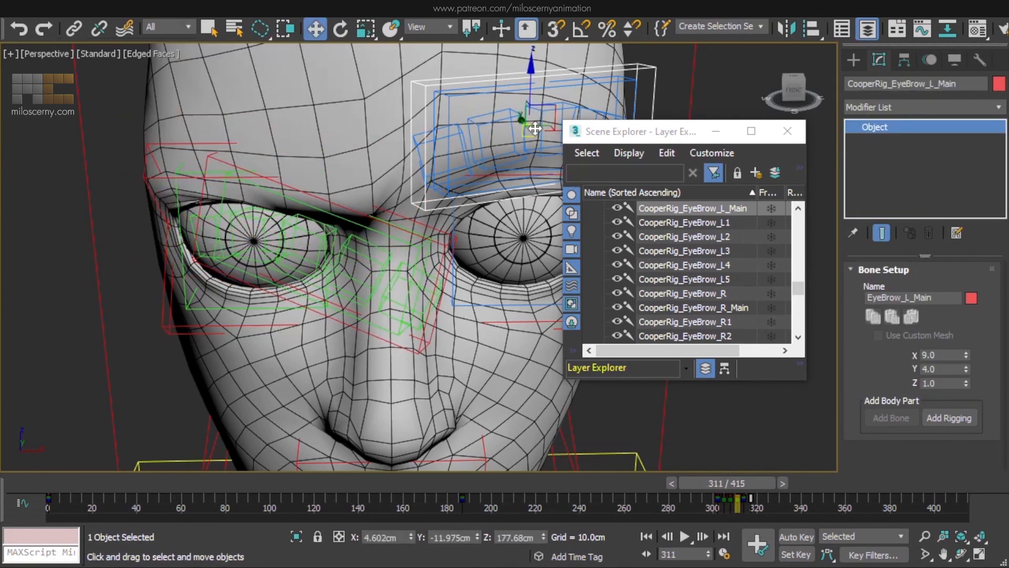
Adjust the left main eyebrow bone's position and rotation at frame 311 and compare both brows at frame 309.
drag(552, 105, 554, 110)
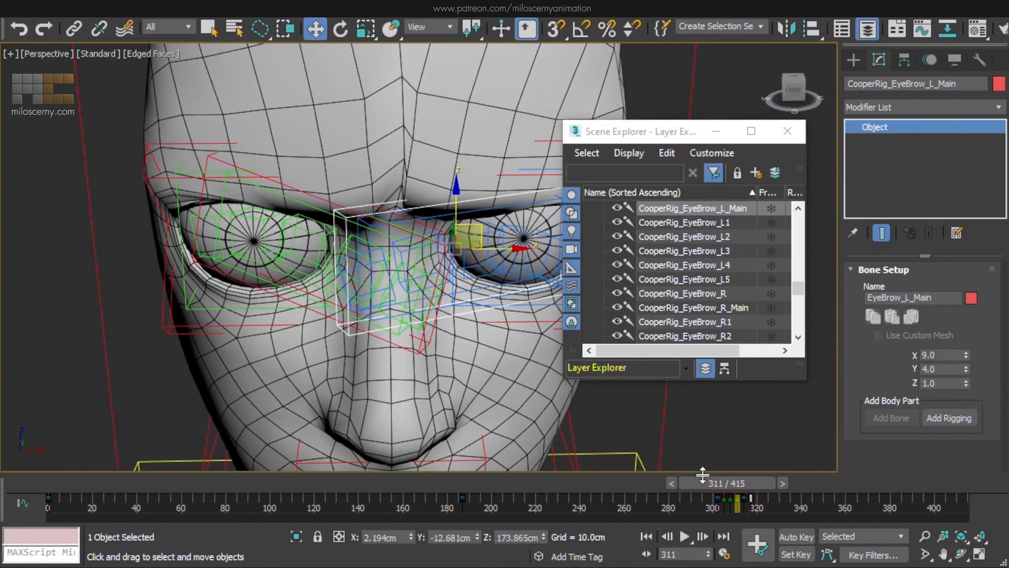
key(ctrl+z)
key(e)
mouse_move(431, 228)
mouse_down()
mouse_move(439, 235)
mouse_move(440, 222)
mouse_up()
drag(740, 484, 733, 484)
middle_drag(408, 133, 405, 231)
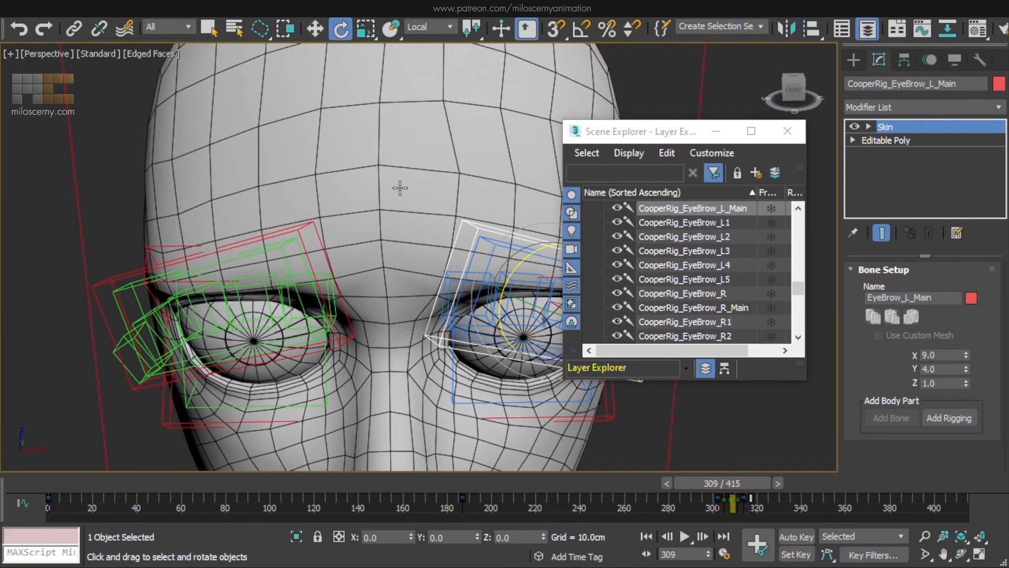
Select the Body mesh, close the Scene Explorer, and enter Skin envelope editing with the right main eyebrow bone active.
click(400, 188)
click(787, 131)
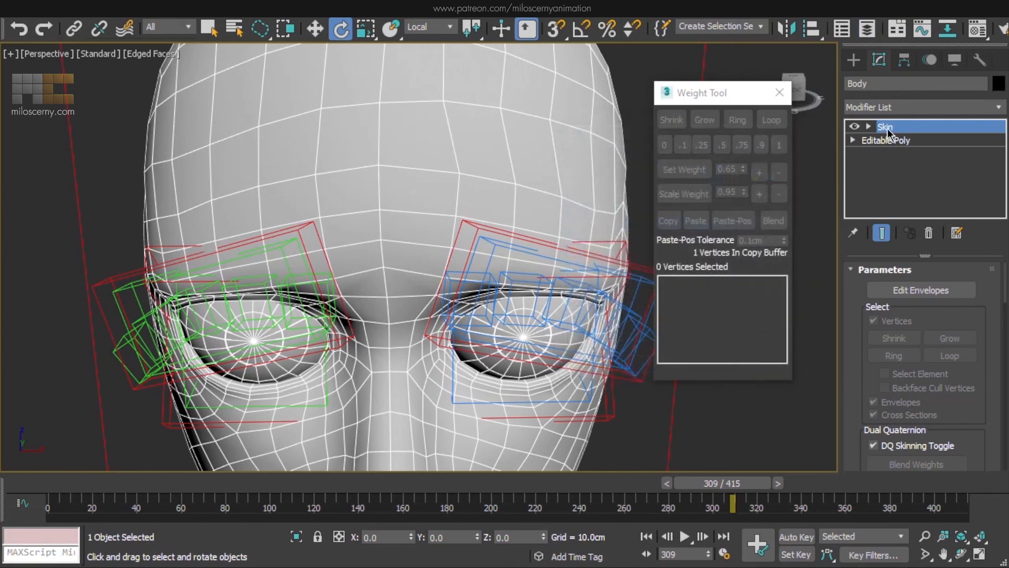
click(923, 288)
alt+middle_drag(410, 257, 351, 194)
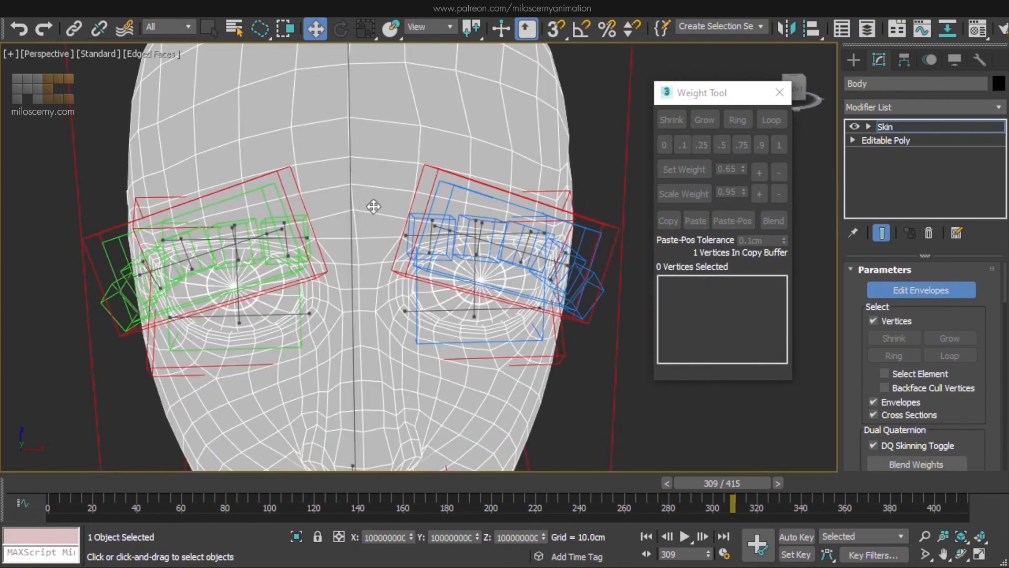
scroll(373, 237, up, 2)
click(440, 236)
scroll(252, 237, up, 1)
click(197, 236)
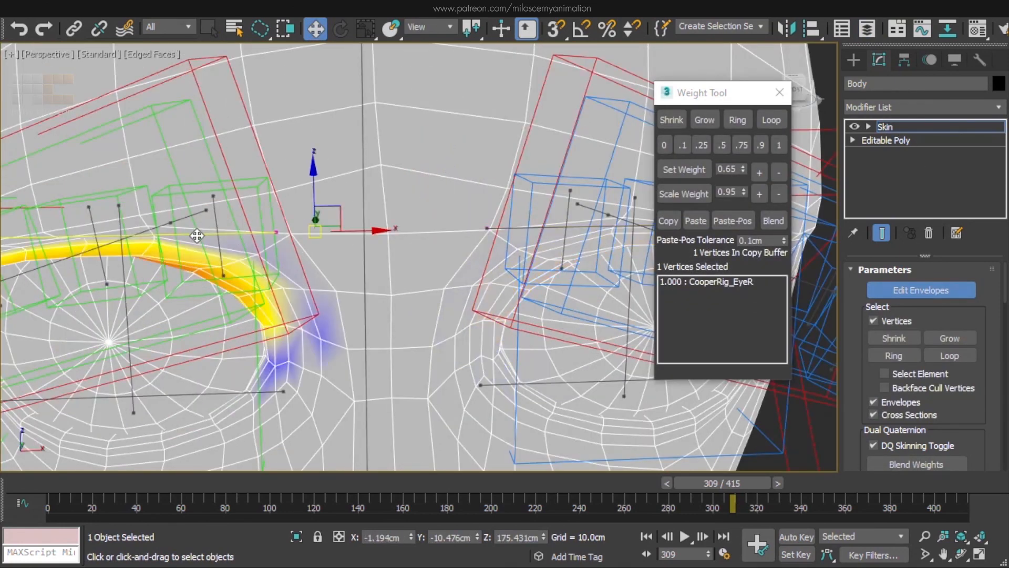
click(181, 216)
Give the centre-line forehead vertex above the brows a weight of 0.15 to CooperRig_EyeBrow_L_Main.
middle_drag(323, 194, 353, 336)
scroll(368, 310, down, 2)
click(388, 238)
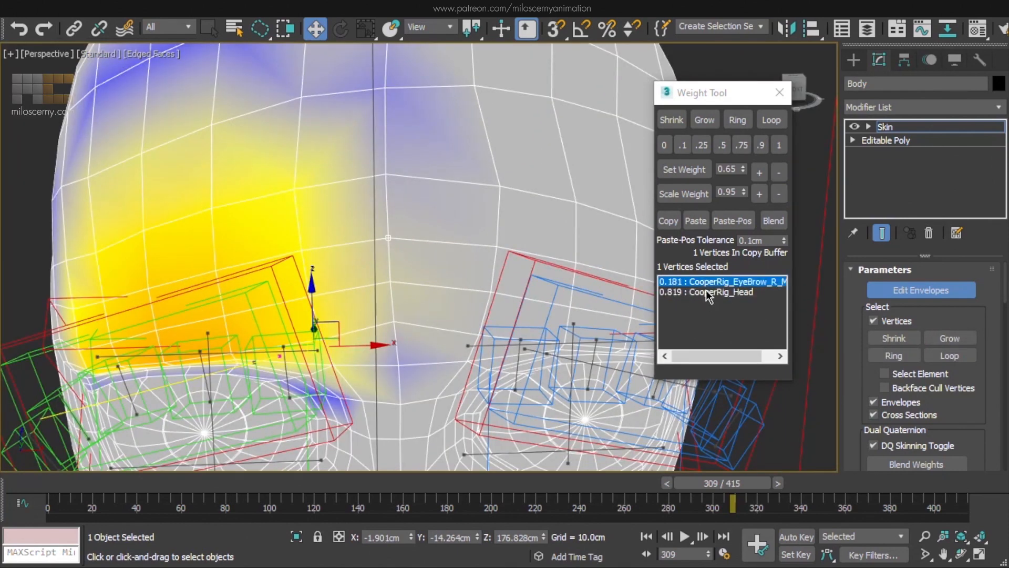
middle_drag(462, 295, 418, 255)
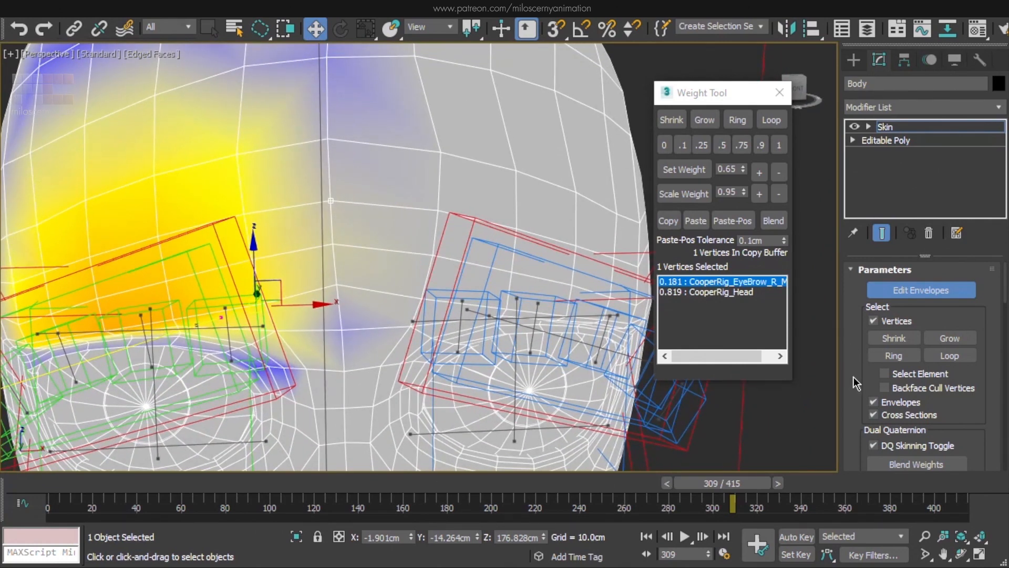
scroll(854, 377, down, 5)
click(945, 282)
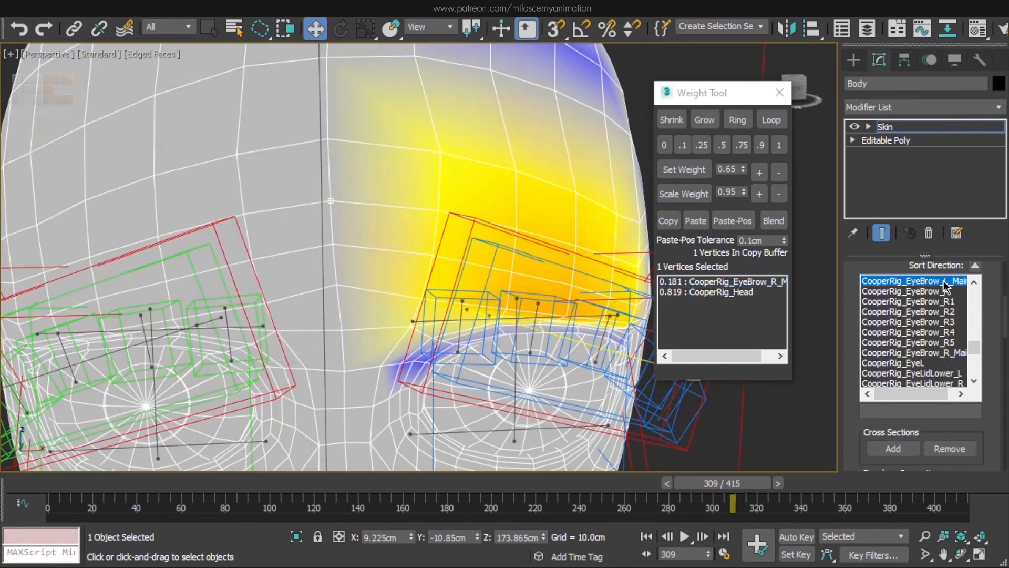
click(759, 171)
click(760, 172)
click(760, 172)
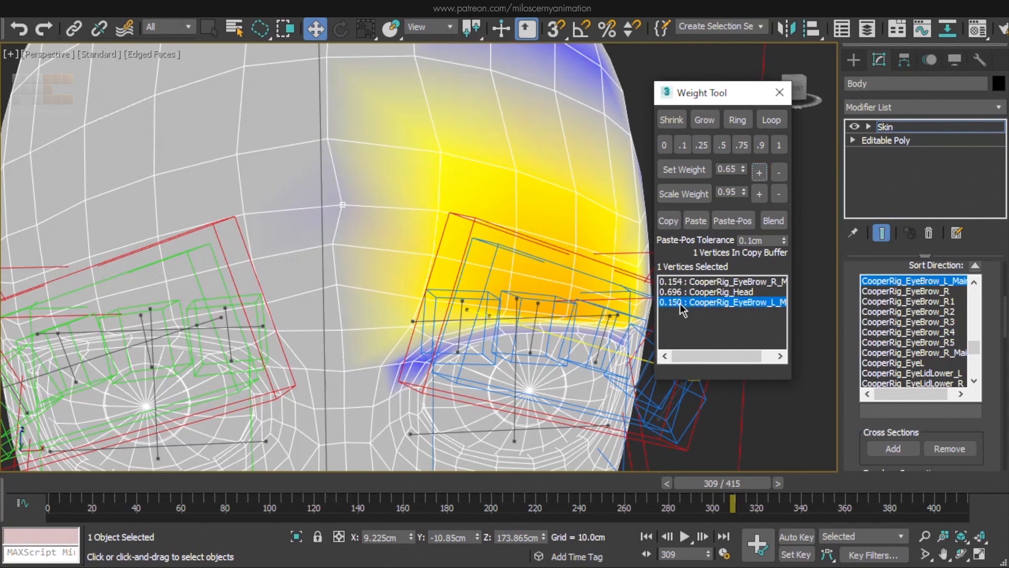
Weight the next two centre-line vertices below to CooperRig_EyeBrow_L_Main, using 0.150 for the upper and 0.163 for the lower.
click(342, 247)
click(759, 174)
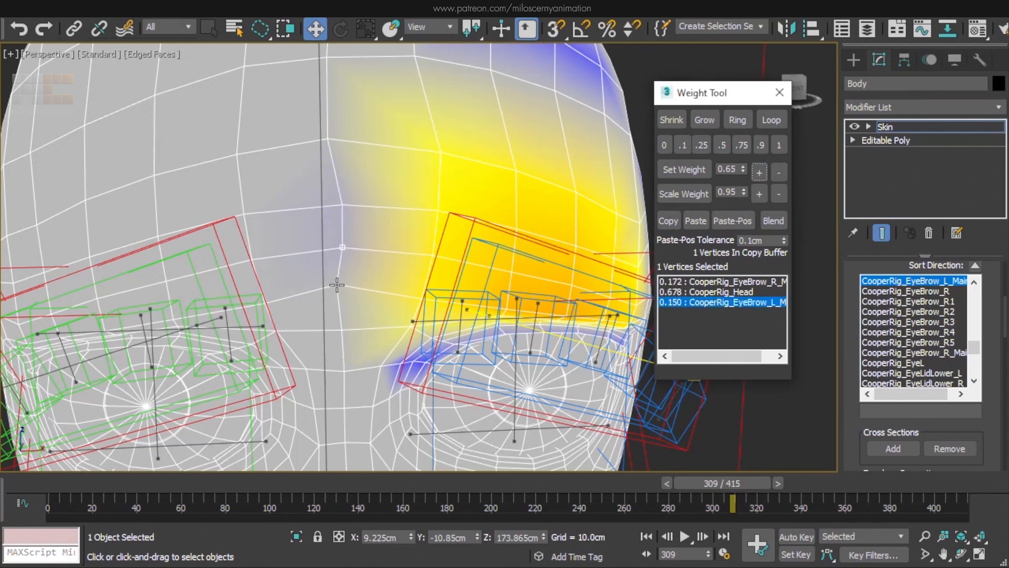
click(337, 285)
click(760, 172)
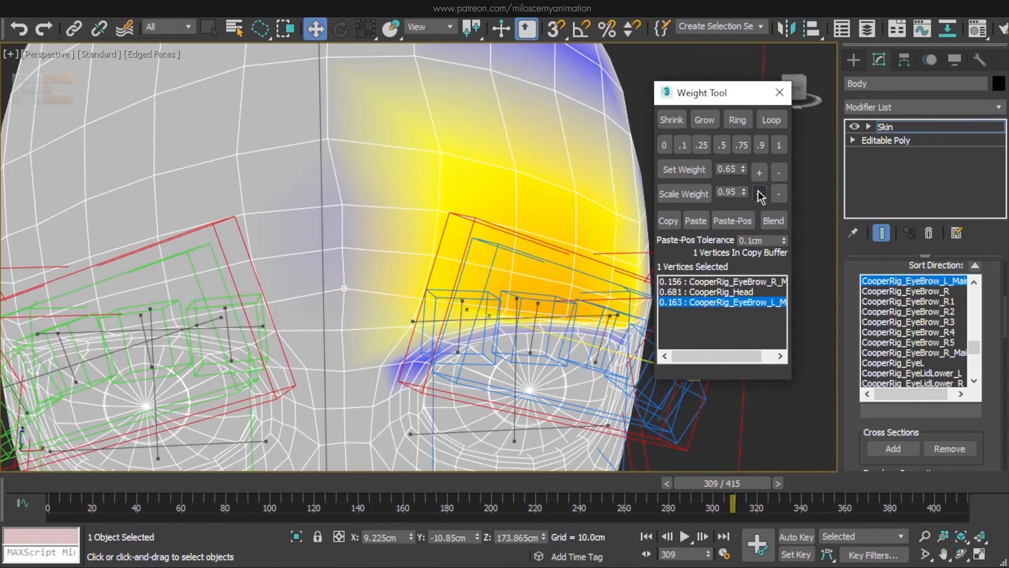
At frame 308, add left main eyebrow weight to the vertex between the brows and scale down the weight of one above it.
drag(730, 485, 720, 486)
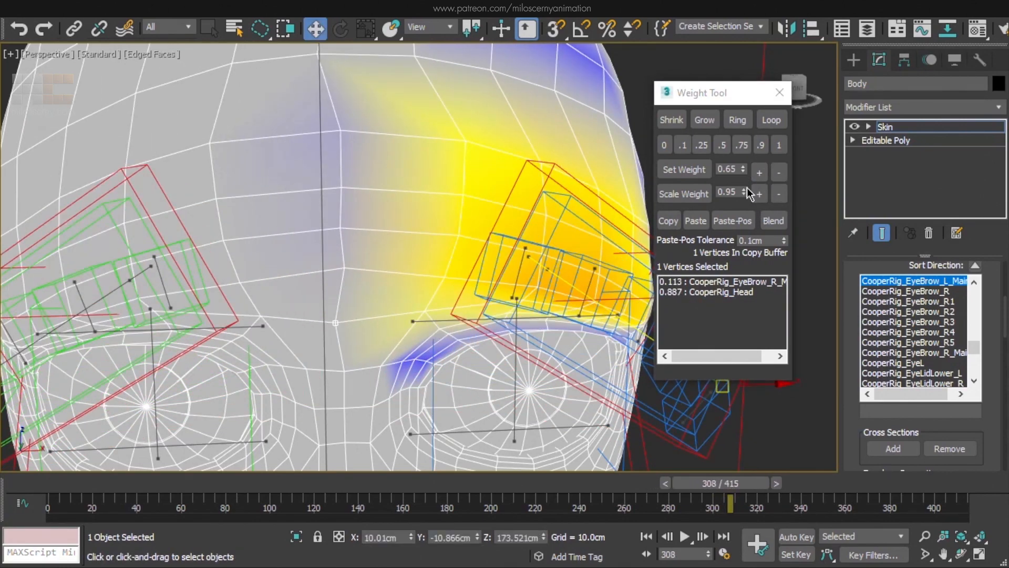
drag(739, 481, 738, 482)
click(340, 225)
click(340, 227)
click(777, 195)
click(777, 195)
Give the upper centre-line forehead vertex a left main eyebrow weight of 0.077.
middle_drag(365, 159, 378, 266)
click(348, 159)
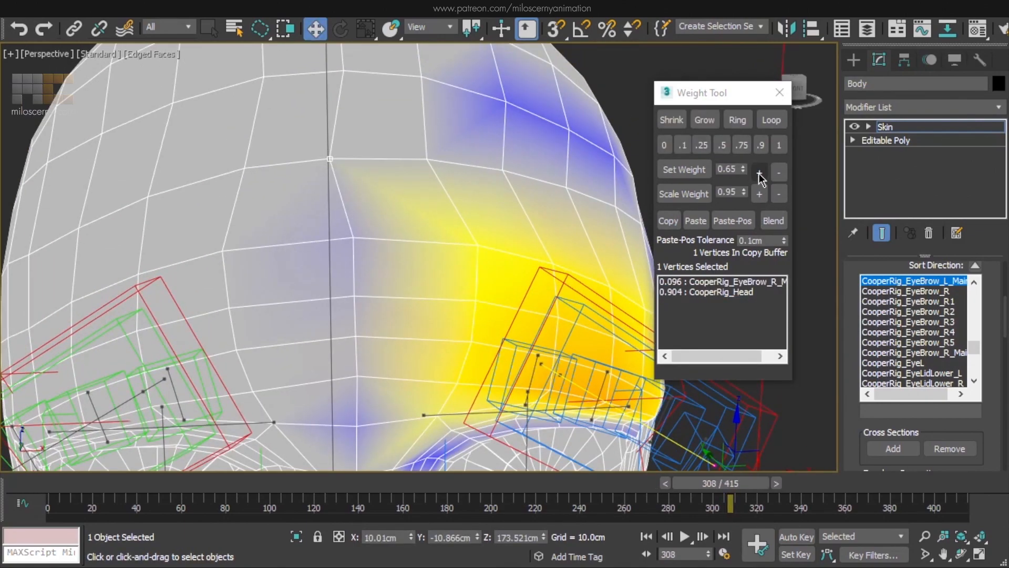
click(760, 173)
click(779, 193)
click(777, 192)
mouse_move(729, 485)
mouse_down()
mouse_move(720, 485)
mouse_move(737, 484)
mouse_move(709, 485)
mouse_move(740, 489)
mouse_move(728, 490)
mouse_up()
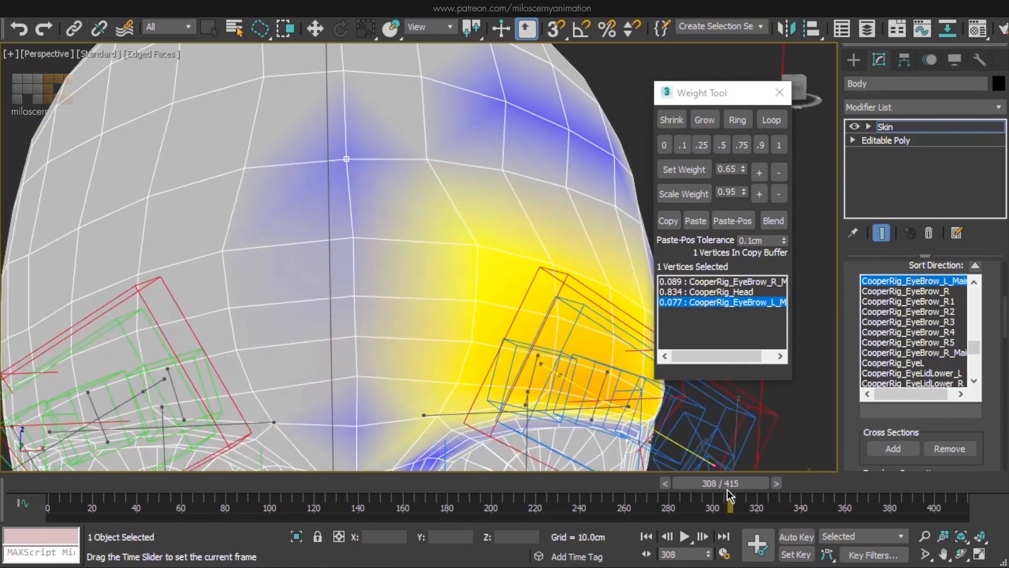
Check the brow at frames 307 and 308 and smooth the left outer forehead, giving its edge vertex 0.141 left main eyebrow weight.
key(w)
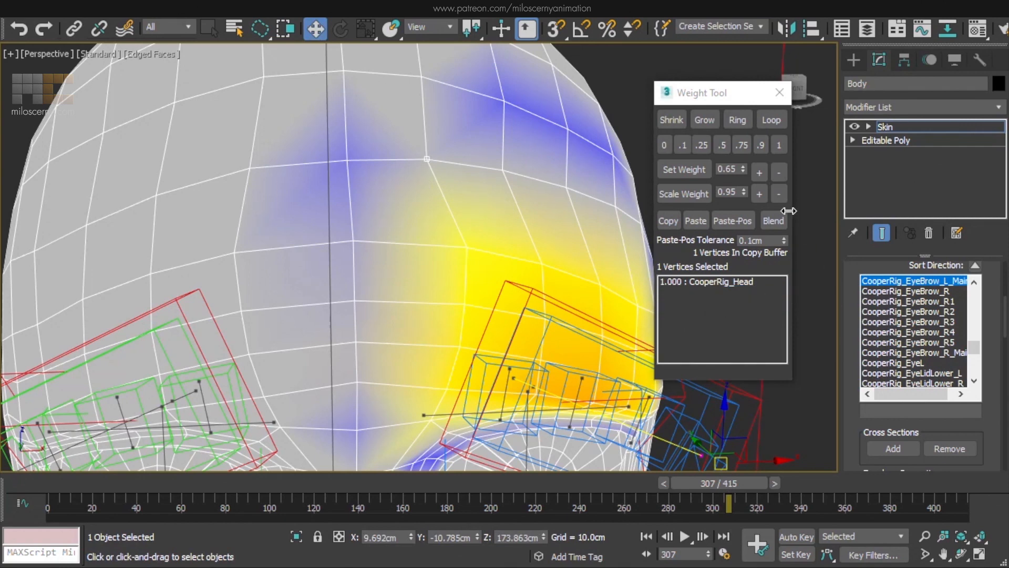
drag(738, 482, 740, 482)
ctrl+click(563, 186)
middle_drag(560, 188, 458, 219)
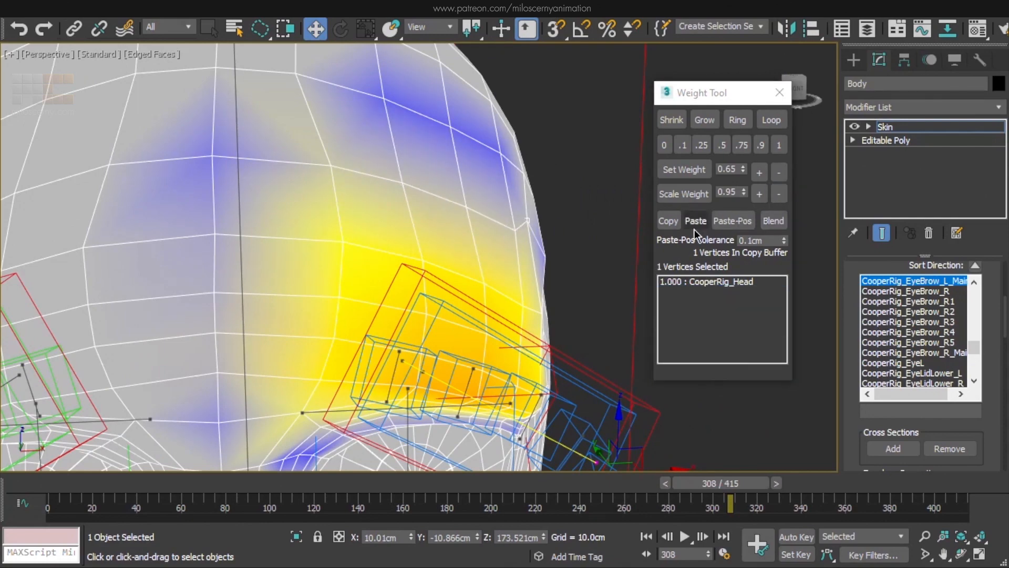
click(779, 196)
click(779, 196)
Scrub the animation back from the brow poses and examine the skin deformation of the whole body.
scroll(460, 227, down, 2)
middle_drag(460, 230, 477, 237)
mouse_move(721, 484)
mouse_down()
mouse_move(709, 488)
mouse_move(729, 488)
mouse_move(717, 490)
mouse_up()
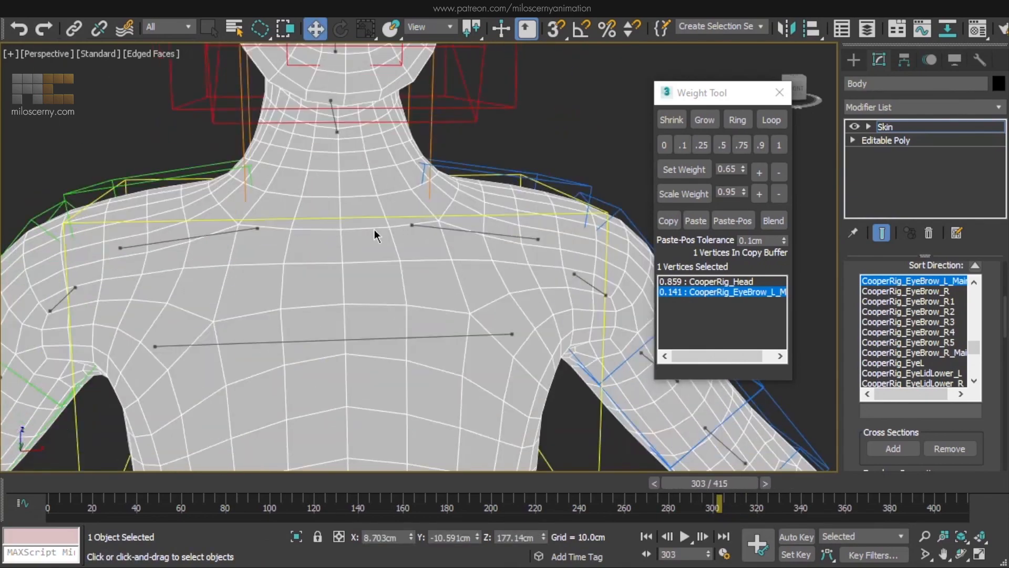
drag(718, 489, 345, 500)
mouse_move(294, 294)
alt+middle_down()
mouse_move(432, 294)
mouse_move(460, 313)
mouse_move(305, 303)
alt+middle_up()
scroll(432, 294, down, 2)
drag(376, 487, 130, 484)
Inspect an upper-body vertex's weights and the raised leg pose near frame 22, and return to frame 0 with the full body in view.
click(746, 282)
scroll(418, 285, up, 3)
scroll(330, 250, down, 3)
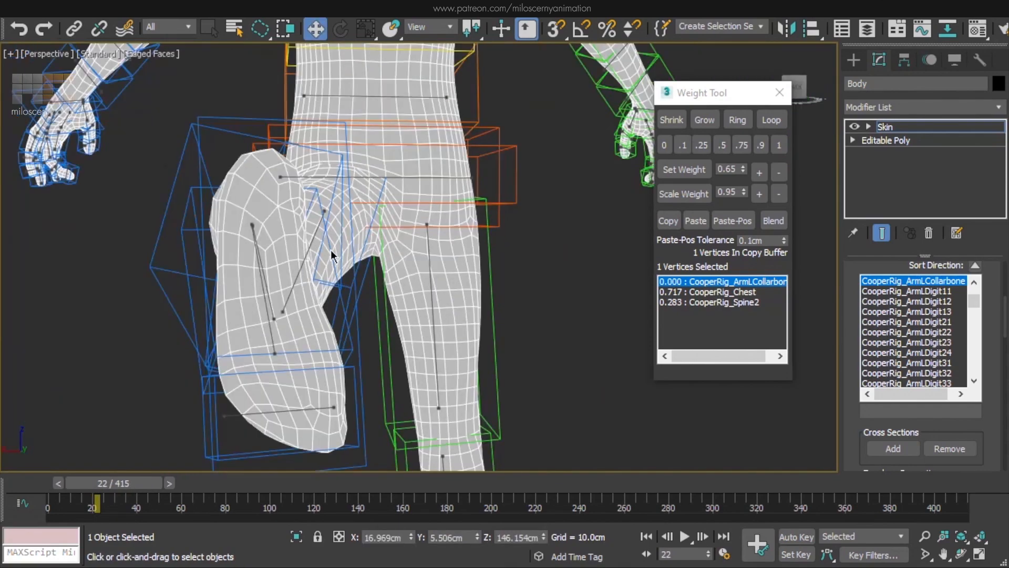
alt+middle_drag(330, 250, 591, 246)
scroll(592, 249, down, 3)
middle_drag(518, 247, 310, 342)
scroll(310, 342, up, 2)
drag(138, 485, 90, 490)
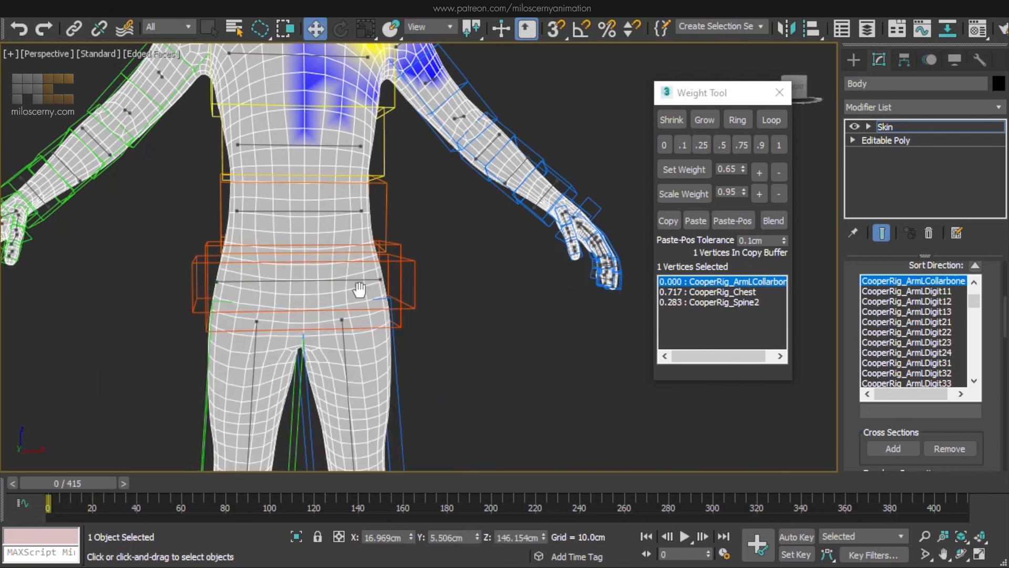
middle_drag(358, 288, 380, 314)
scroll(380, 314, down, 4)
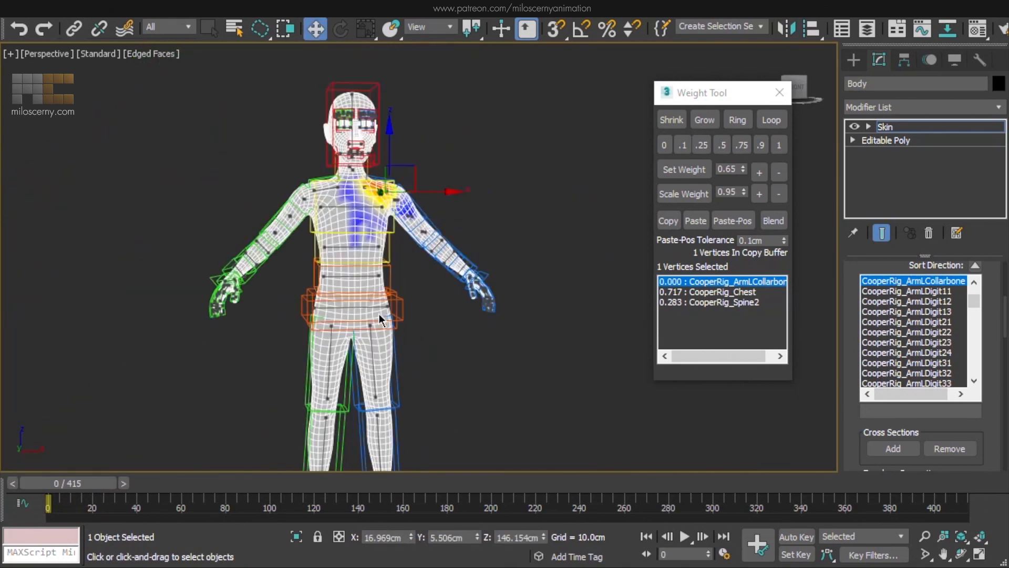
Exit Skin envelope editing, close the Weight Tool, deselect the body, and review the whole character shaded and with edged faces.
click(887, 124)
click(780, 93)
click(502, 207)
mouse_move(482, 207)
middle_down()
mouse_move(509, 226)
mouse_move(475, 234)
middle_up()
key(F4)
middle_drag(474, 281, 508, 234)
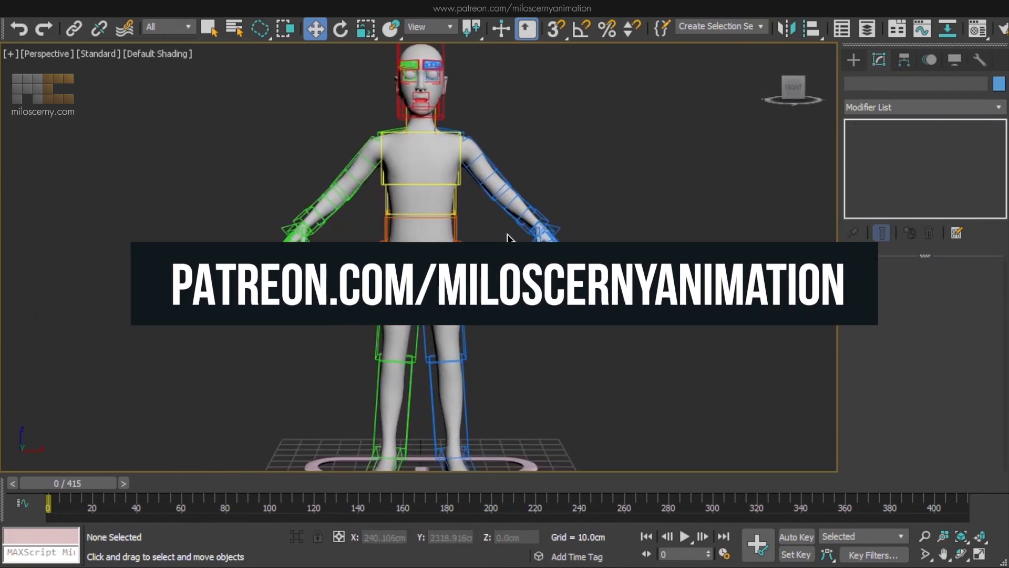
scroll(507, 238, down, 3)
key(alt+x)
key(F4)
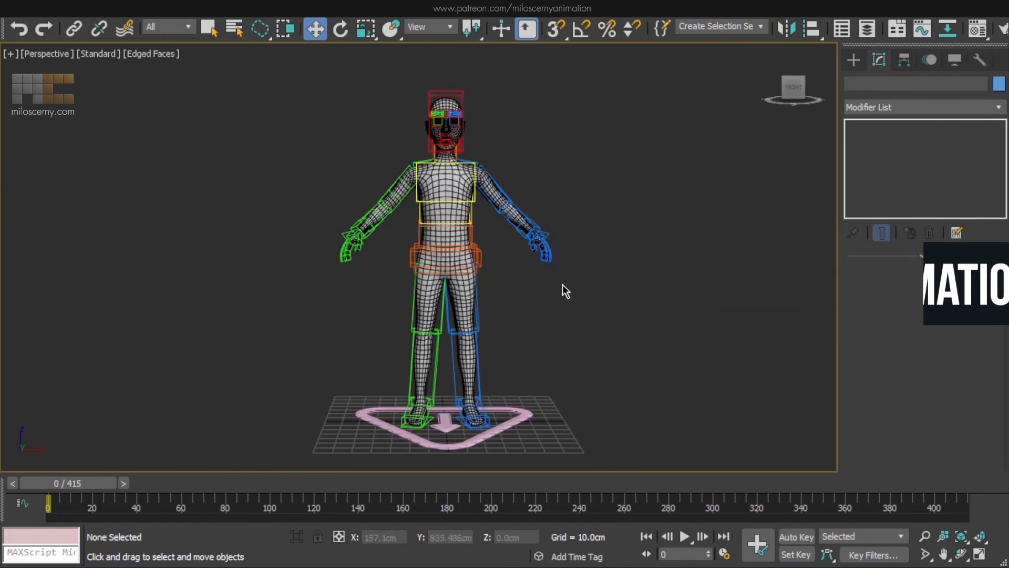